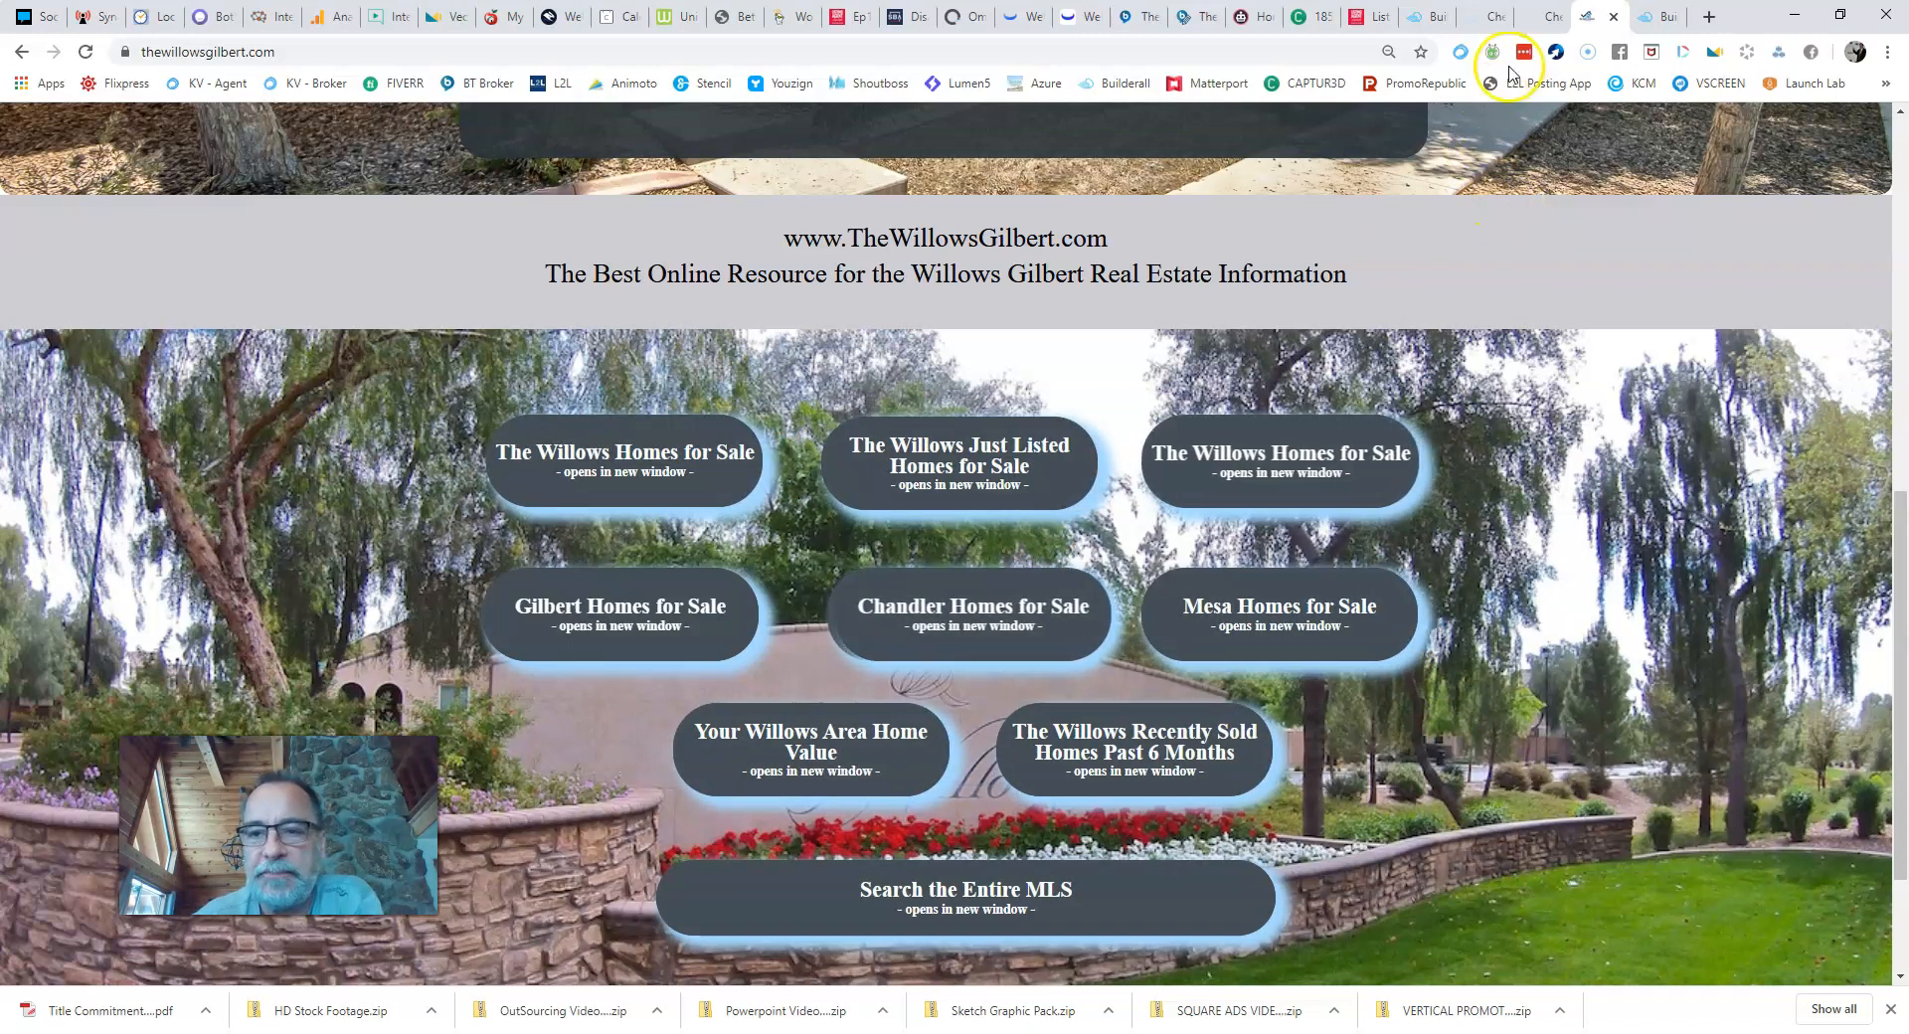
# Step: Switch to the Builderall Cheetah page editor and open the Button designs among the elements available to add
pyautogui.click(1539, 18)
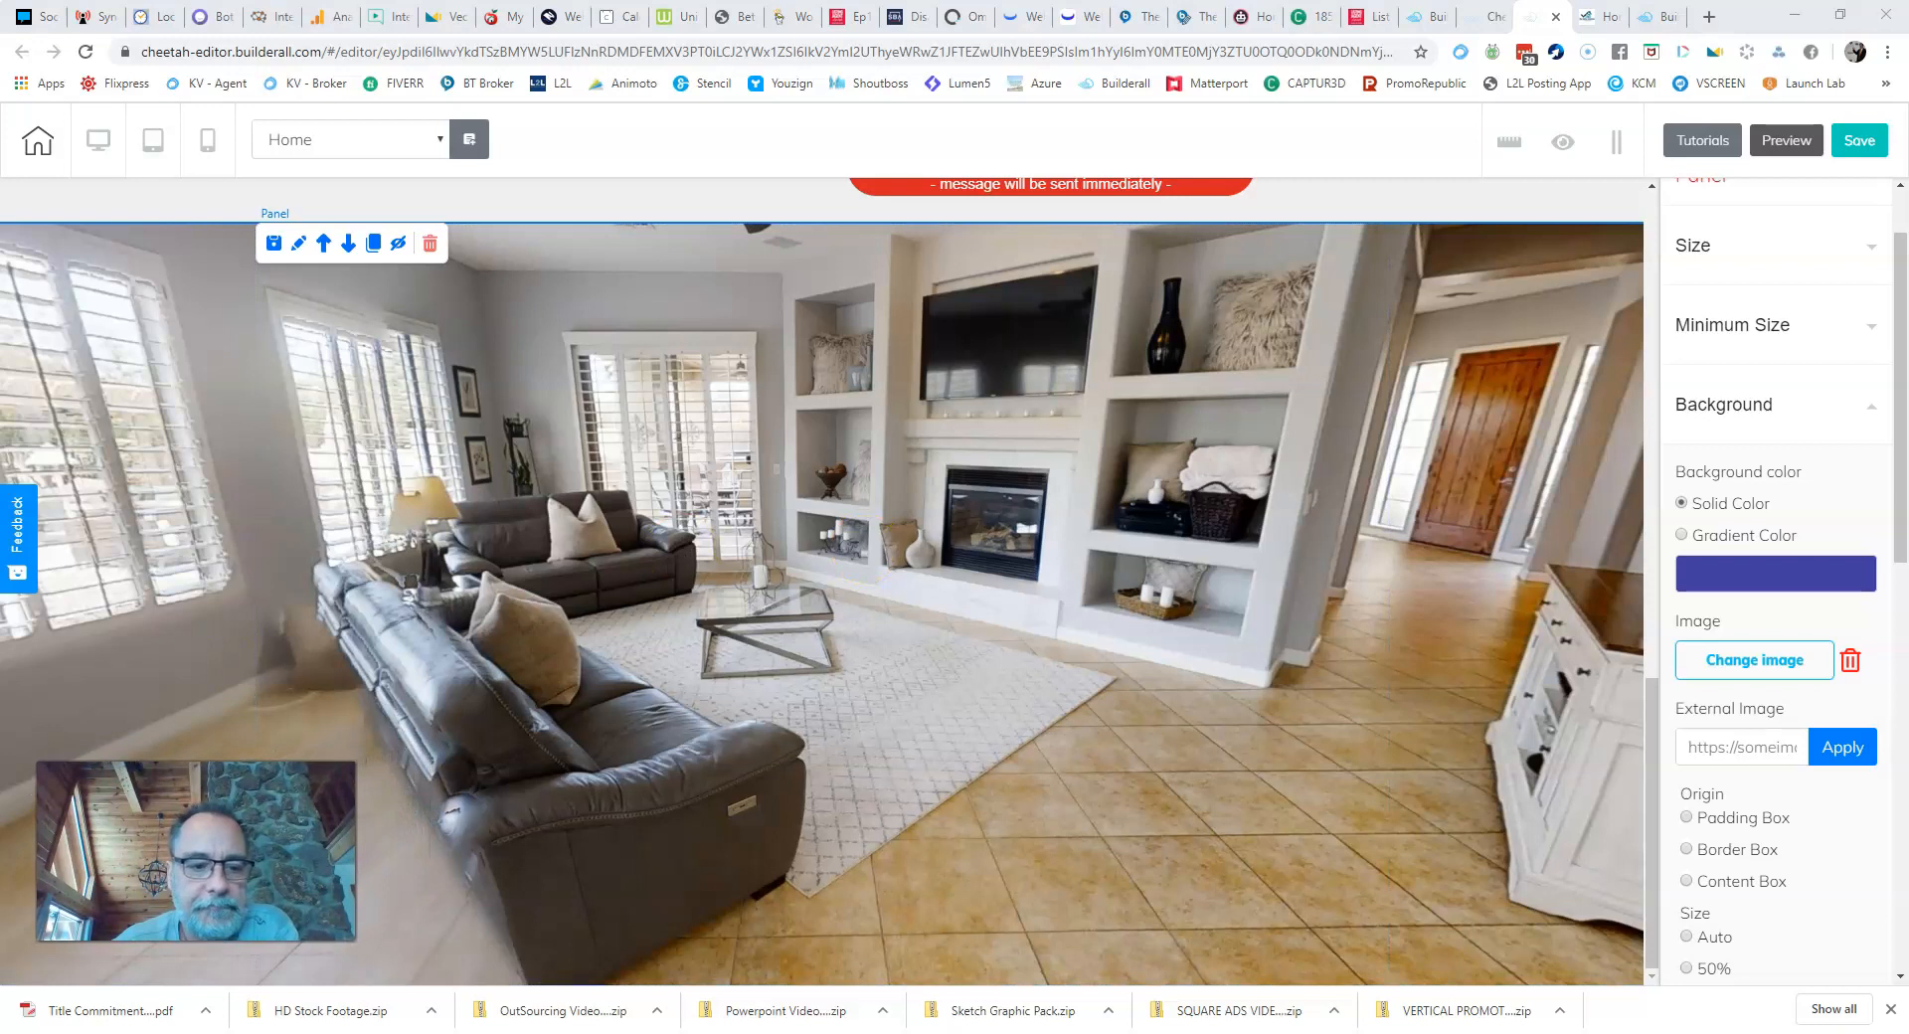
pyautogui.scroll(2, 1755, 298)
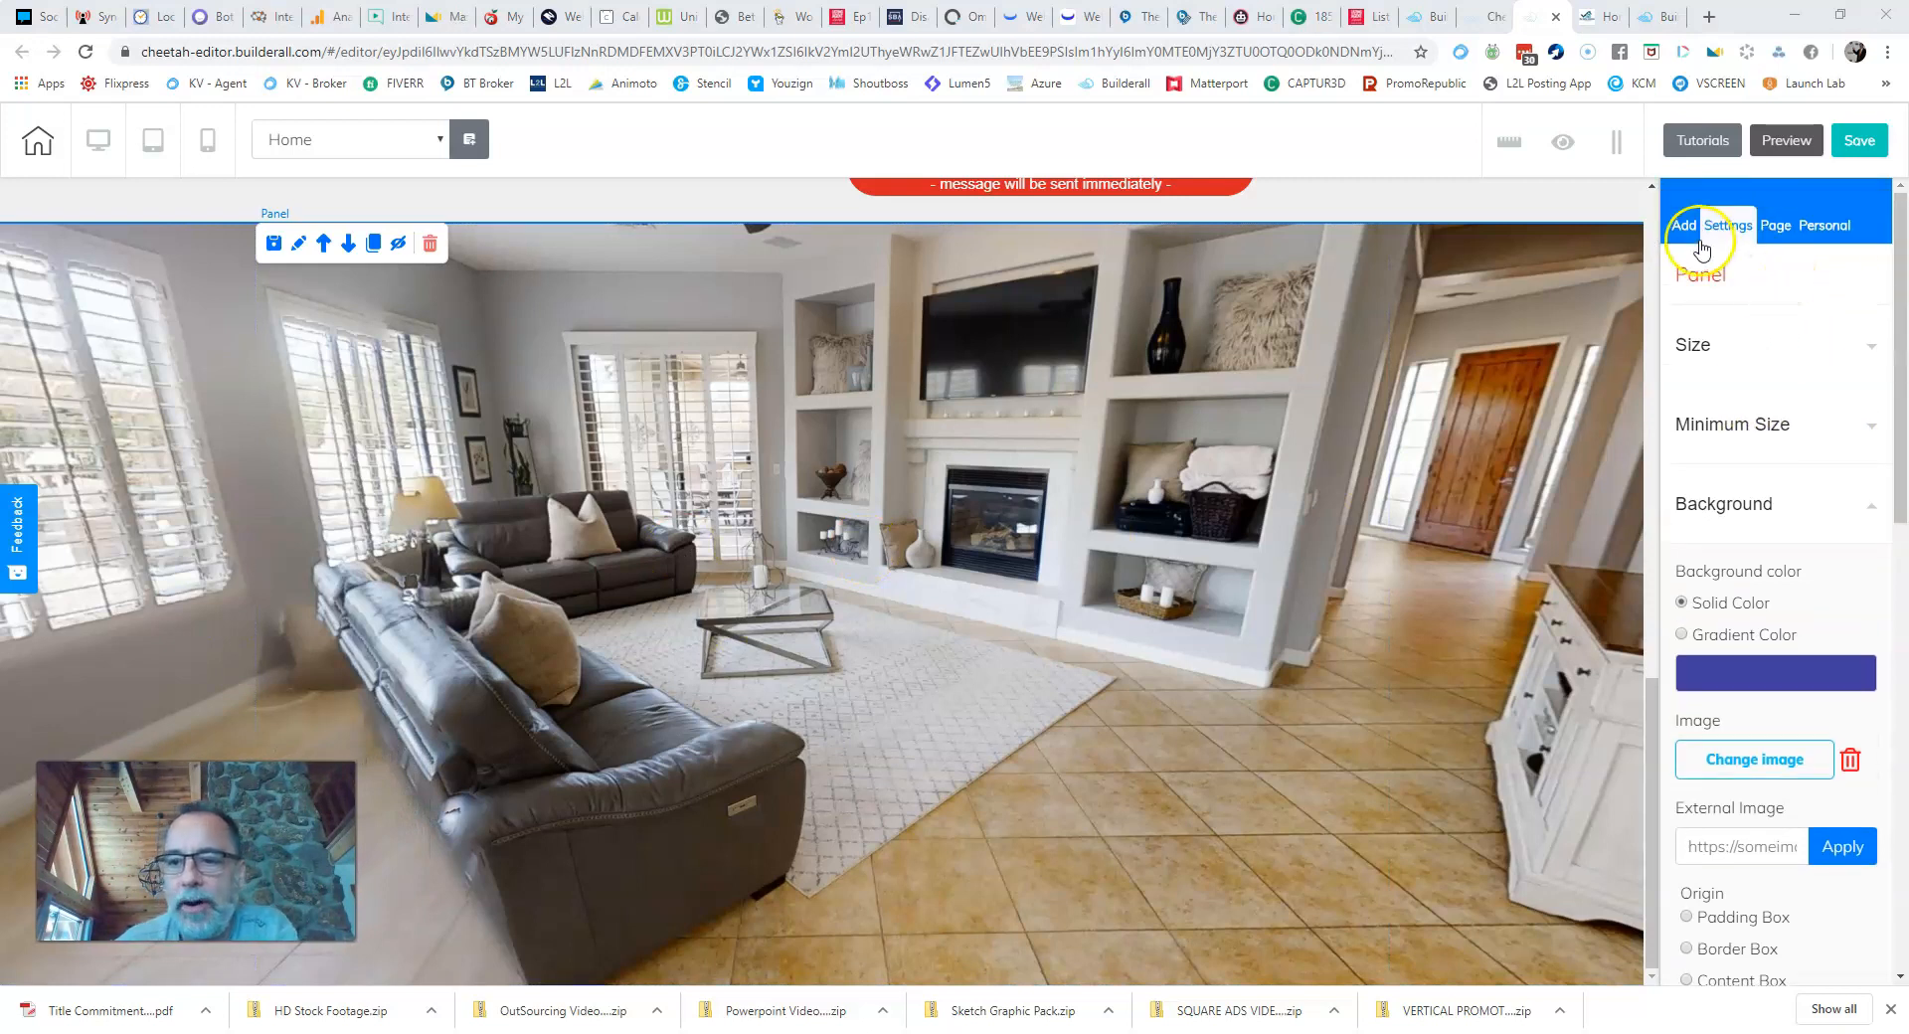
pyautogui.scroll(10, 1478, 358)
pyautogui.scroll(-10, 1491, 332)
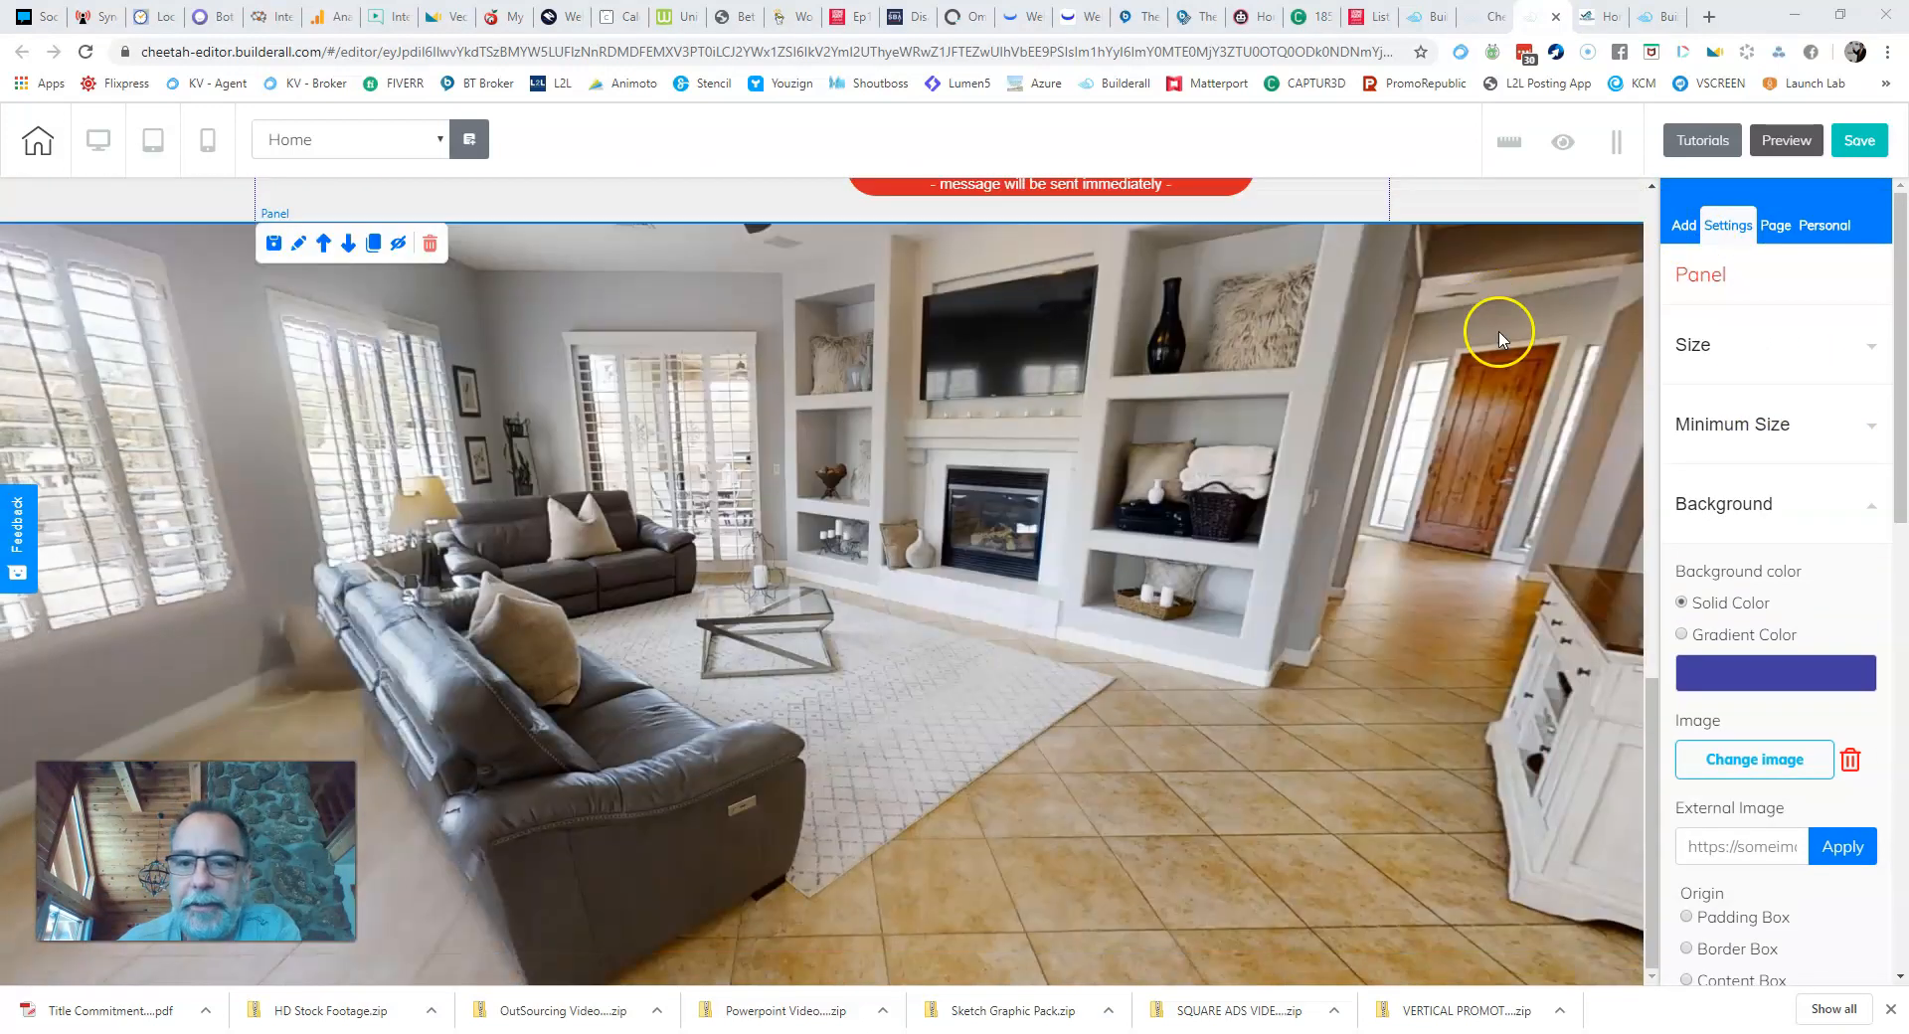
pyautogui.click(1683, 225)
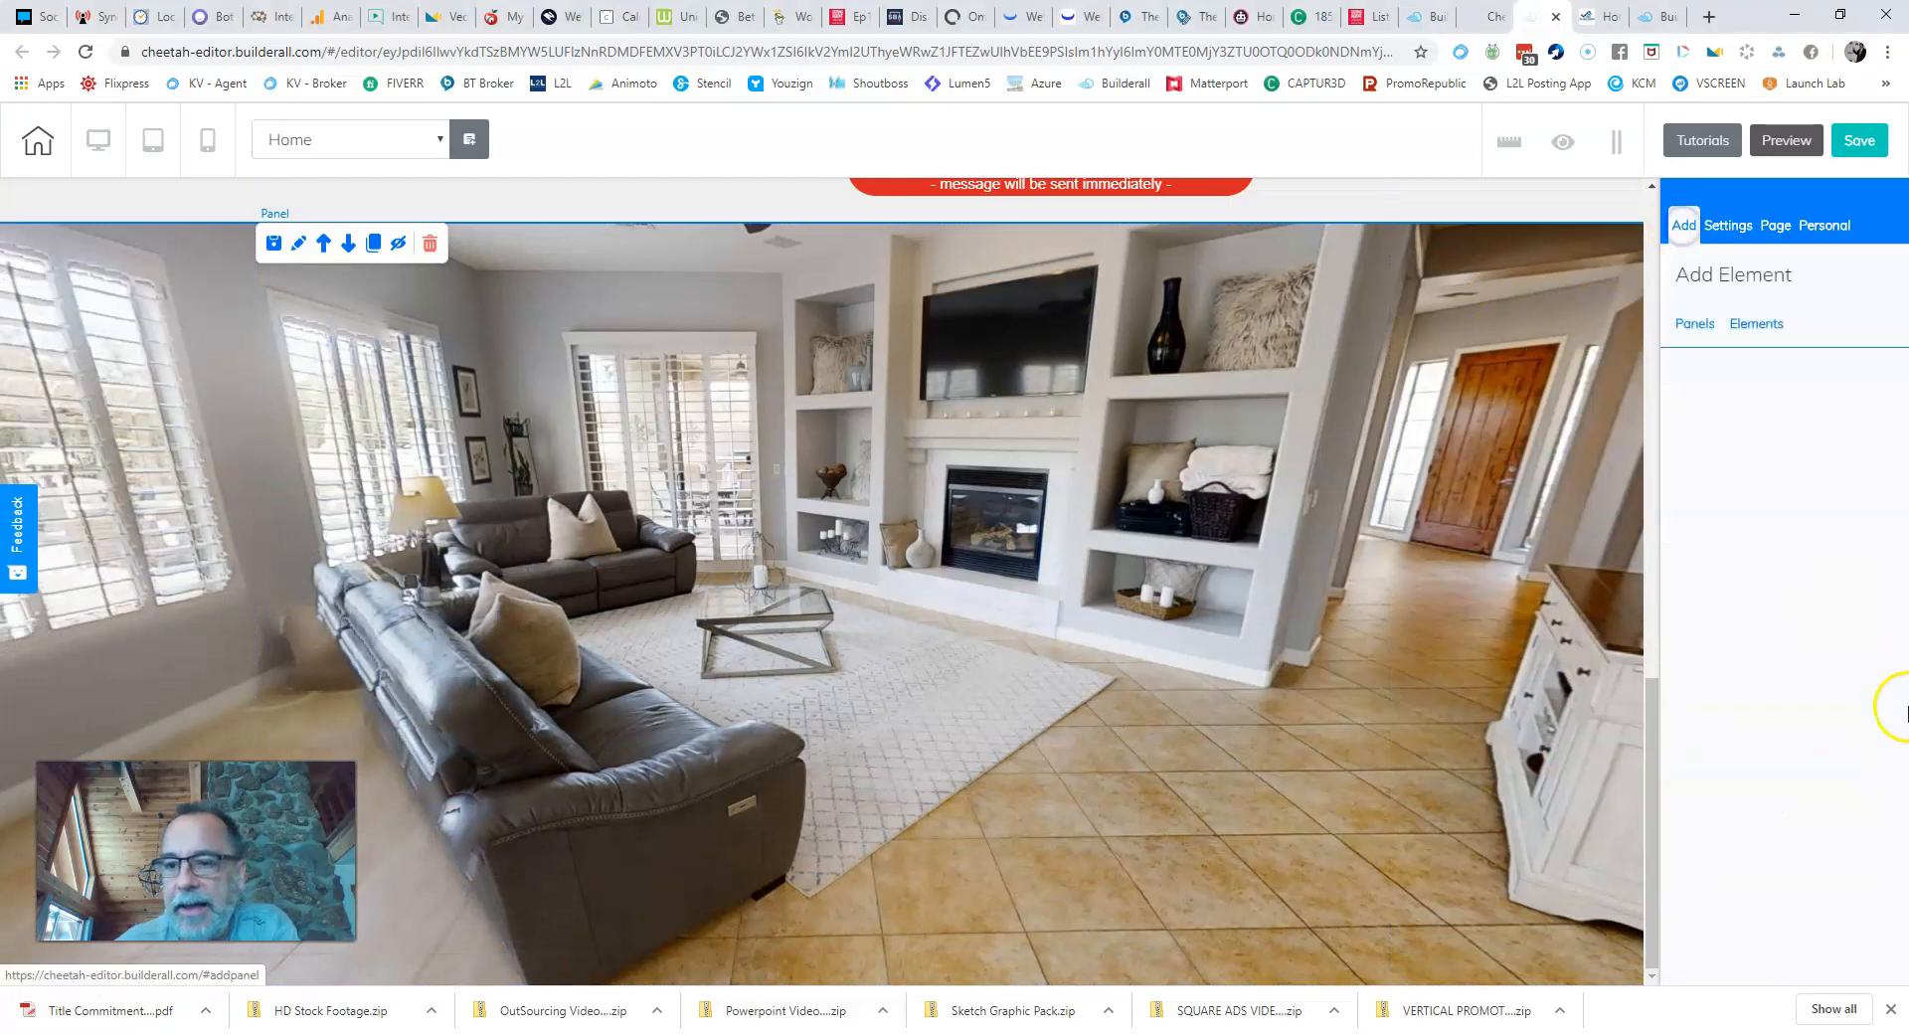
pyautogui.click(1755, 324)
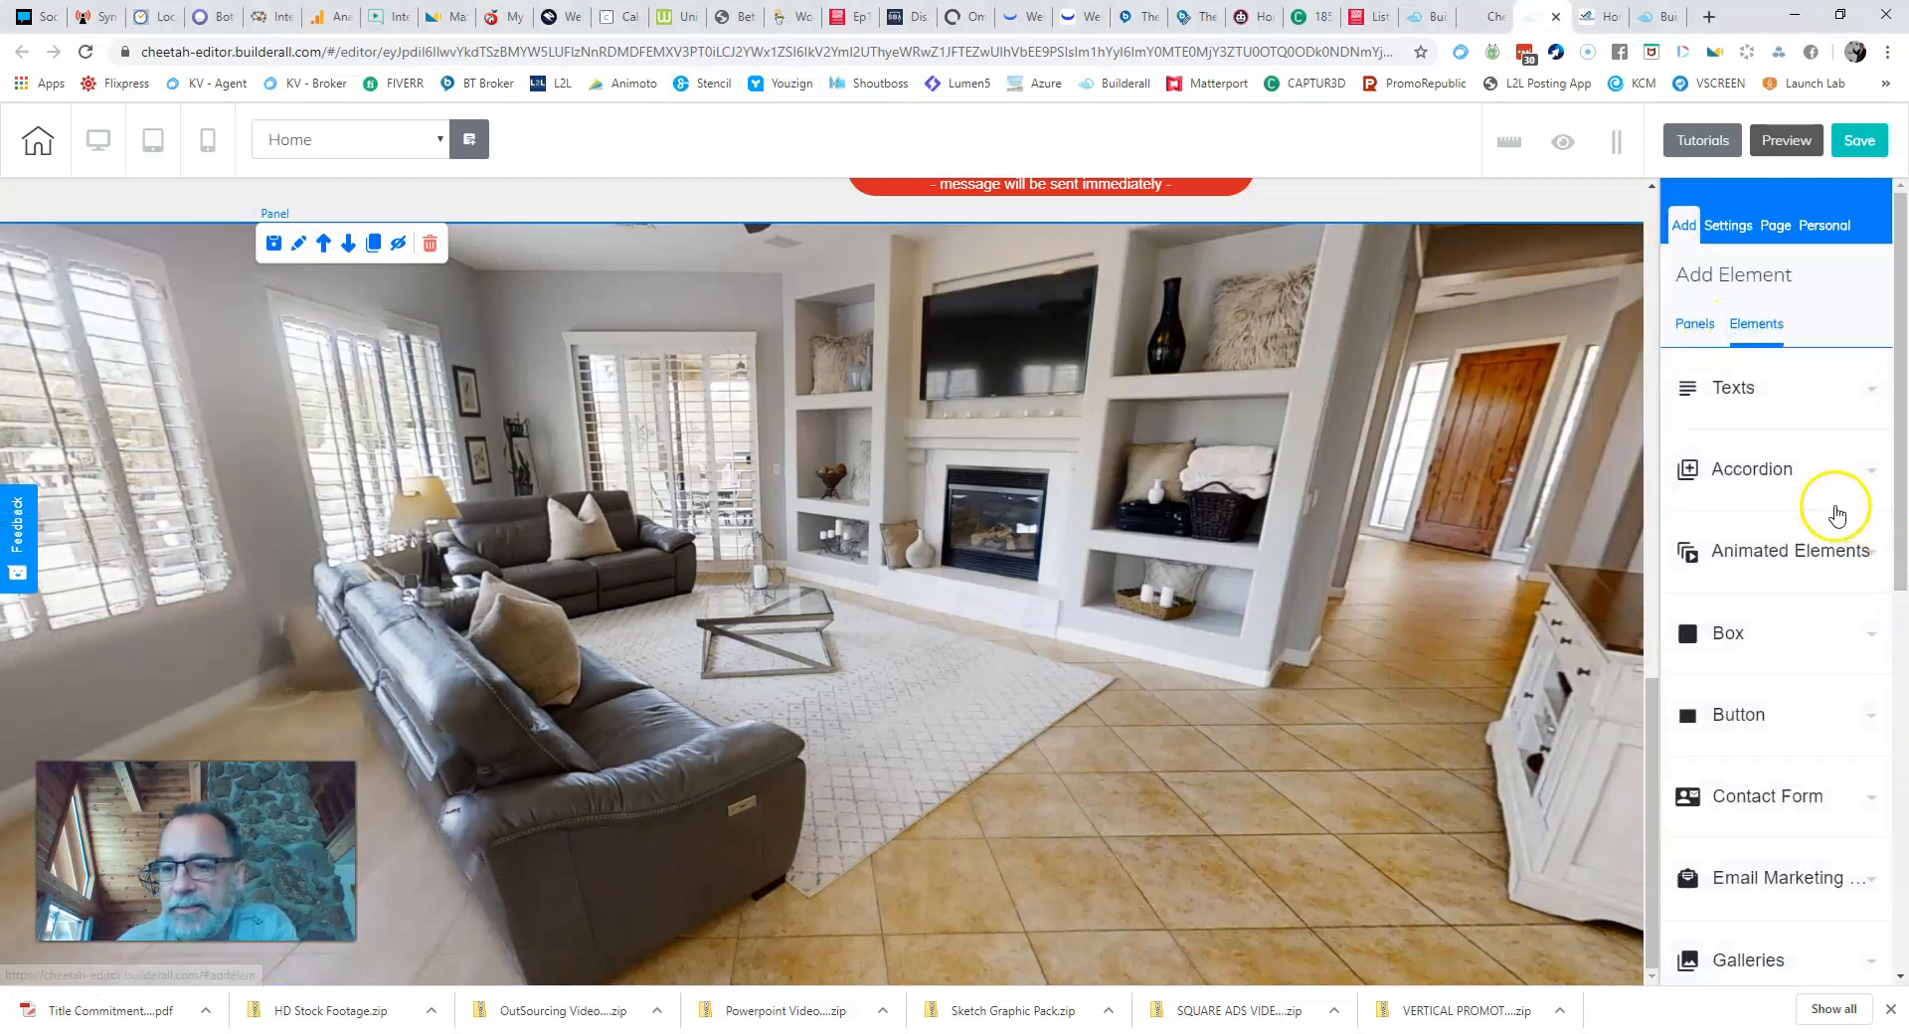
pyautogui.scroll(-1, 1789, 517)
pyautogui.click(1785, 522)
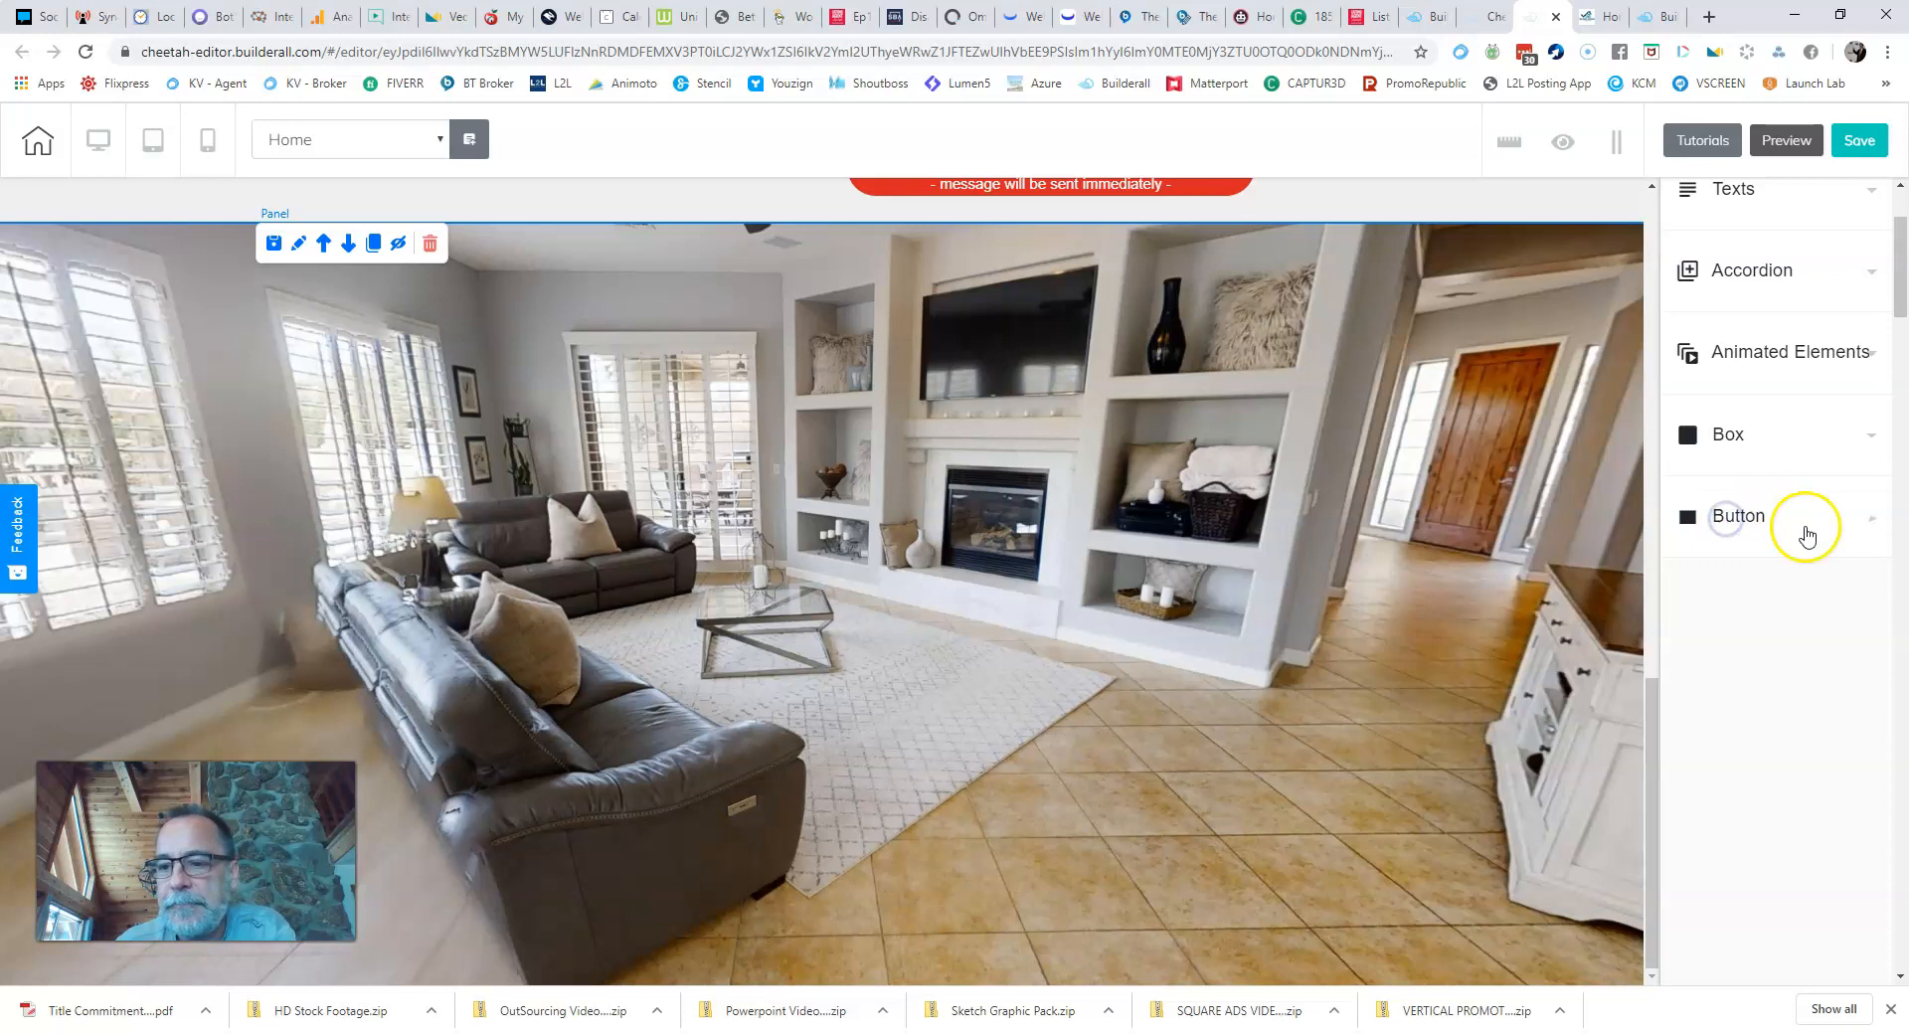
# Step: Add the rounded blue "register now" button with a soft shadow to the upper-left area of the living-room photo panel
pyautogui.scroll(-10, 1809, 542)
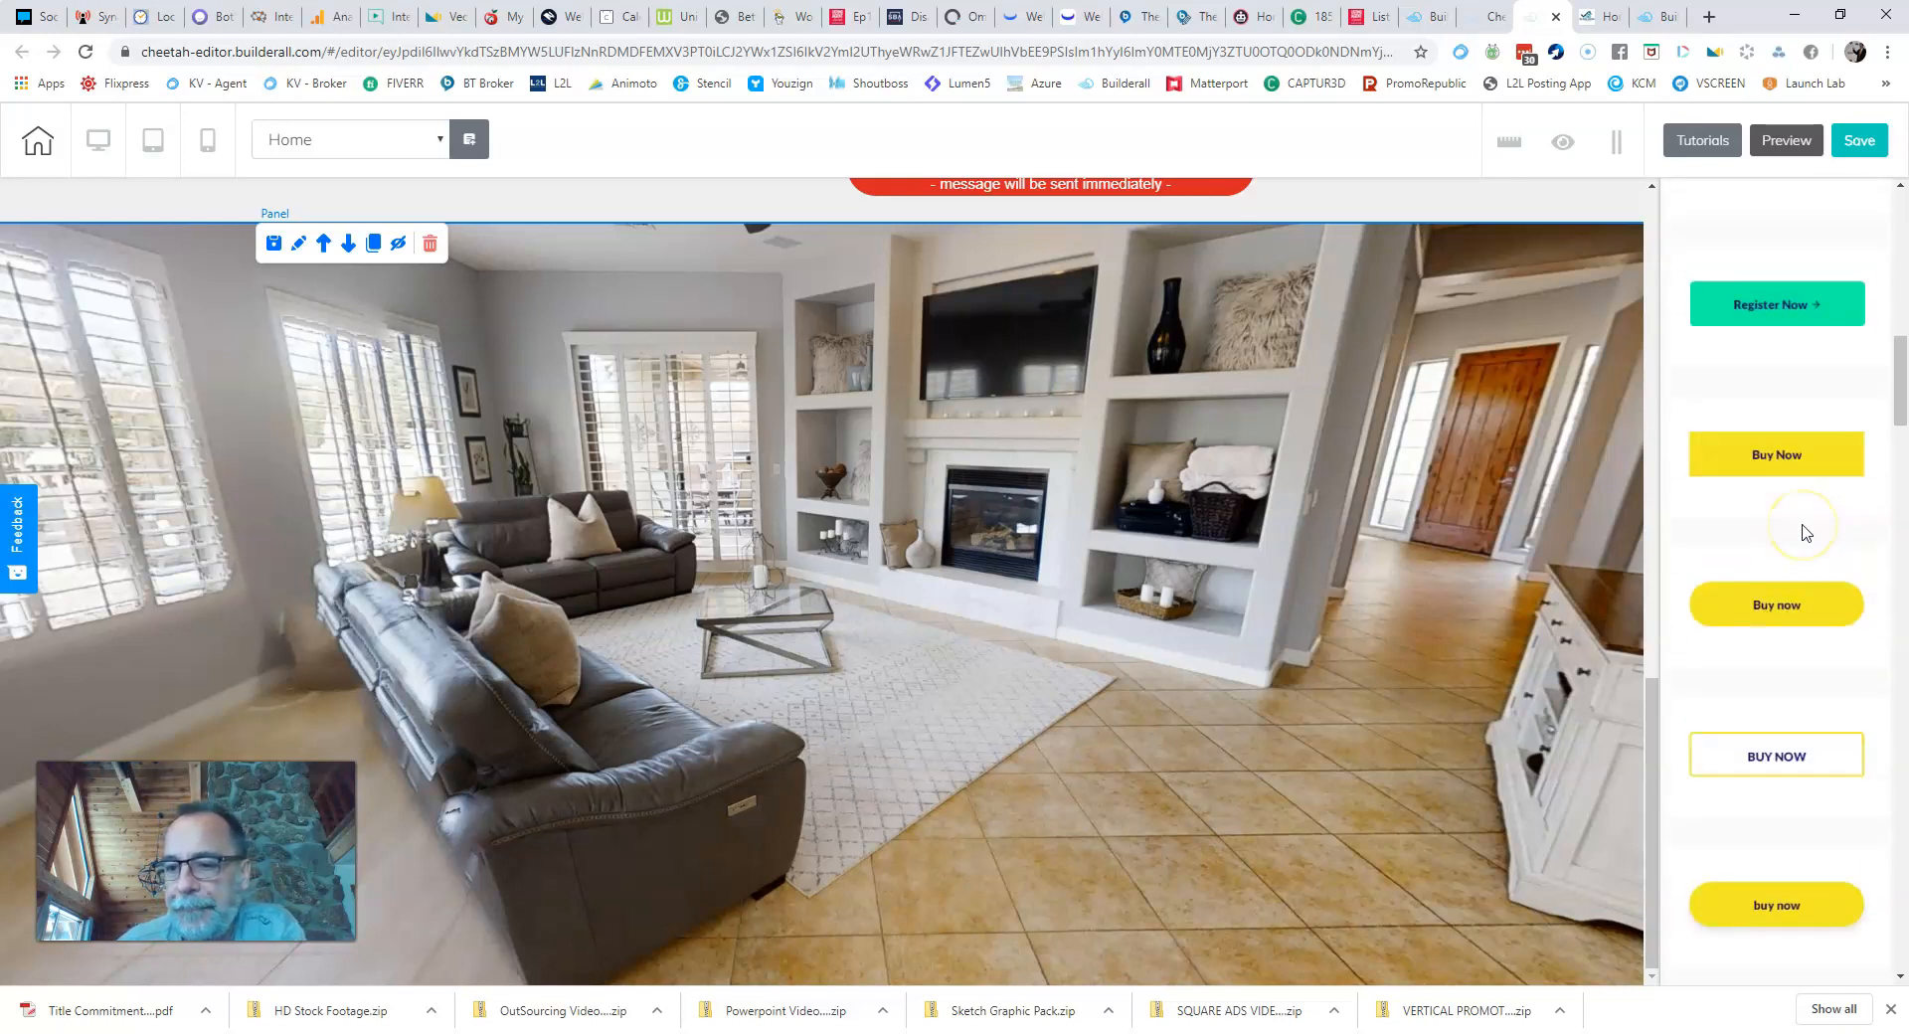
pyautogui.scroll(4, 1803, 533)
pyautogui.scroll(-10, 1802, 531)
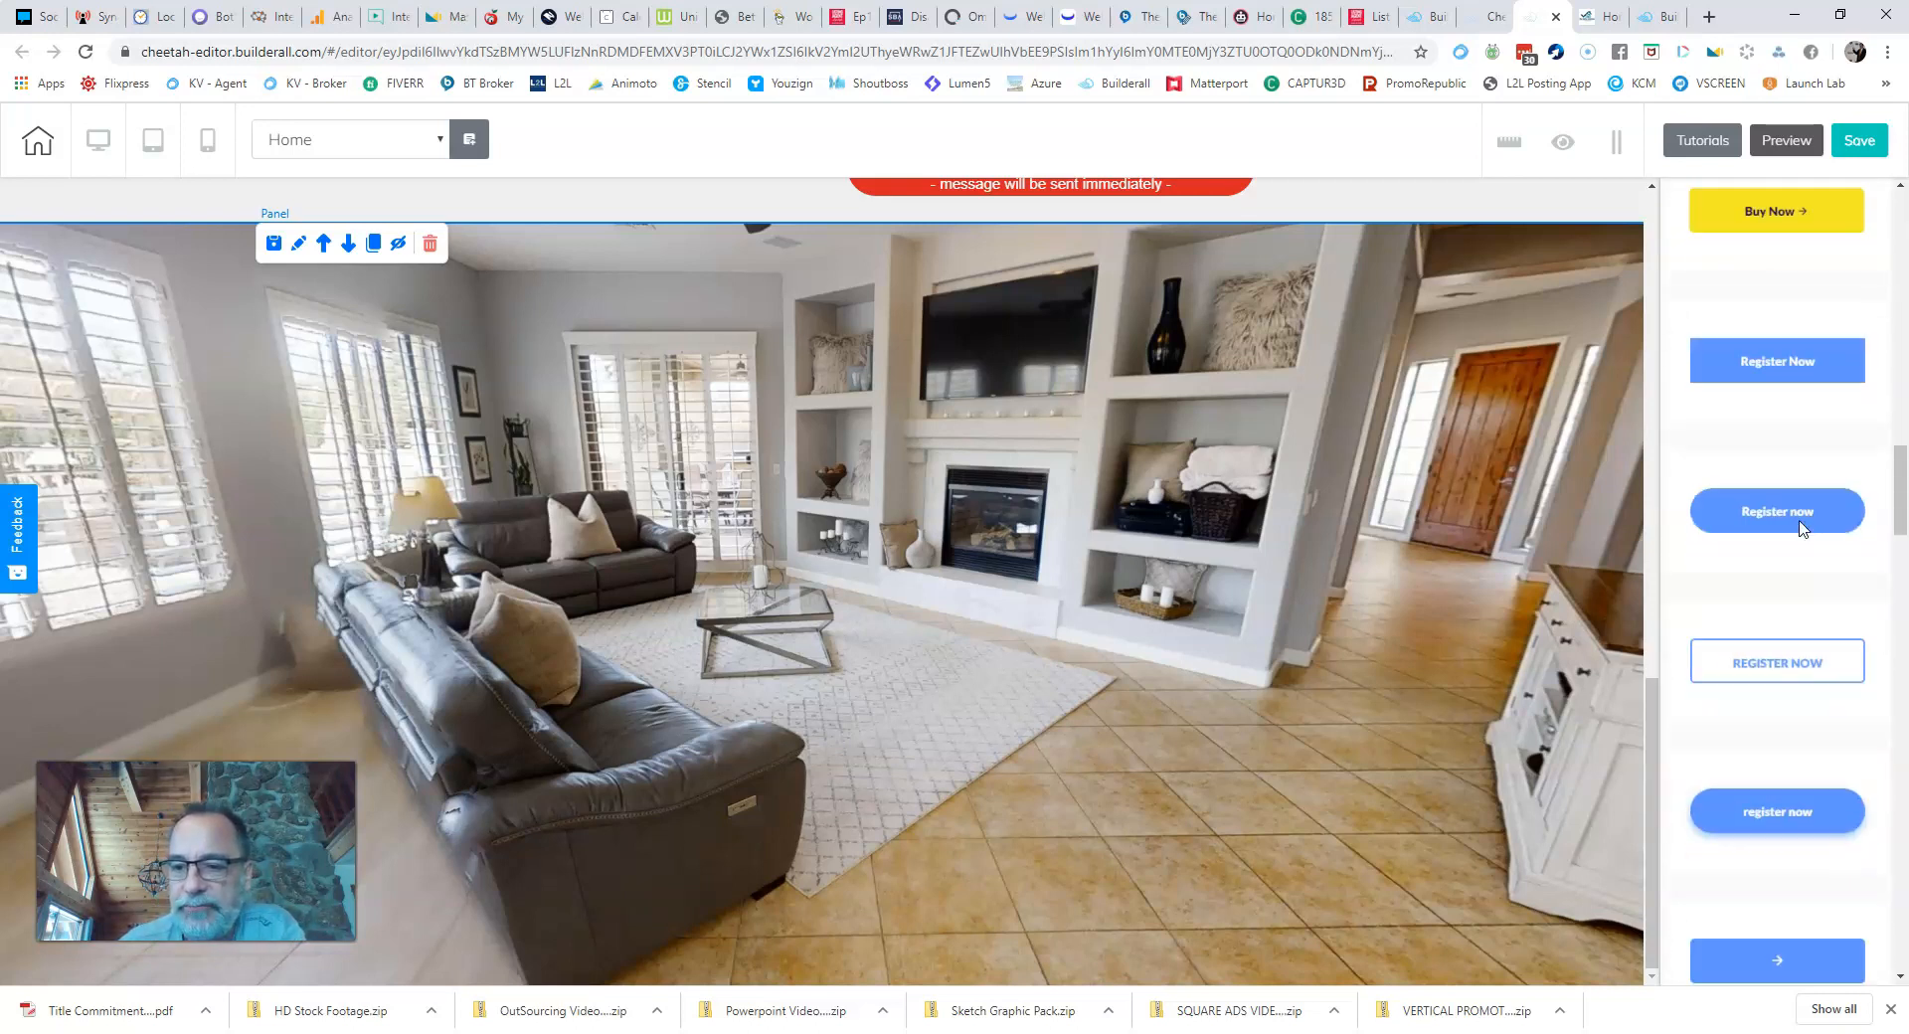
pyautogui.scroll(-2, 1802, 528)
pyautogui.scroll(1, 1803, 528)
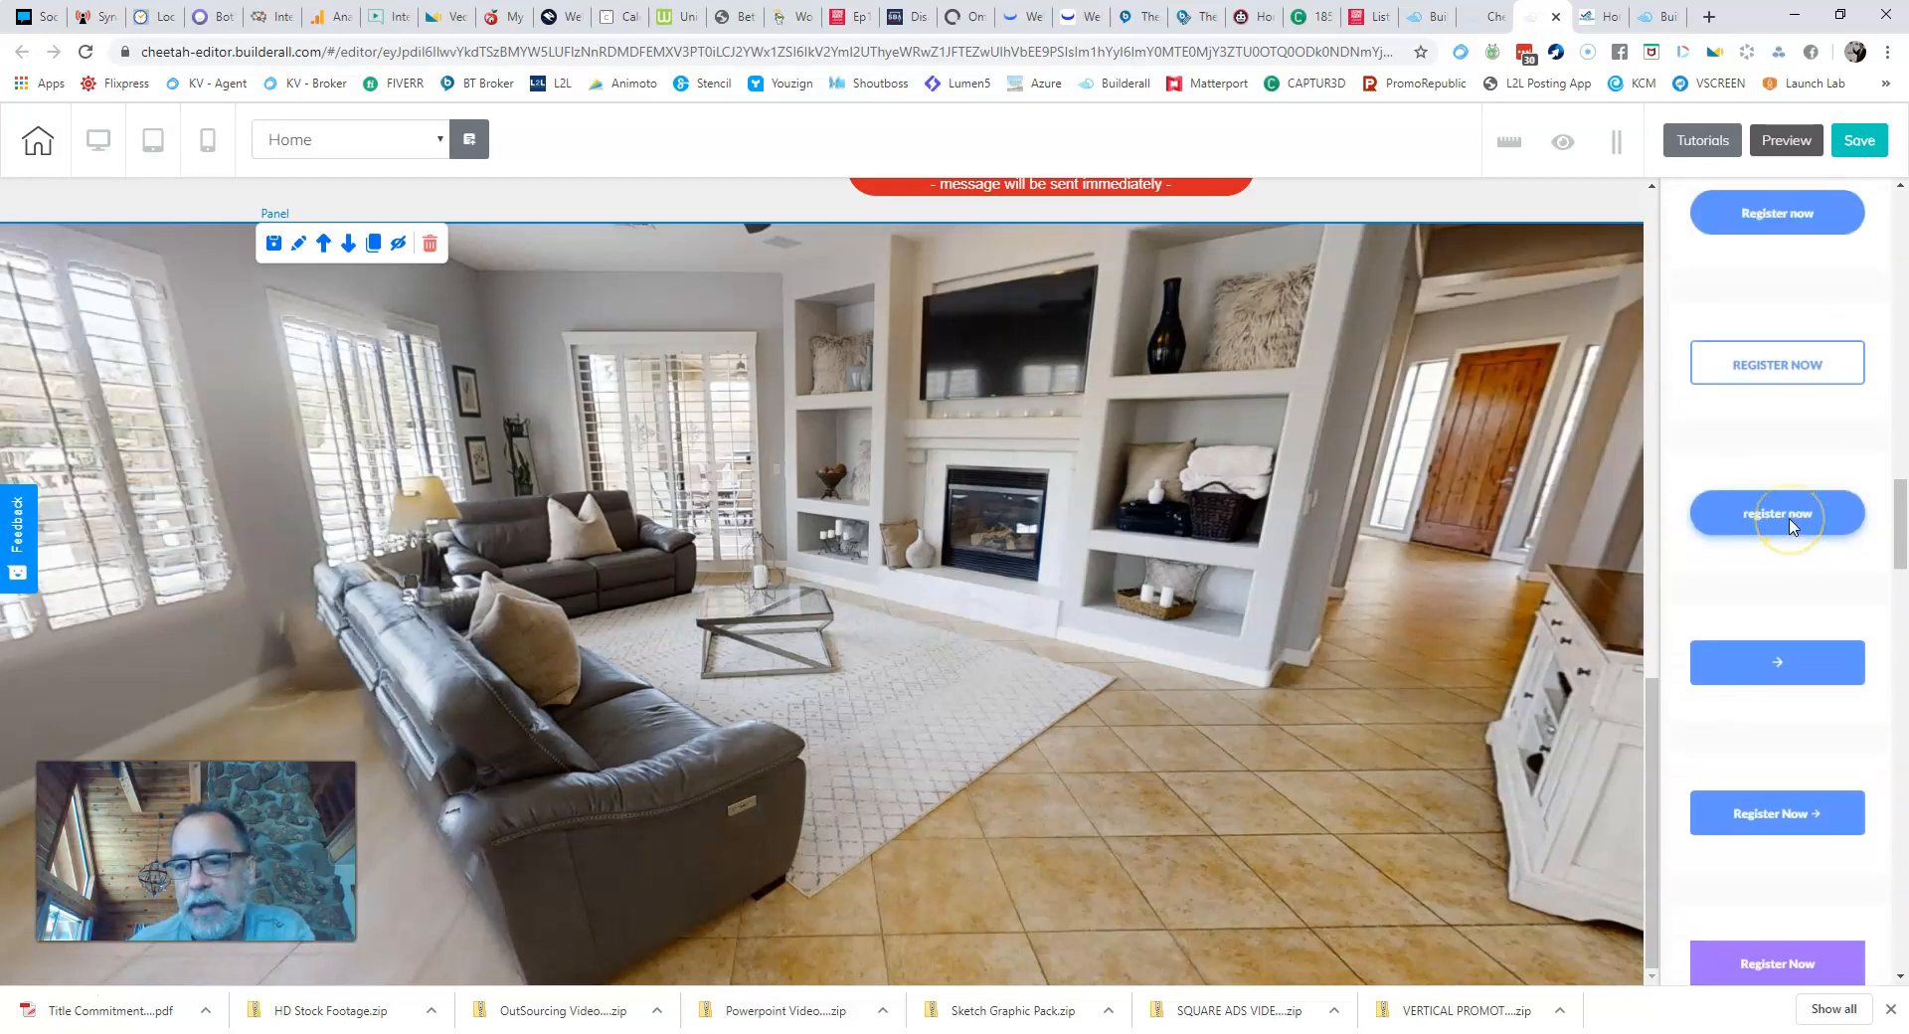
pyautogui.moveTo(1608, 516); pyautogui.dragTo(521, 365)
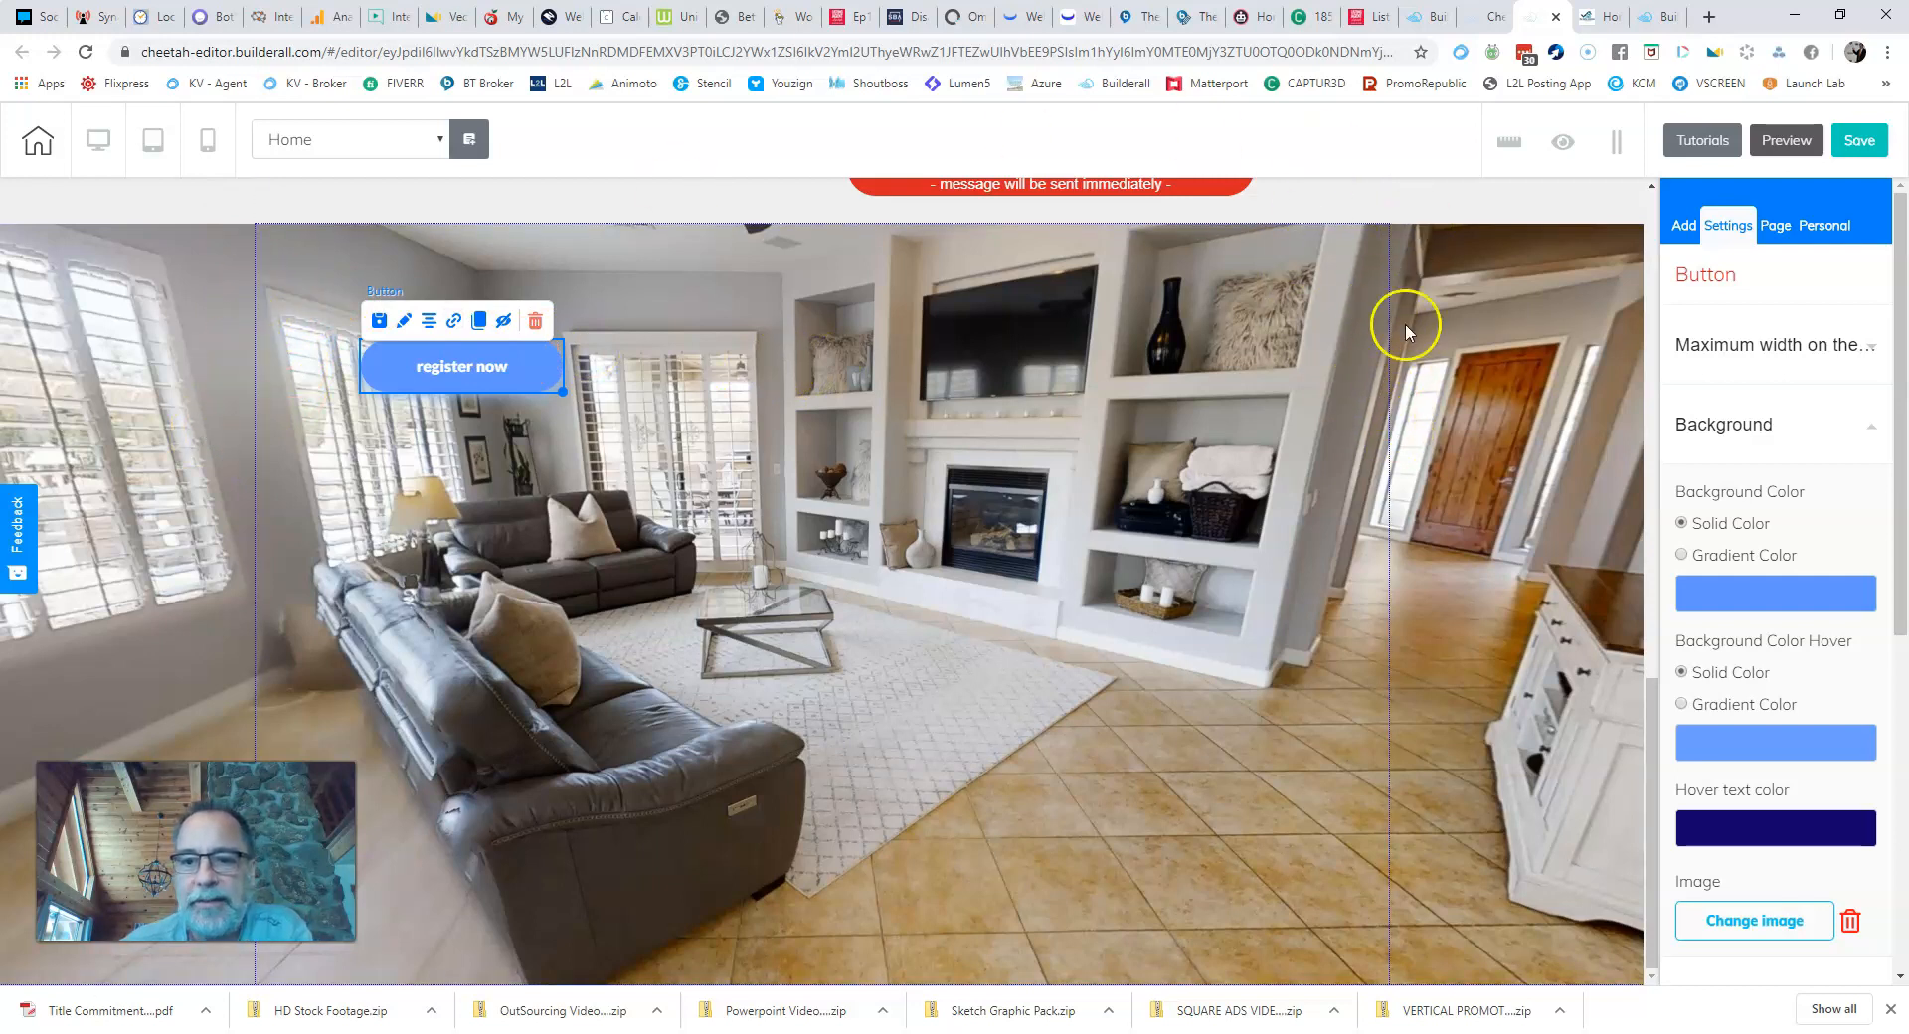
# Step: Move the "register now" button slightly up and left on the photo and enlarge it in both directions
pyautogui.moveTo(480, 390); pyautogui.dragTo(444, 341)
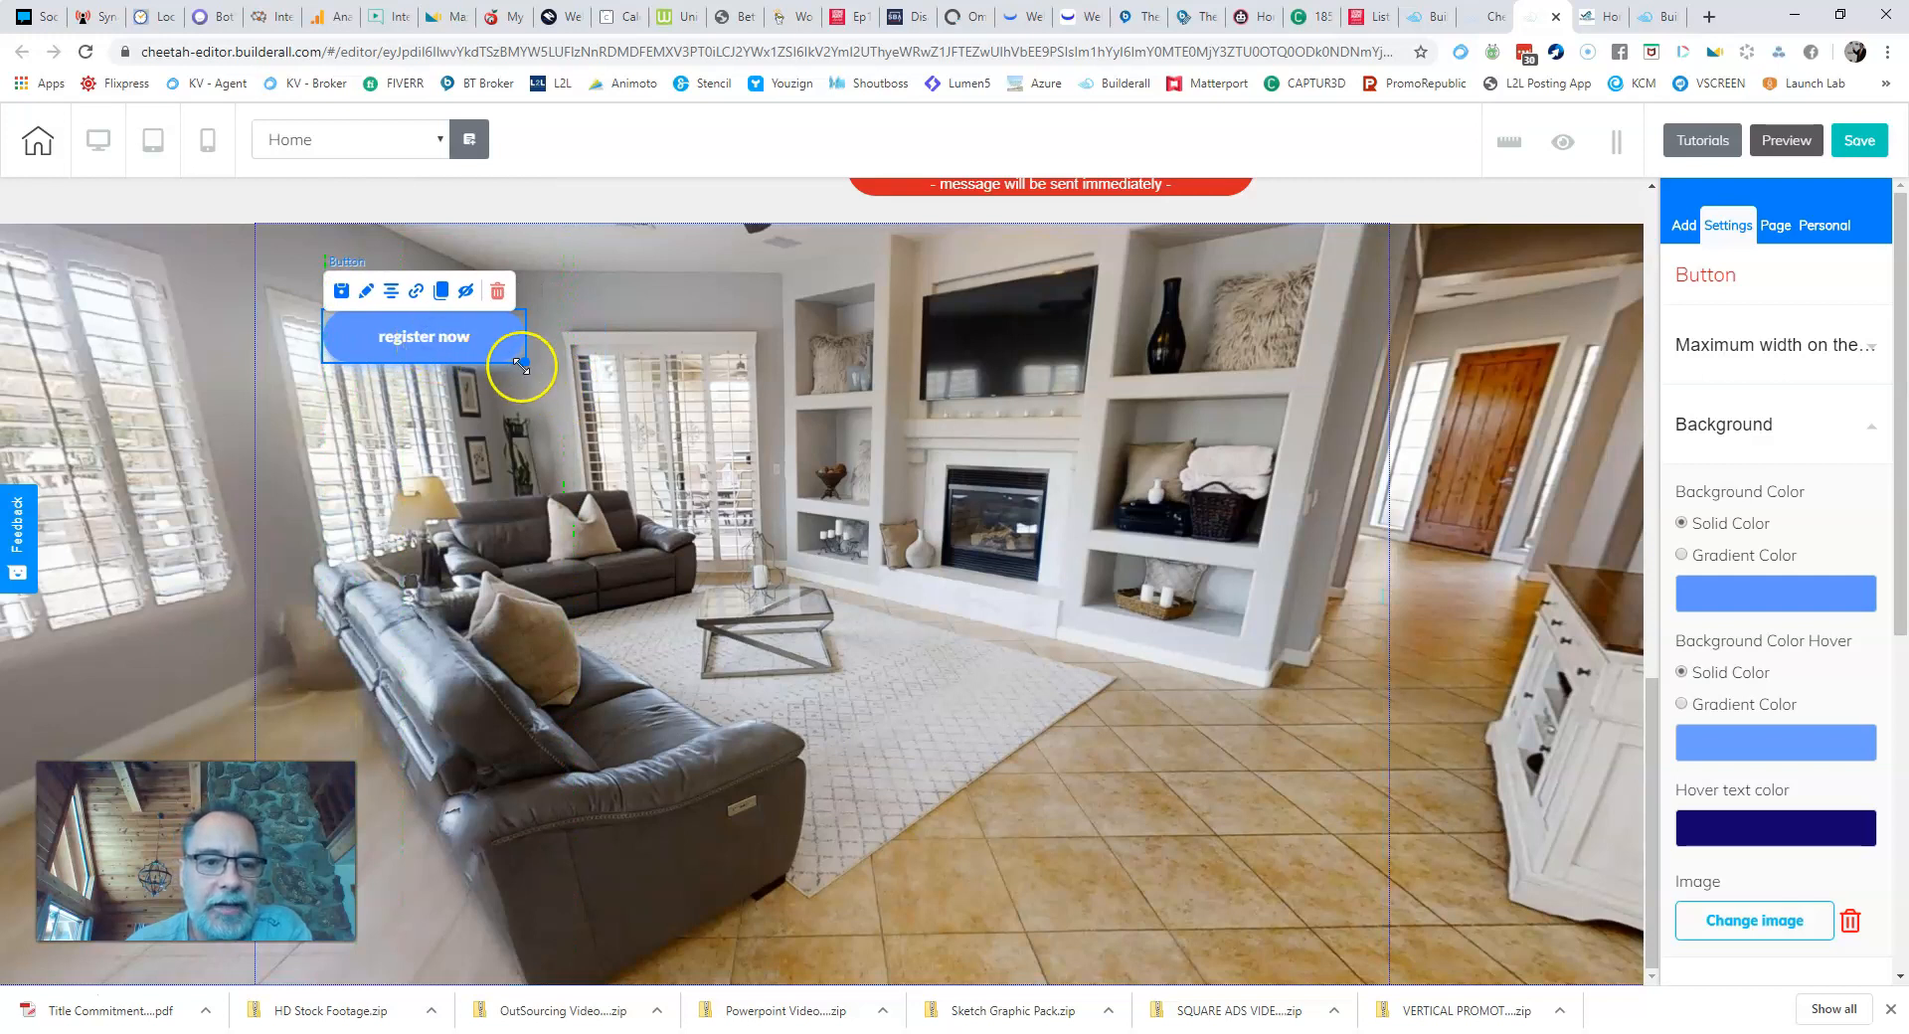
pyautogui.moveTo(521, 365); pyautogui.dragTo(637, 408)
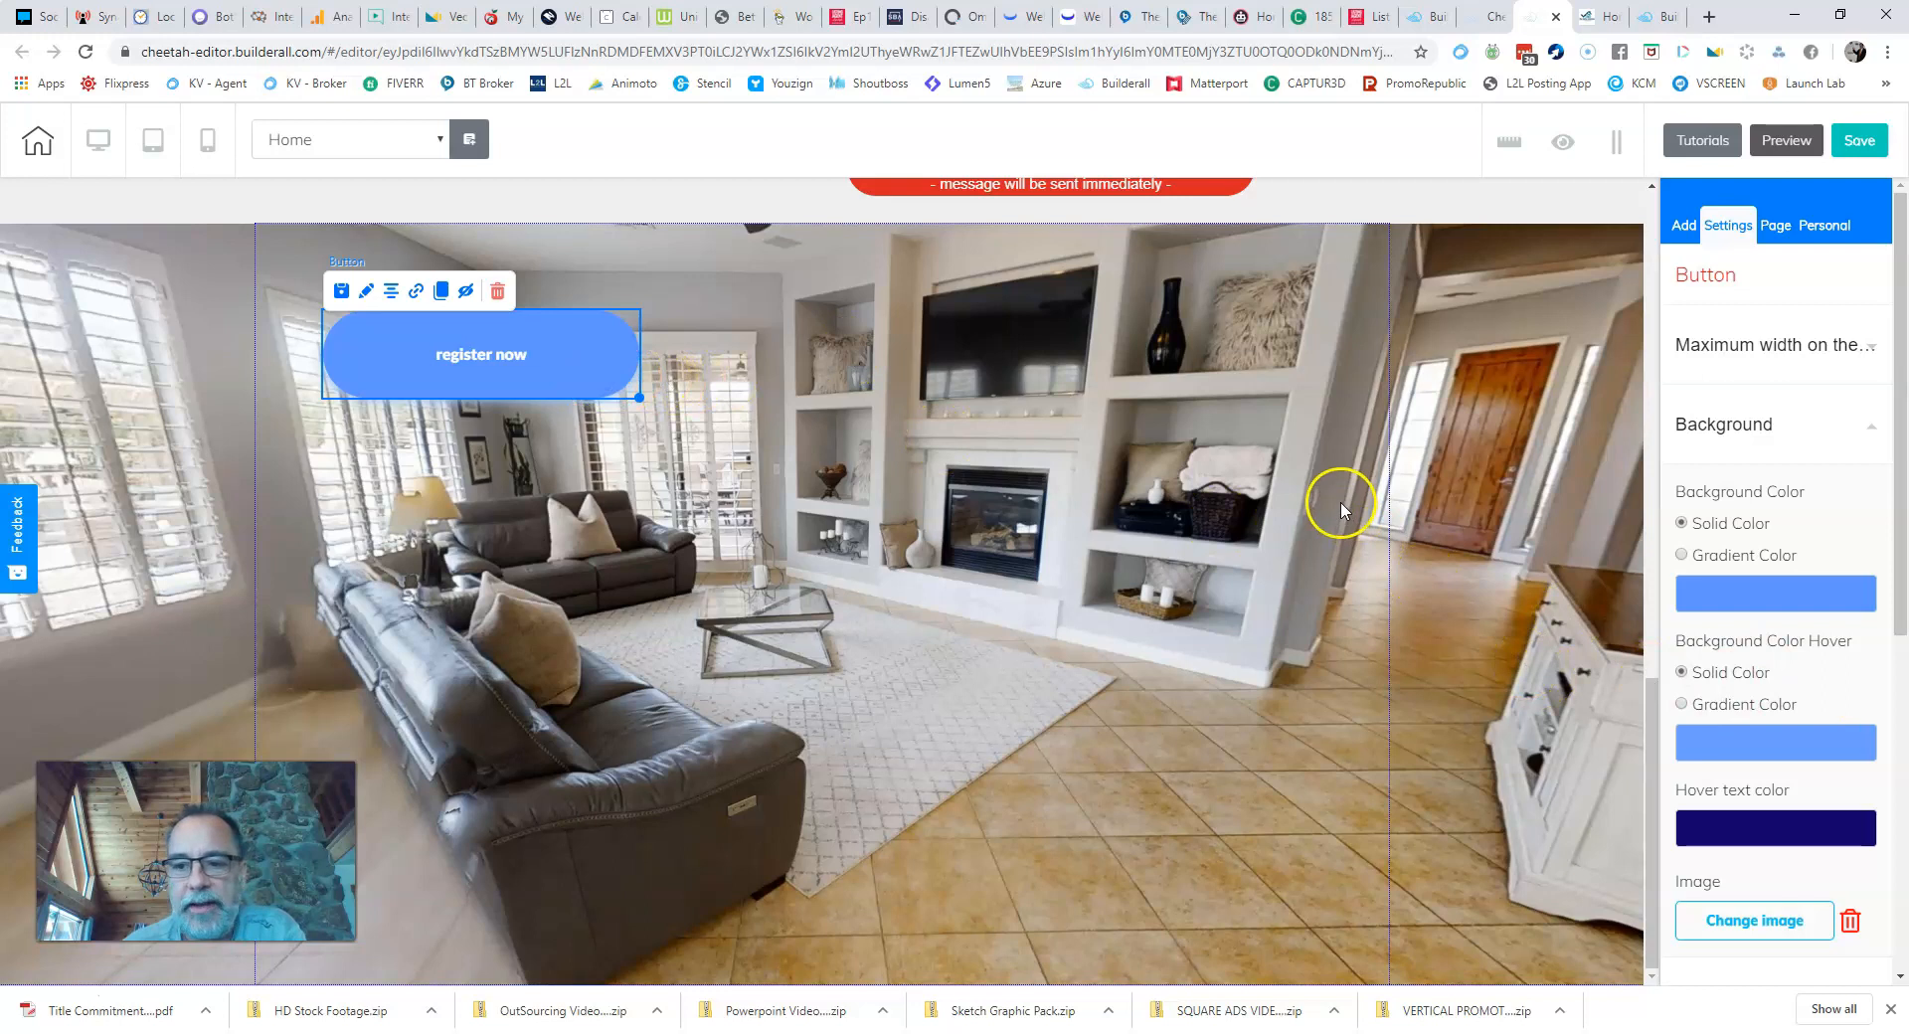
pyautogui.scroll(-1, 1789, 477)
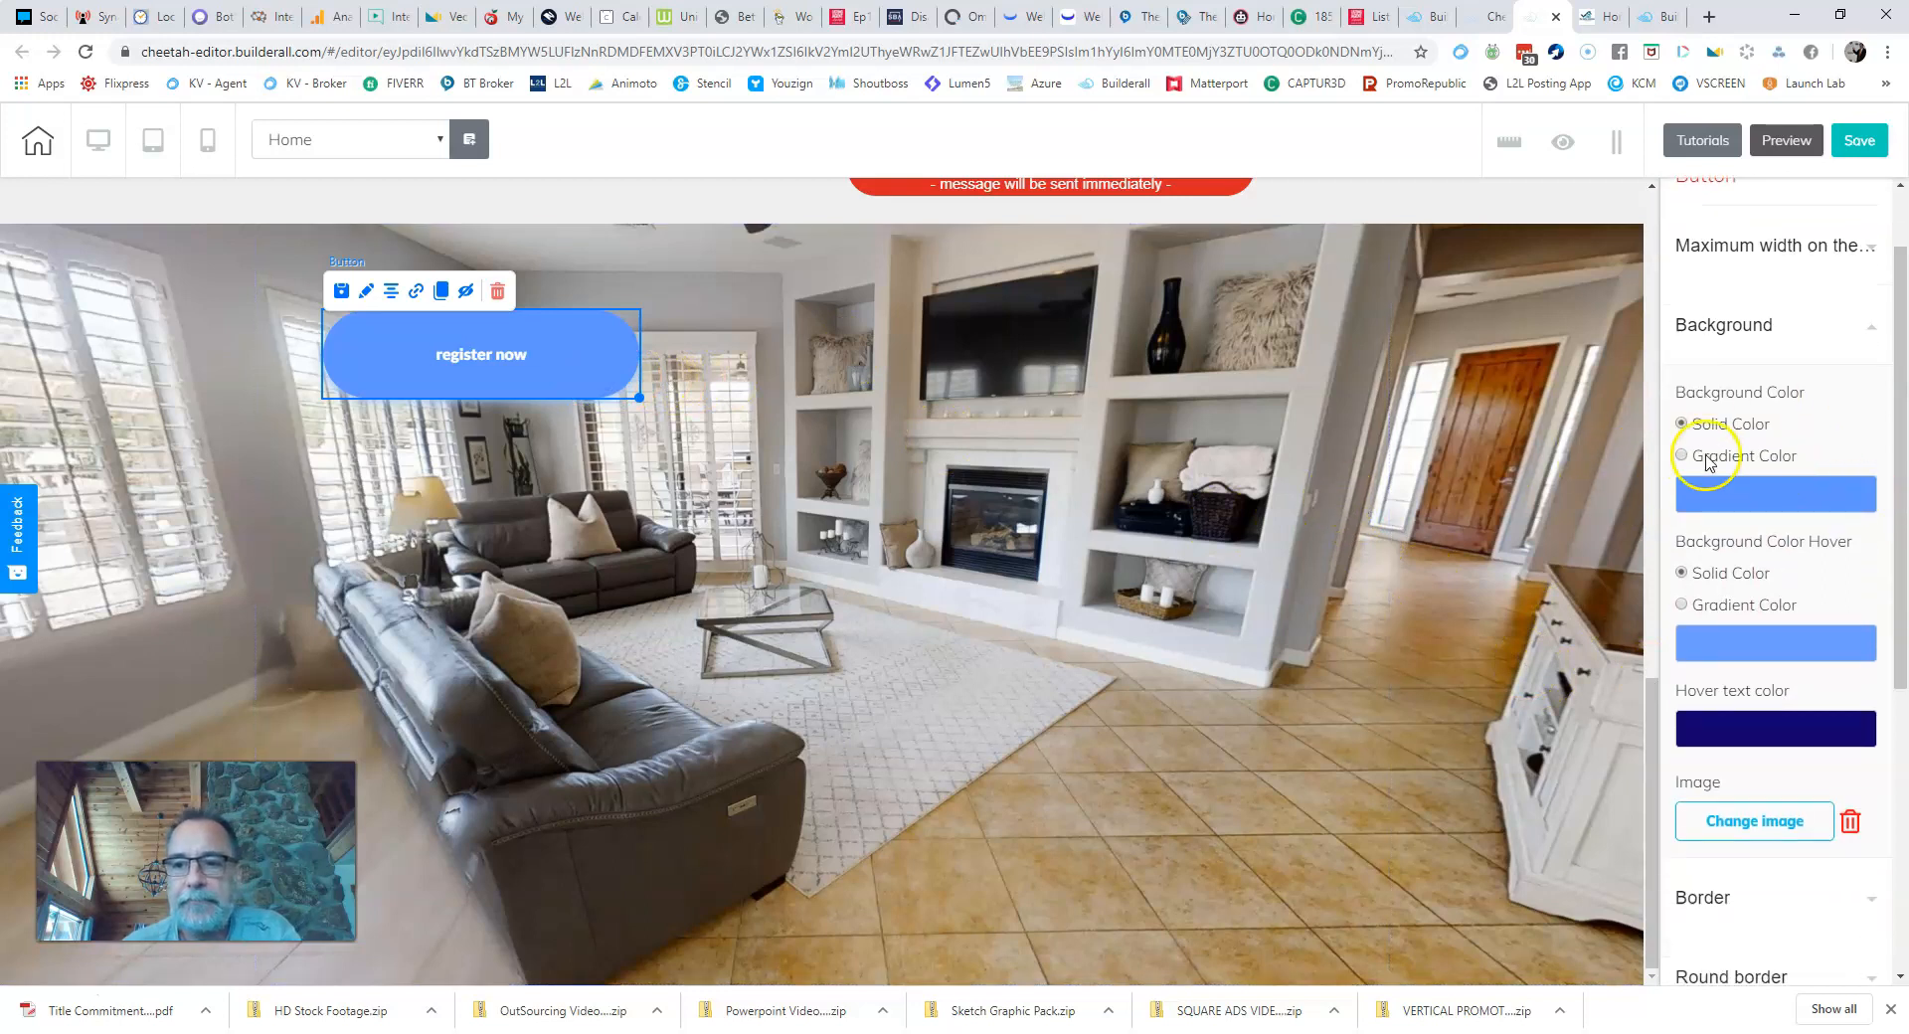
pyautogui.scroll(1, 1696, 468)
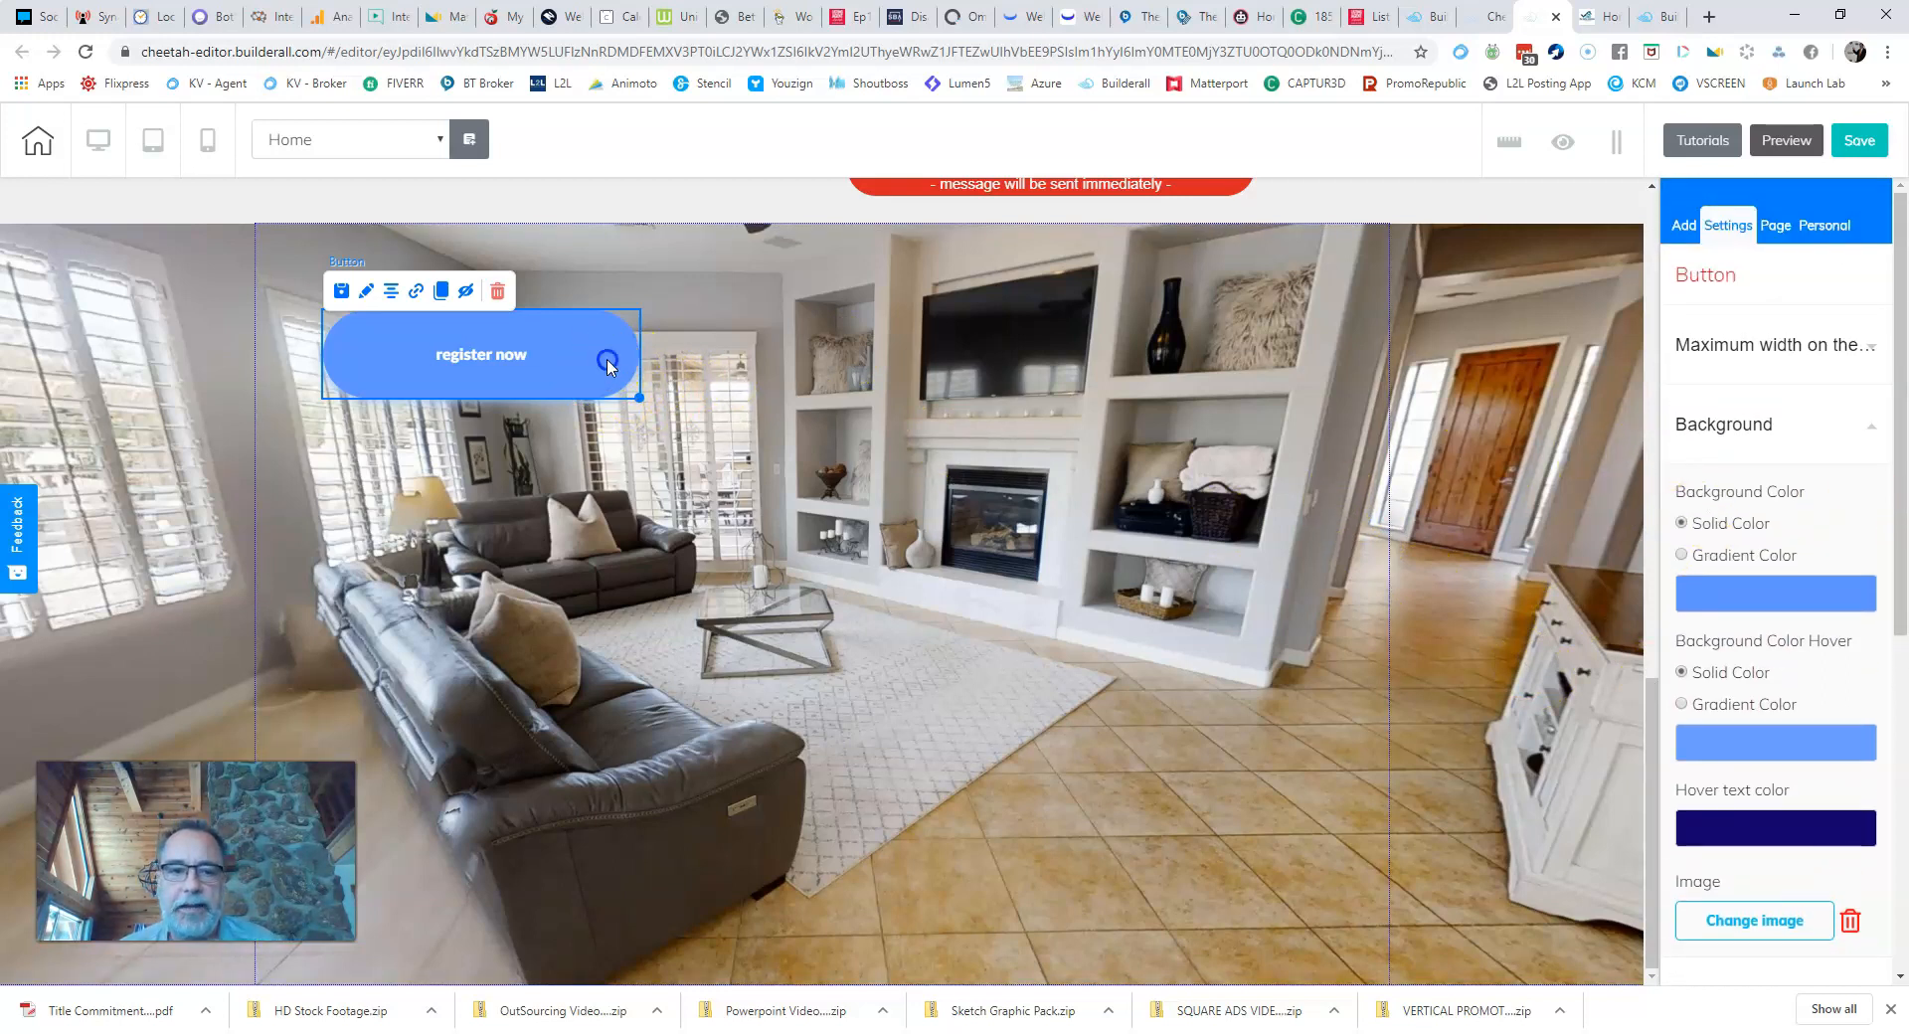
# Step: Set the button's solid background color to dark slate gray 414959
pyautogui.scroll(-2, 1737, 425)
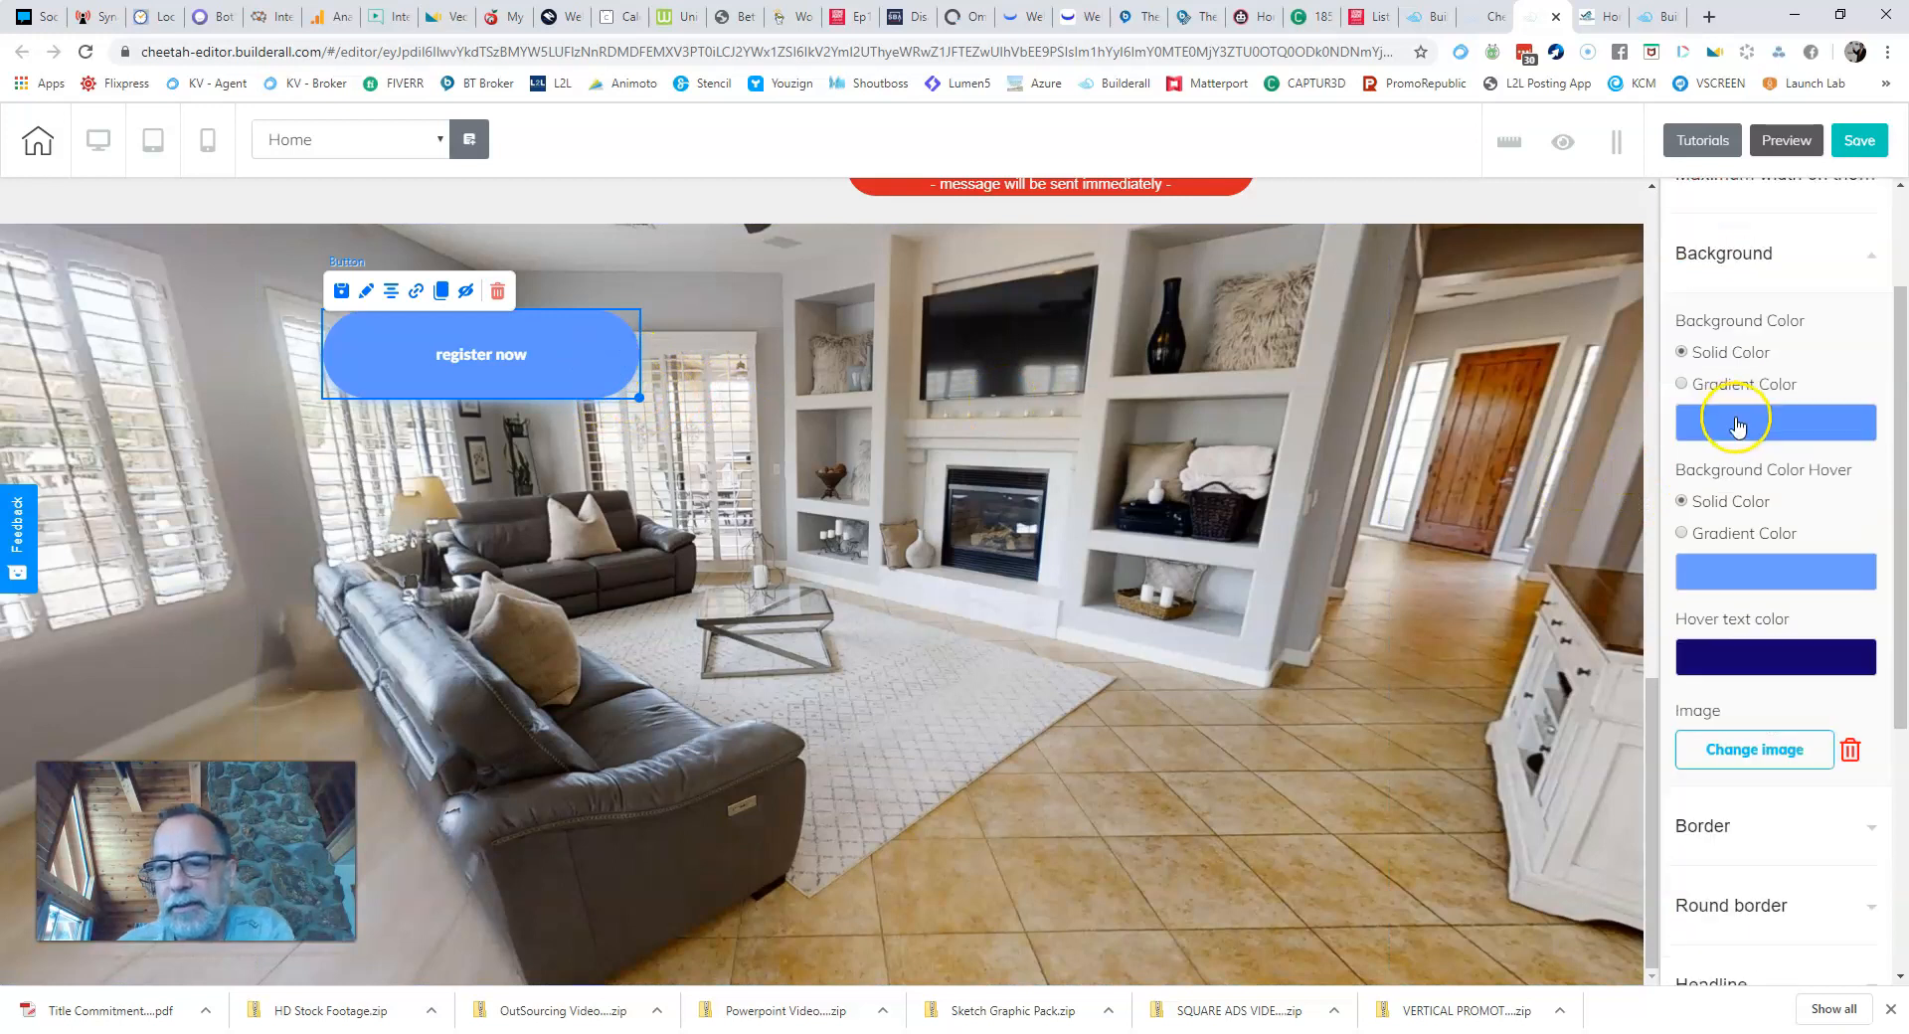
pyautogui.scroll(-1, 1737, 424)
pyautogui.click(1731, 403)
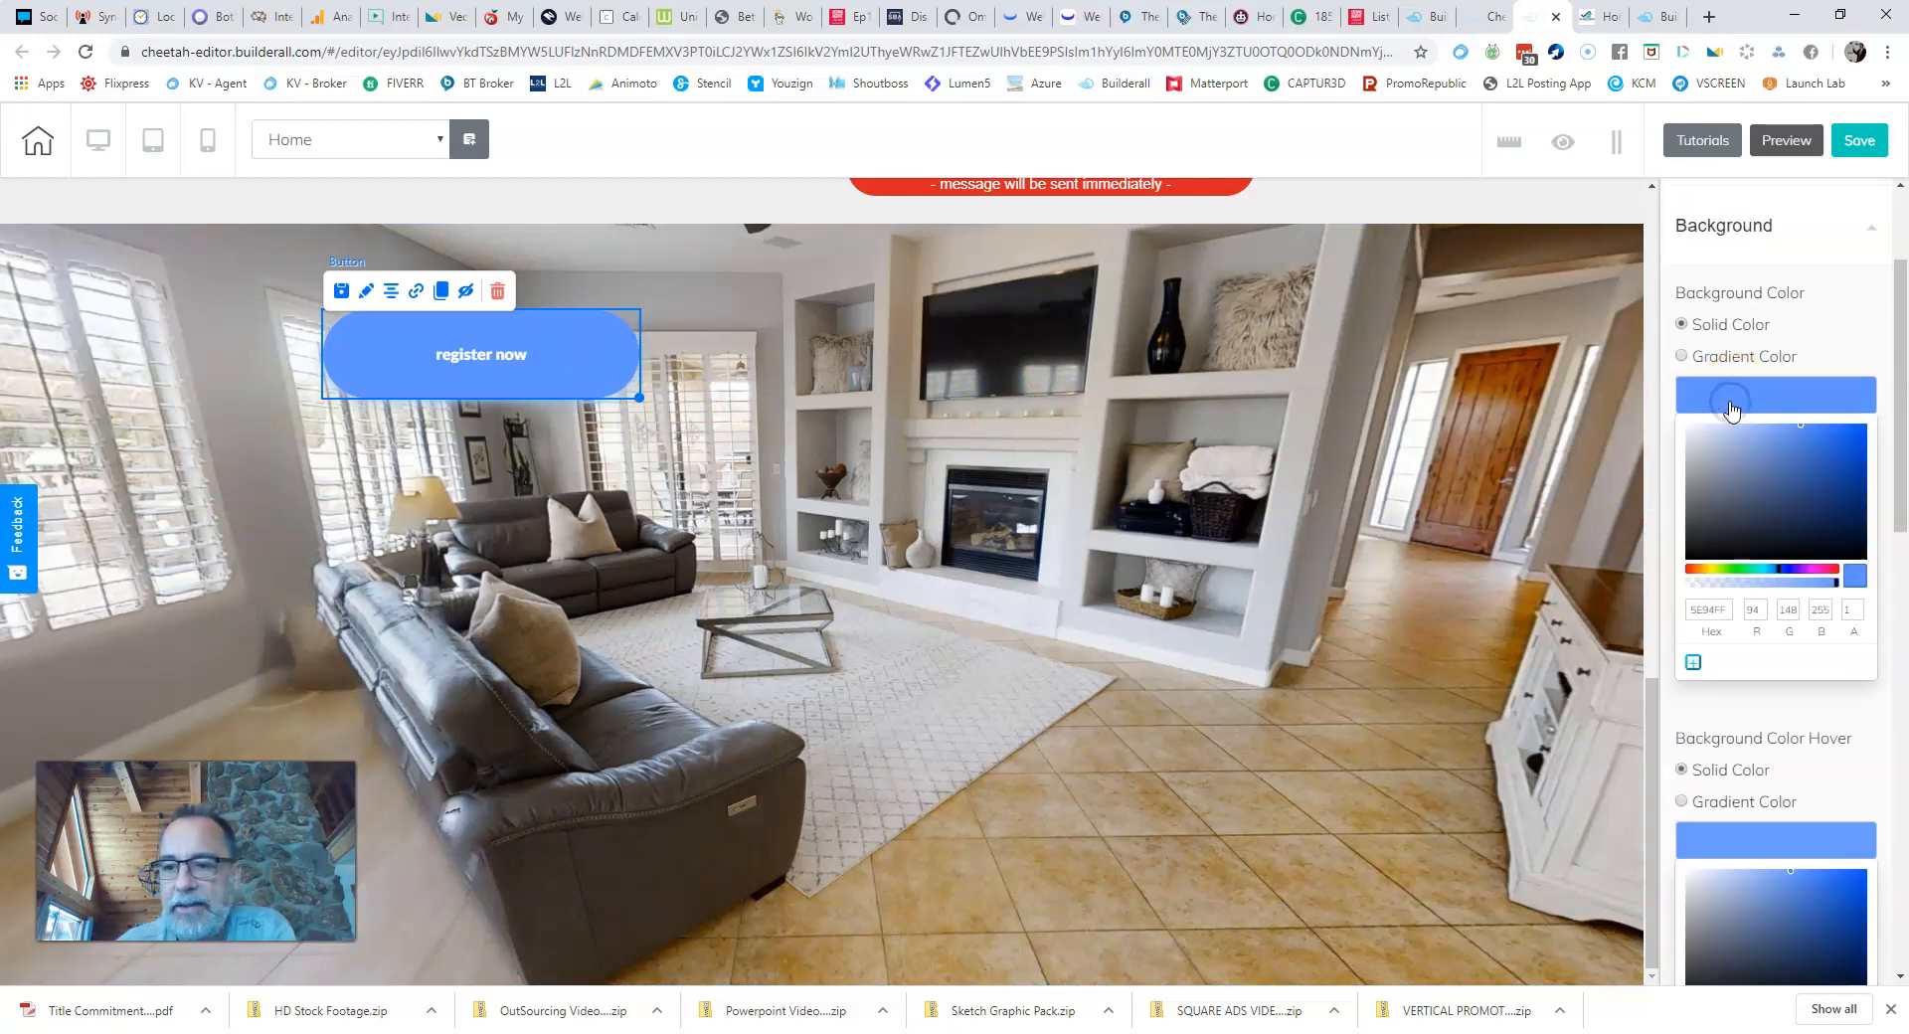
pyautogui.moveTo(1757, 494)
pyautogui.mouseDown()
pyautogui.moveTo(1721, 502)
pyautogui.moveTo(1735, 522)
pyautogui.mouseUp()
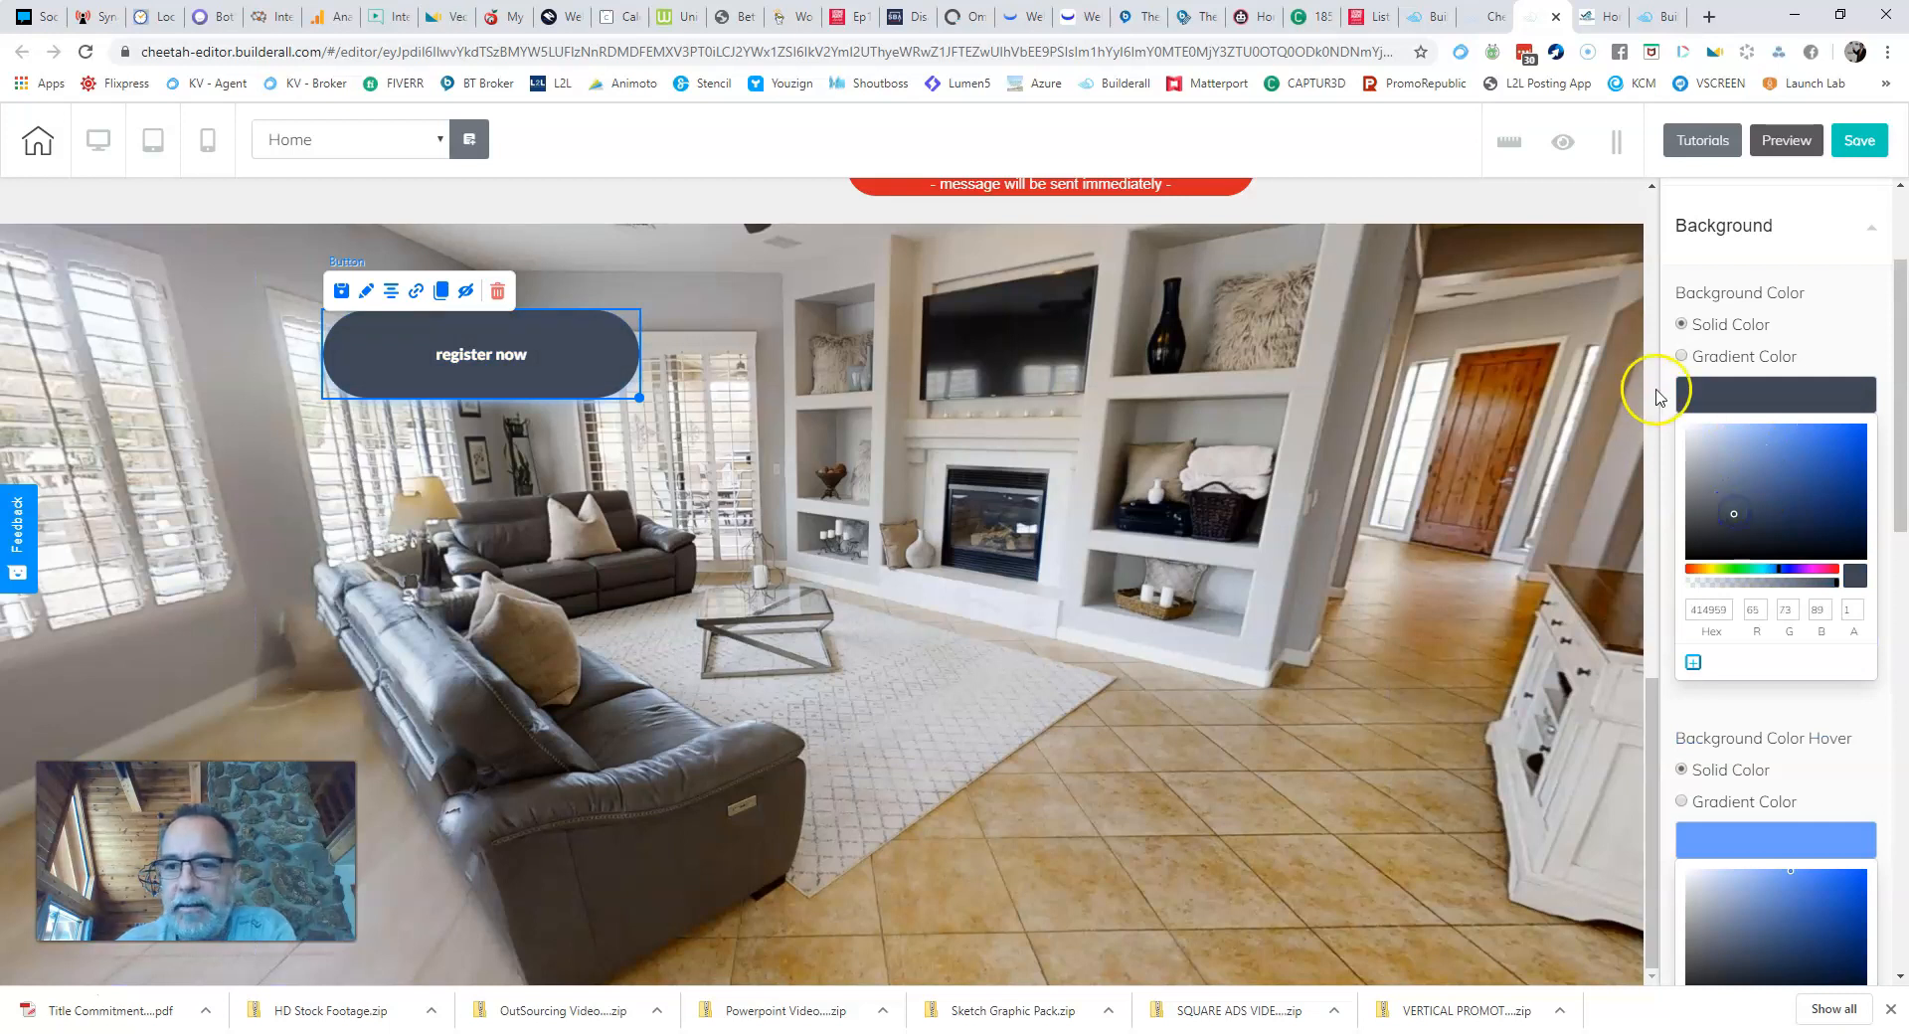
# Step: Set the button's solid hover background color to near-black 161719
pyautogui.scroll(-2, 1755, 303)
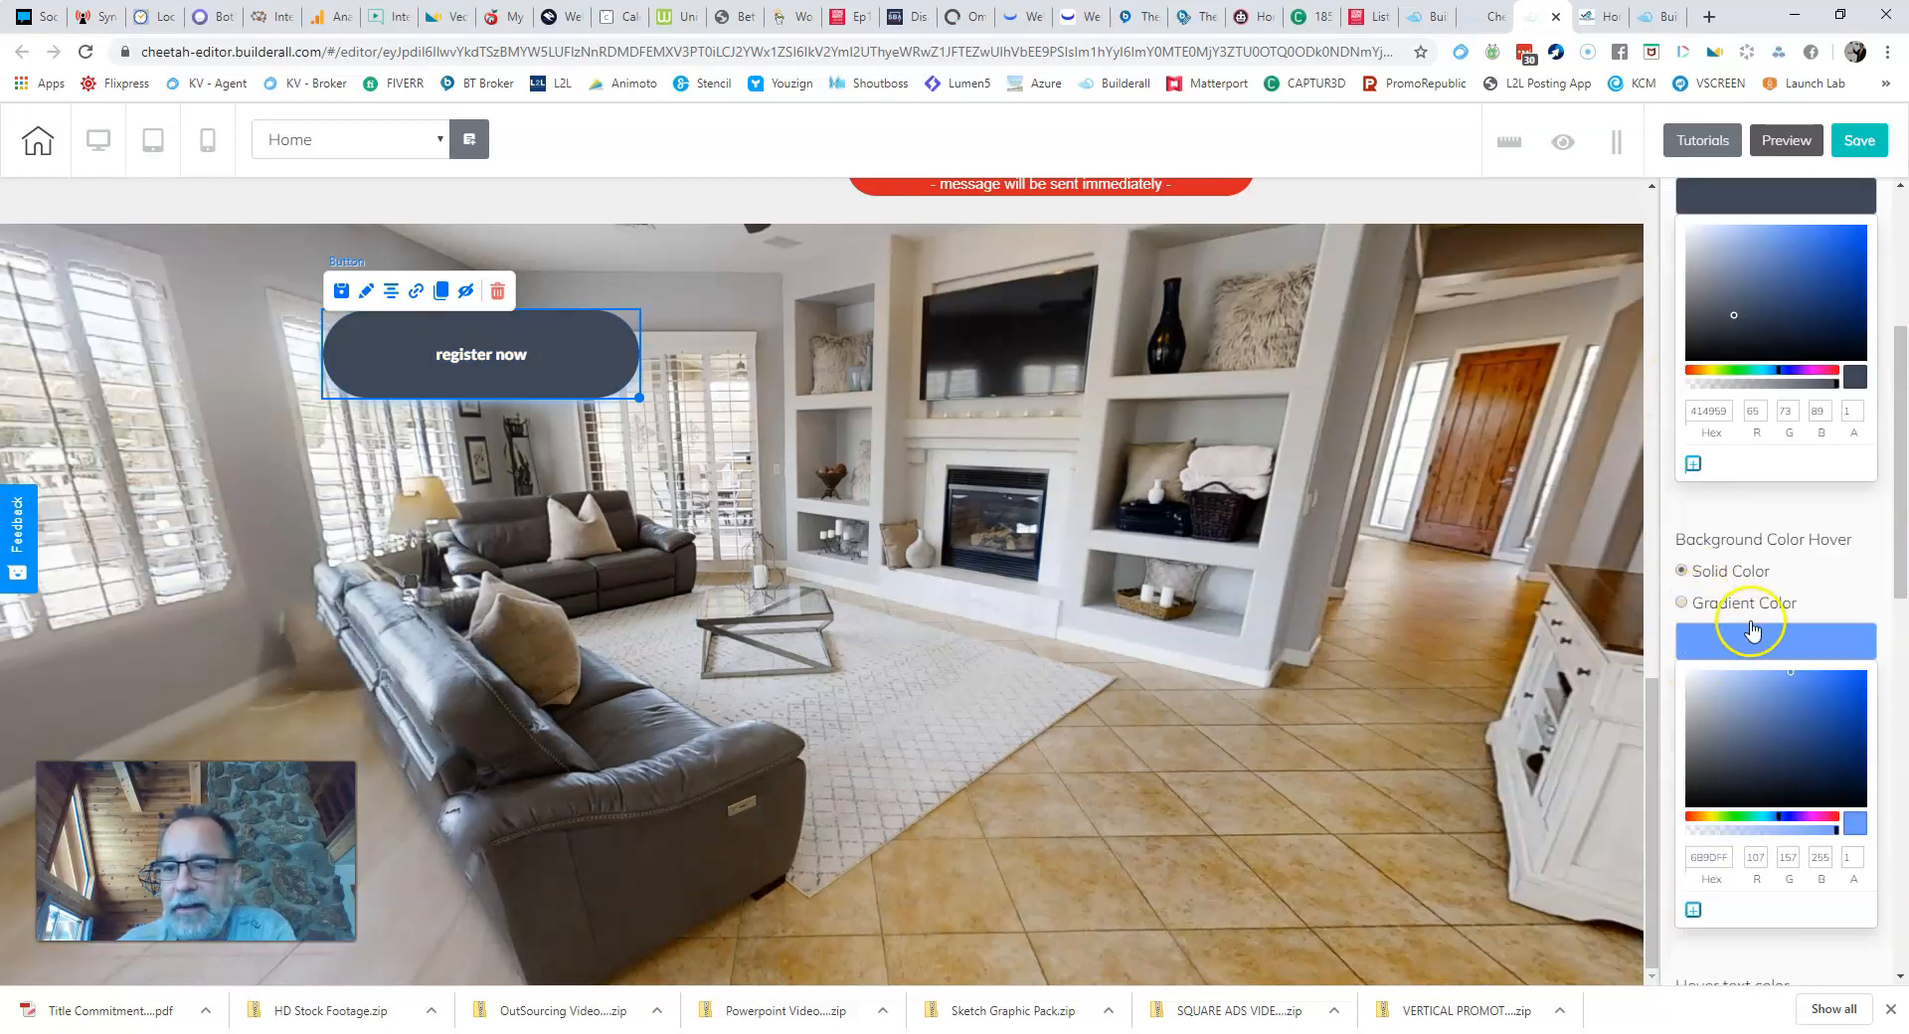
pyautogui.moveTo(1767, 671); pyautogui.dragTo(1714, 790)
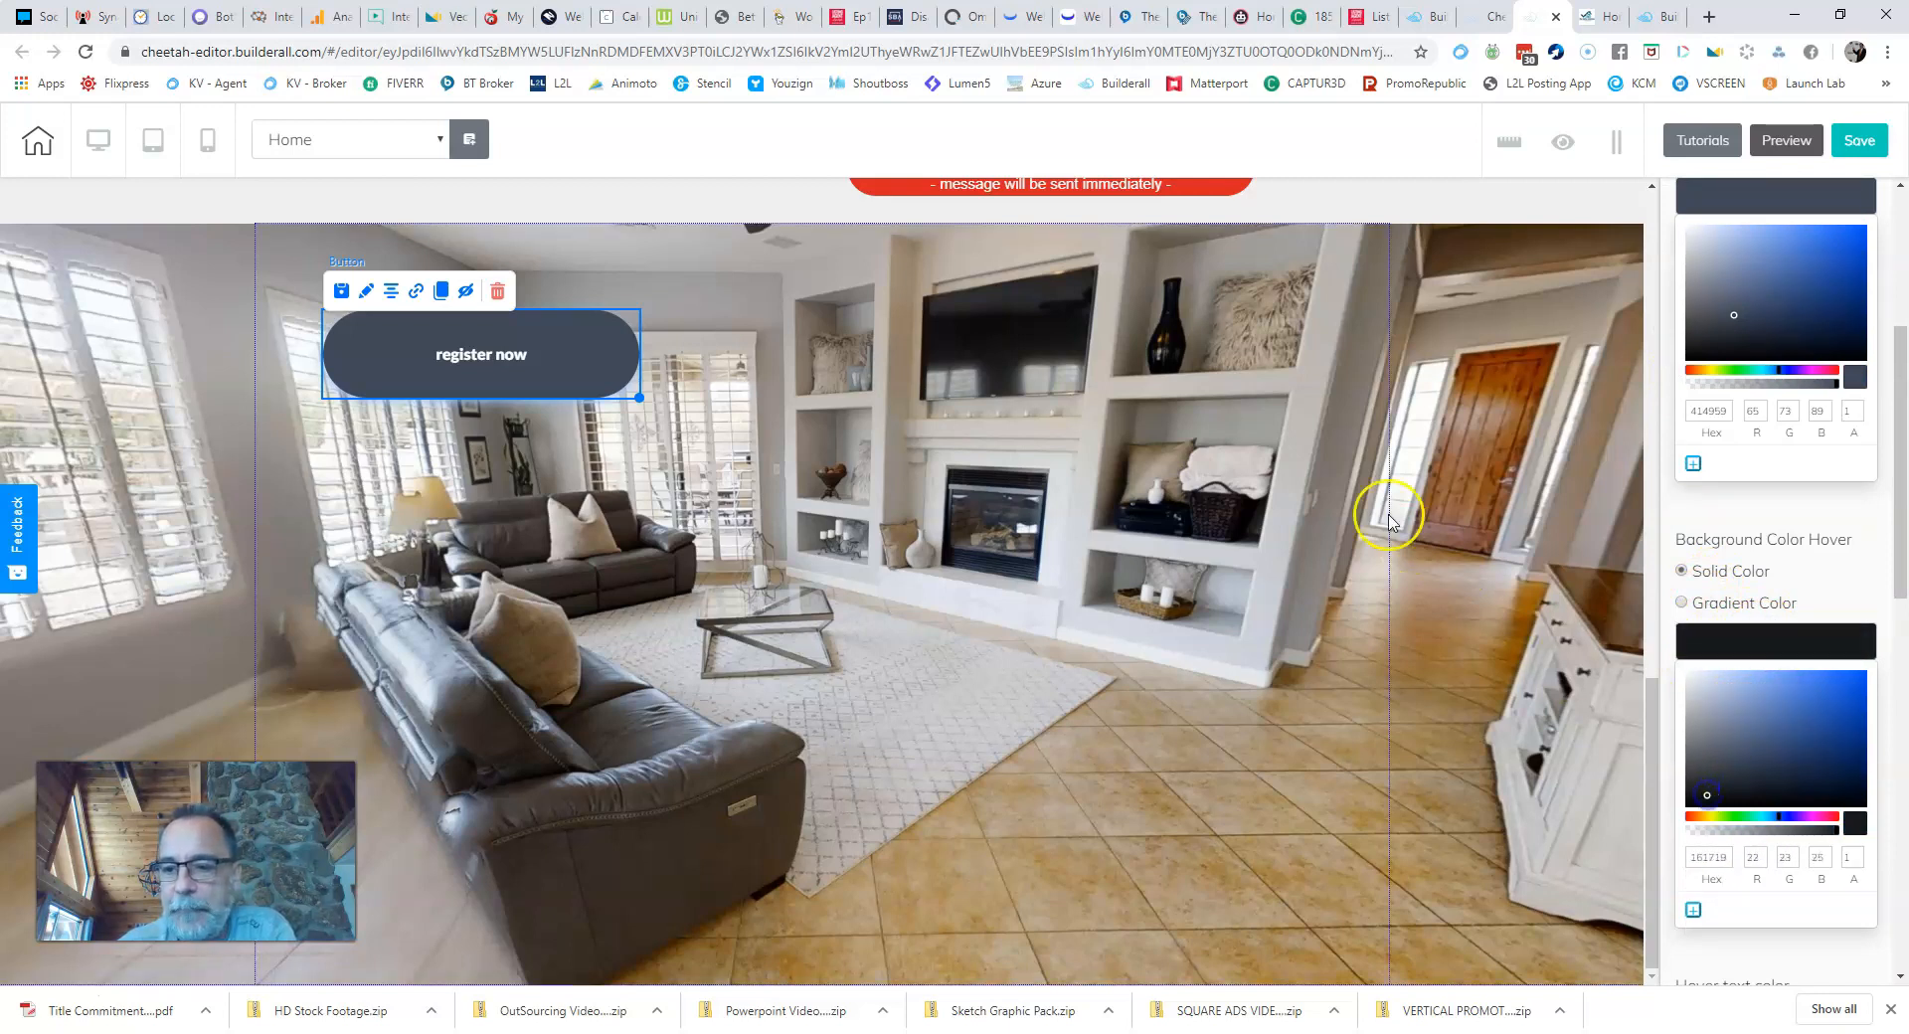
pyautogui.scroll(2, 1780, 473)
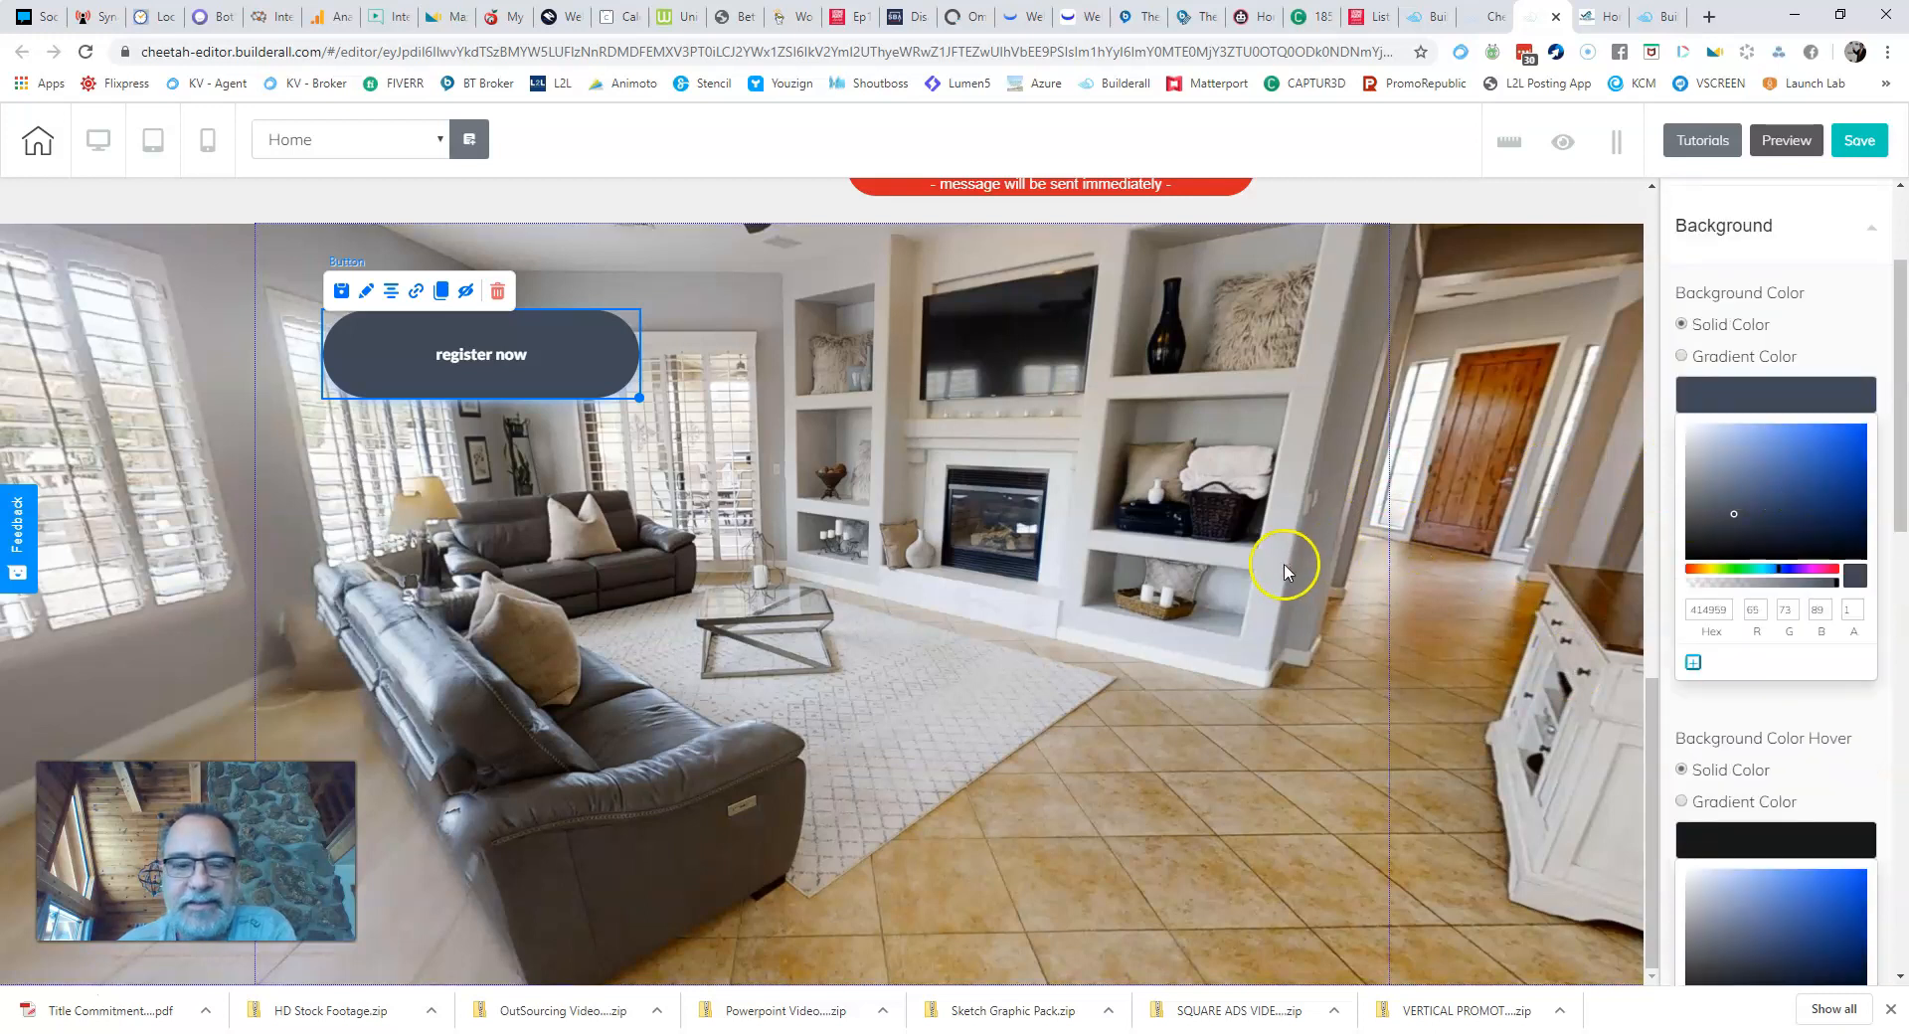
pyautogui.scroll(1, 1789, 541)
# Step: Change the button's hover text color to near-white
pyautogui.scroll(-6, 1790, 542)
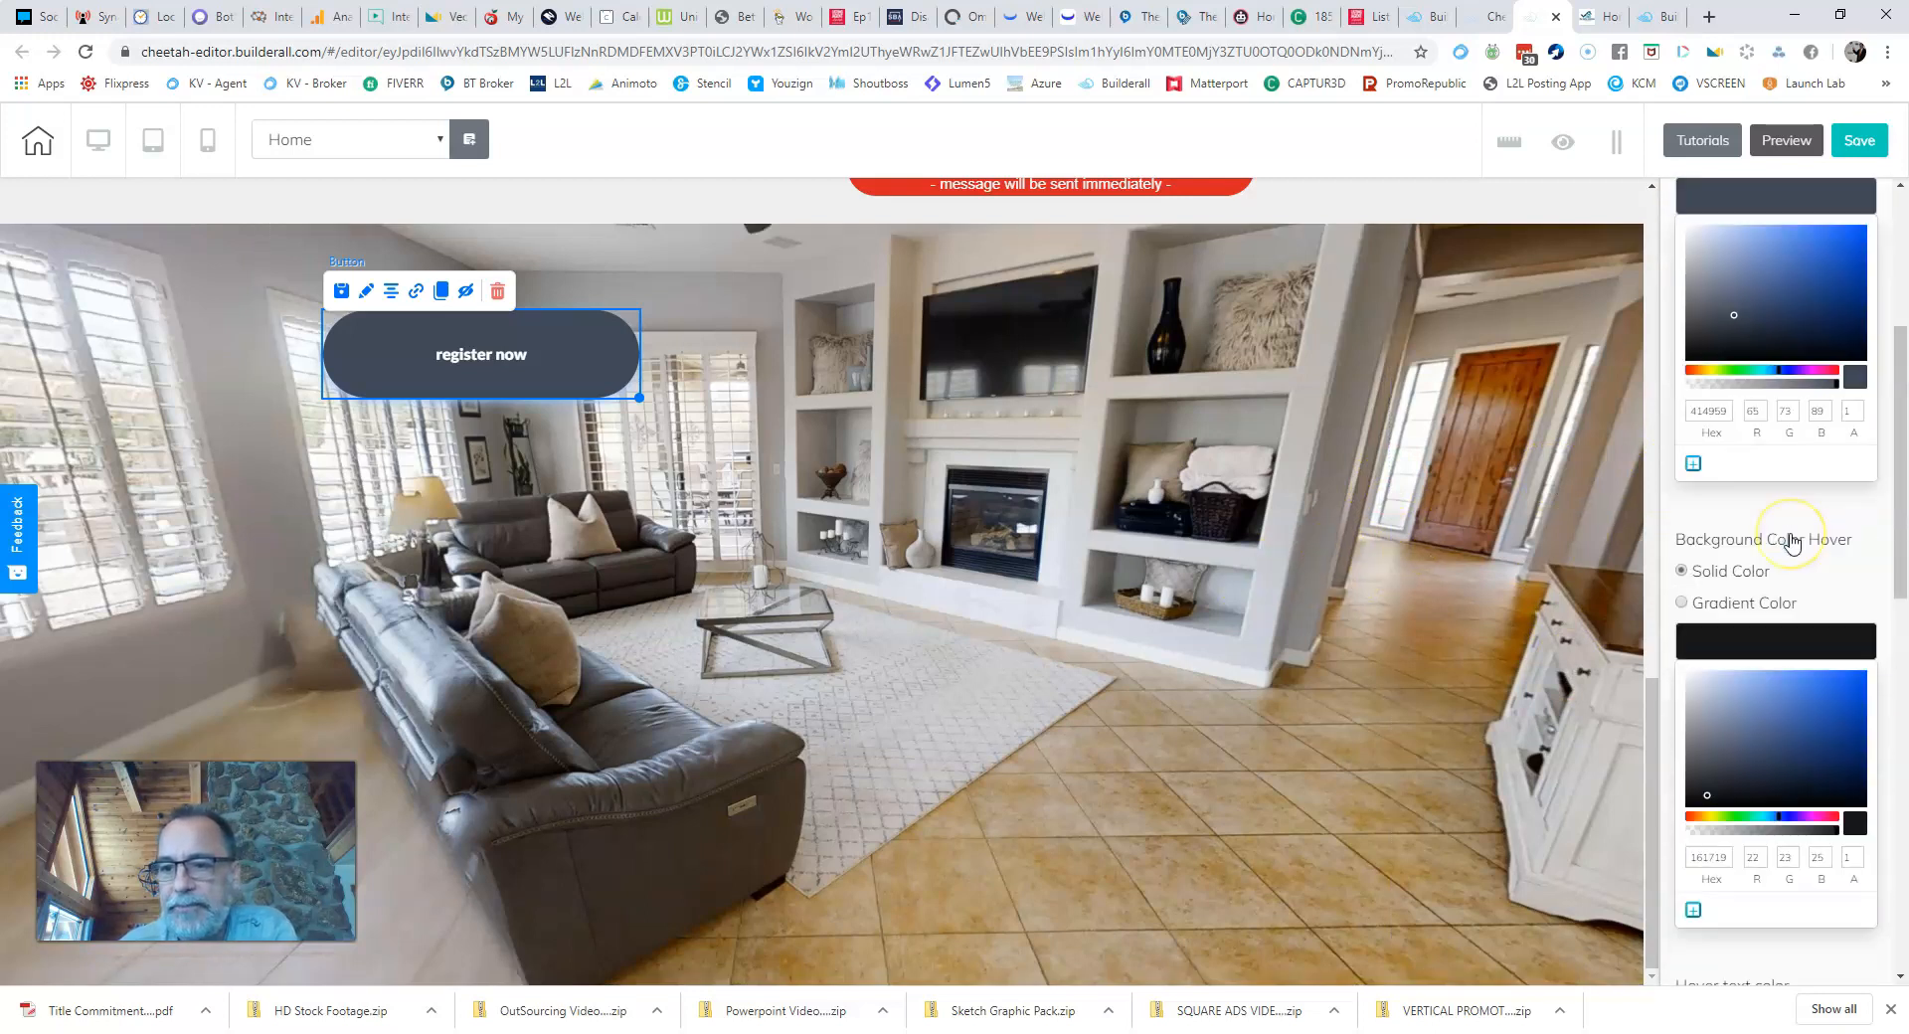
pyautogui.scroll(-3, 1789, 542)
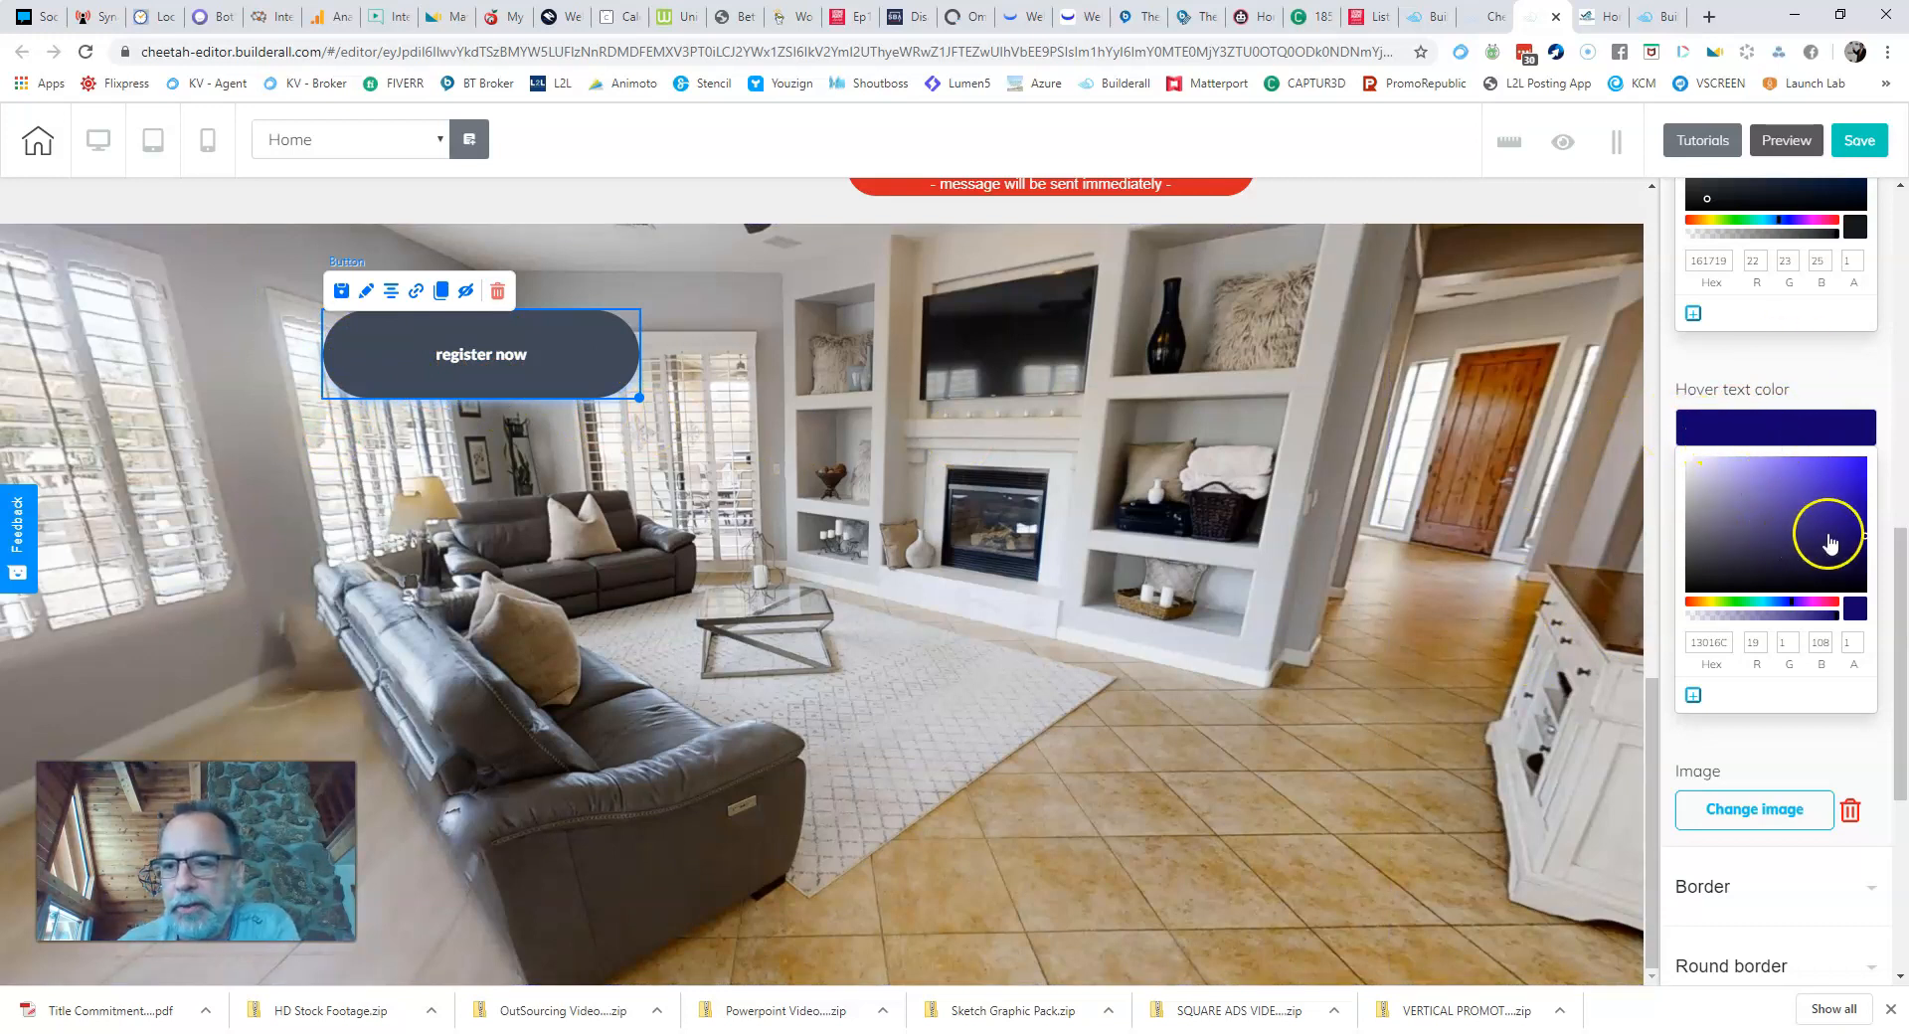
pyautogui.moveTo(1864, 545); pyautogui.dragTo(1669, 462)
# Step: Preview the page to check the restyled button over the living-room photo, and return to the editor
pyautogui.scroll(-3, 1789, 686)
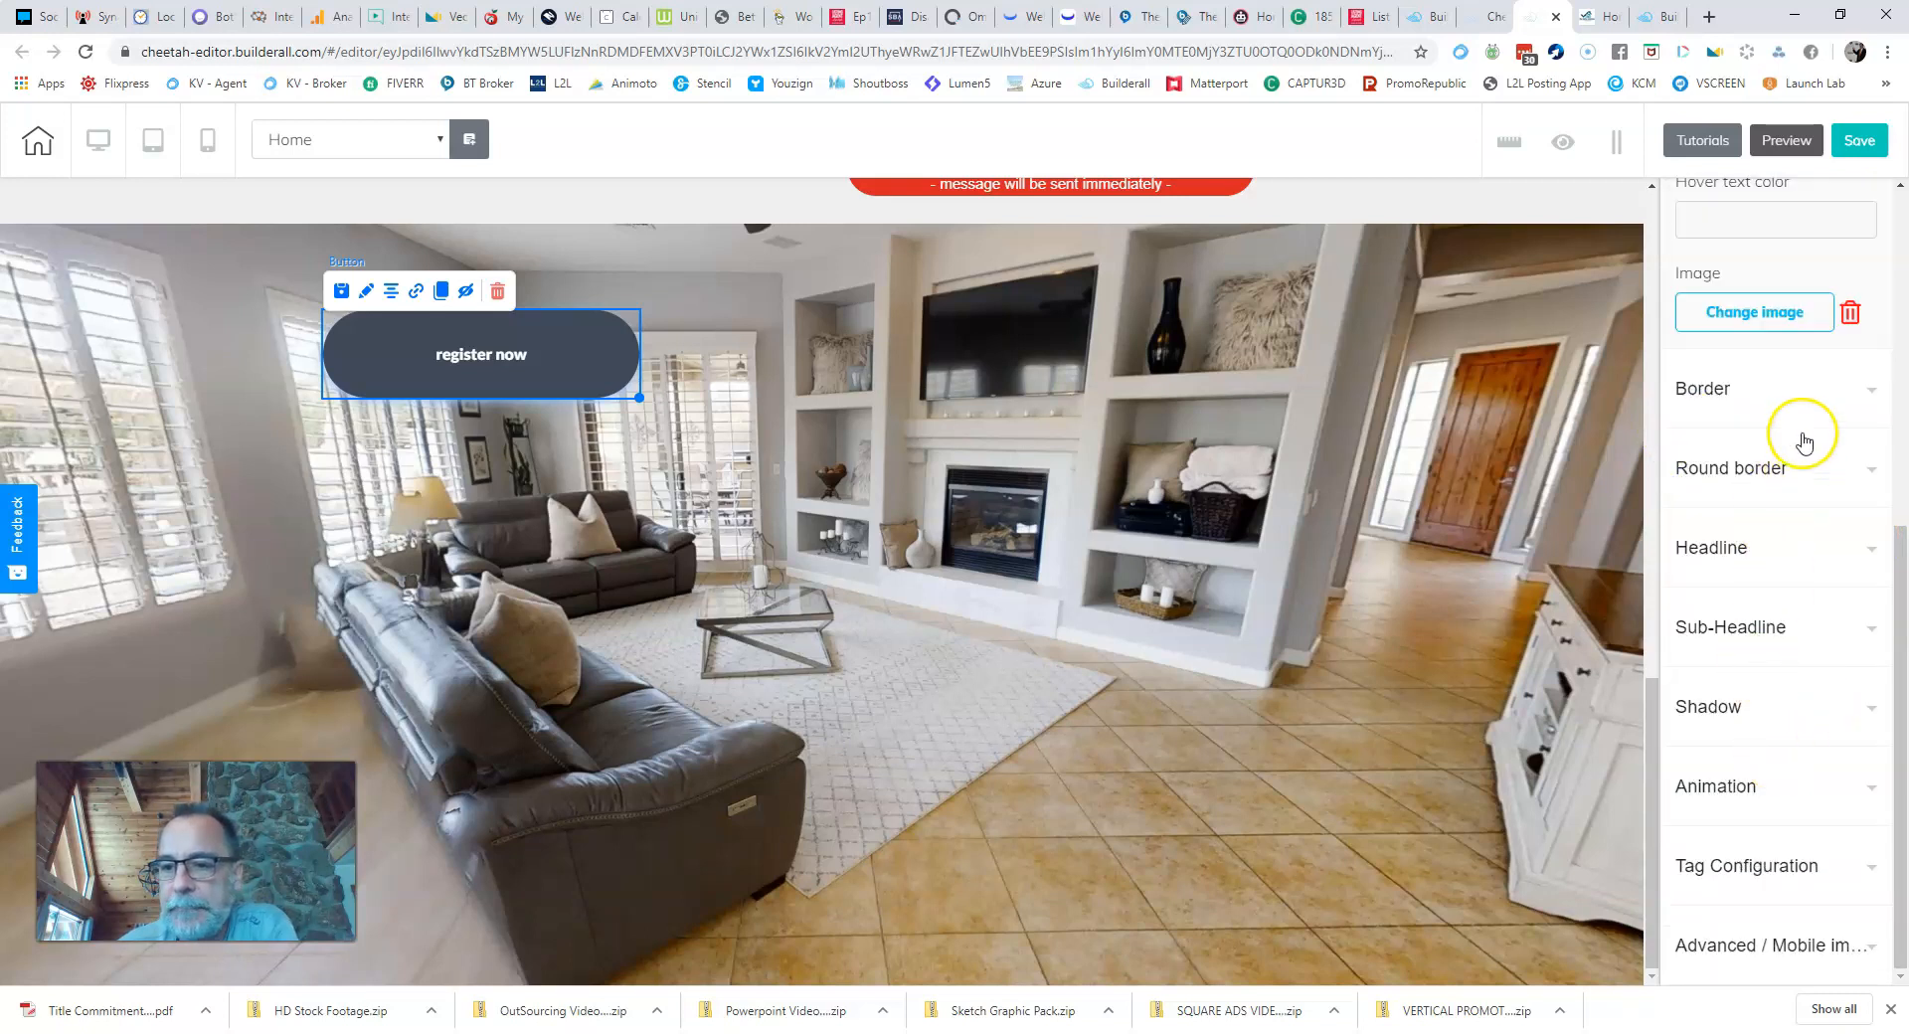
pyautogui.scroll(6, 1802, 439)
pyautogui.scroll(-3, 1789, 475)
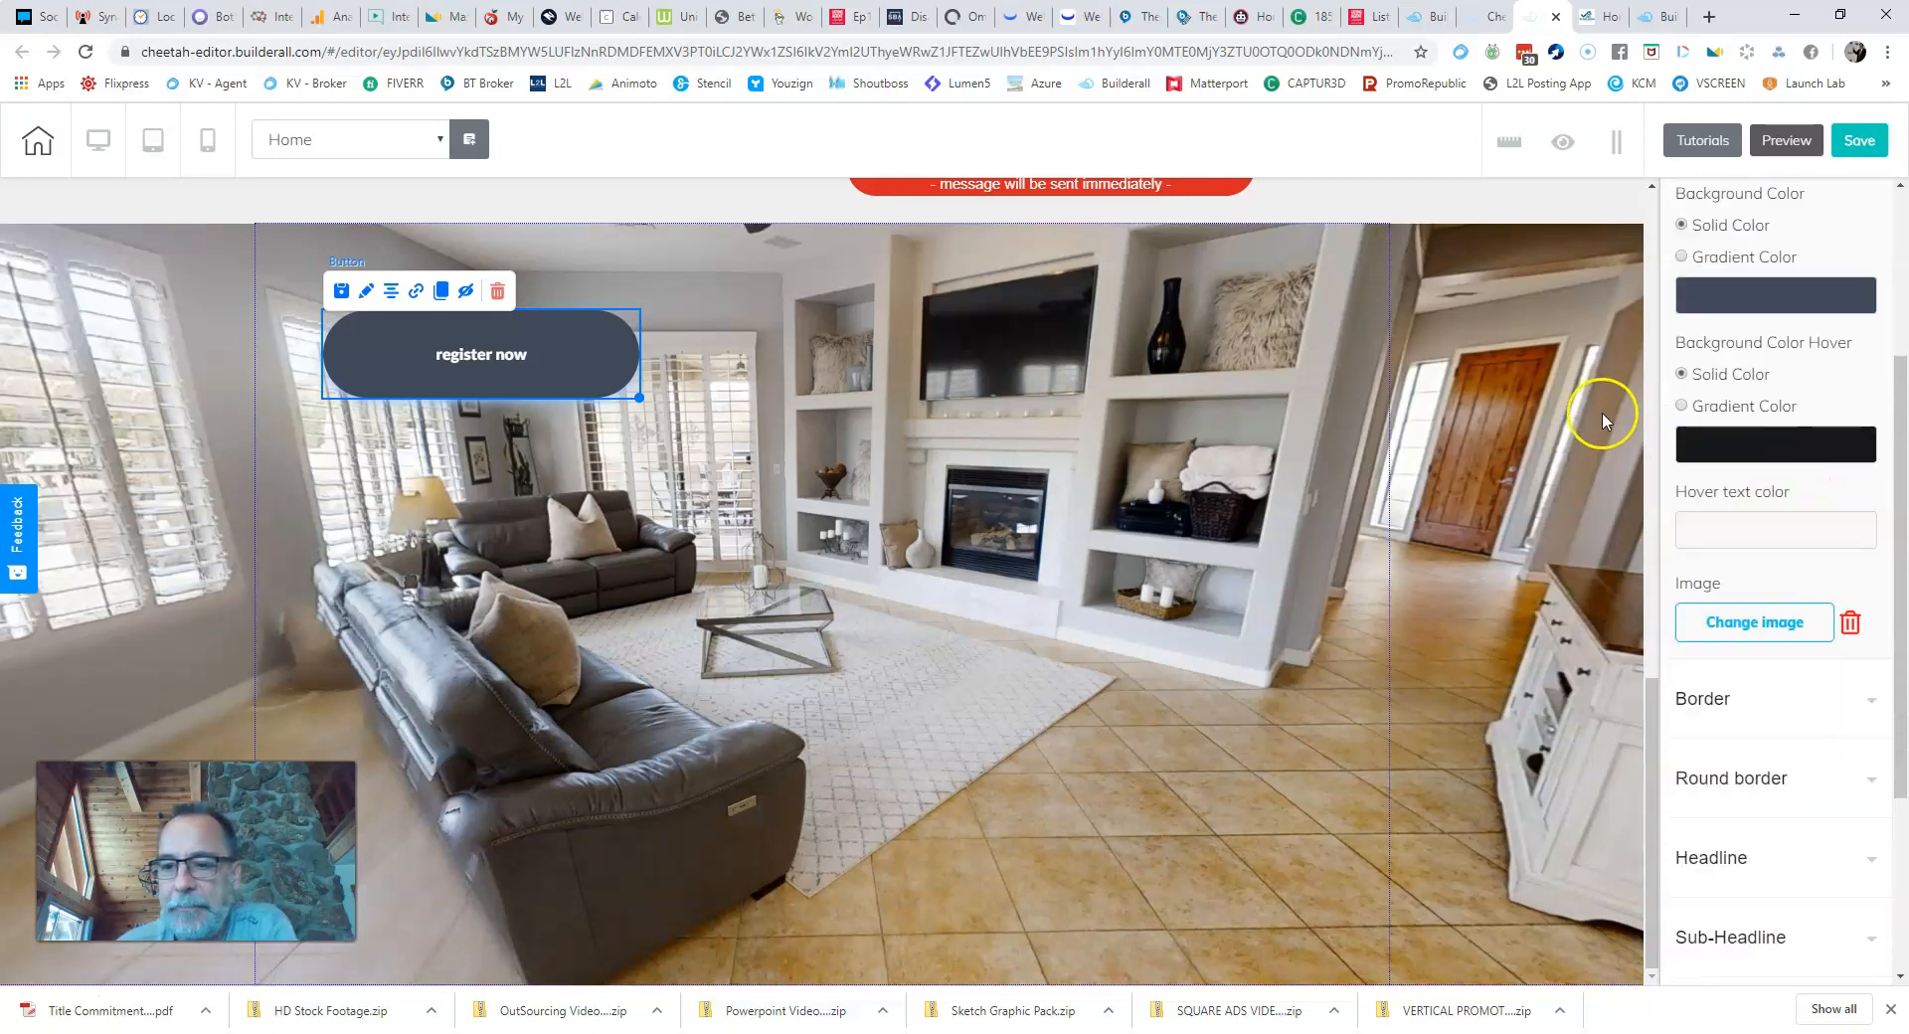
pyautogui.click(1787, 142)
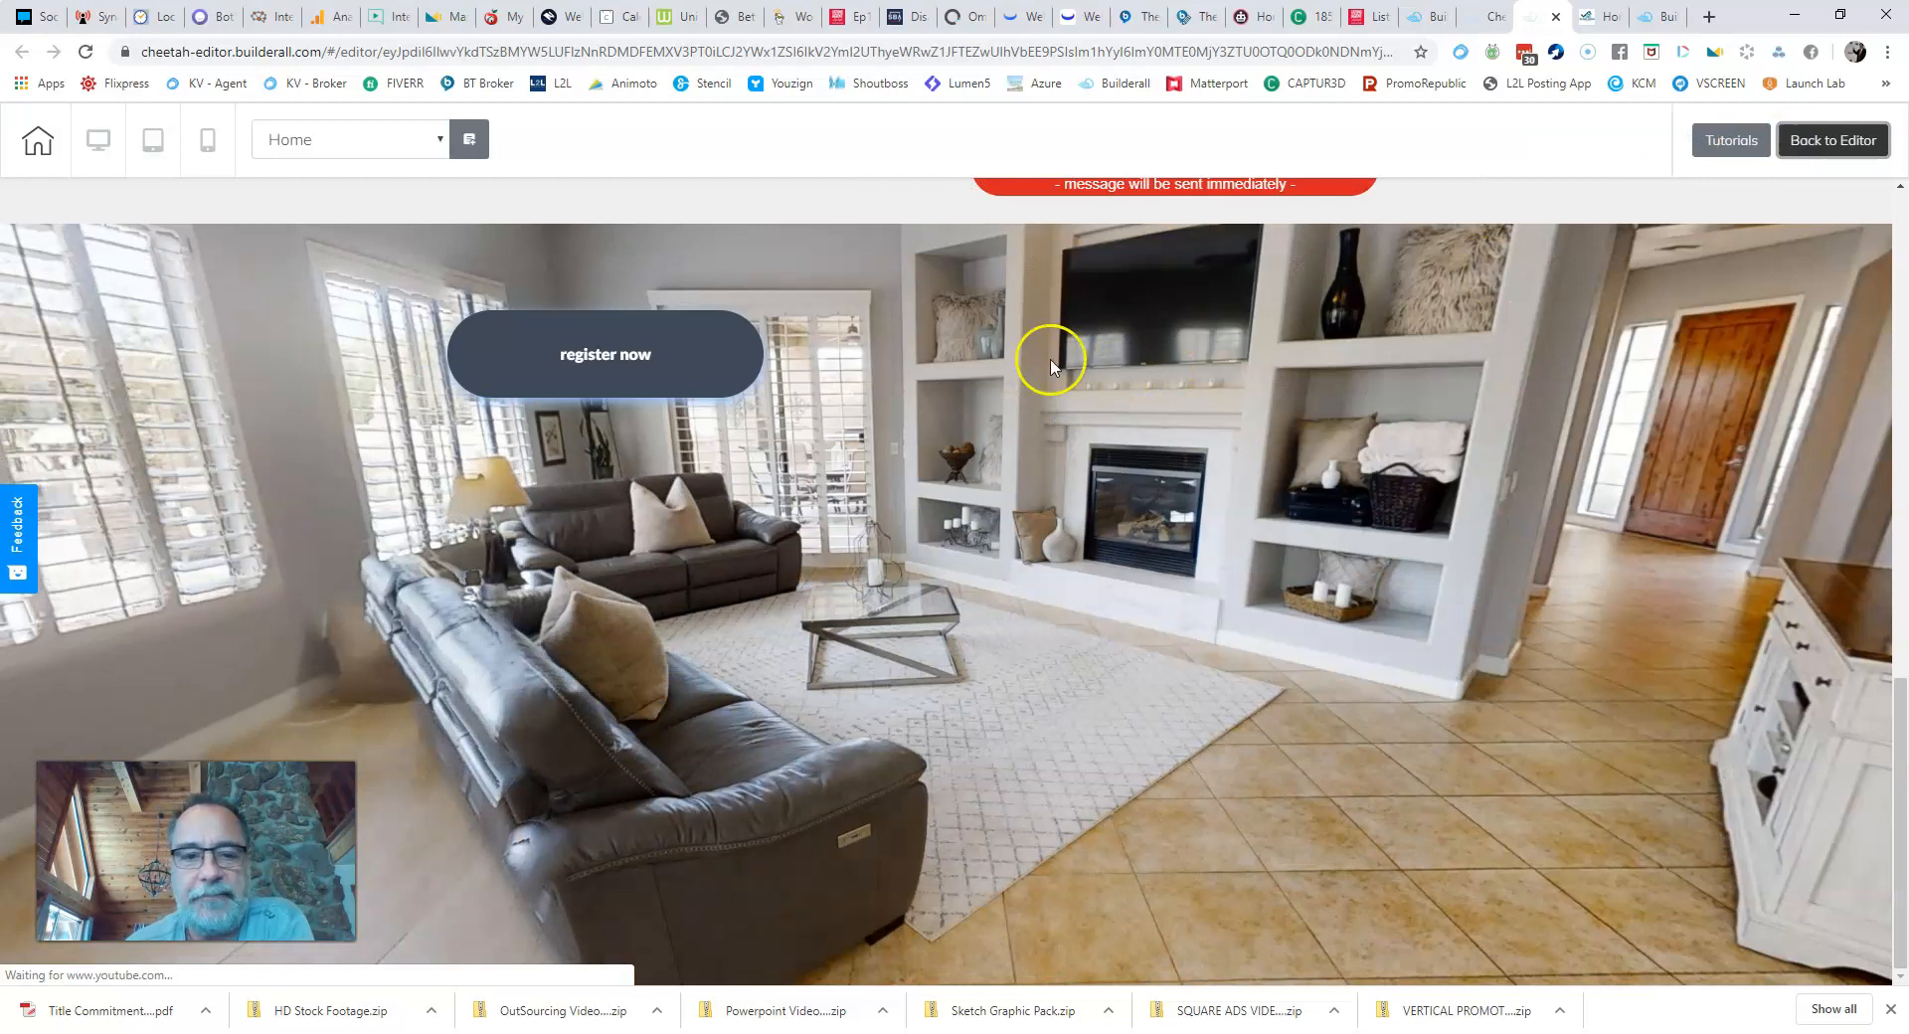
pyautogui.click(1815, 148)
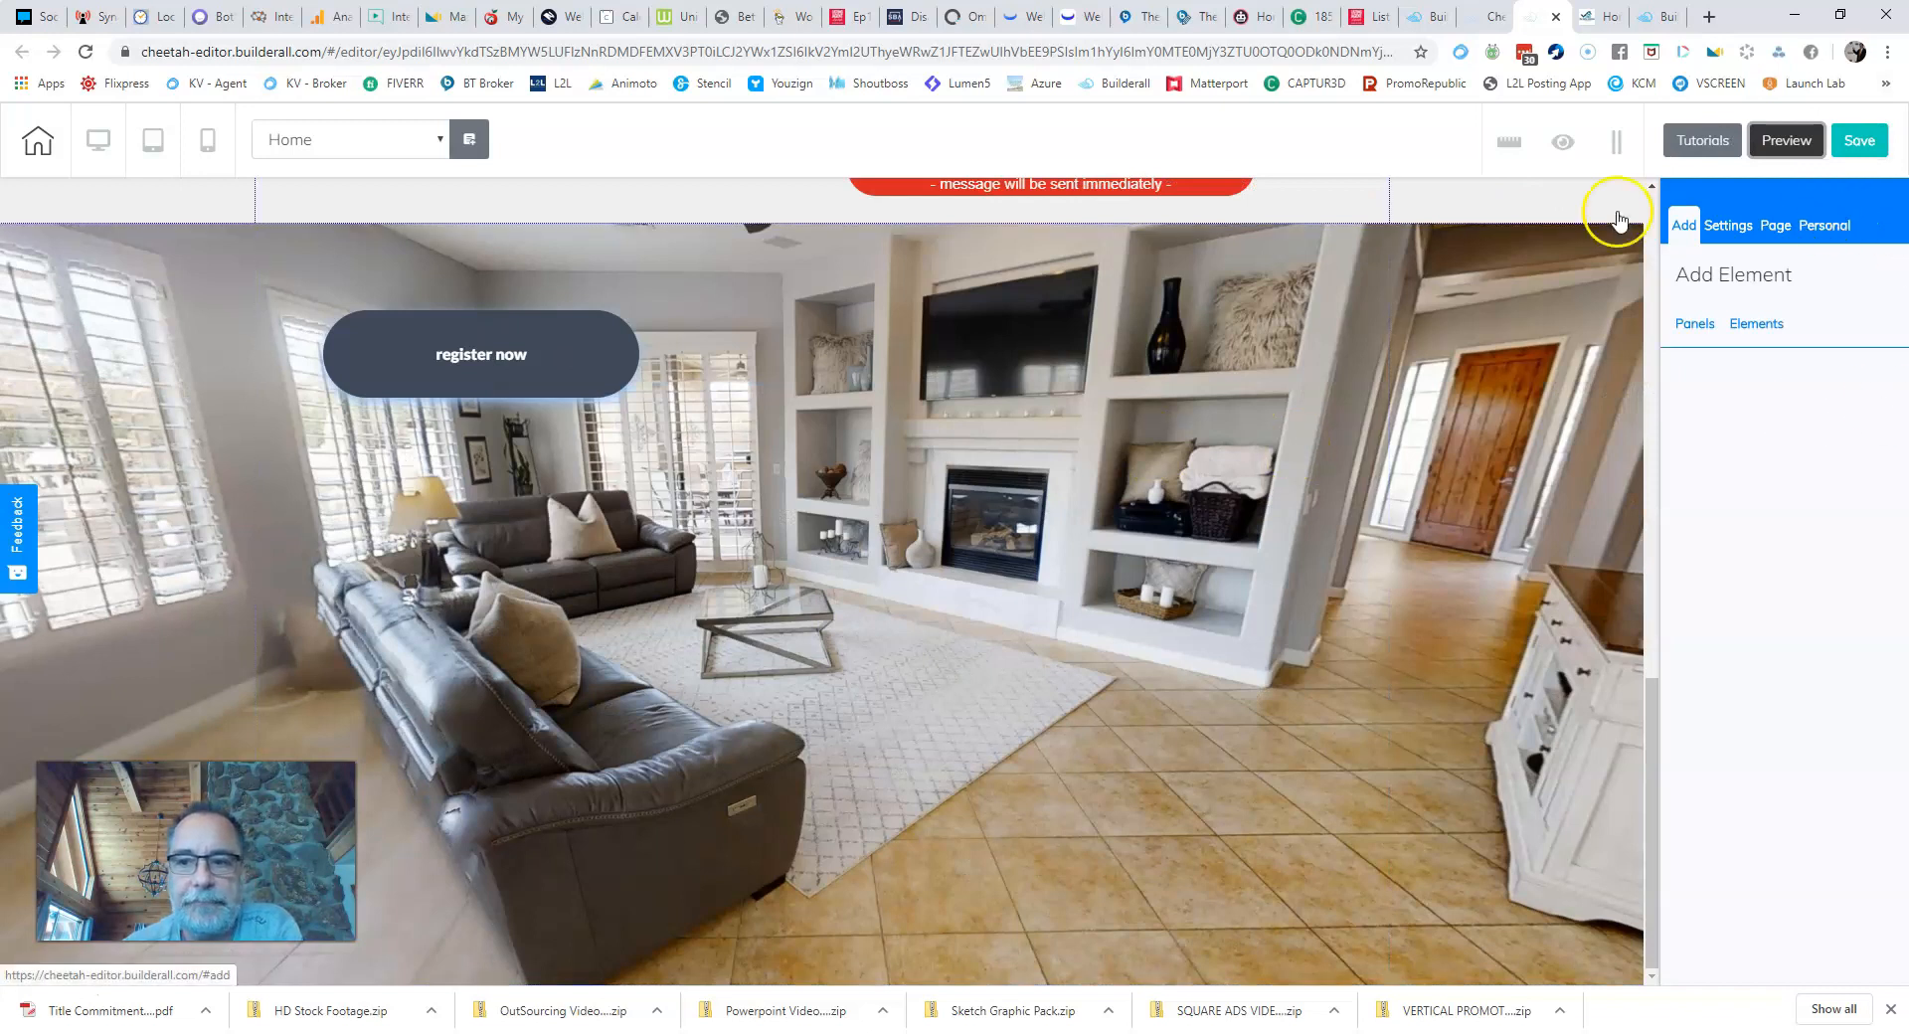
# Step: Shift the button slightly down and right, save the page and publish the site
pyautogui.click(575, 371)
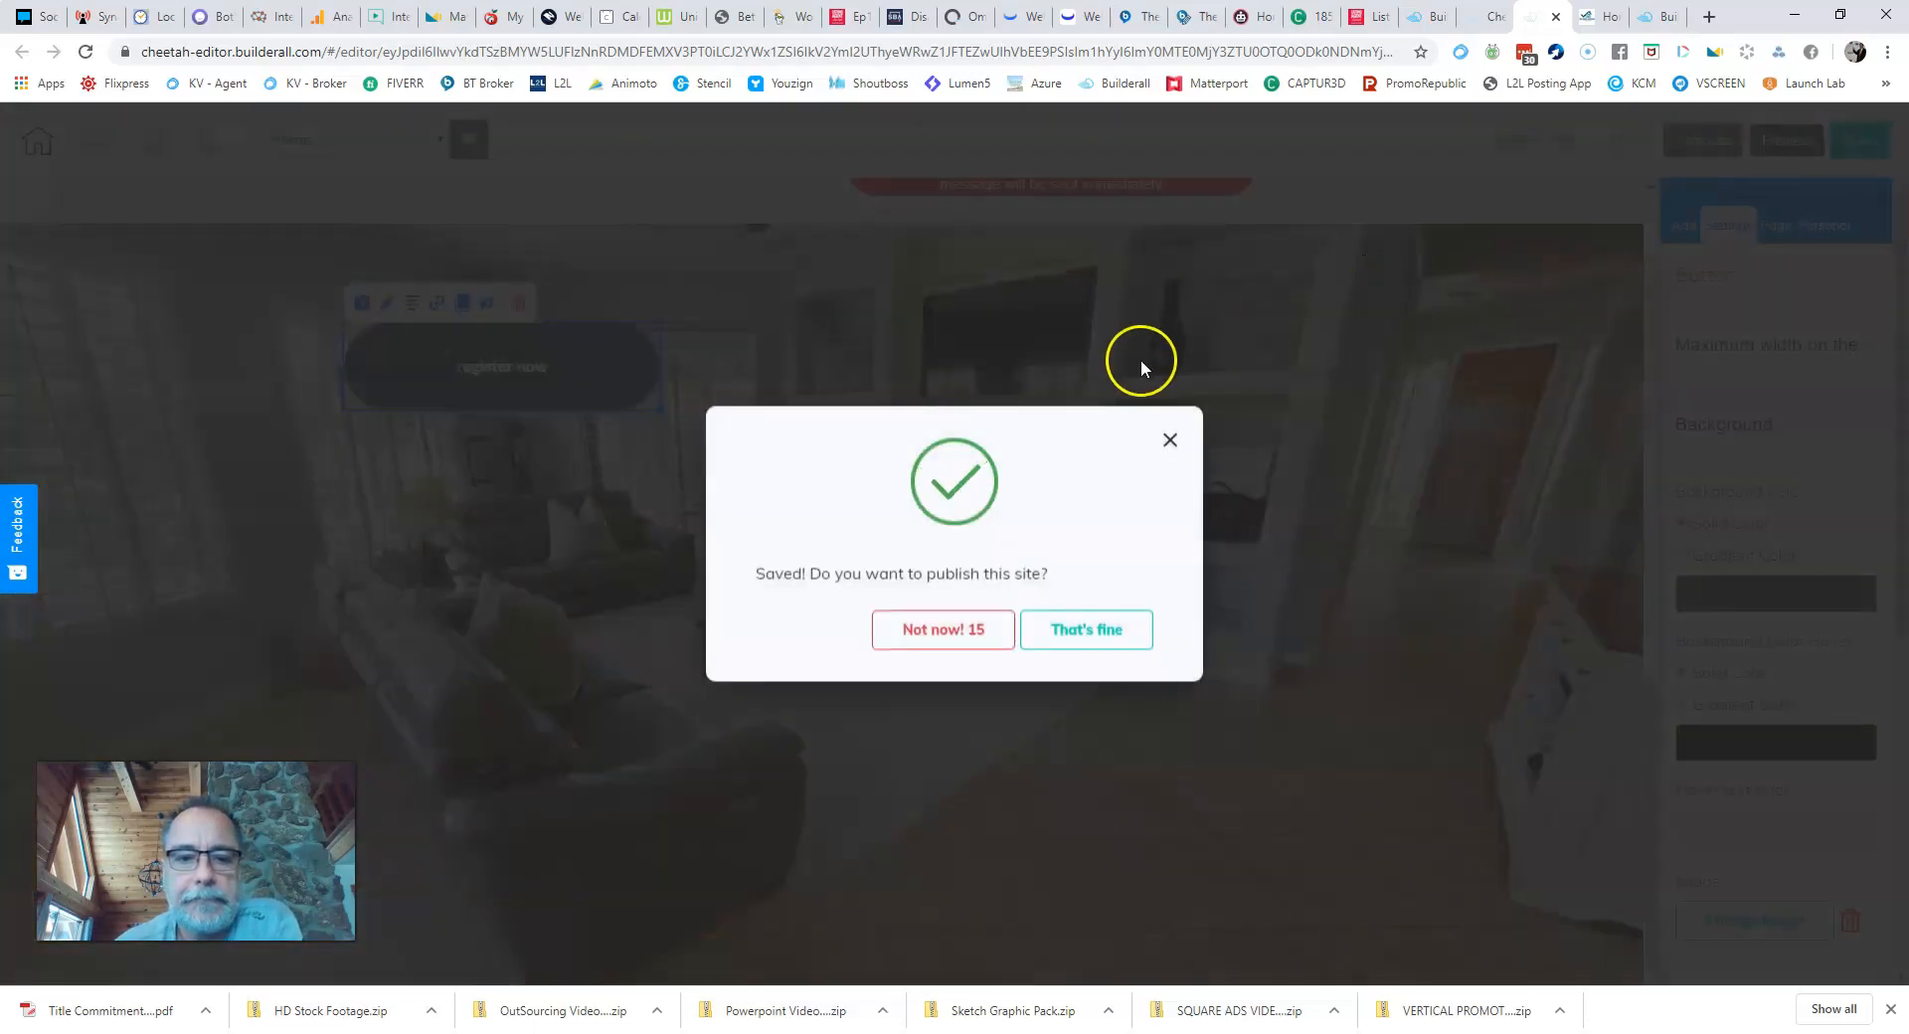
pyautogui.click(1105, 640)
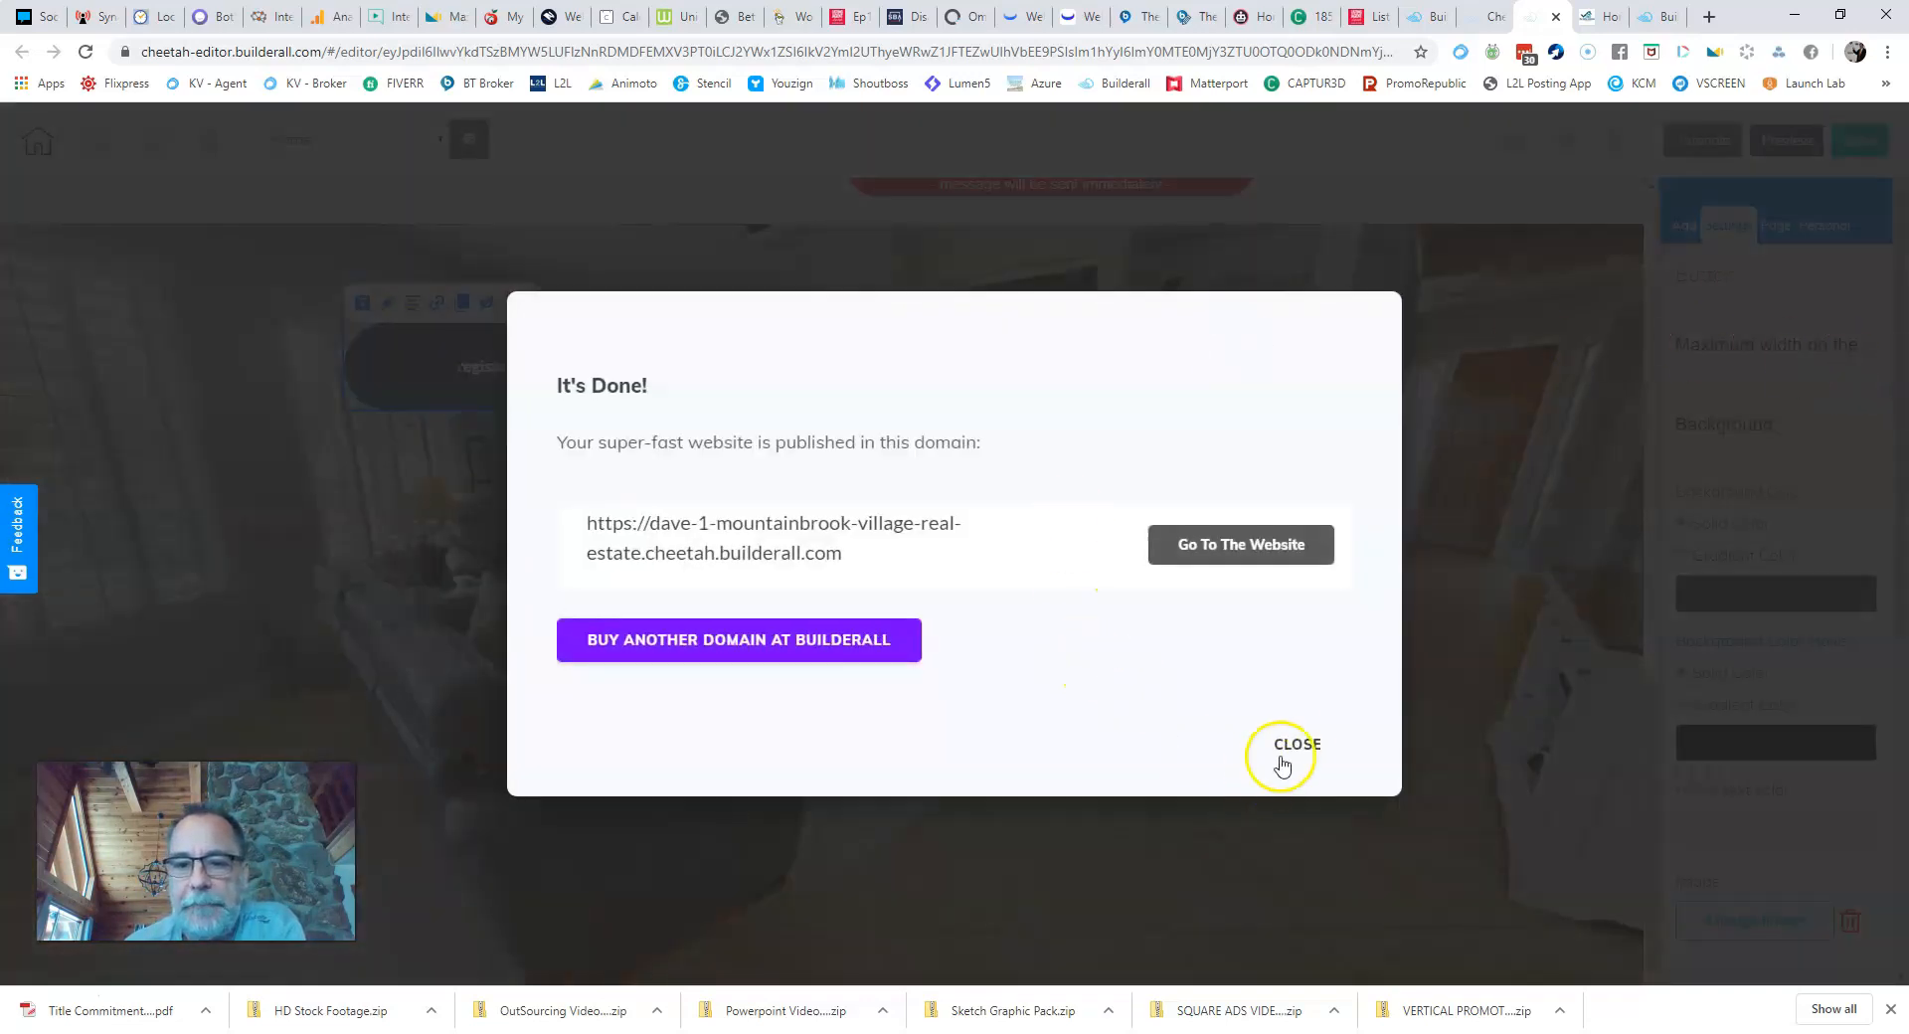
pyautogui.click(1296, 743)
# Step: Give the button a solid border with a width of 5
pyautogui.scroll(-3, 1749, 318)
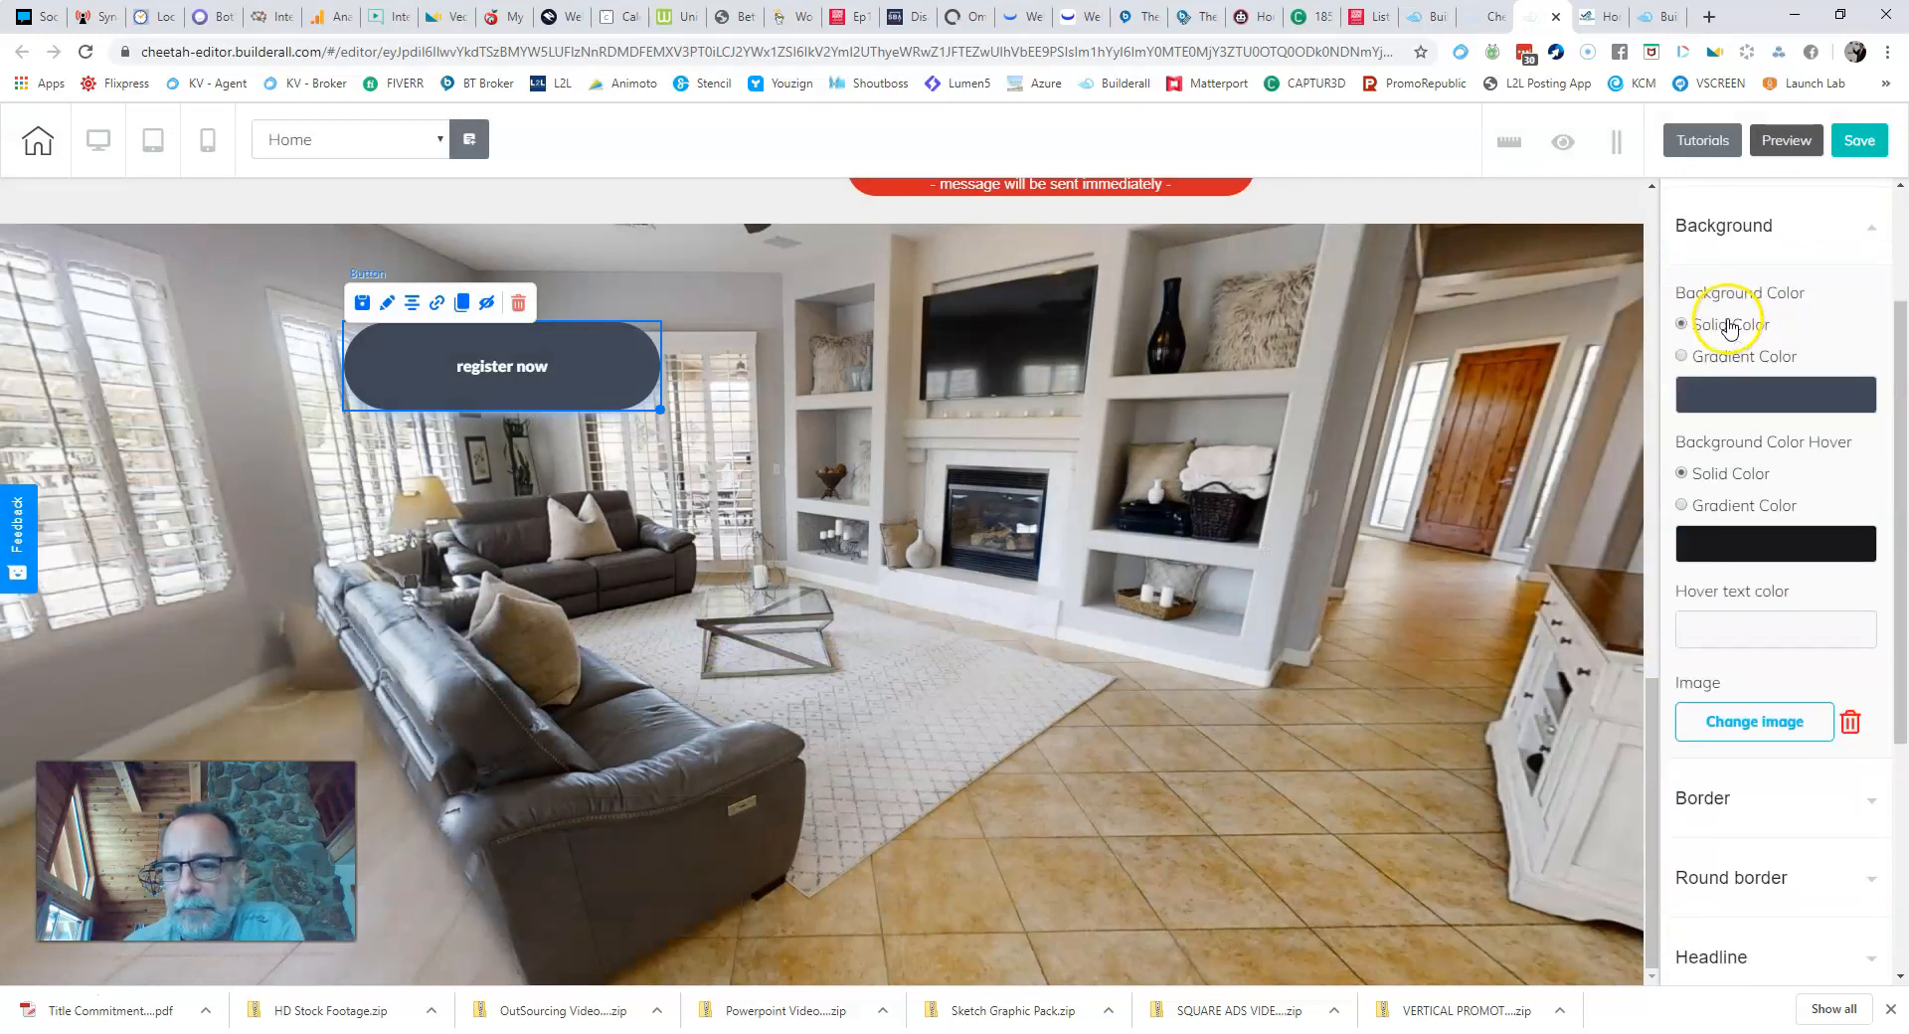
pyautogui.scroll(-4, 1730, 448)
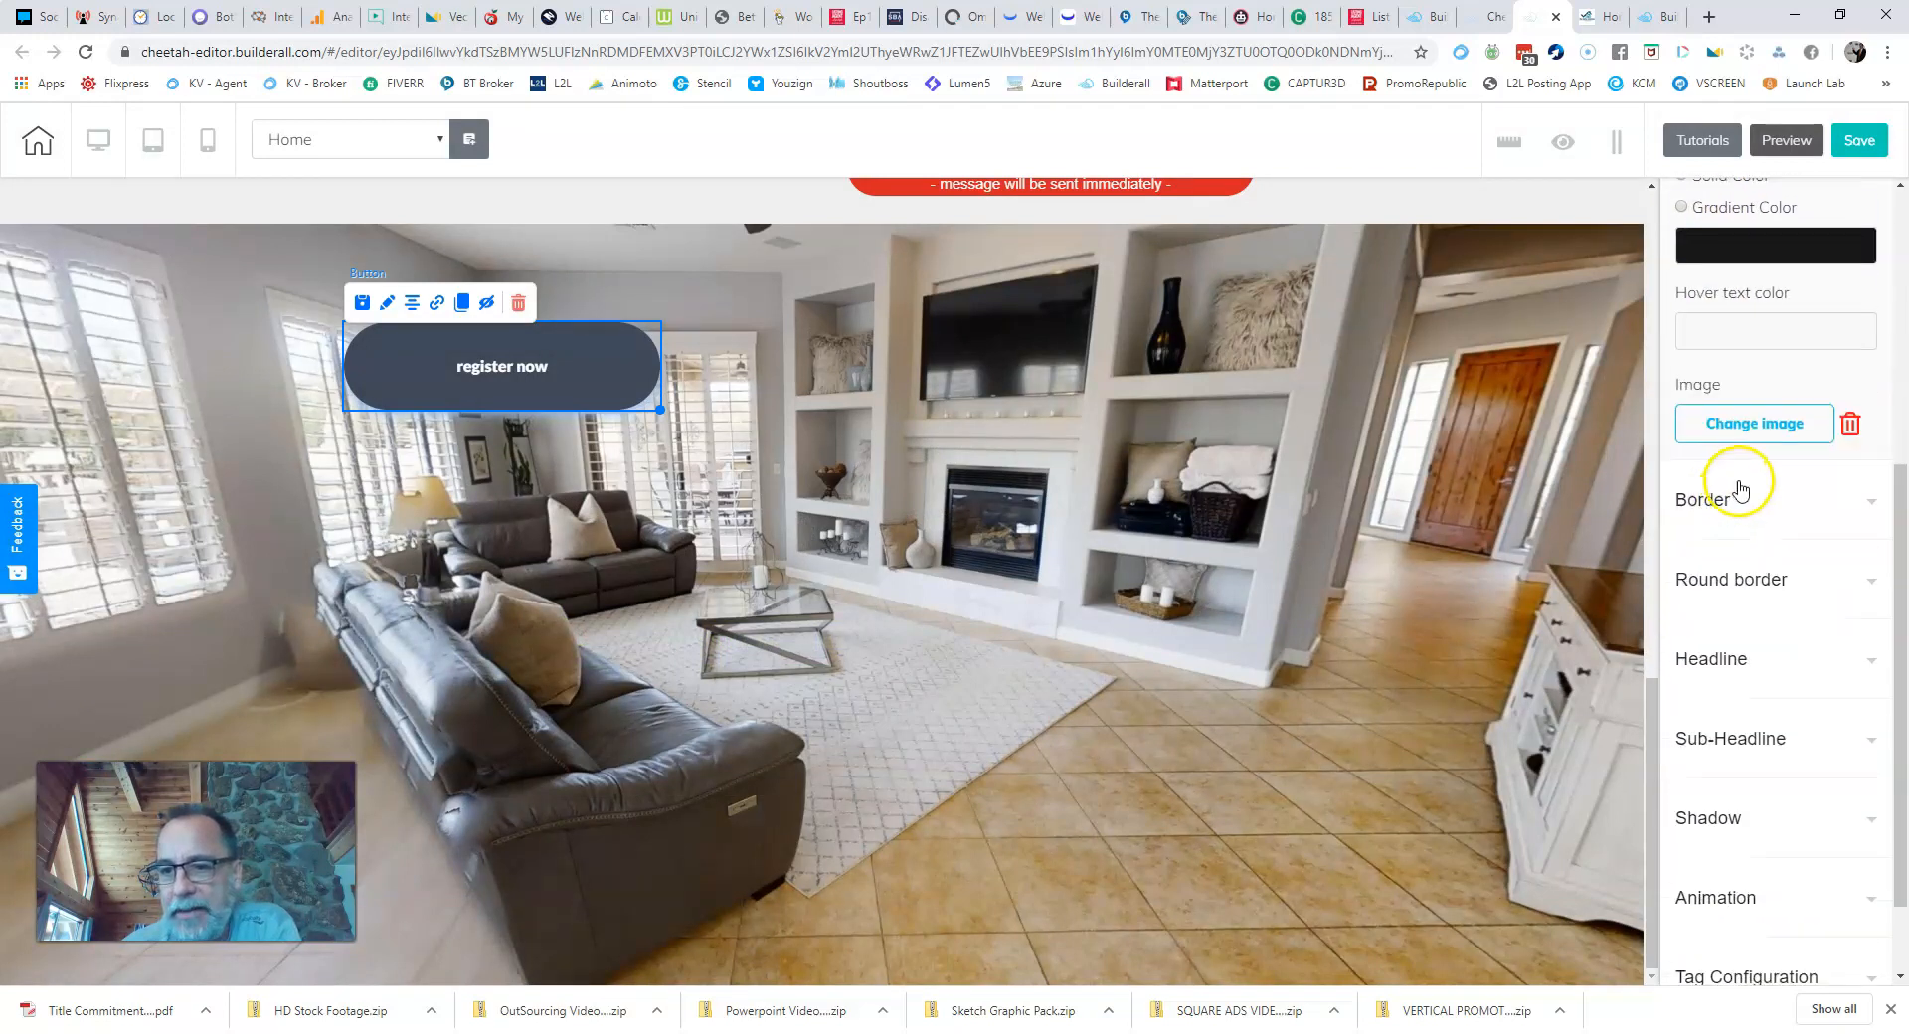
pyautogui.click(1700, 389)
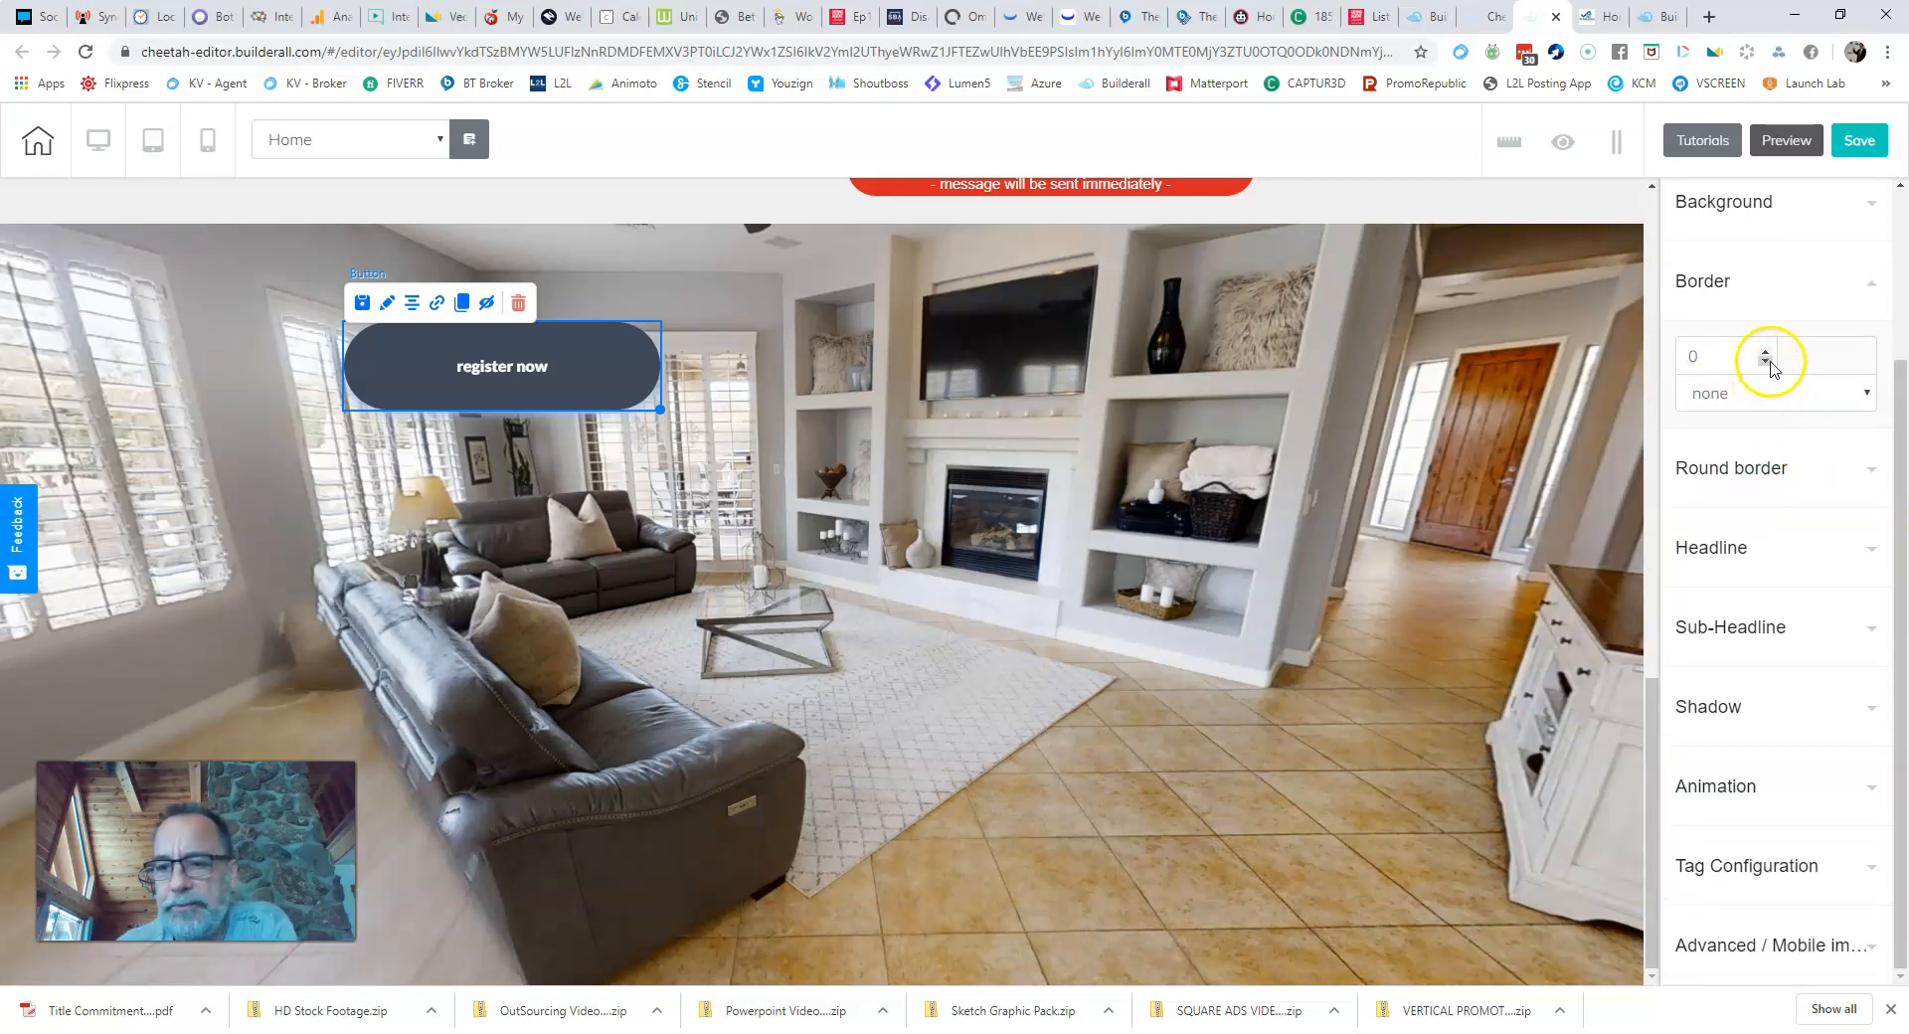
pyautogui.click(1866, 394)
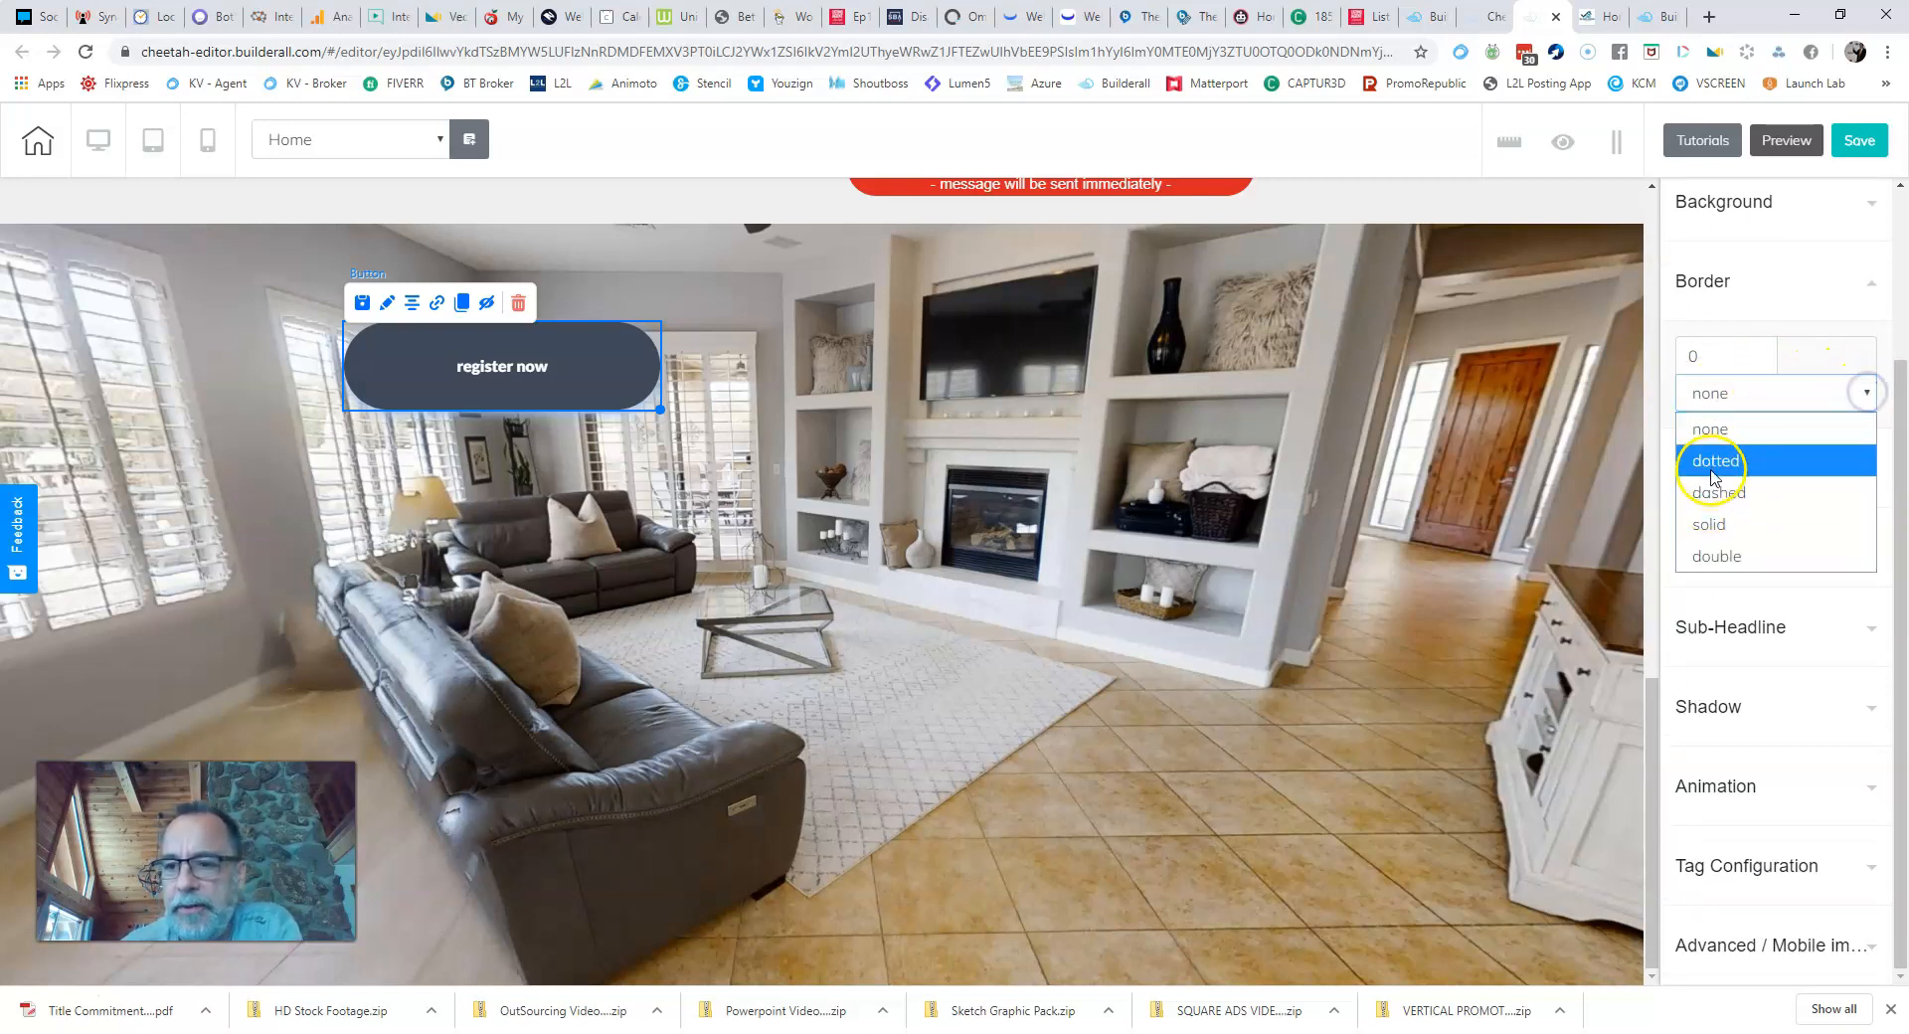
pyautogui.click(1709, 524)
pyautogui.doubleClick(1764, 353)
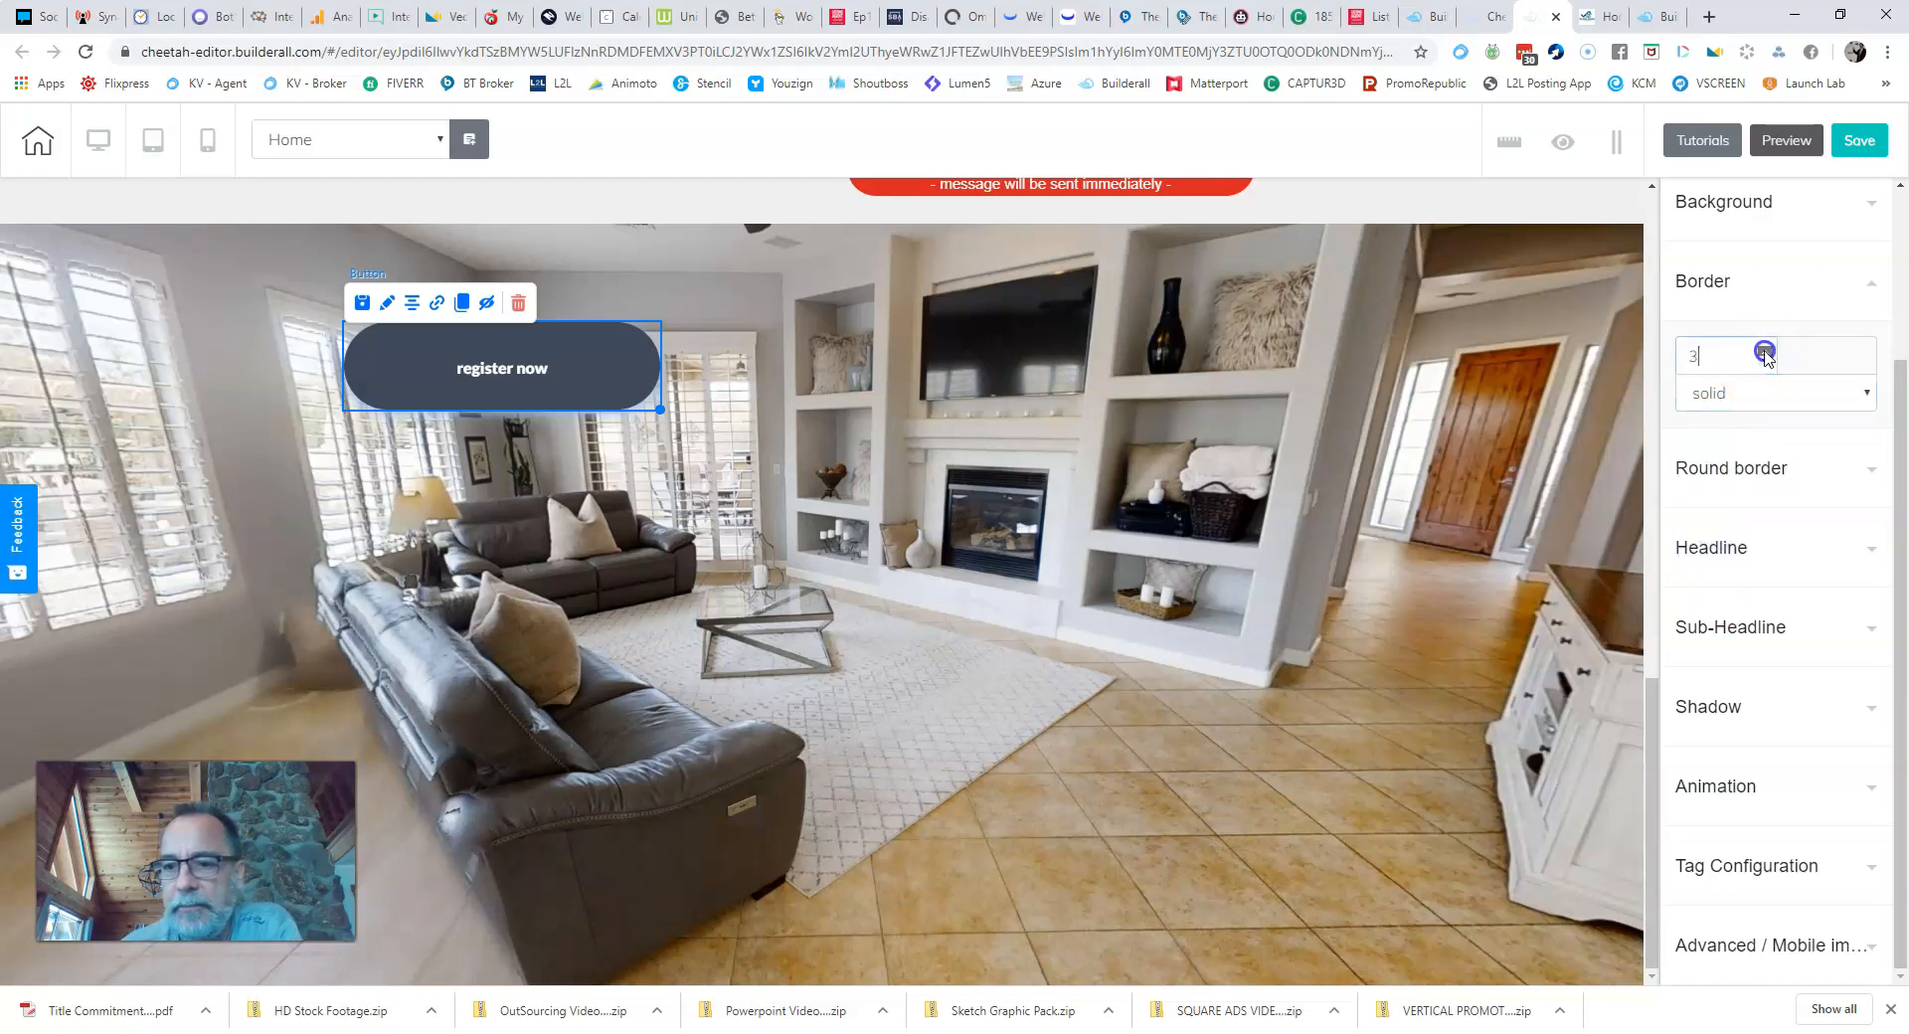
# Step: Try to recolor the button's border to a muted red, BB6262
pyautogui.click(1821, 356)
pyautogui.click(1807, 360)
pyautogui.scroll(2, 1780, 478)
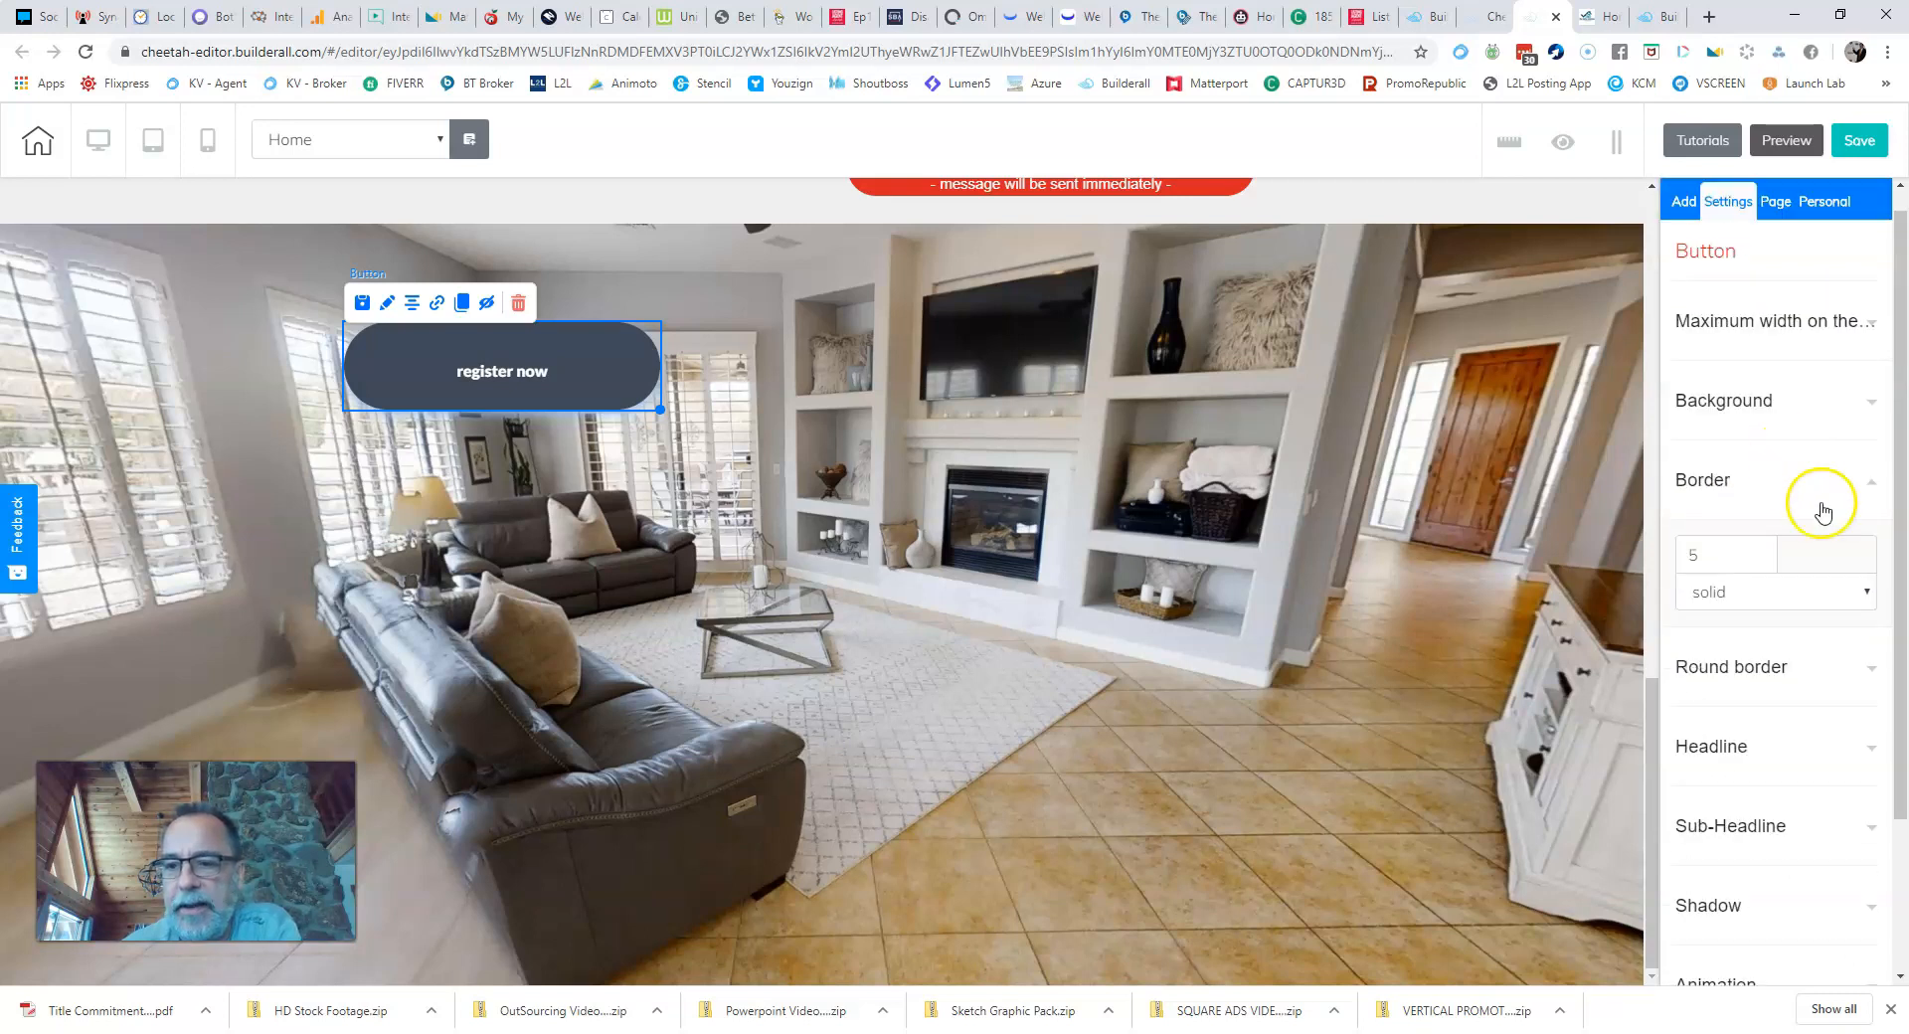
pyautogui.click(1824, 559)
pyautogui.click(1776, 684)
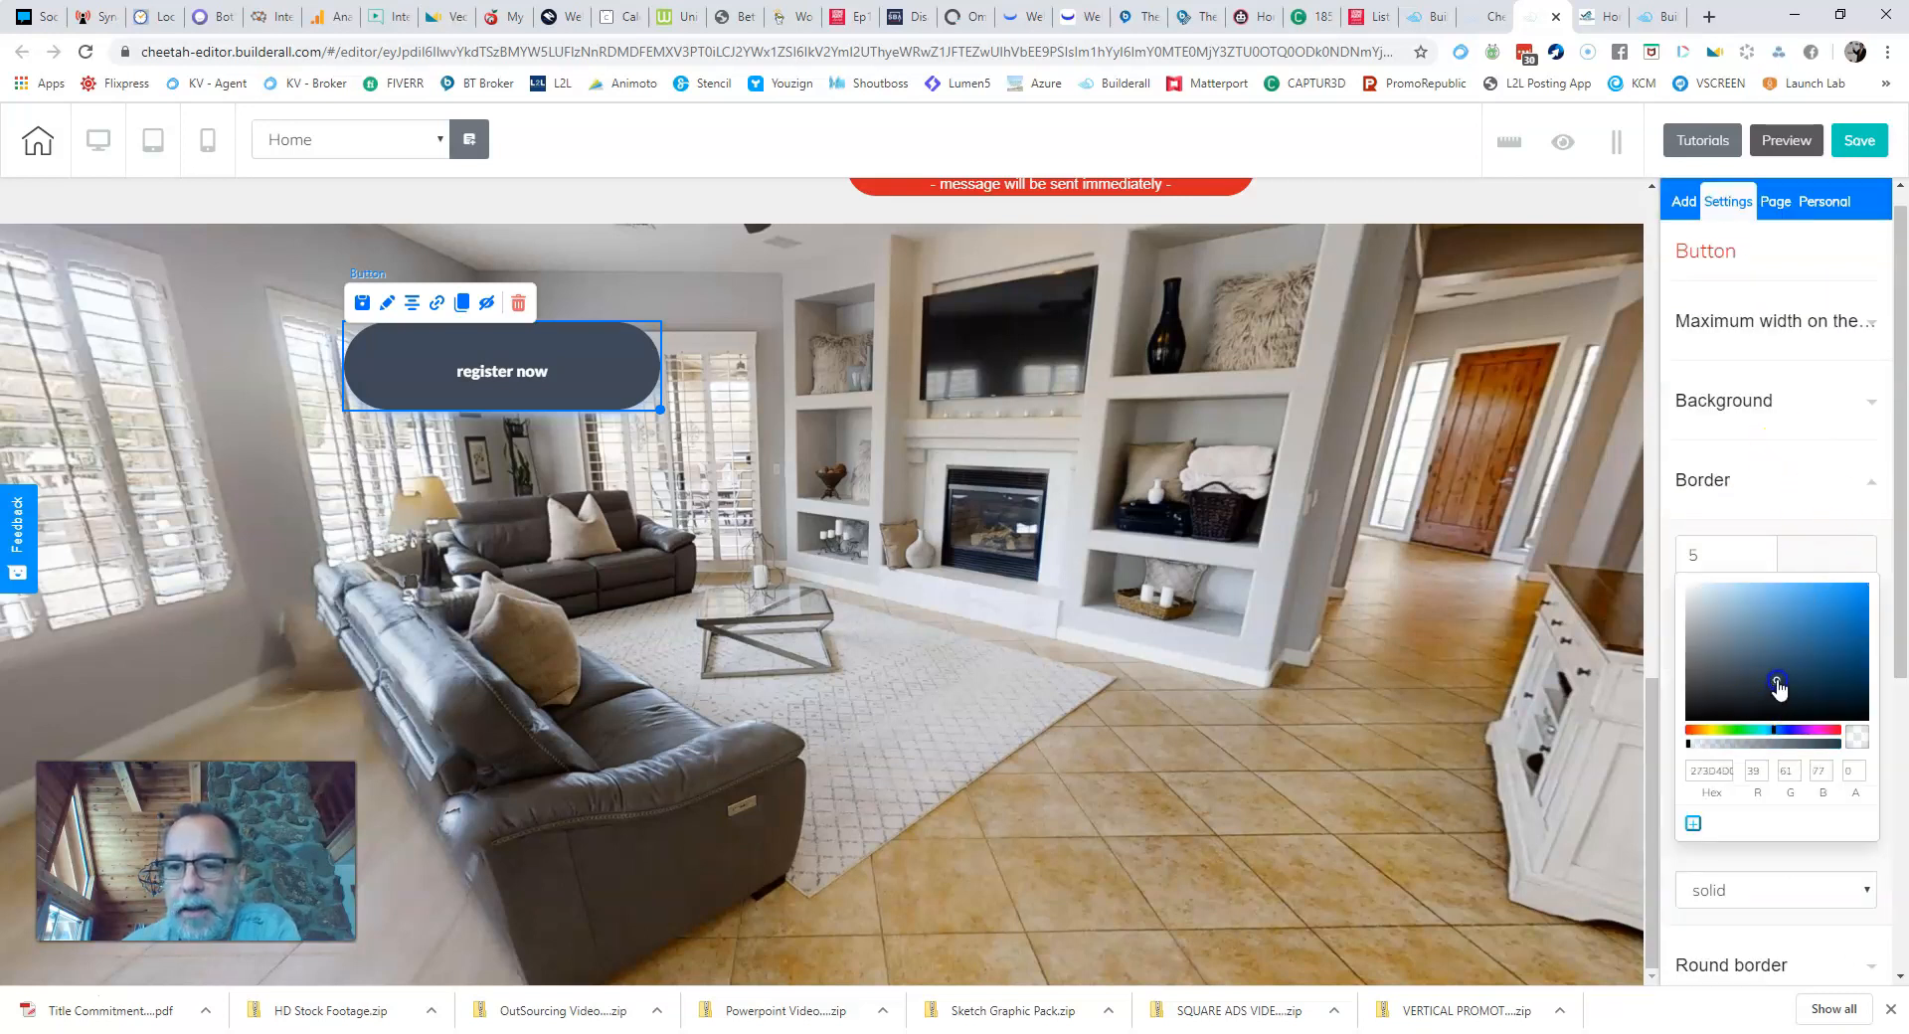
pyautogui.moveTo(1741, 744)
pyautogui.mouseDown()
pyautogui.moveTo(1763, 742)
pyautogui.moveTo(1674, 731)
pyautogui.mouseUp()
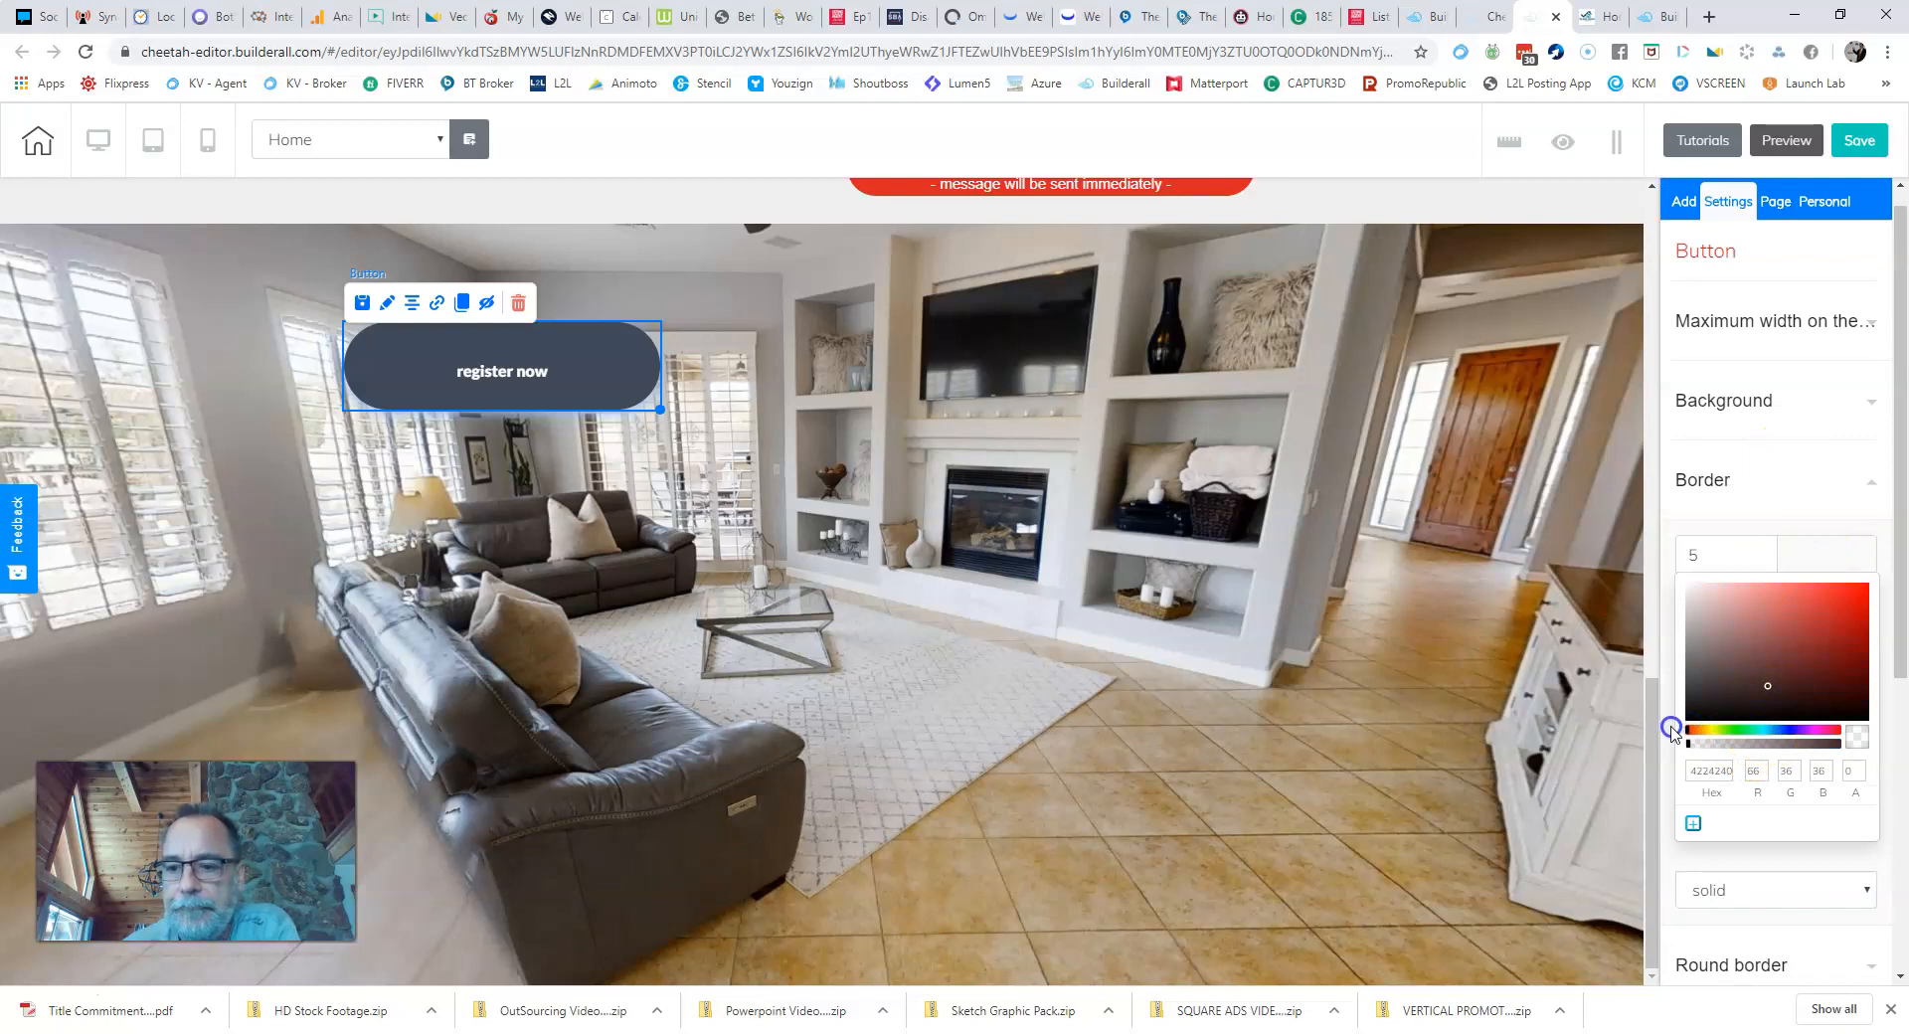
pyautogui.click(1832, 555)
pyautogui.click(1789, 660)
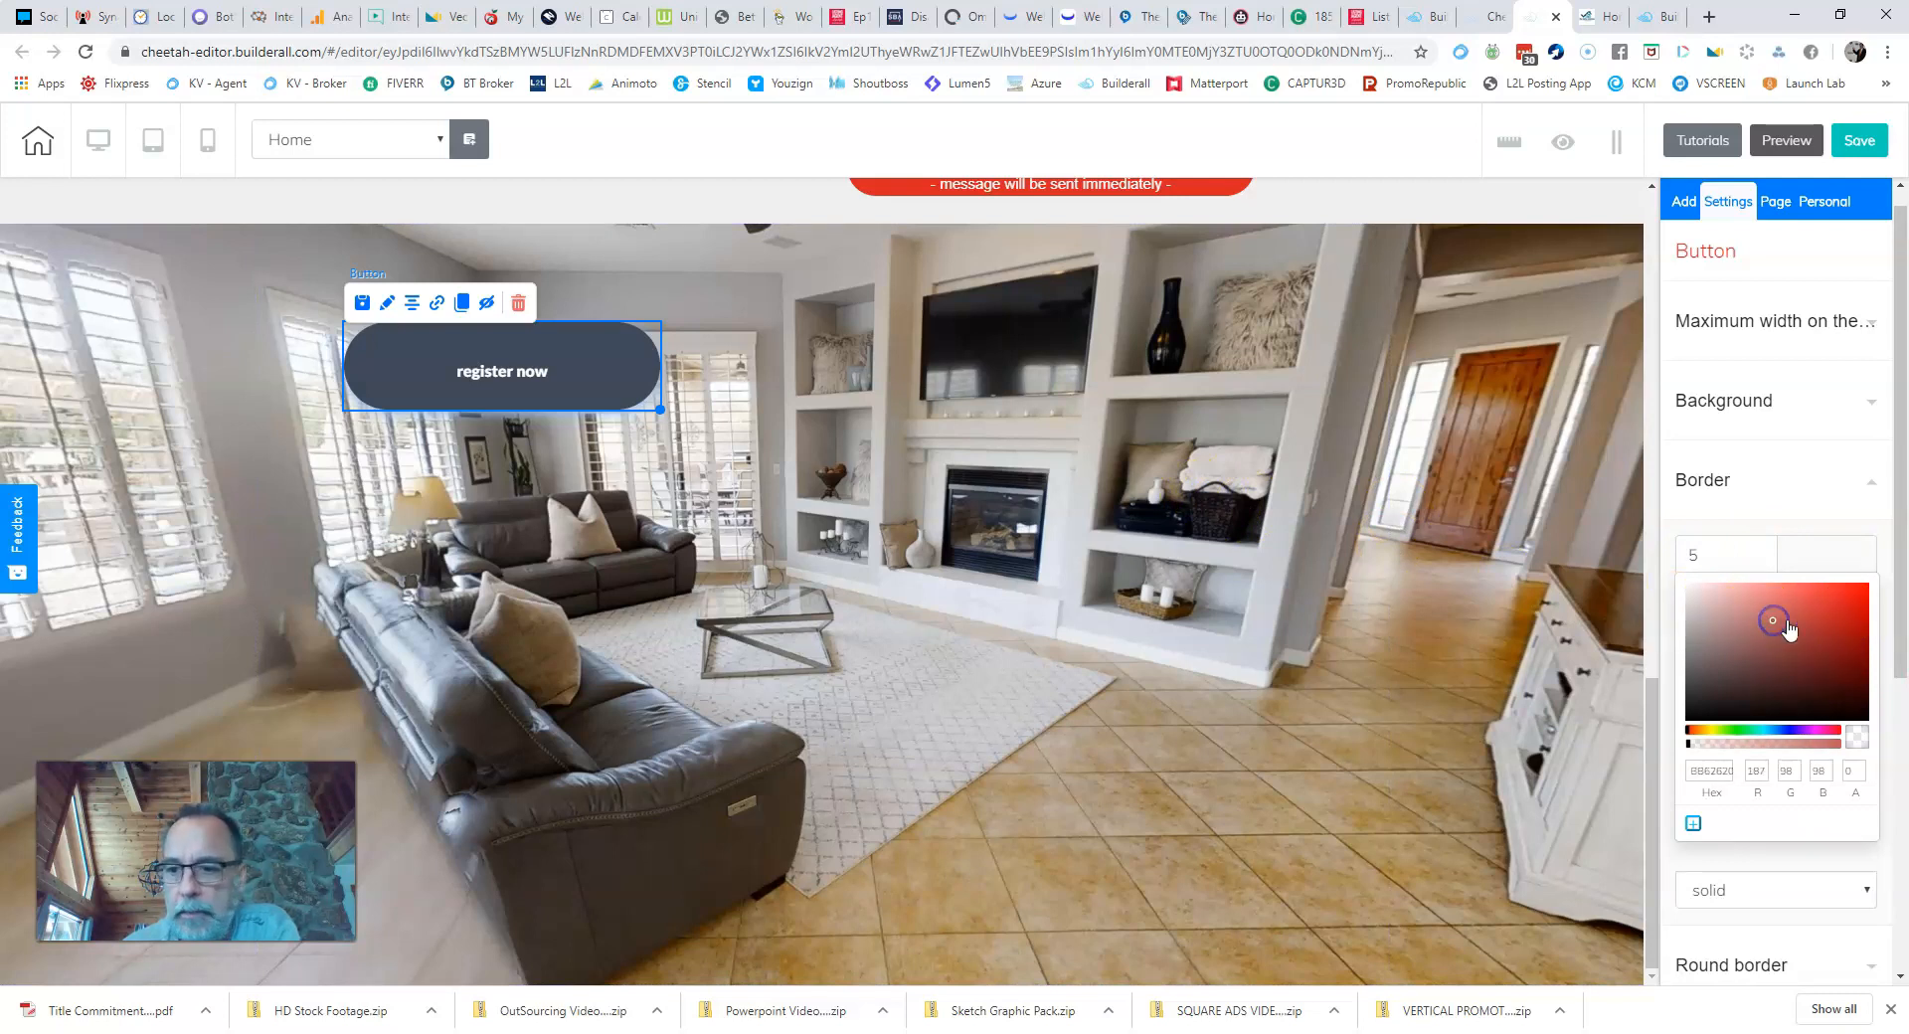
pyautogui.click(1333, 567)
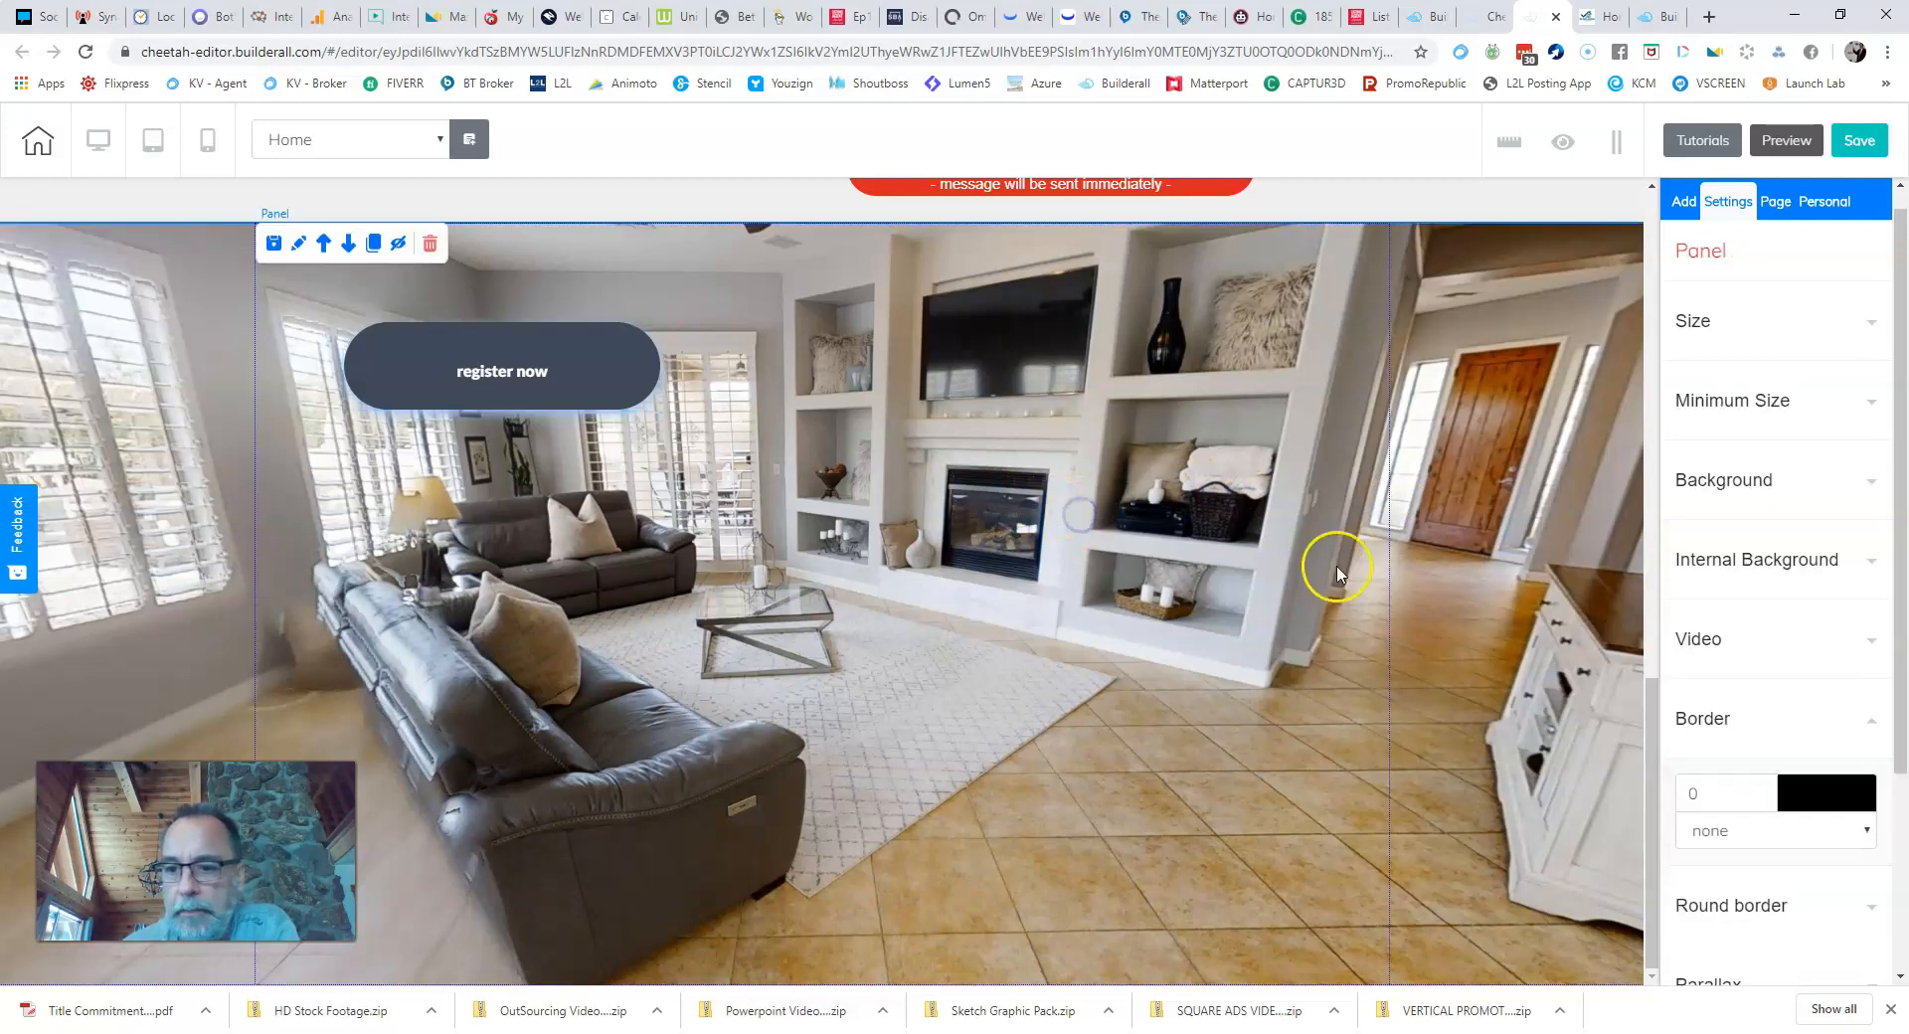
# Step: Reselect the button and try to adjust the opacity of its border color
pyautogui.click(618, 386)
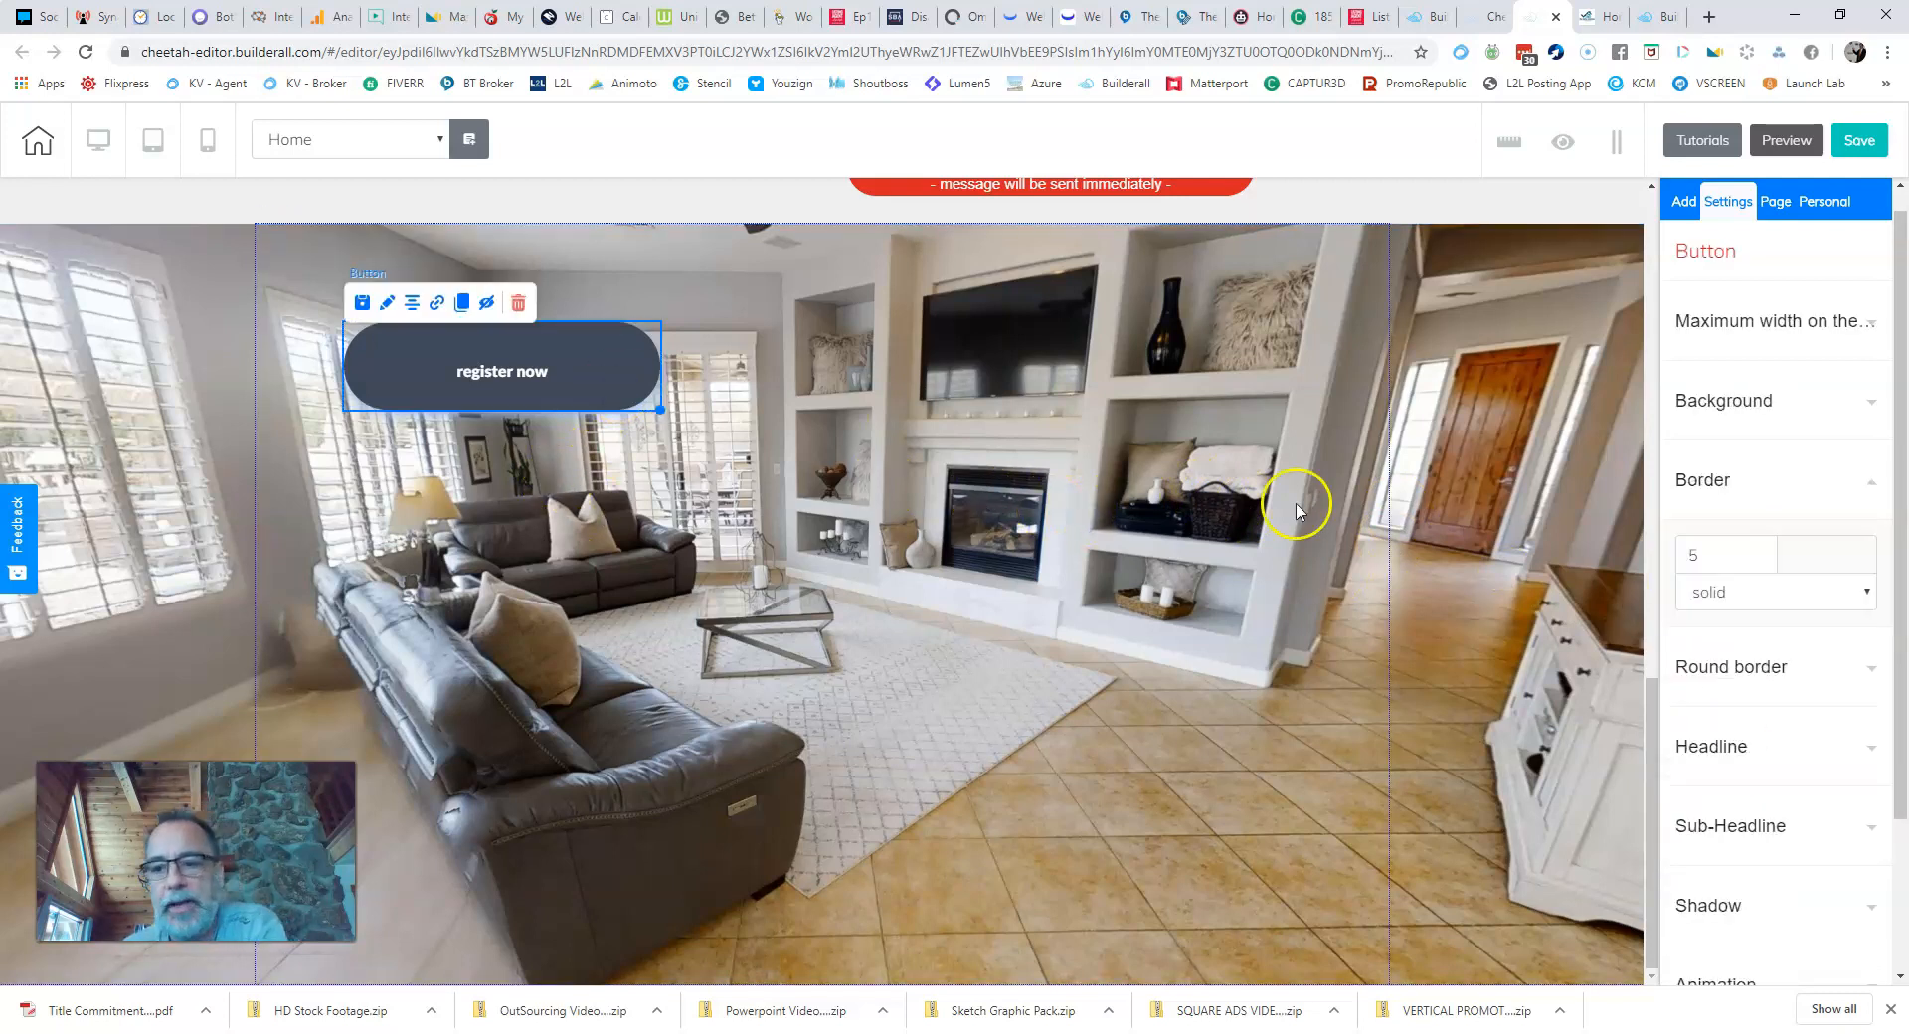
pyautogui.click(1819, 557)
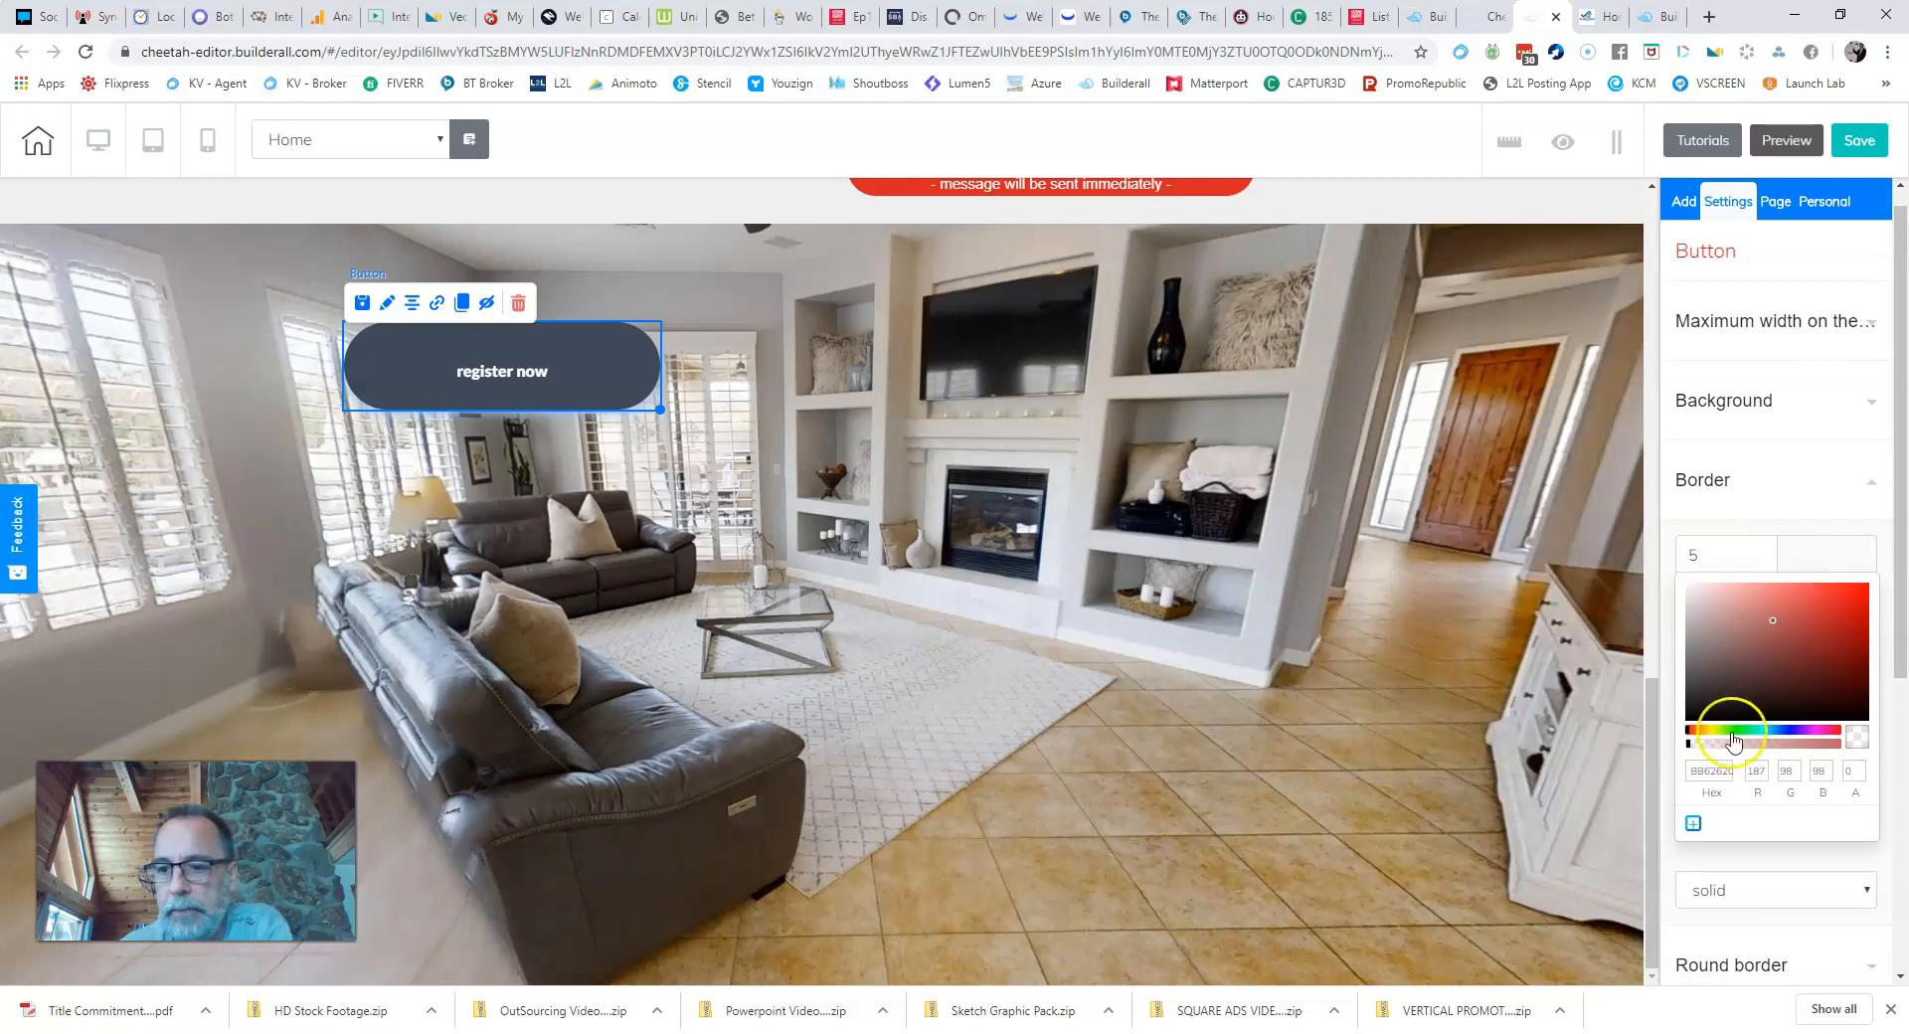
pyautogui.moveTo(1690, 748)
pyautogui.mouseDown()
pyautogui.moveTo(1837, 758)
pyautogui.moveTo(1693, 760)
pyautogui.mouseUp()
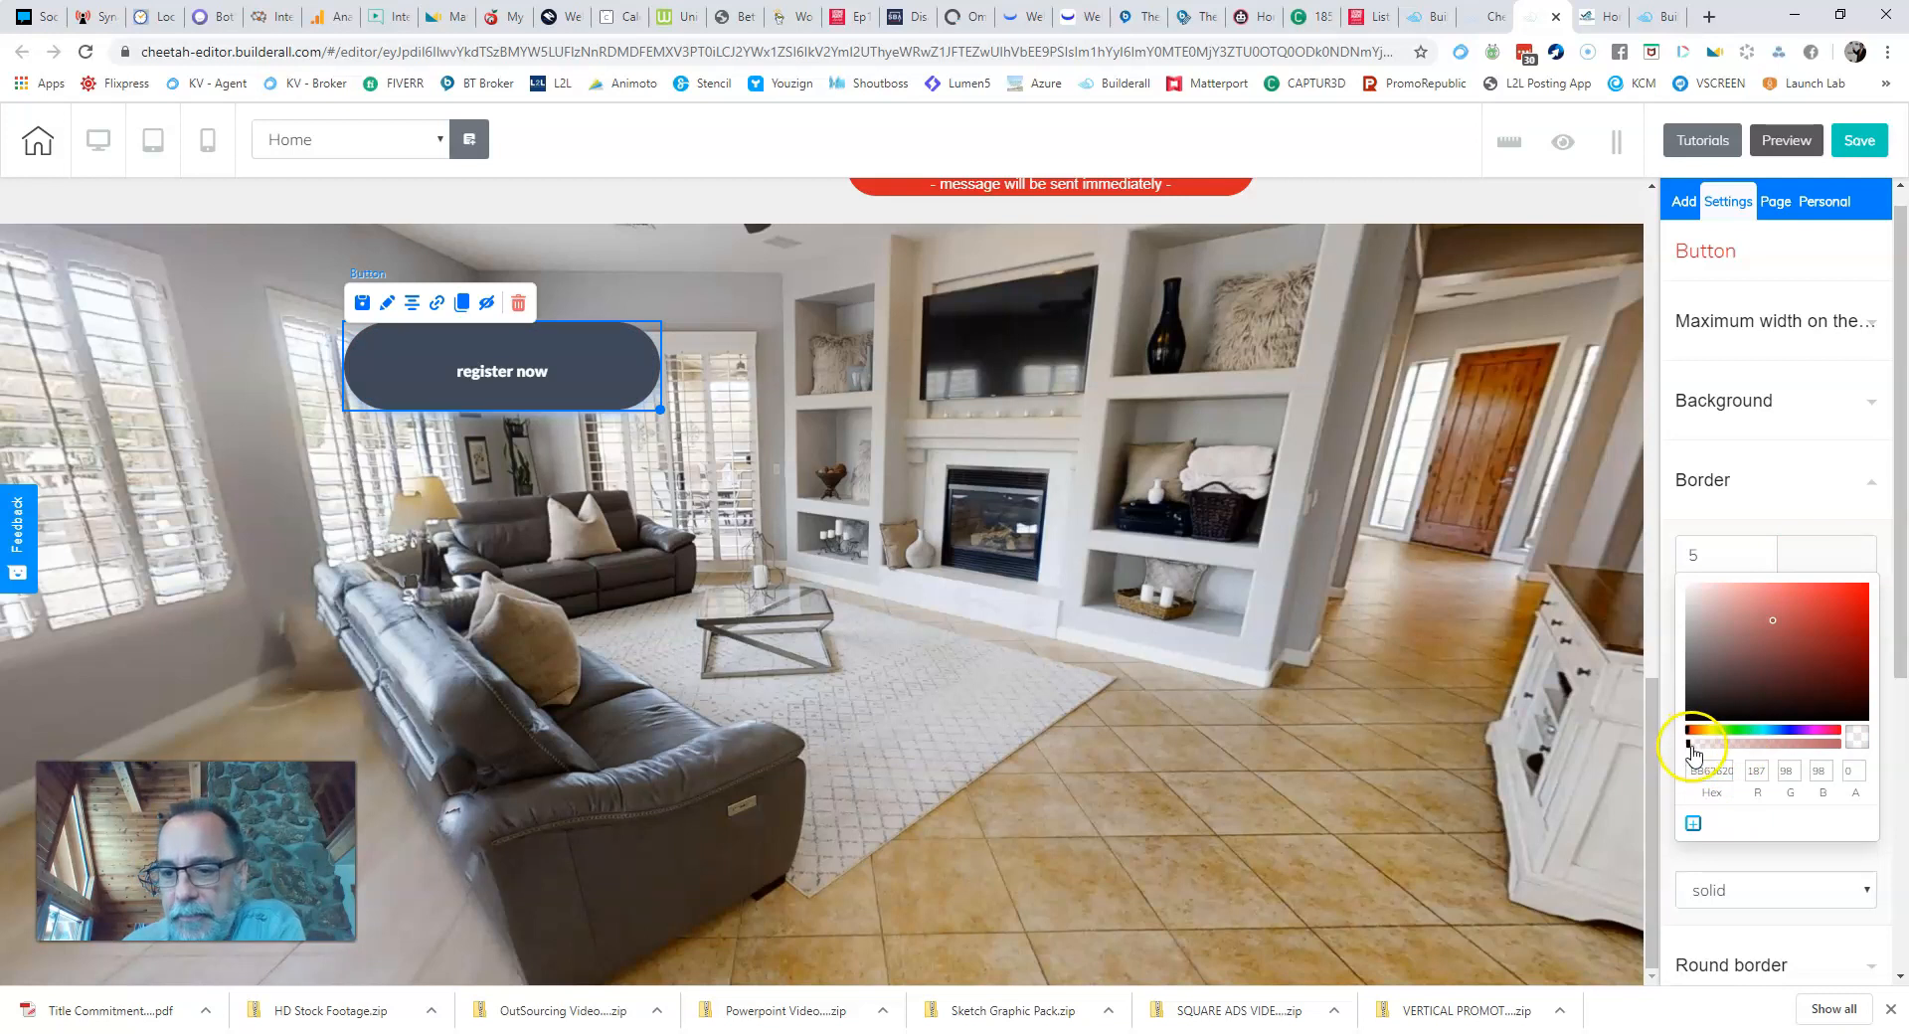
pyautogui.moveTo(1693, 753); pyautogui.dragTo(1654, 767)
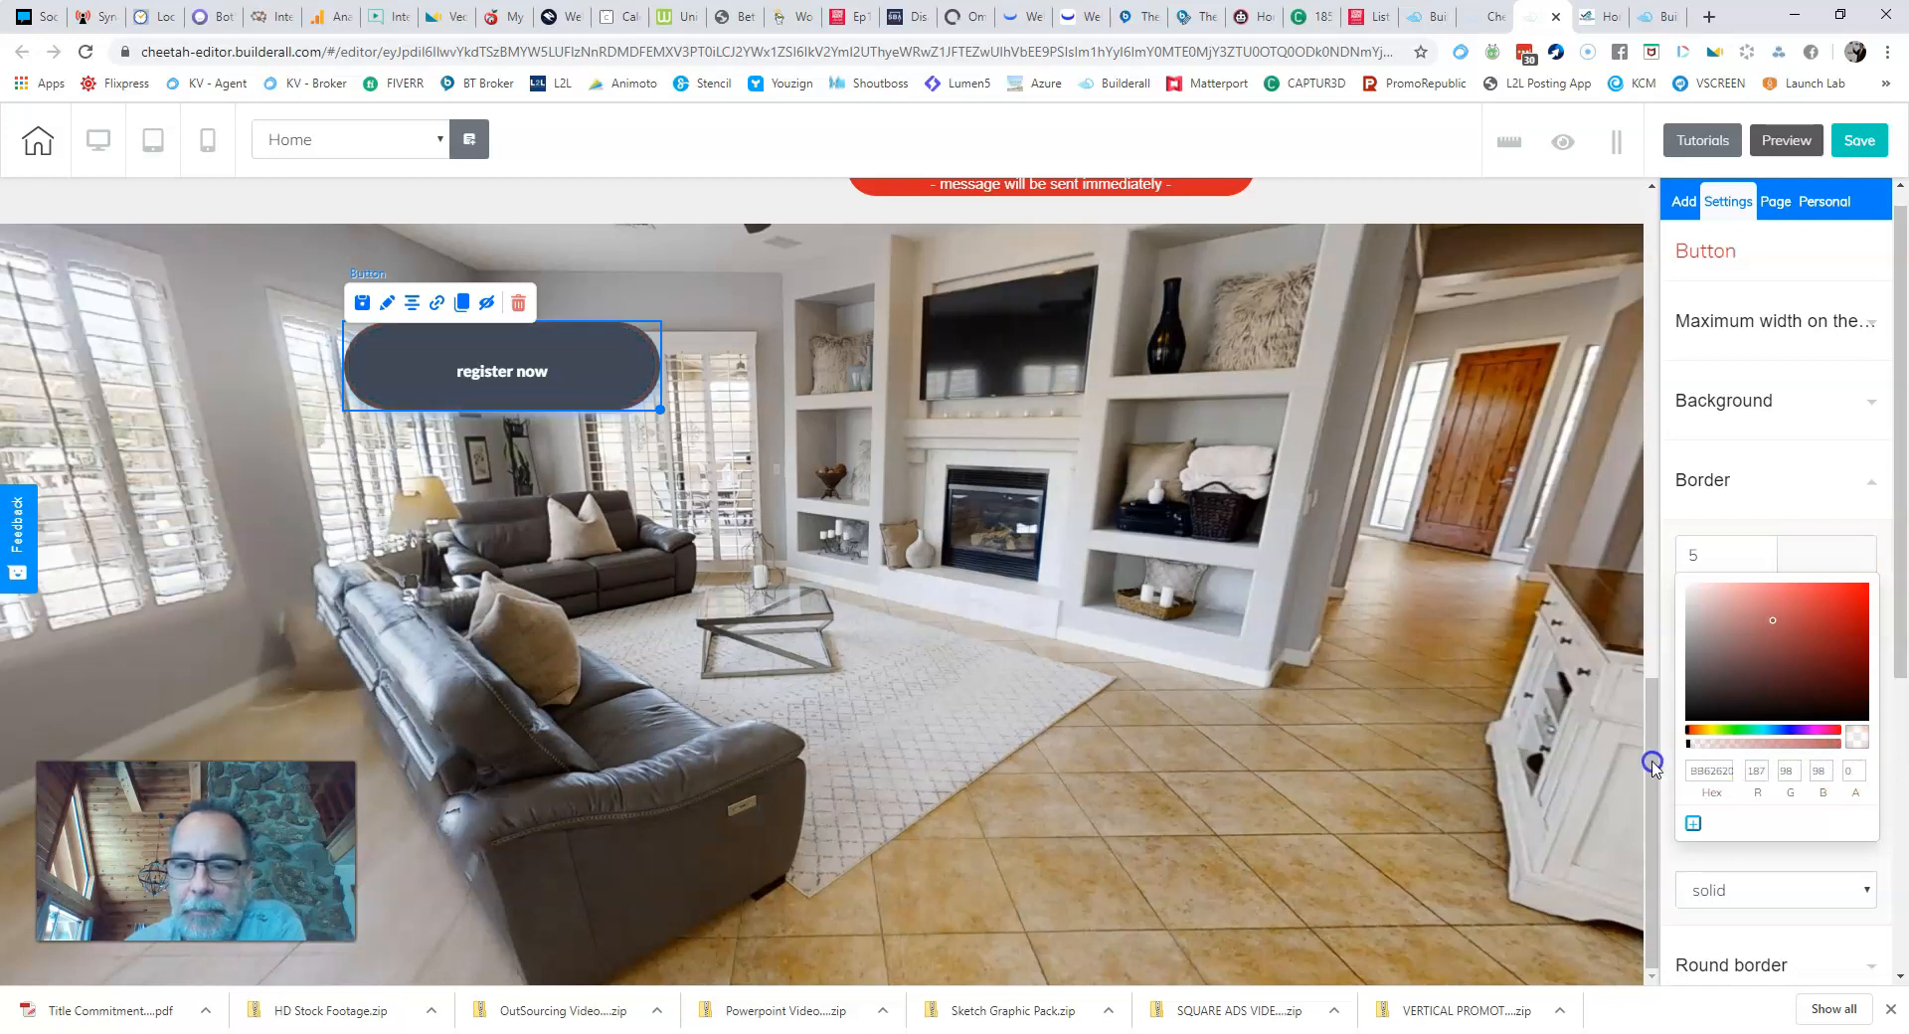
# Step: Remove the button's border by setting its width to 0 and its style to none
pyautogui.click(1780, 522)
pyautogui.click(1764, 561)
pyautogui.click(1765, 562)
pyautogui.click(1764, 561)
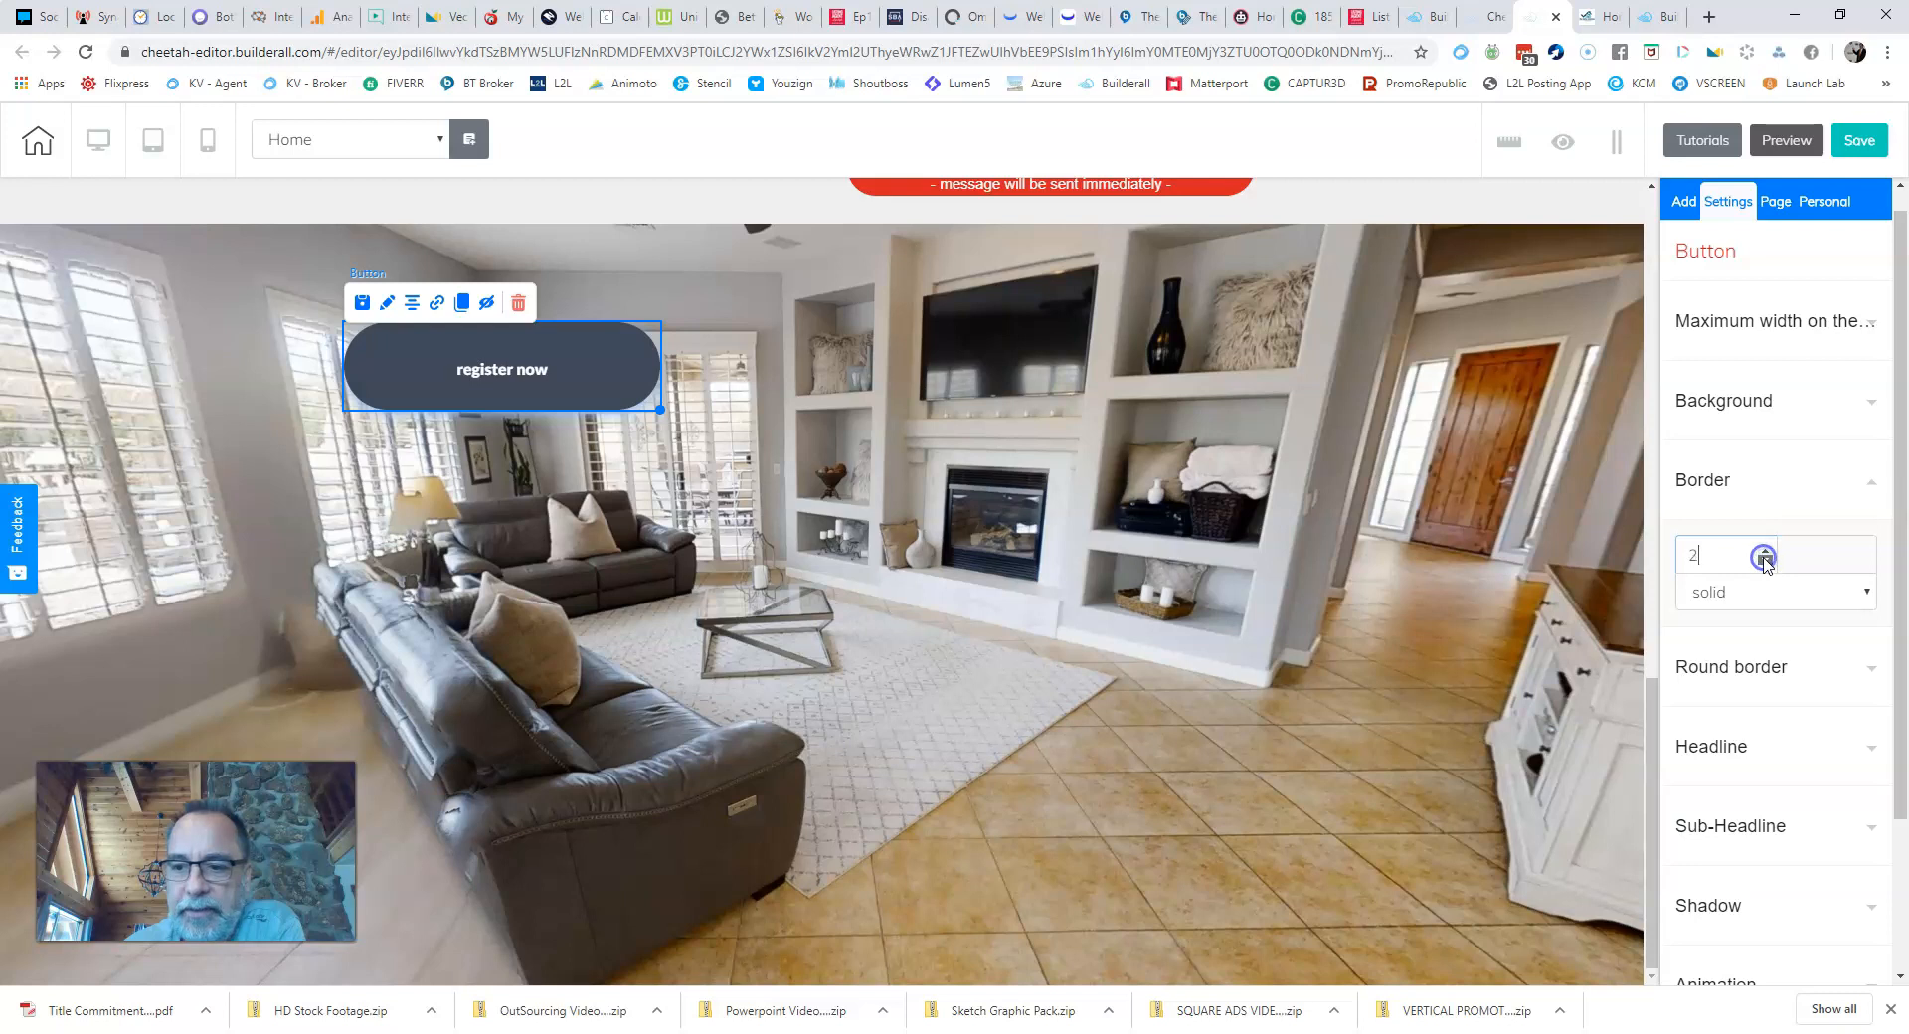
pyautogui.click(1866, 593)
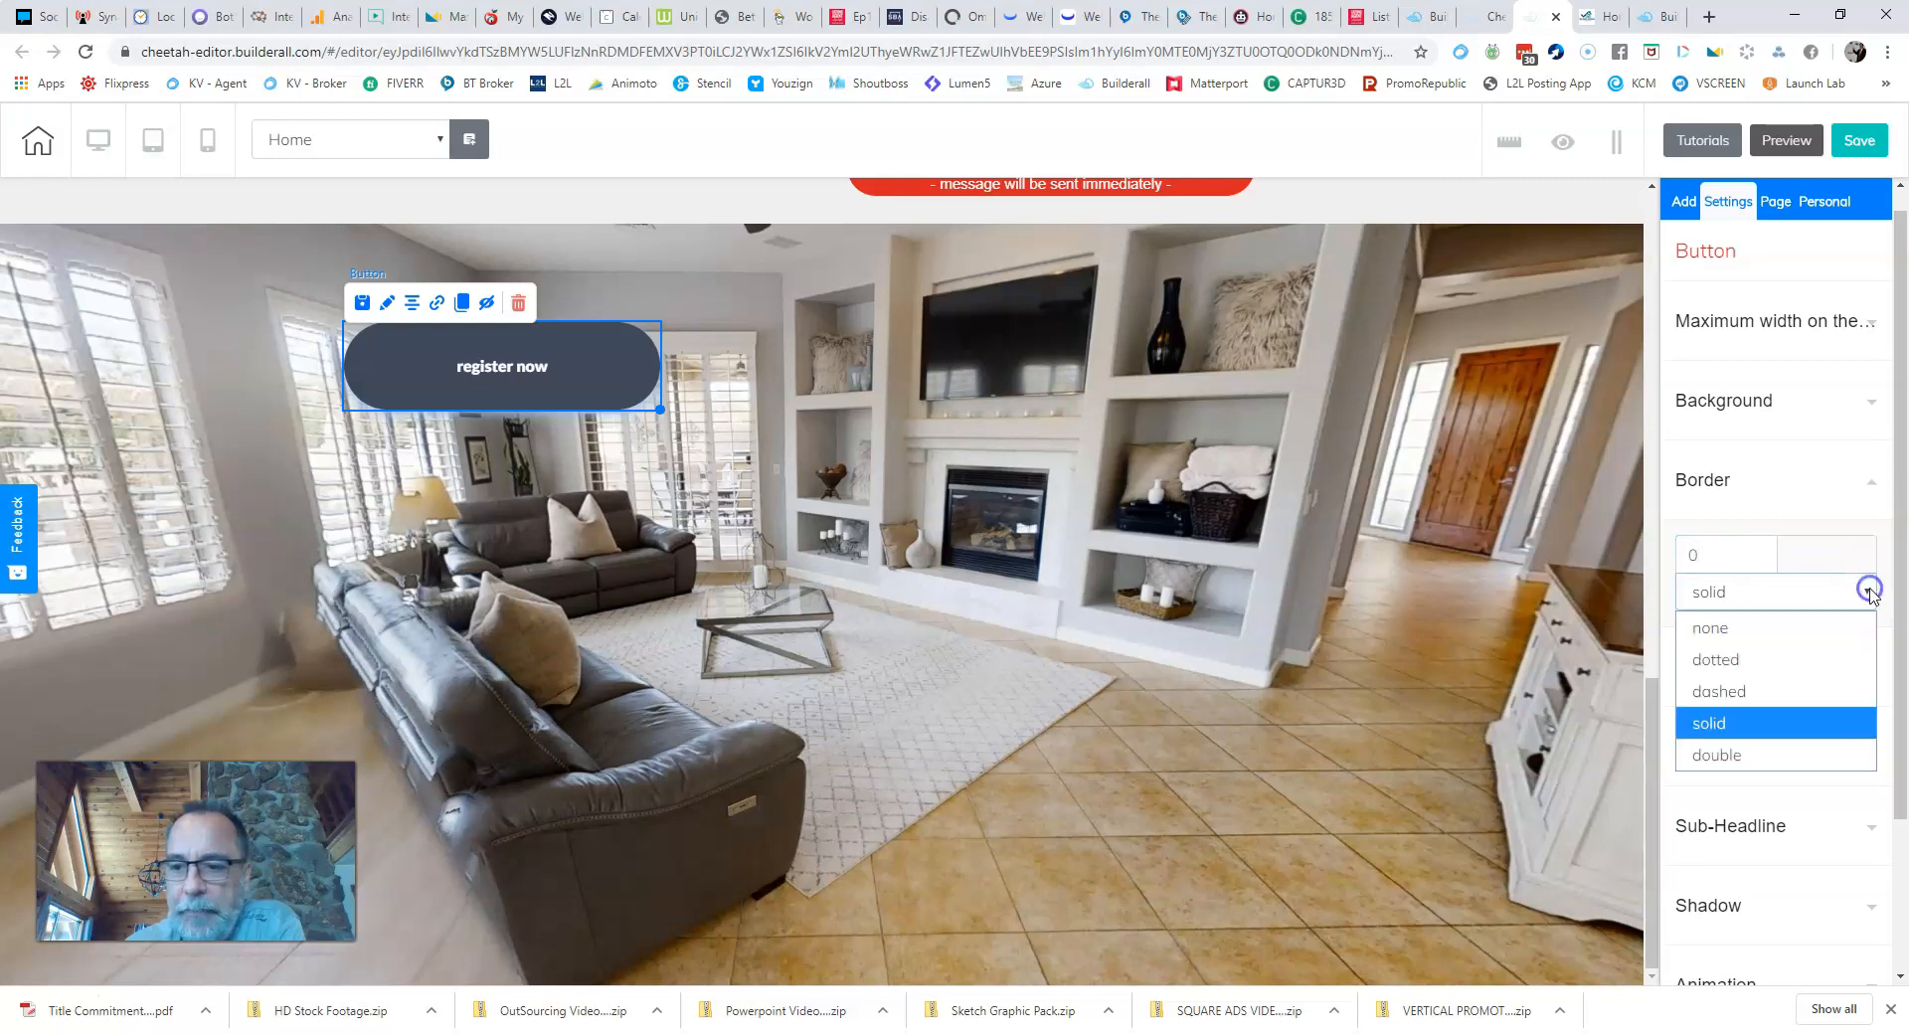
pyautogui.click(1739, 626)
pyautogui.click(1760, 479)
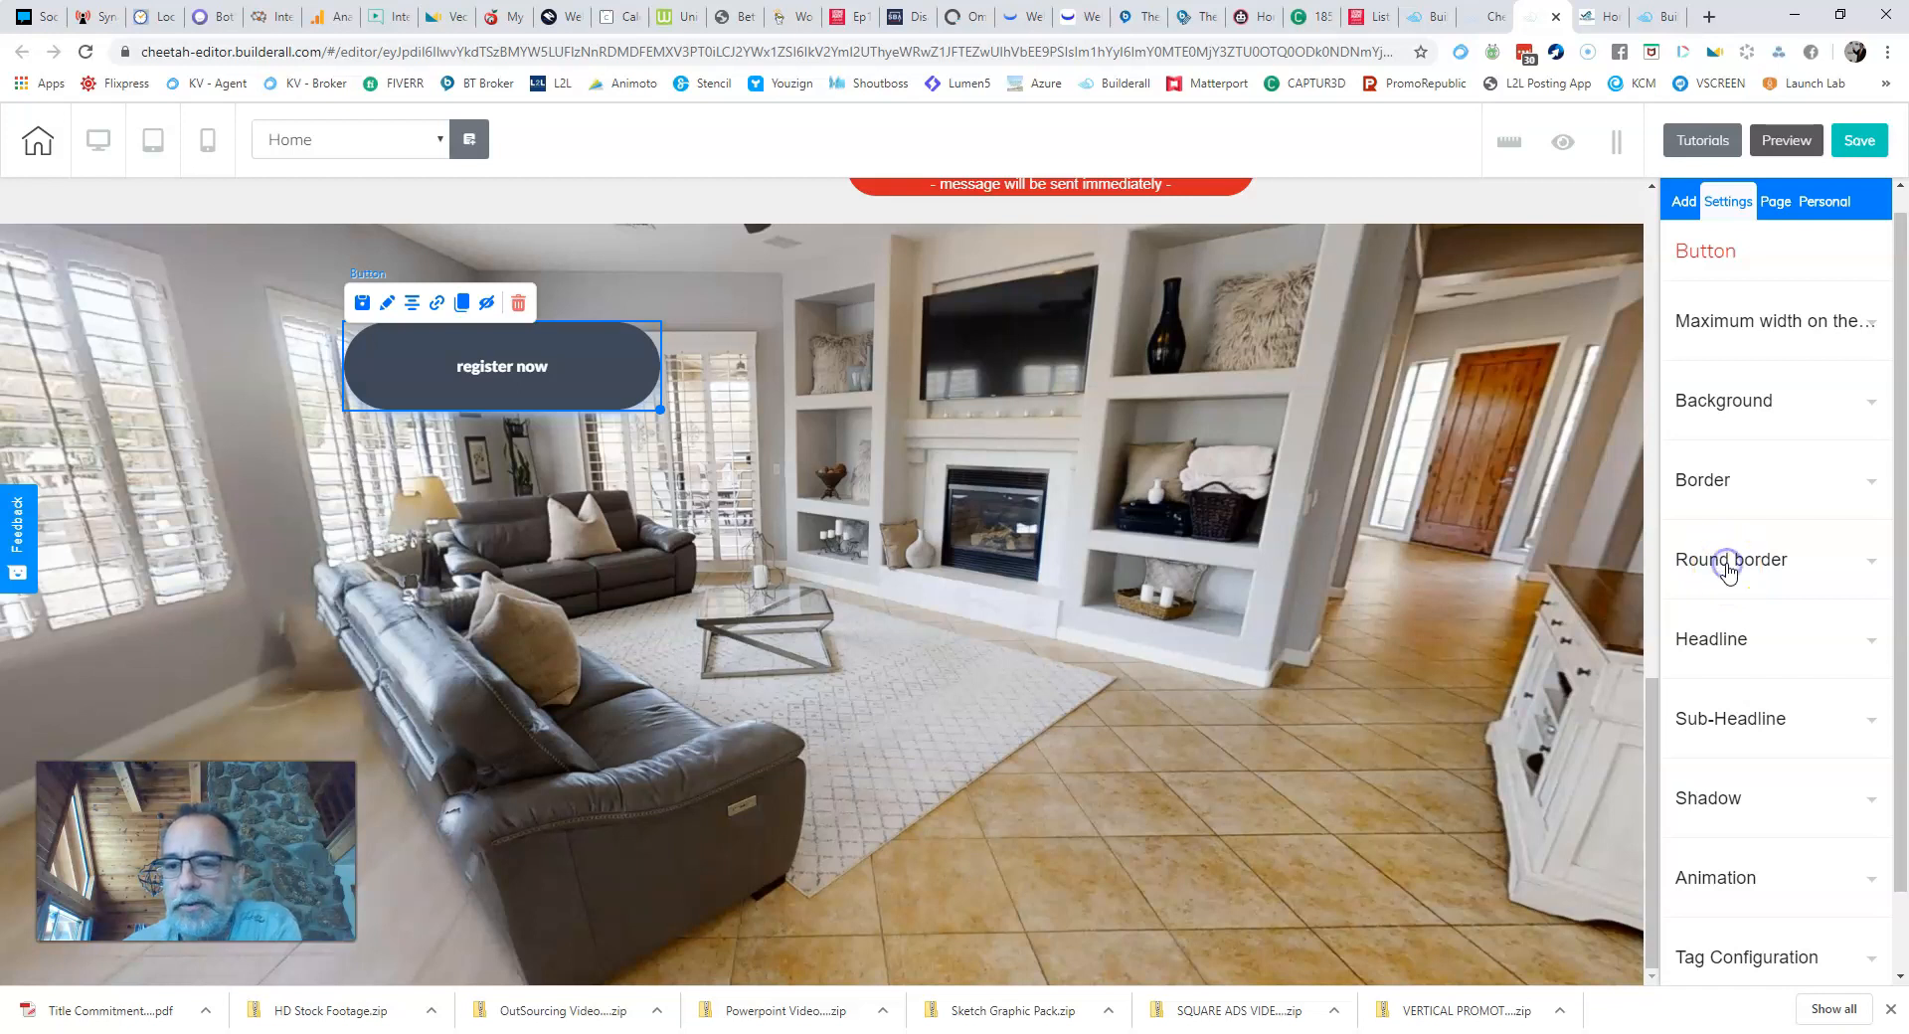
# Step: Set the rounding of all four button corners to 10 and check the button's shape on the page
pyautogui.click(1728, 565)
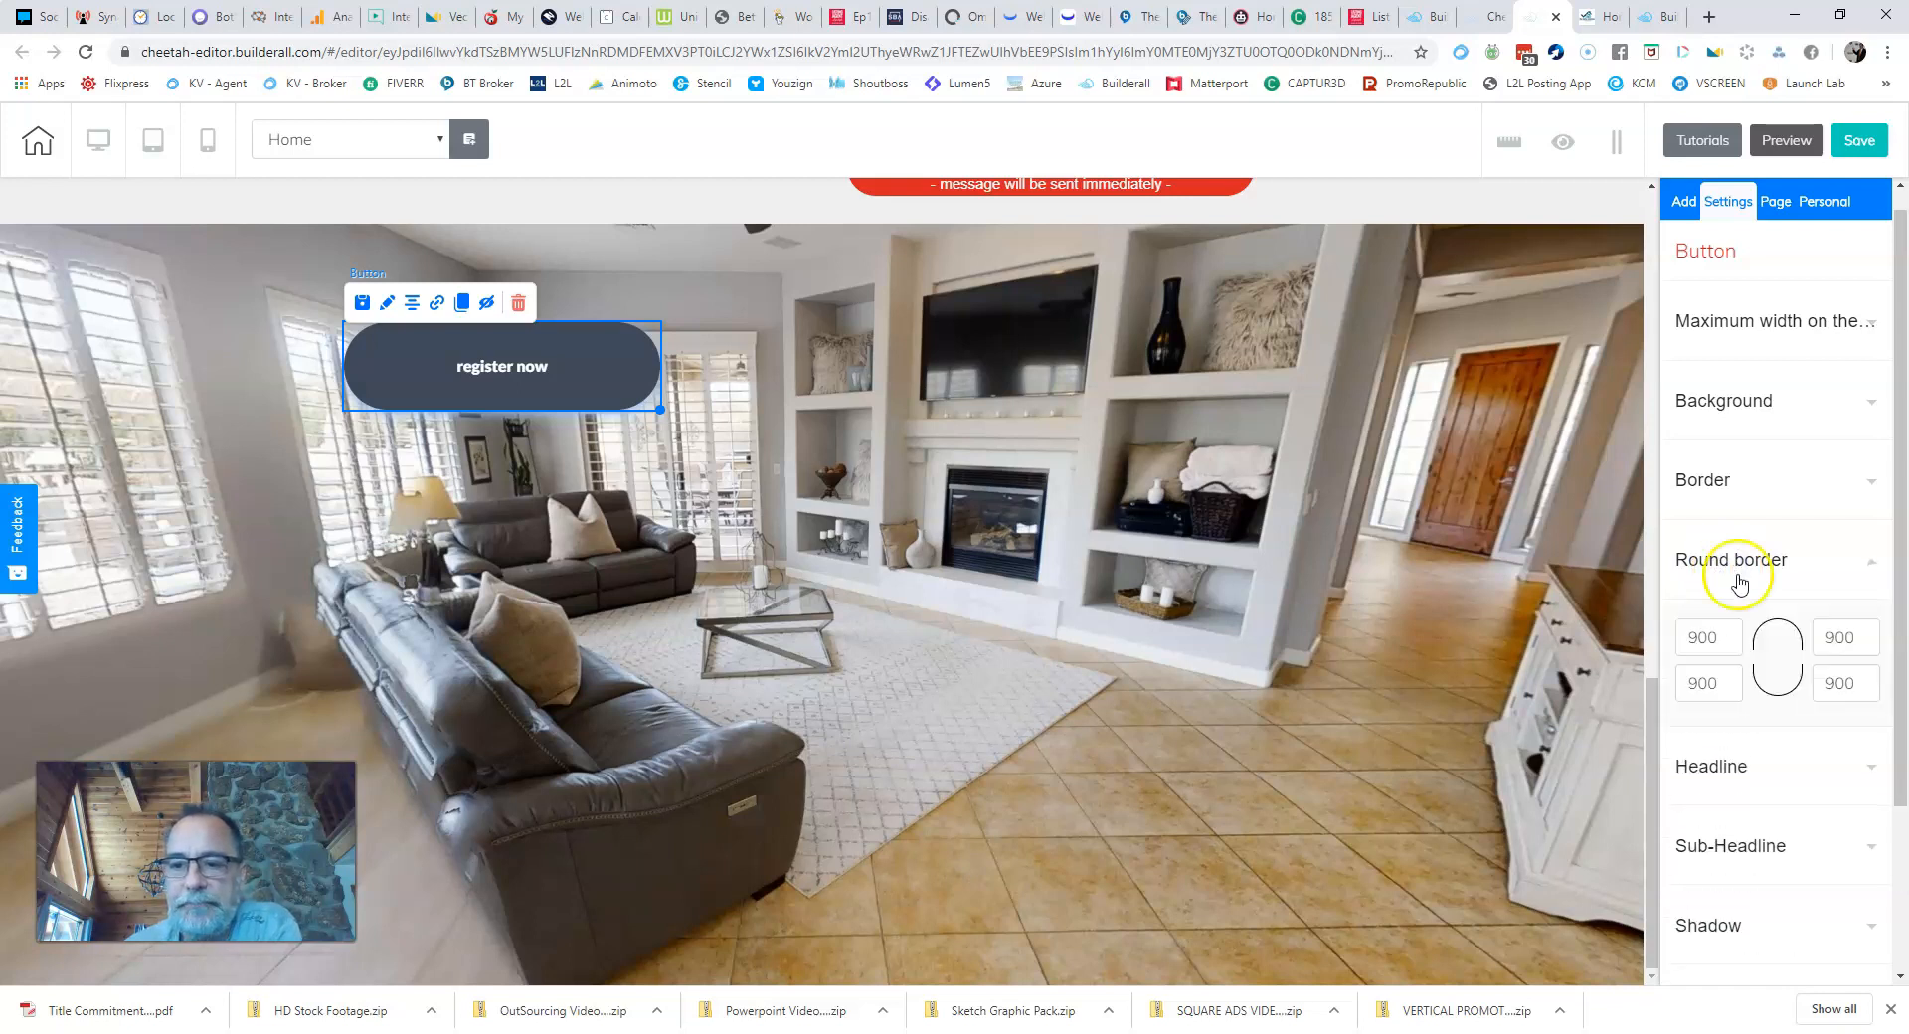
pyautogui.click(1721, 647)
pyautogui.write('10')
pyautogui.press('Tab')
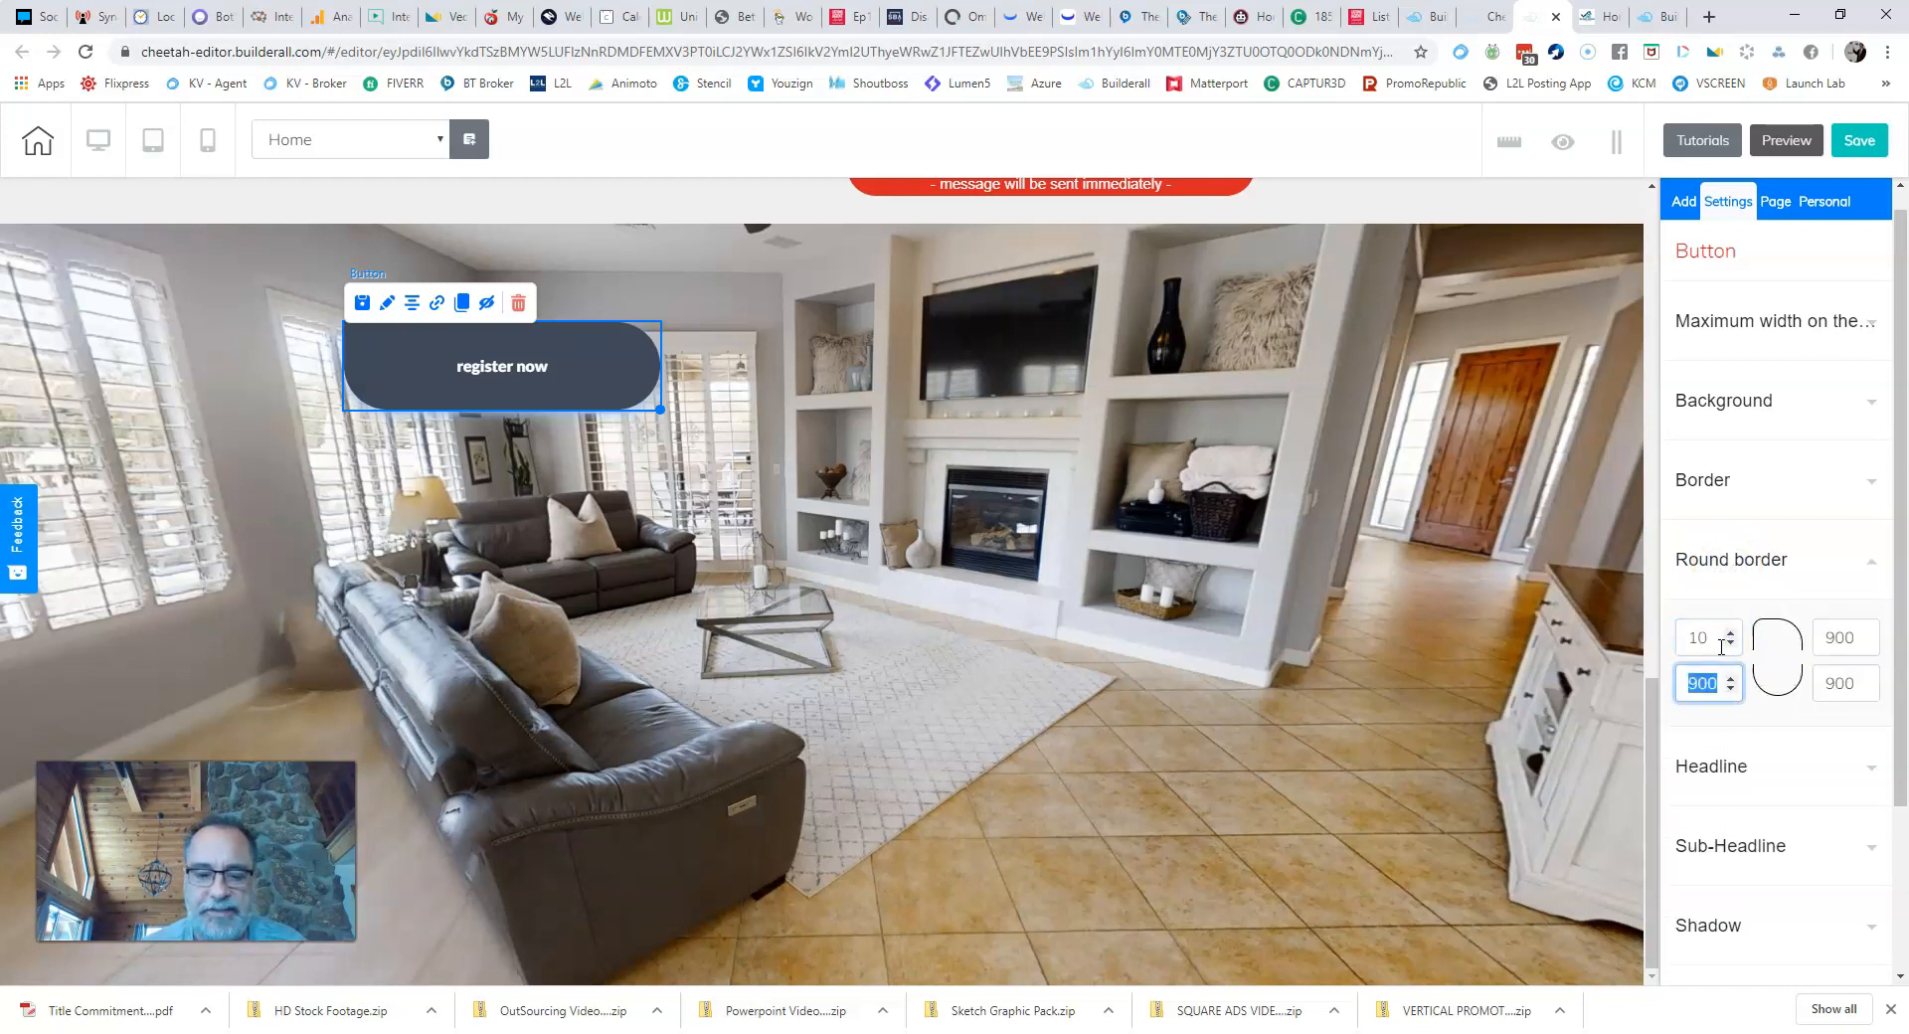
pyautogui.write('10')
pyautogui.press('Tab')
pyautogui.write('10')
pyautogui.press('Tab')
pyautogui.write('10')
pyautogui.scroll(7, 1298, 549)
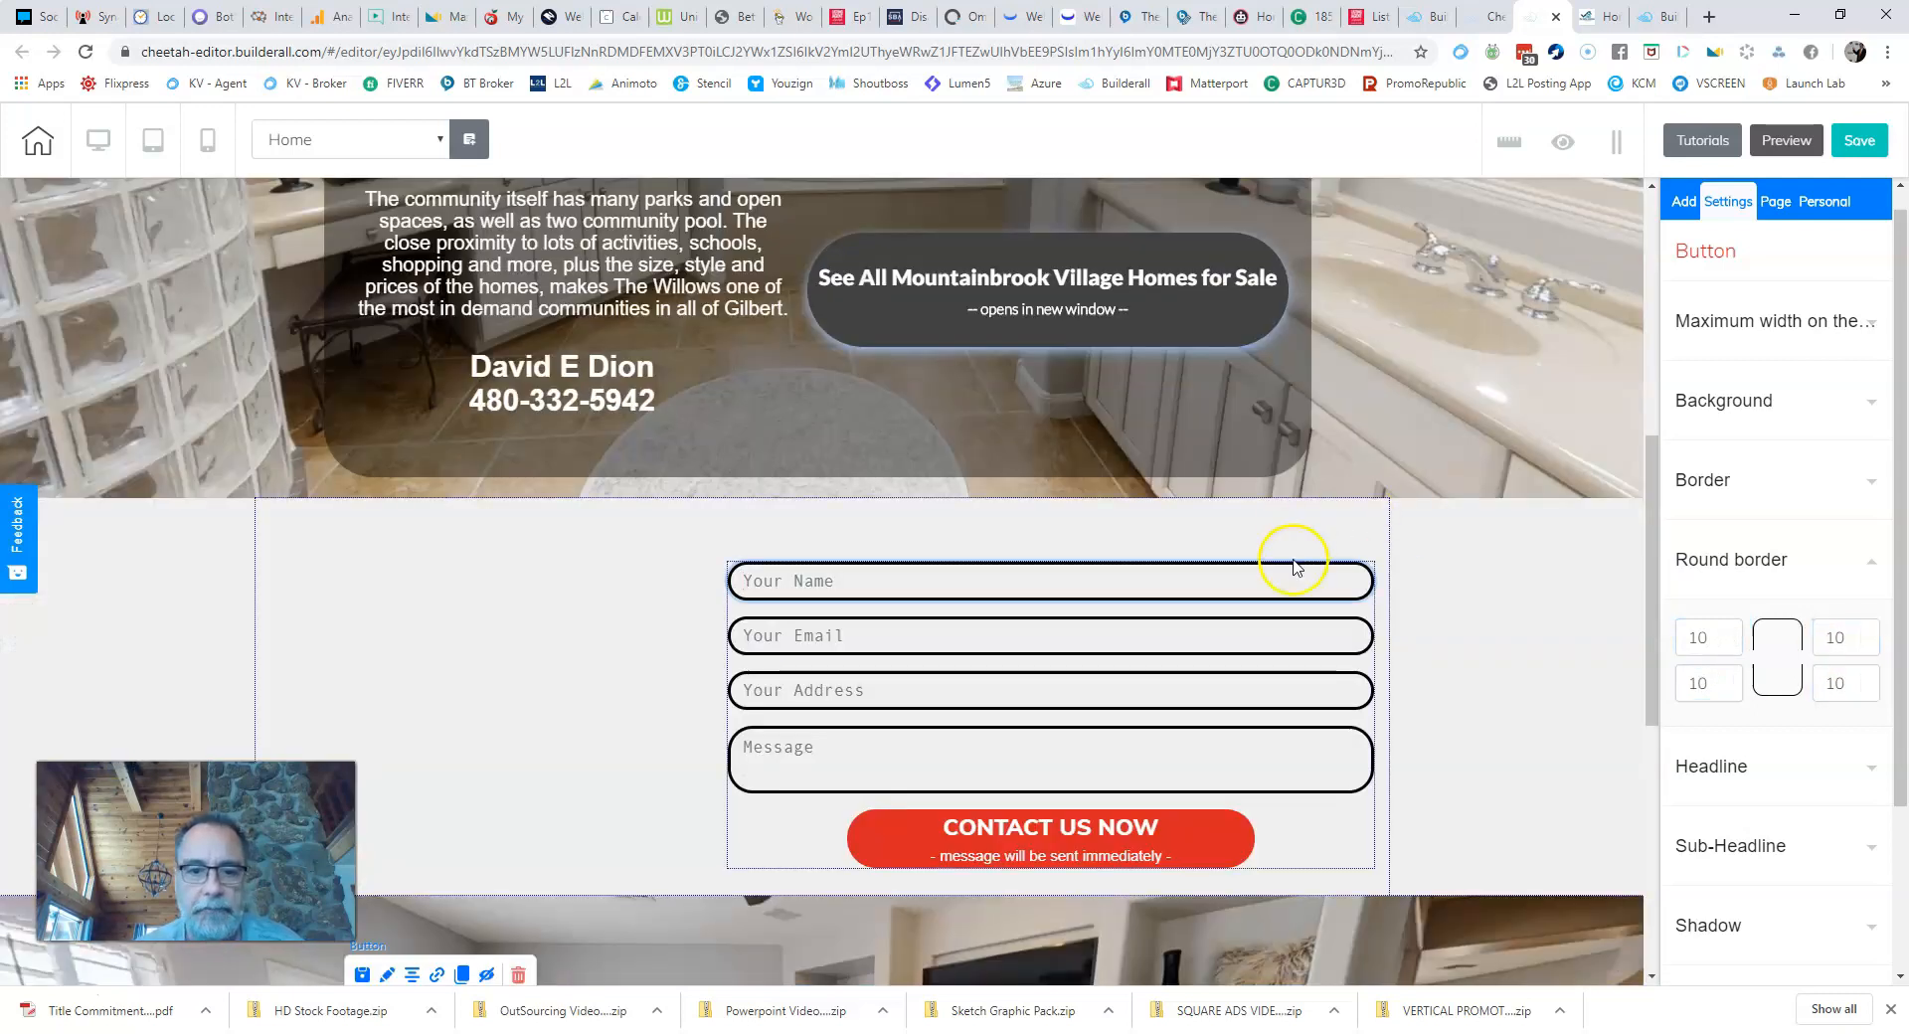
pyautogui.scroll(-6, 1298, 549)
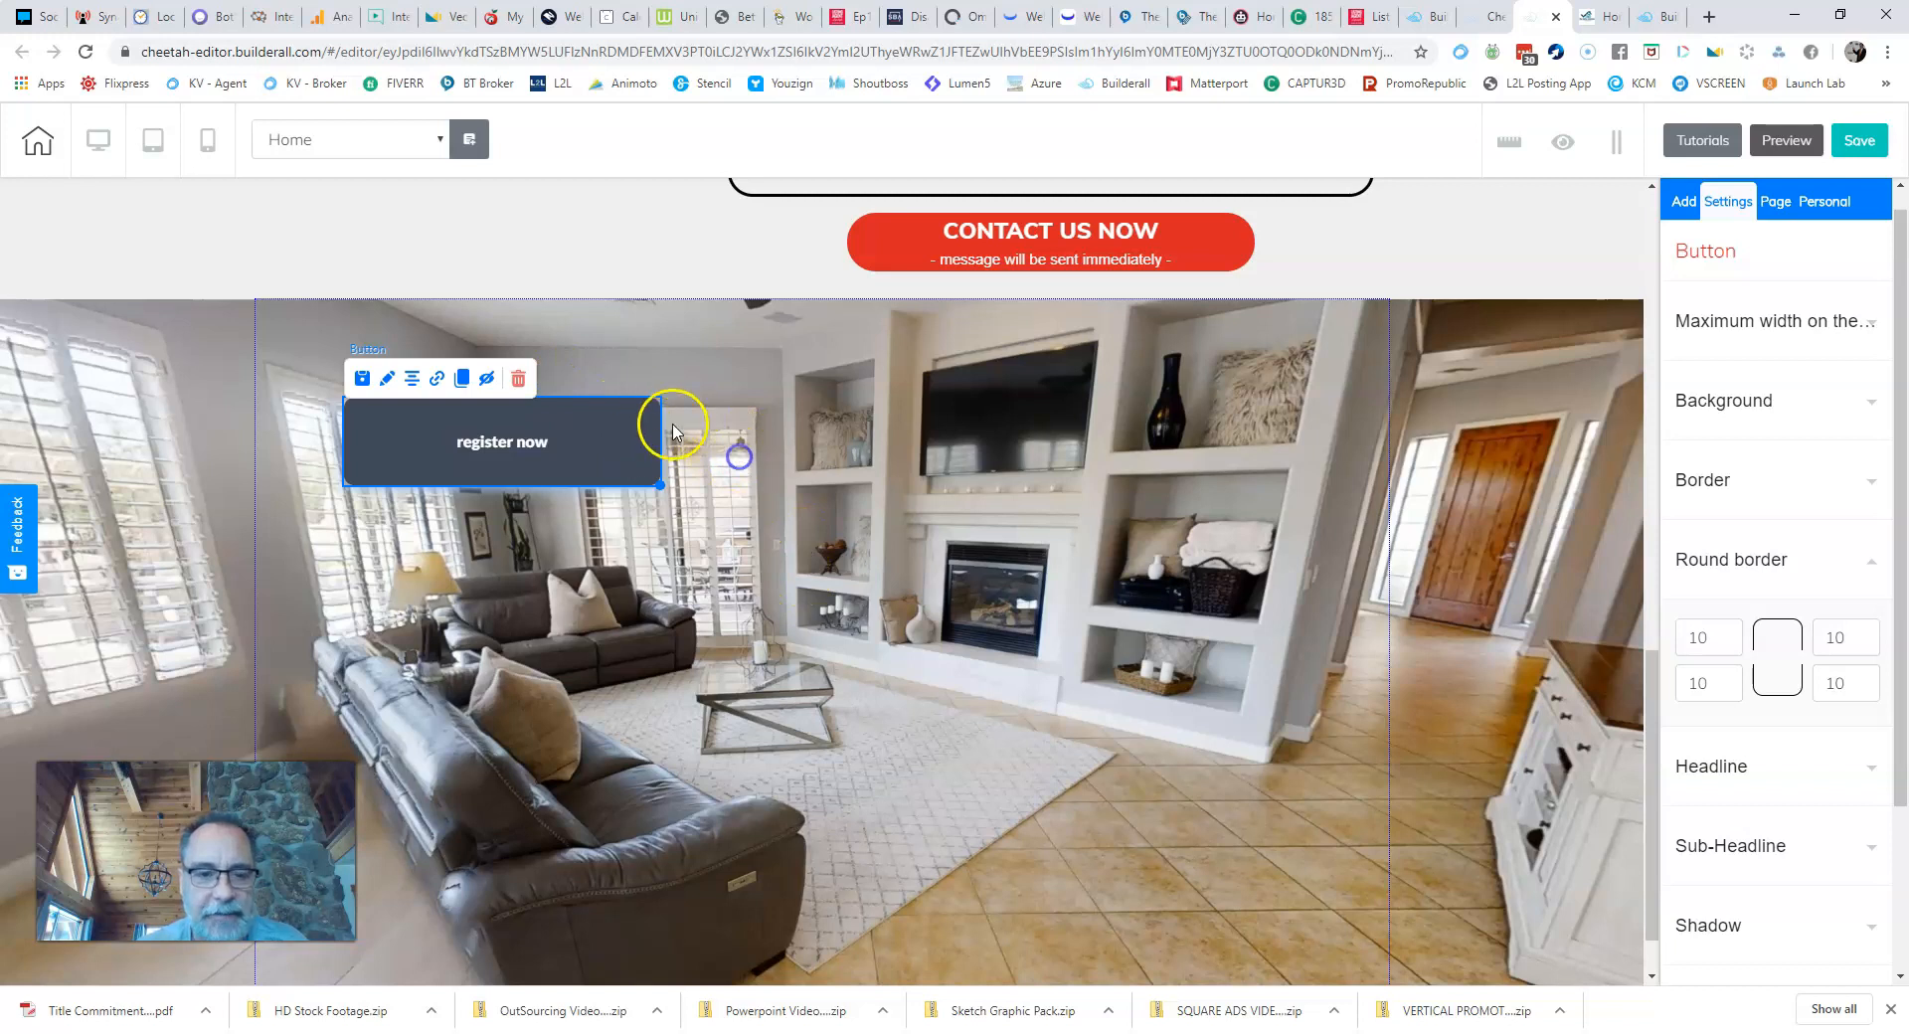
# Step: Set the rounding of all four corners of the register now button to 100
pyautogui.click(648, 392)
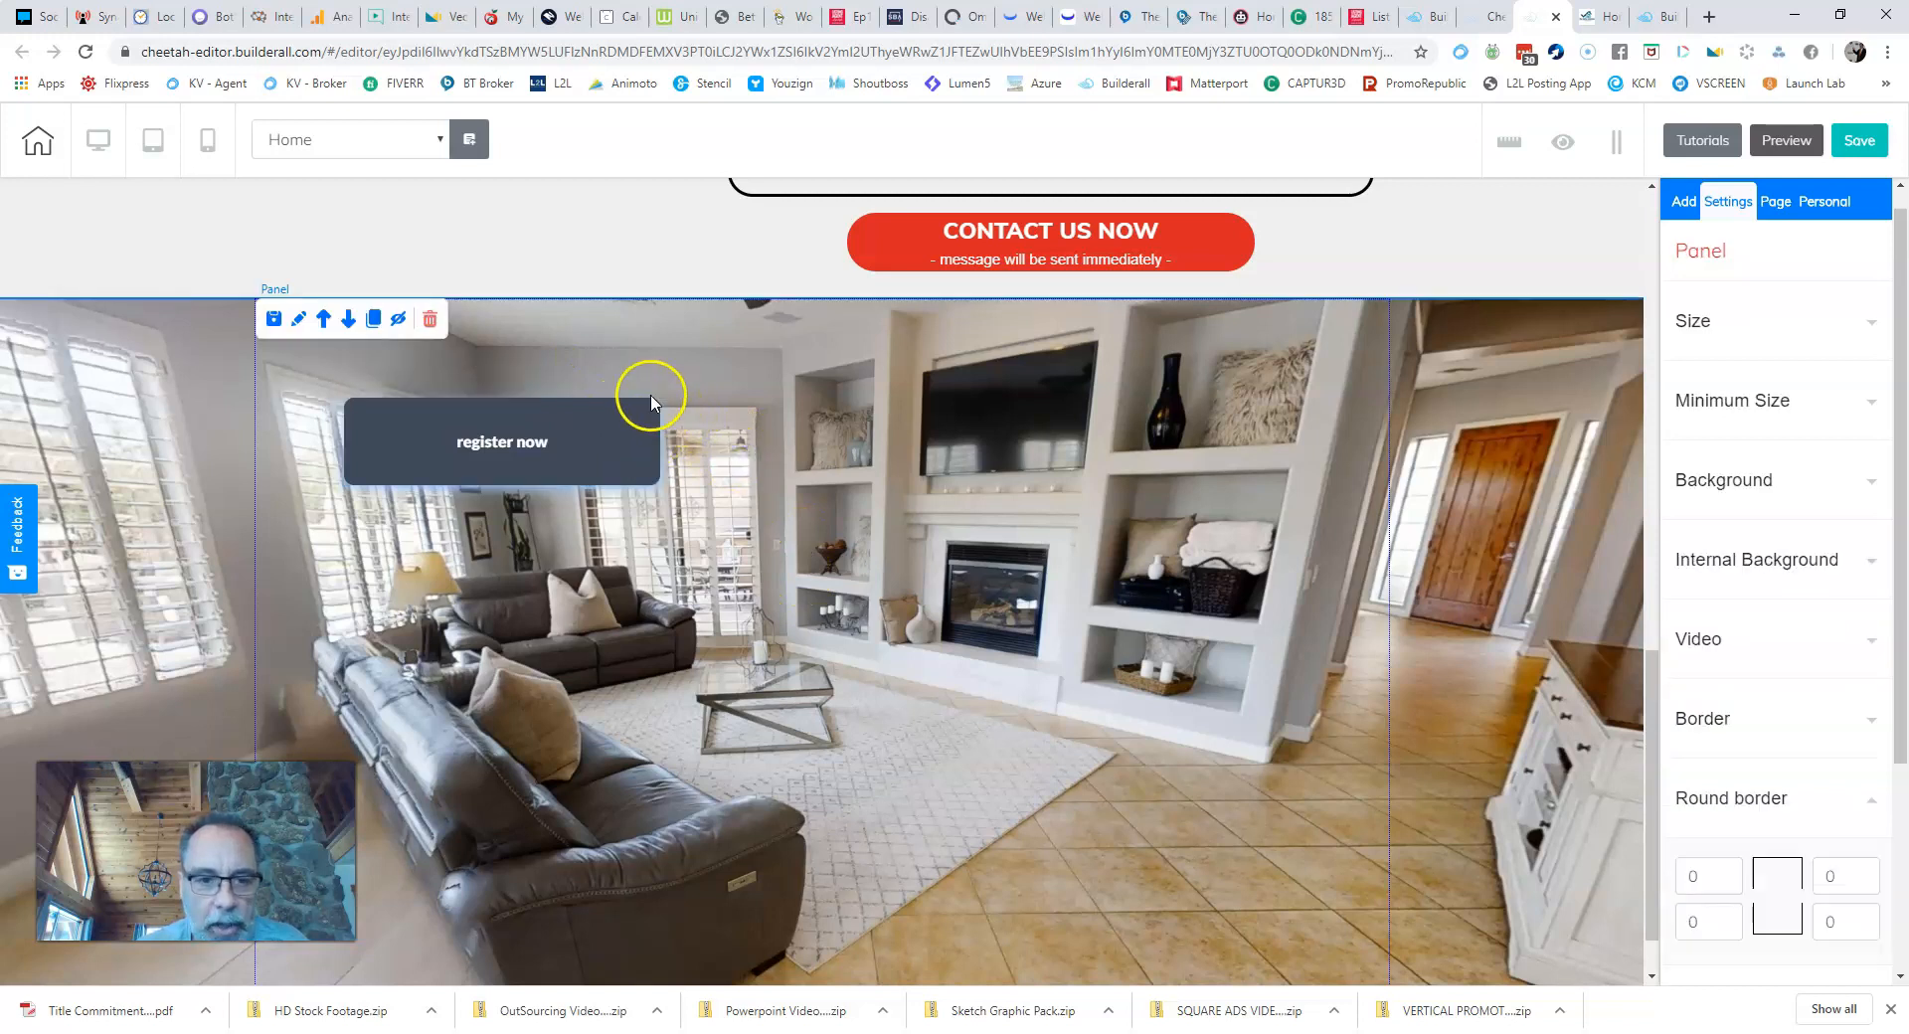
pyautogui.click(615, 452)
pyautogui.click(1706, 636)
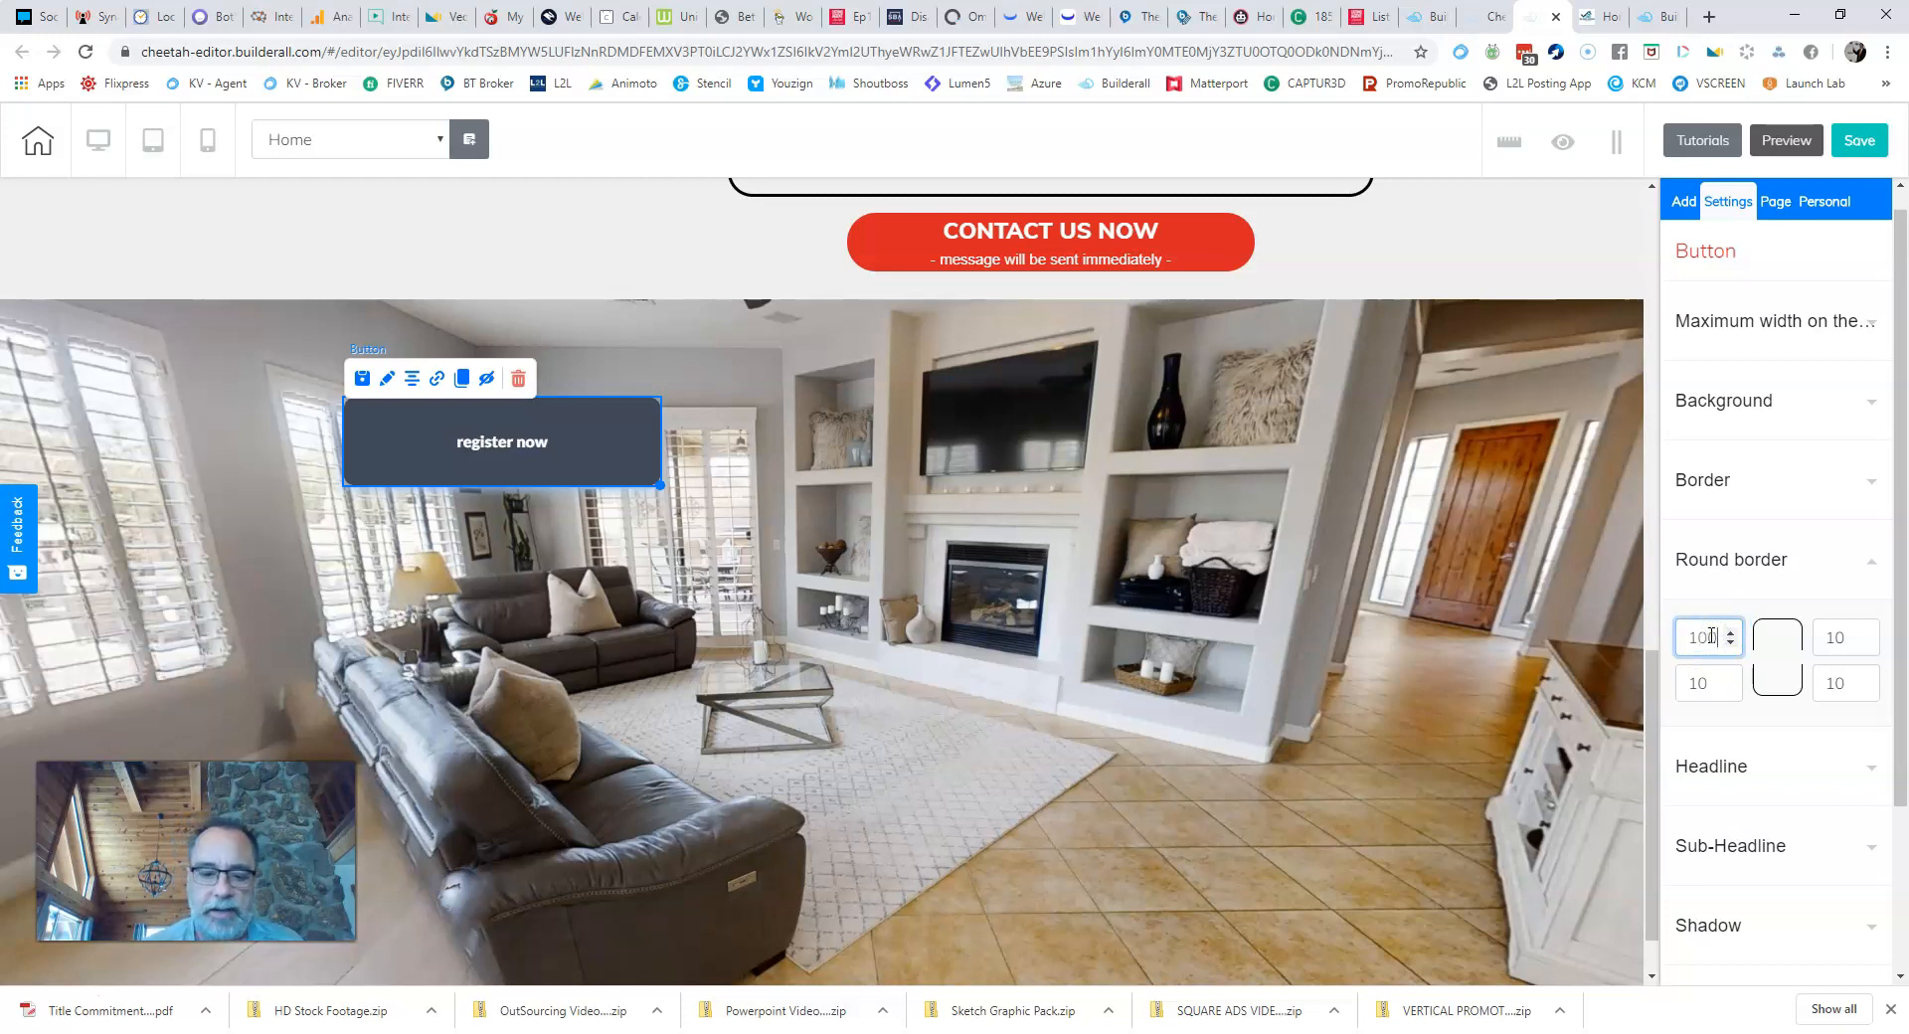
pyautogui.write('0')
pyautogui.press('Tab')
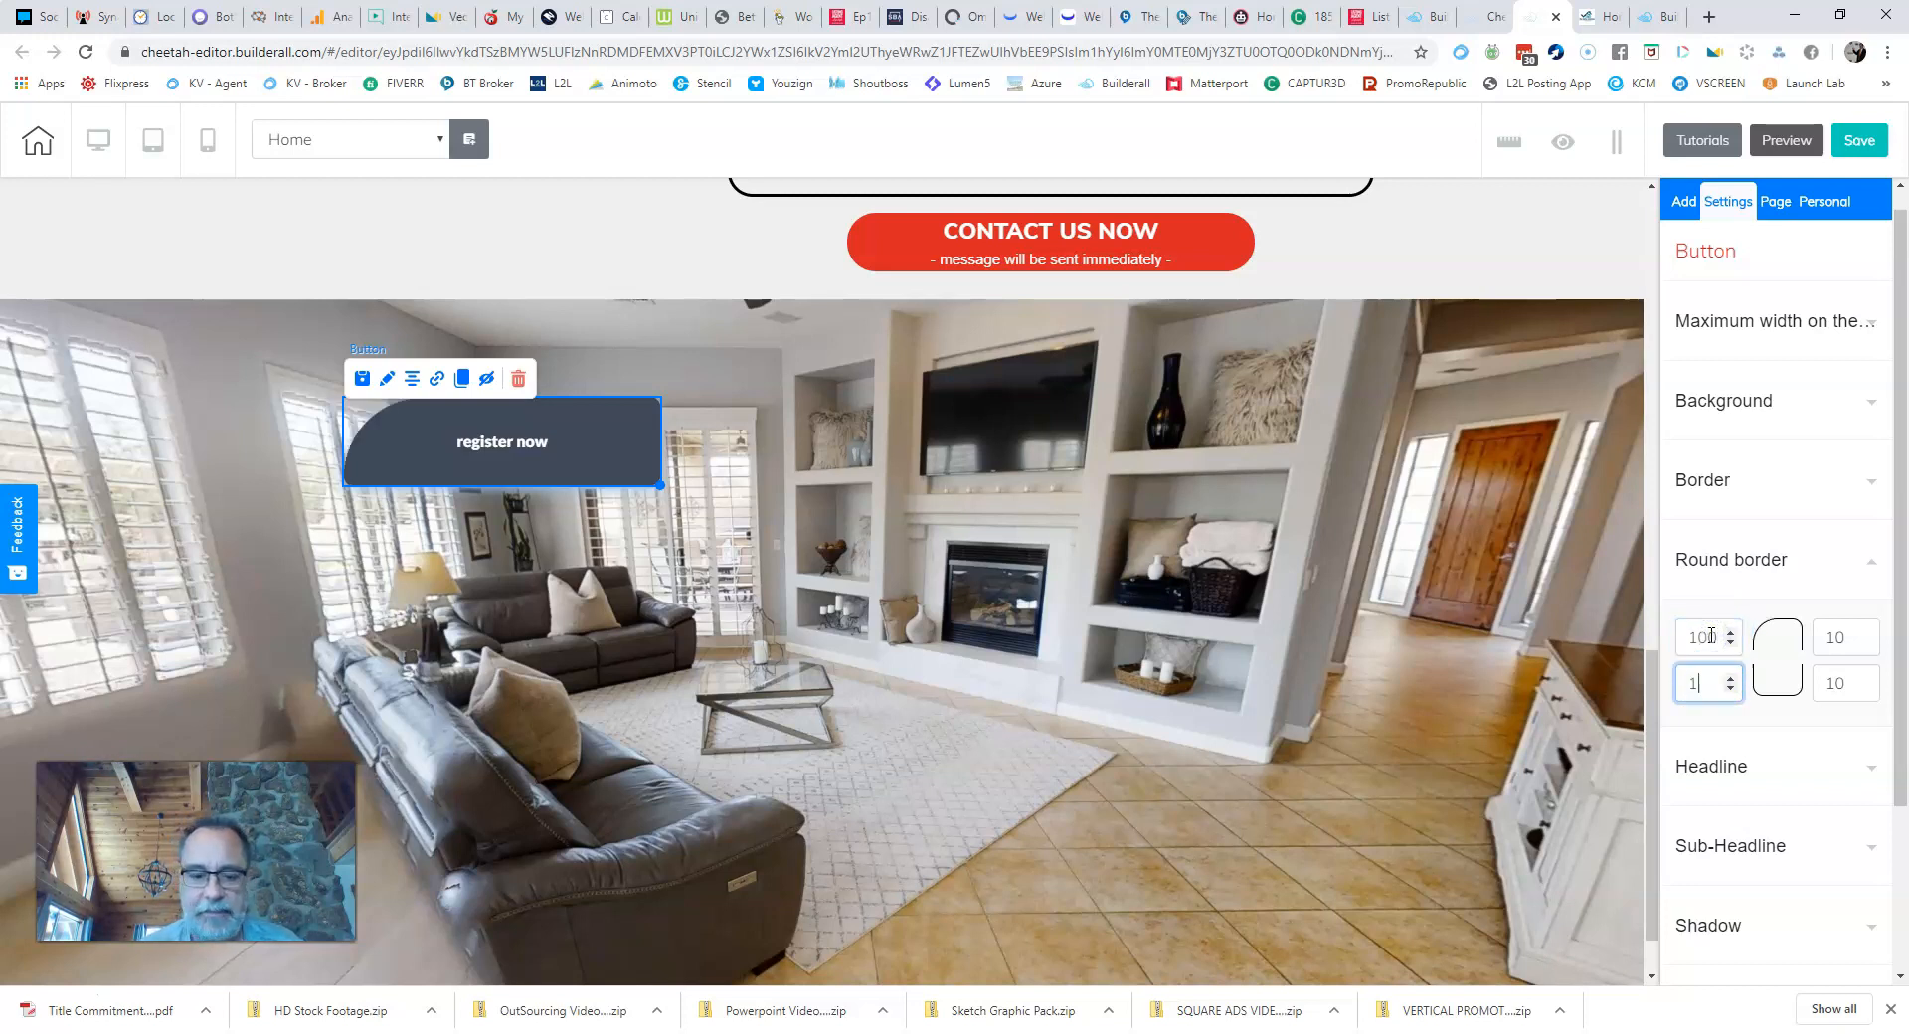
pyautogui.write('0')
pyautogui.press('Tab')
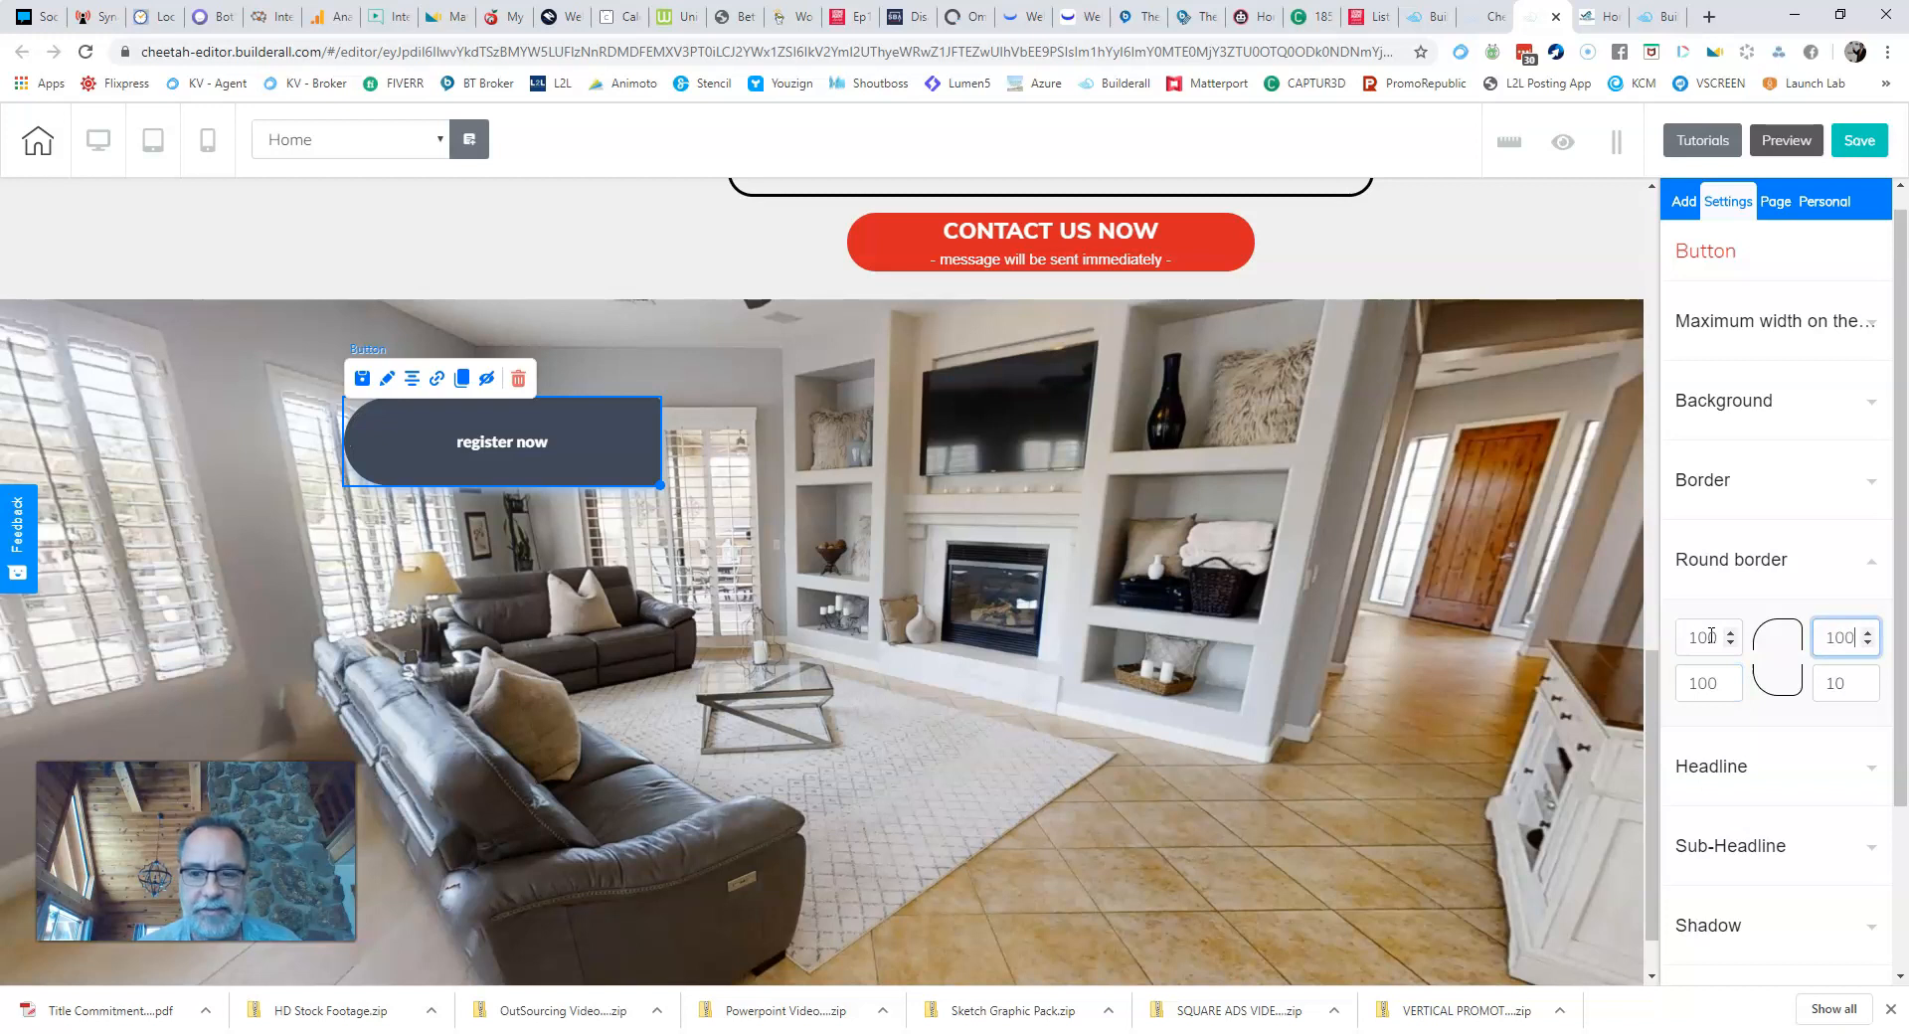
pyautogui.write('0')
pyautogui.press('Tab')
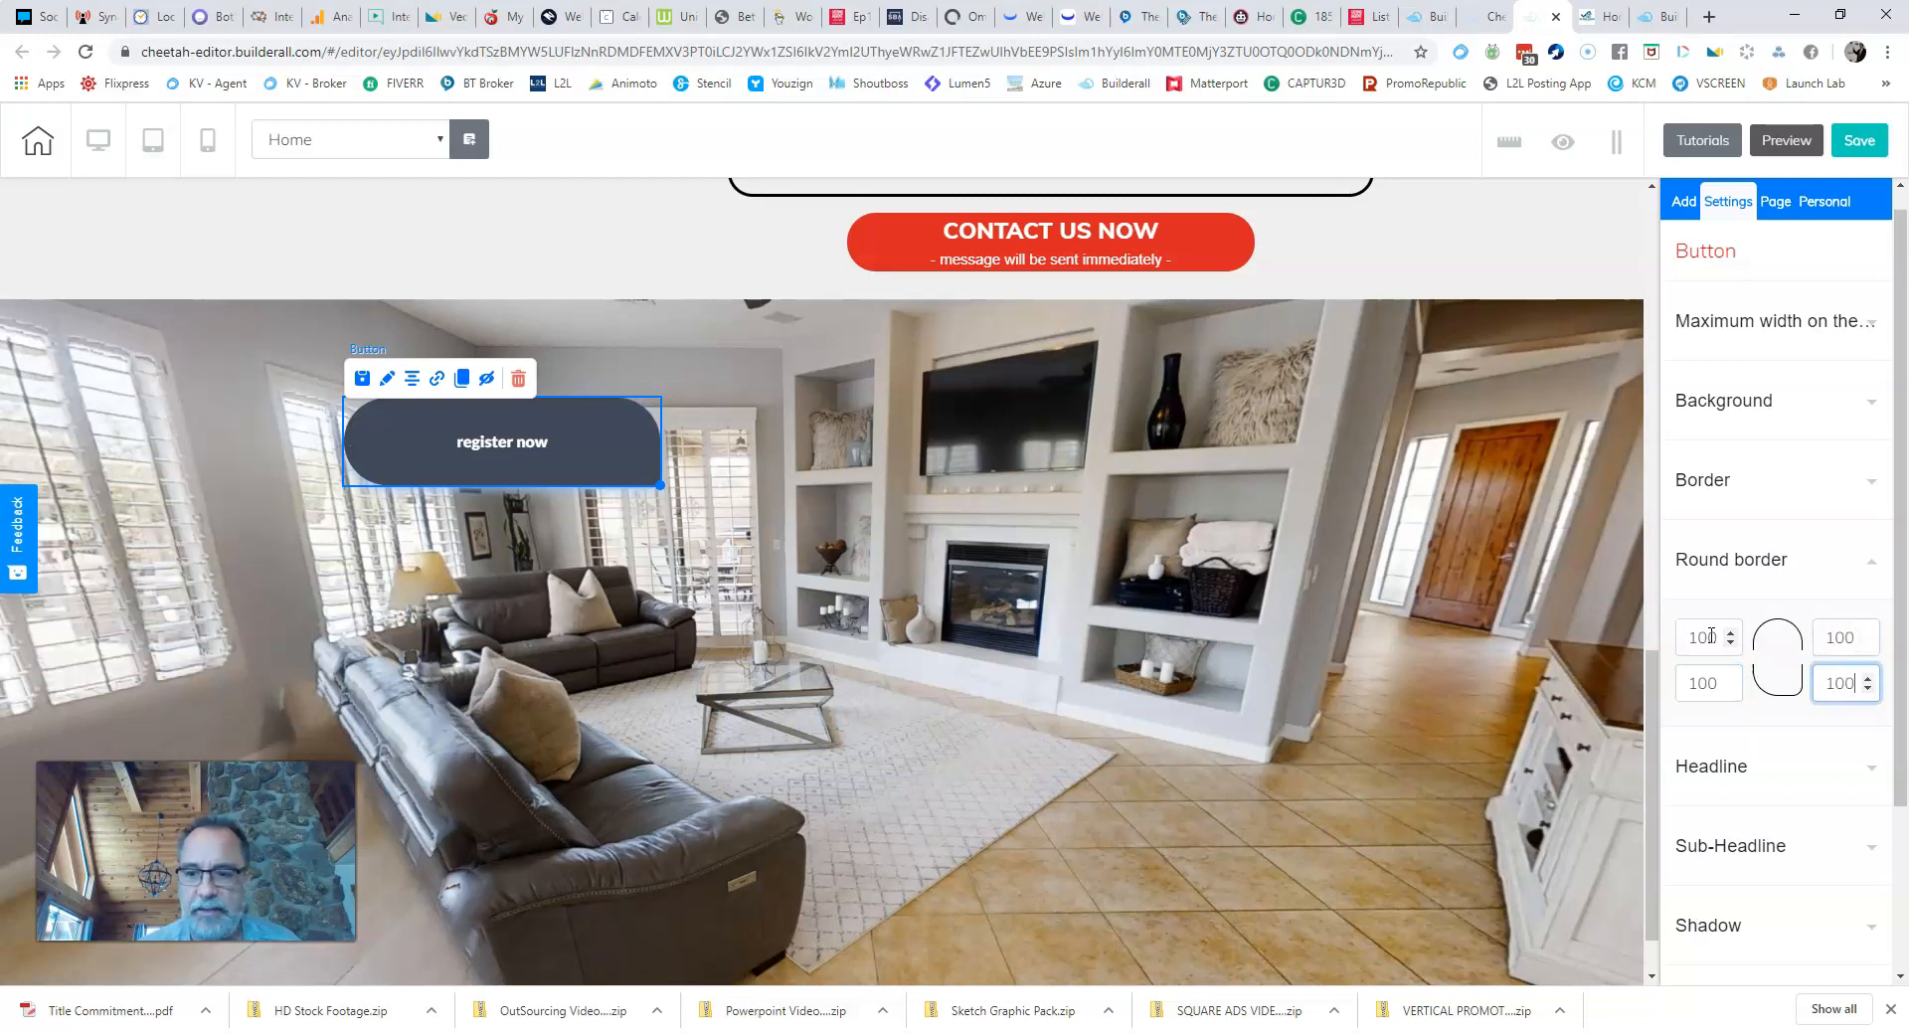
pyautogui.write('0')
pyautogui.press('Tab')
pyautogui.scroll(-7, 453, 328)
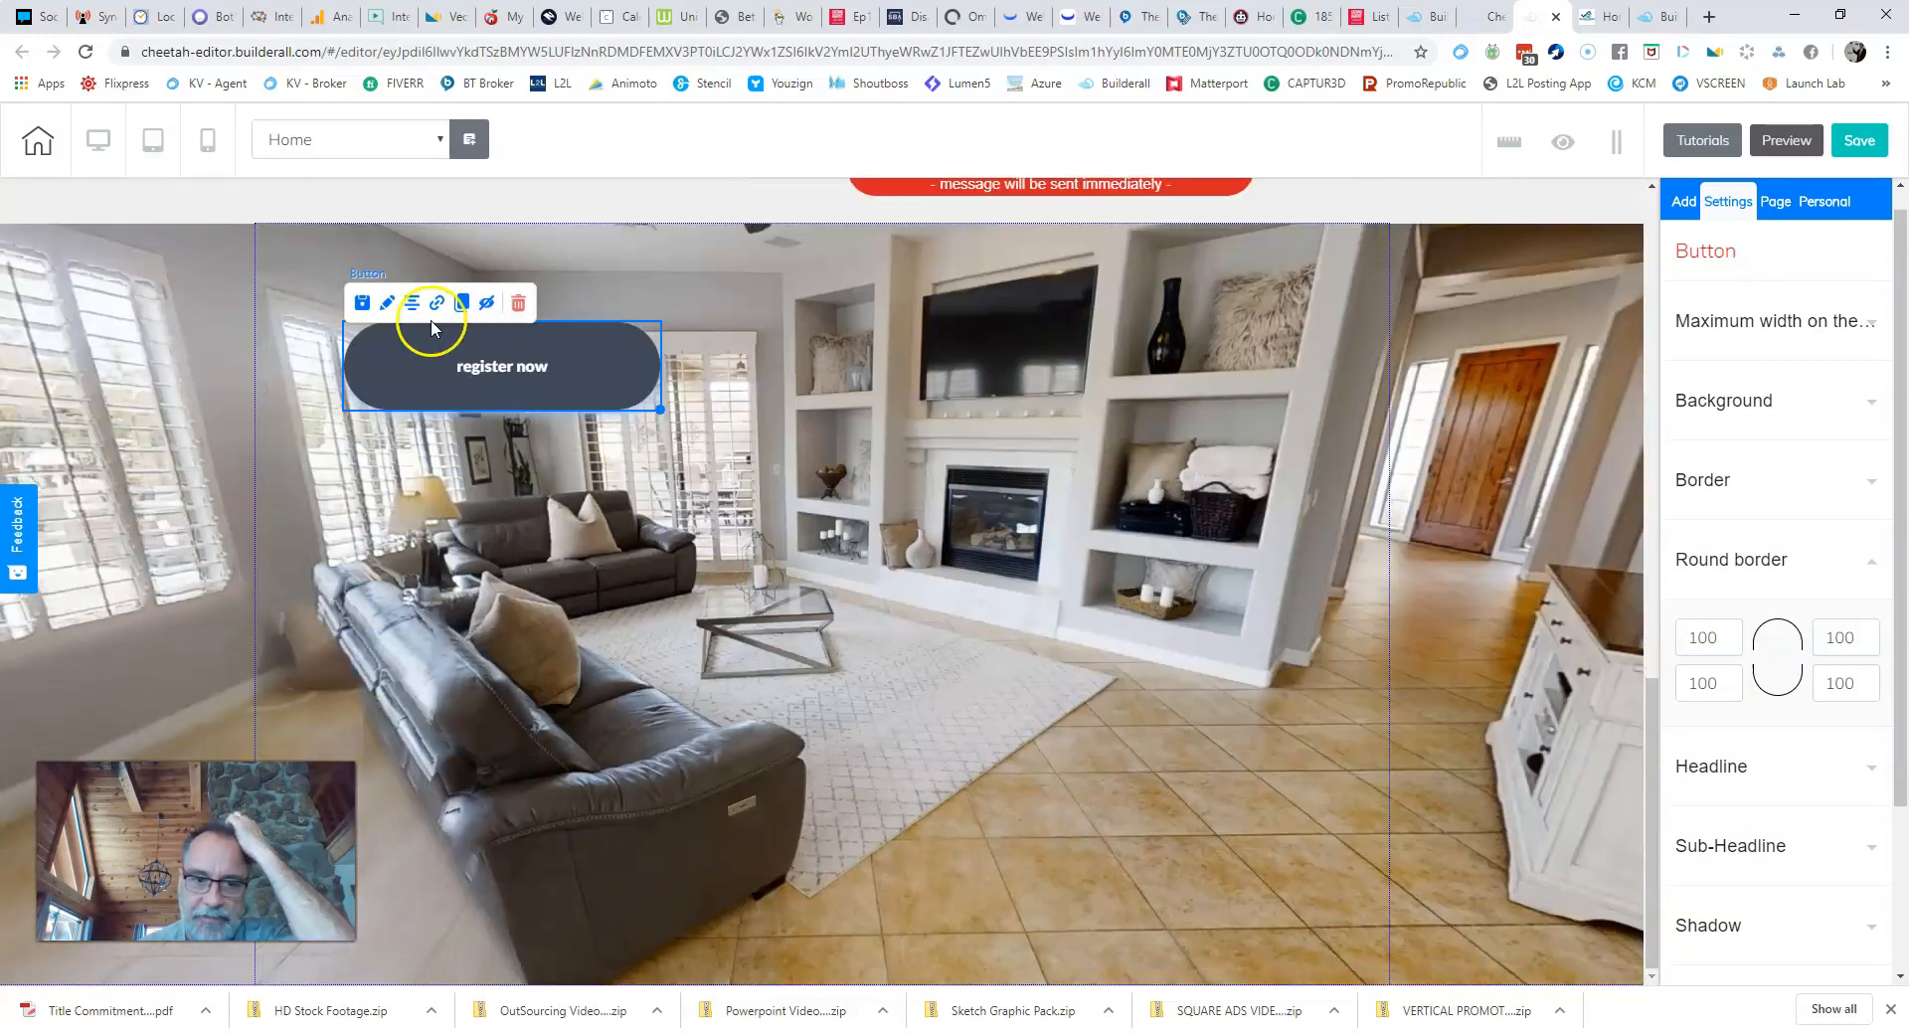
# Step: Open the button's headline settings and compare the example site's button labels with the existing homes-for-sale button on the page
pyautogui.click(1749, 555)
pyautogui.click(1709, 636)
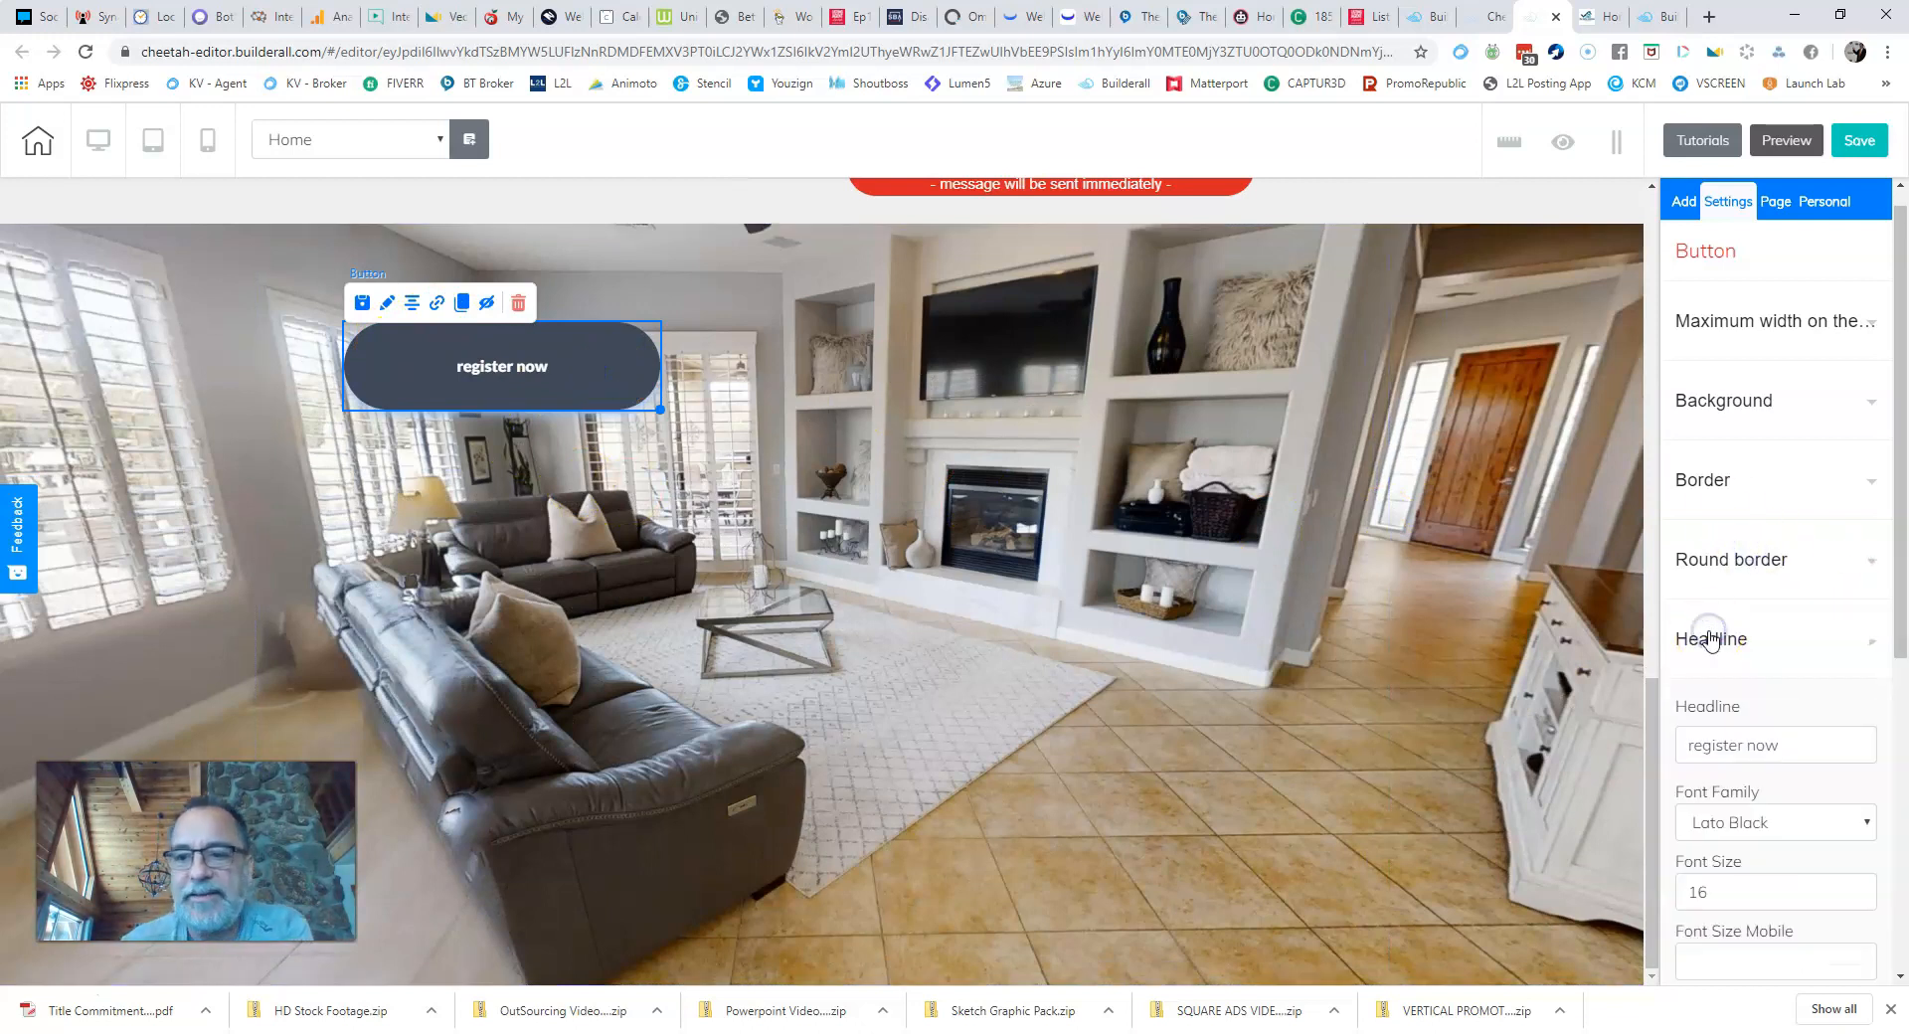
pyautogui.click(1585, 17)
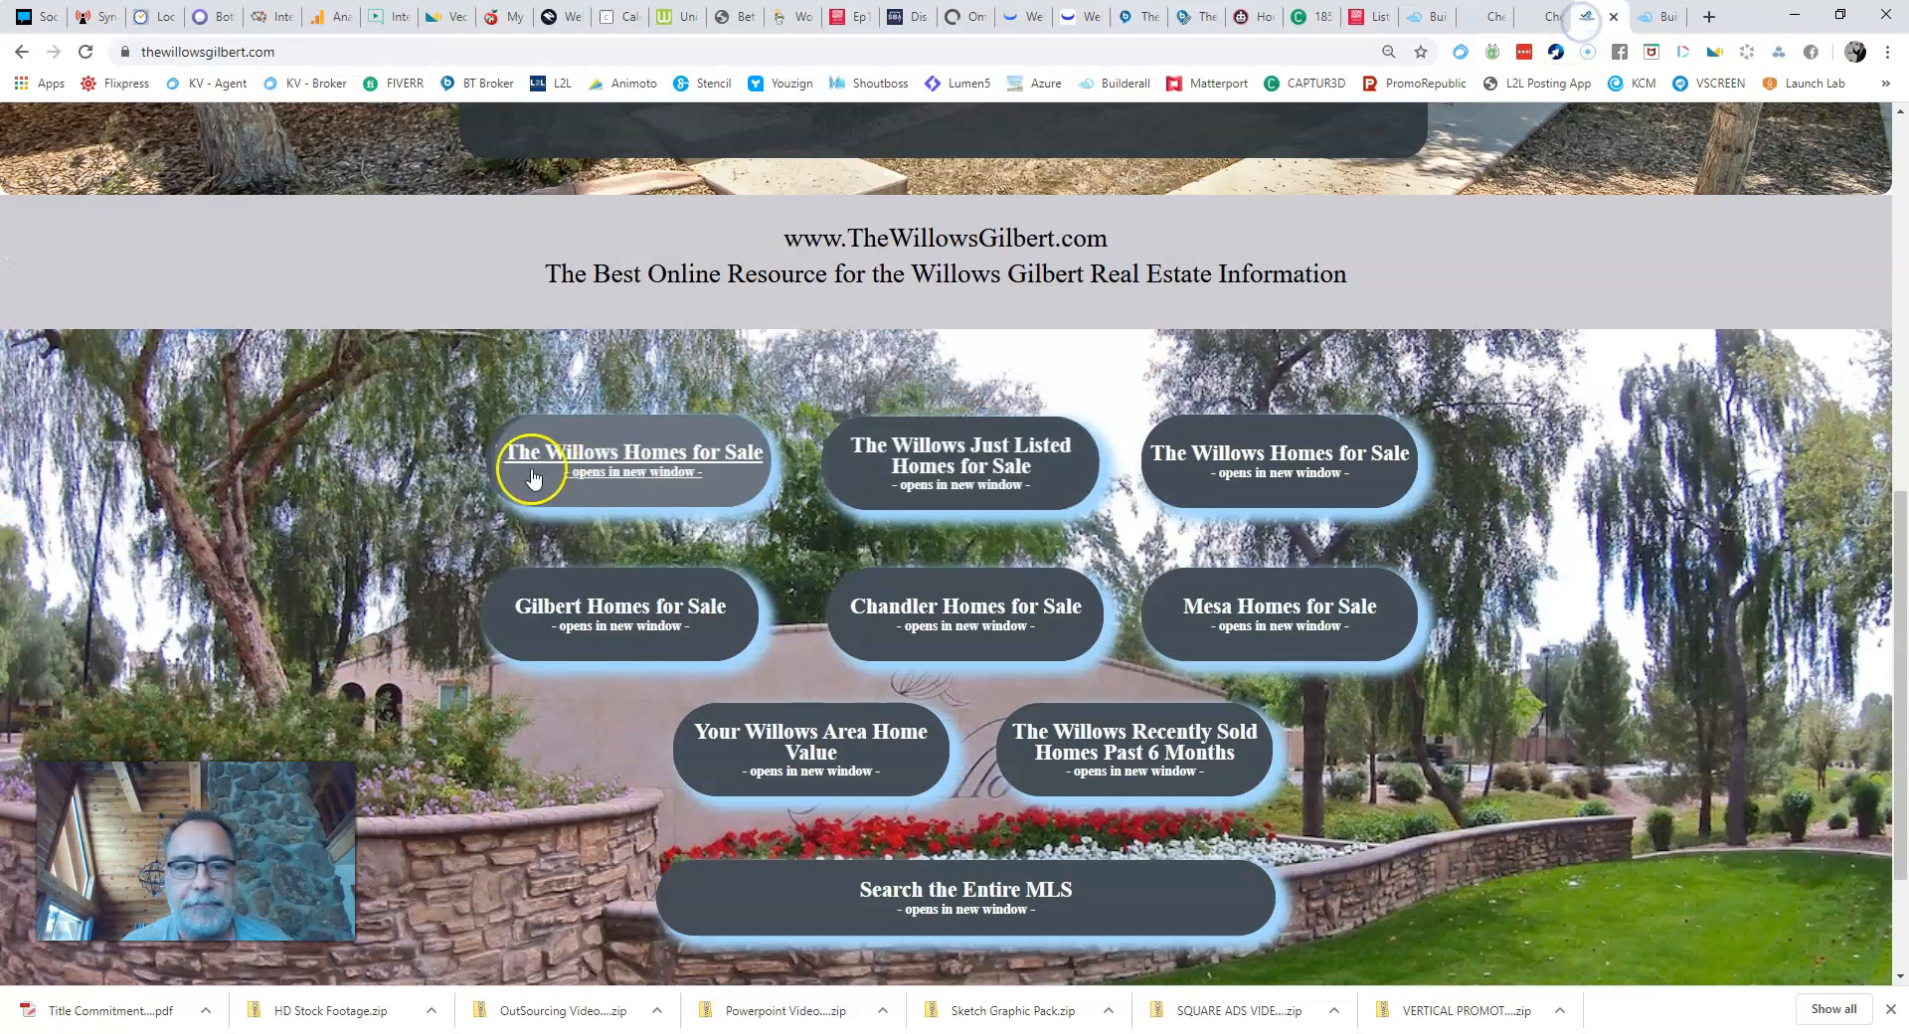
pyautogui.click(1528, 18)
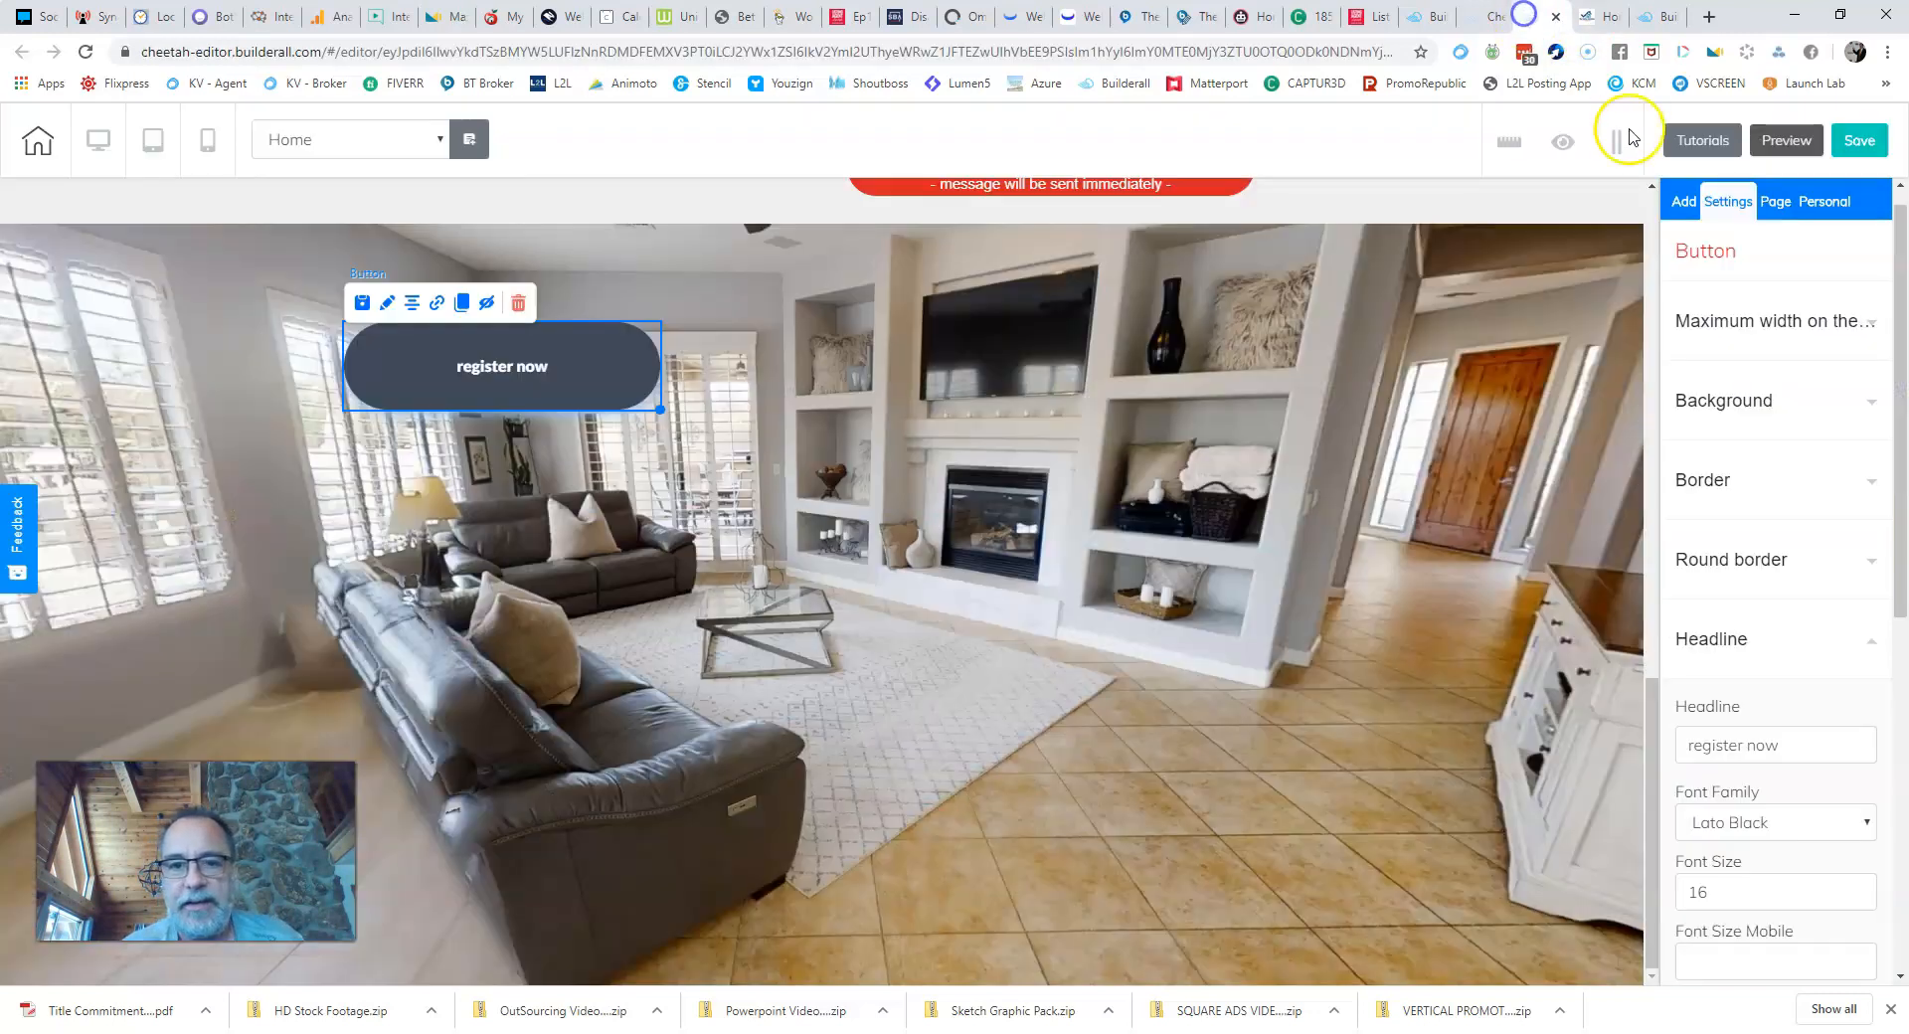
pyautogui.scroll(10, 1278, 452)
pyautogui.scroll(2, 1509, 468)
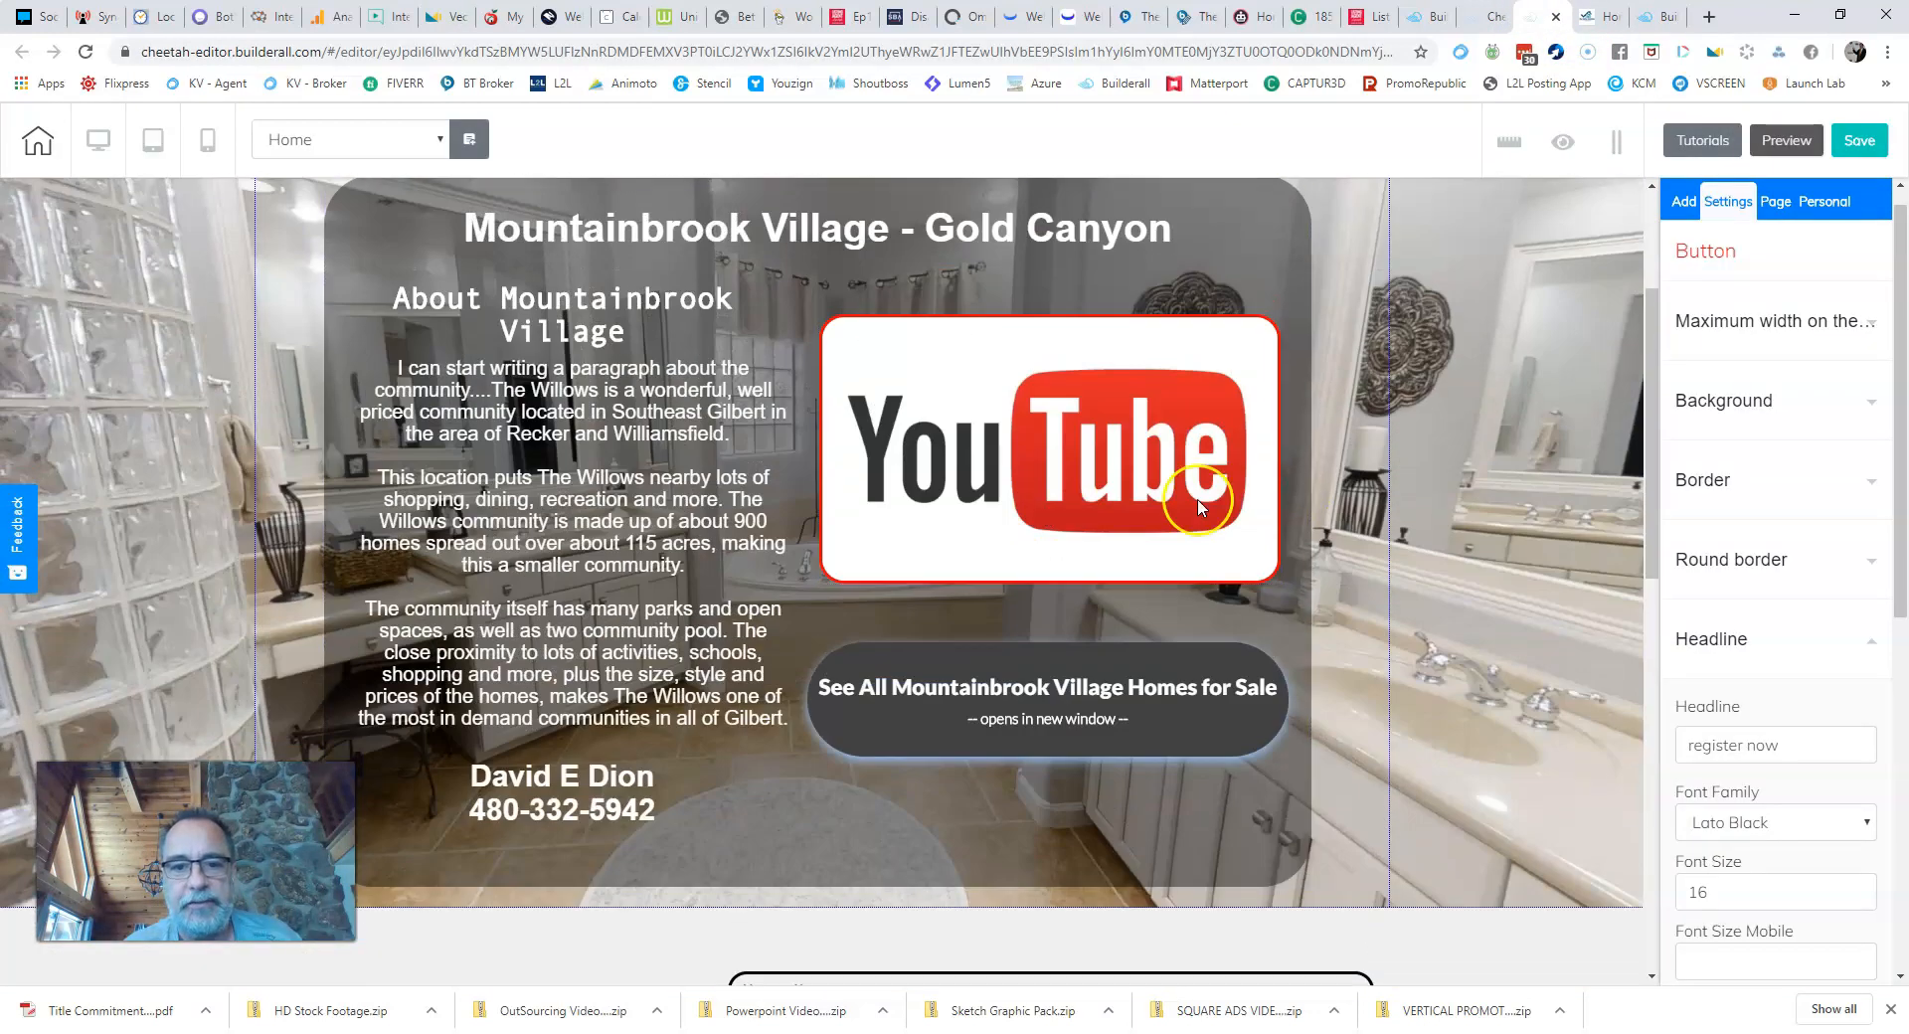
pyautogui.click(1598, 18)
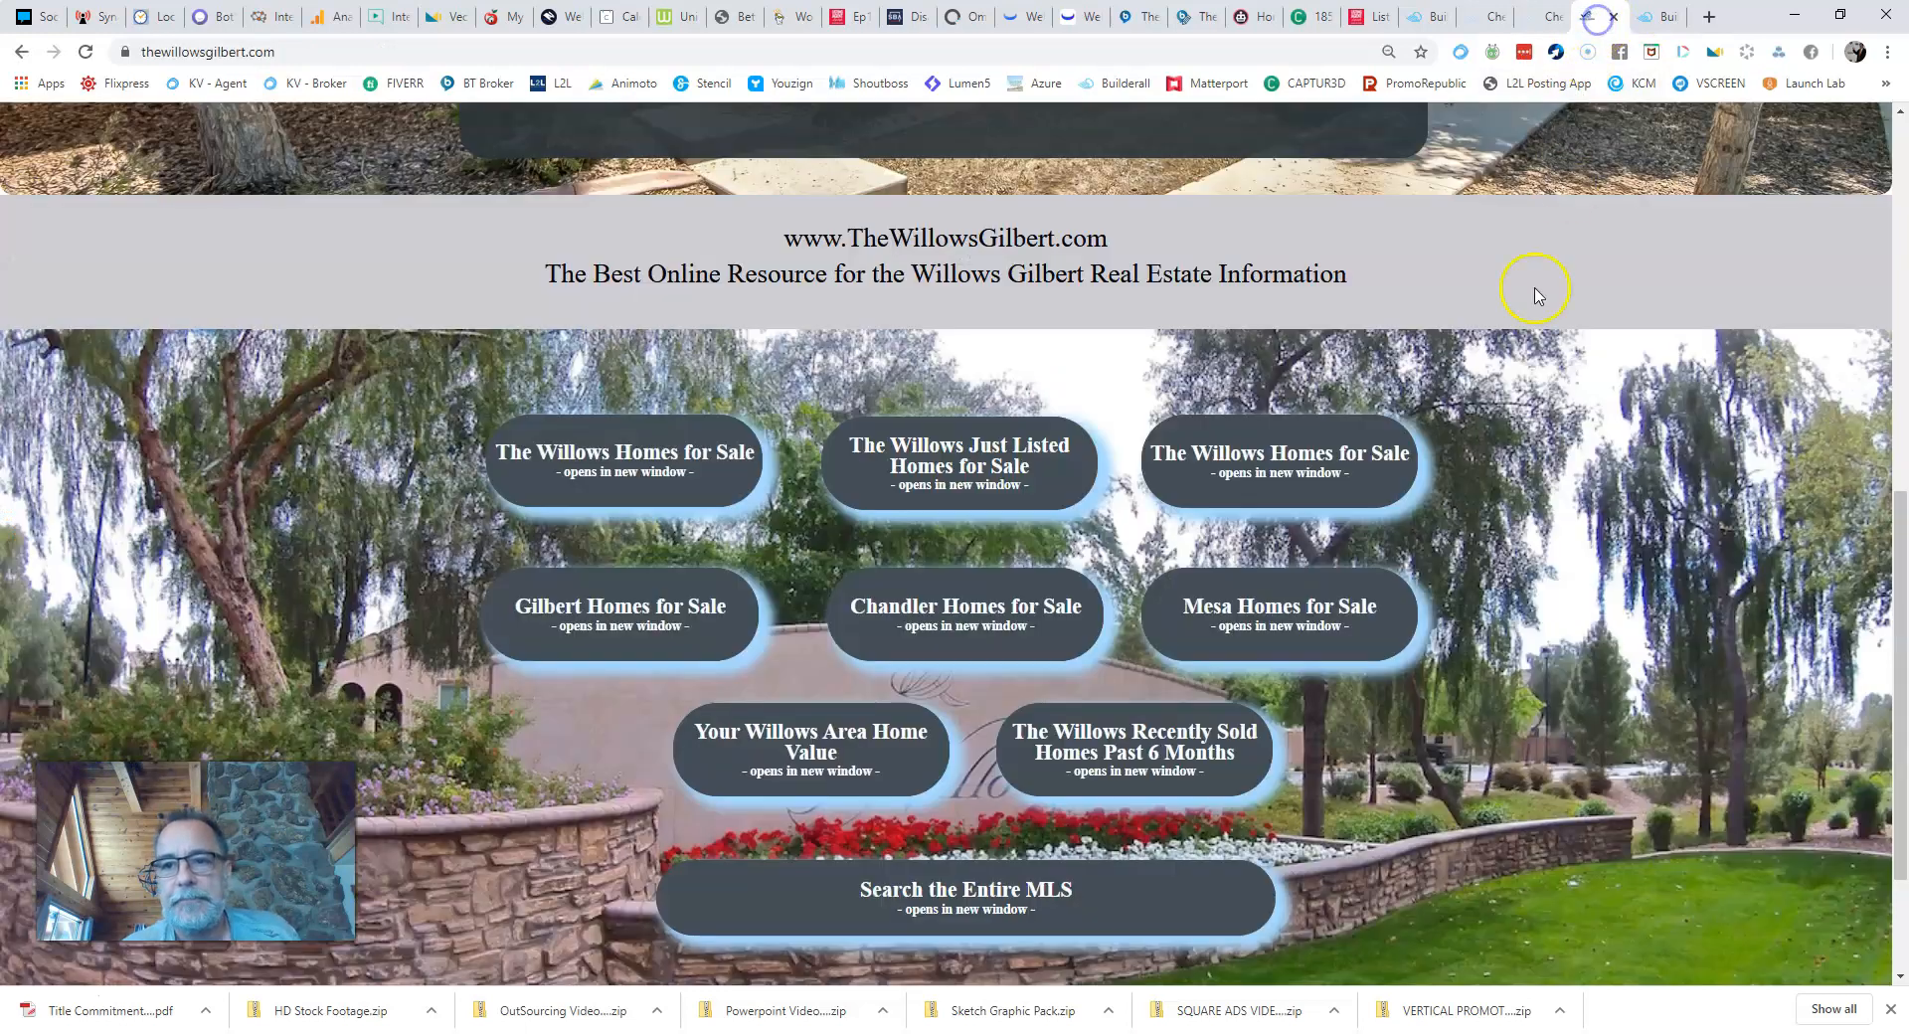
pyautogui.scroll(-1, 1531, 299)
pyautogui.click(1536, 18)
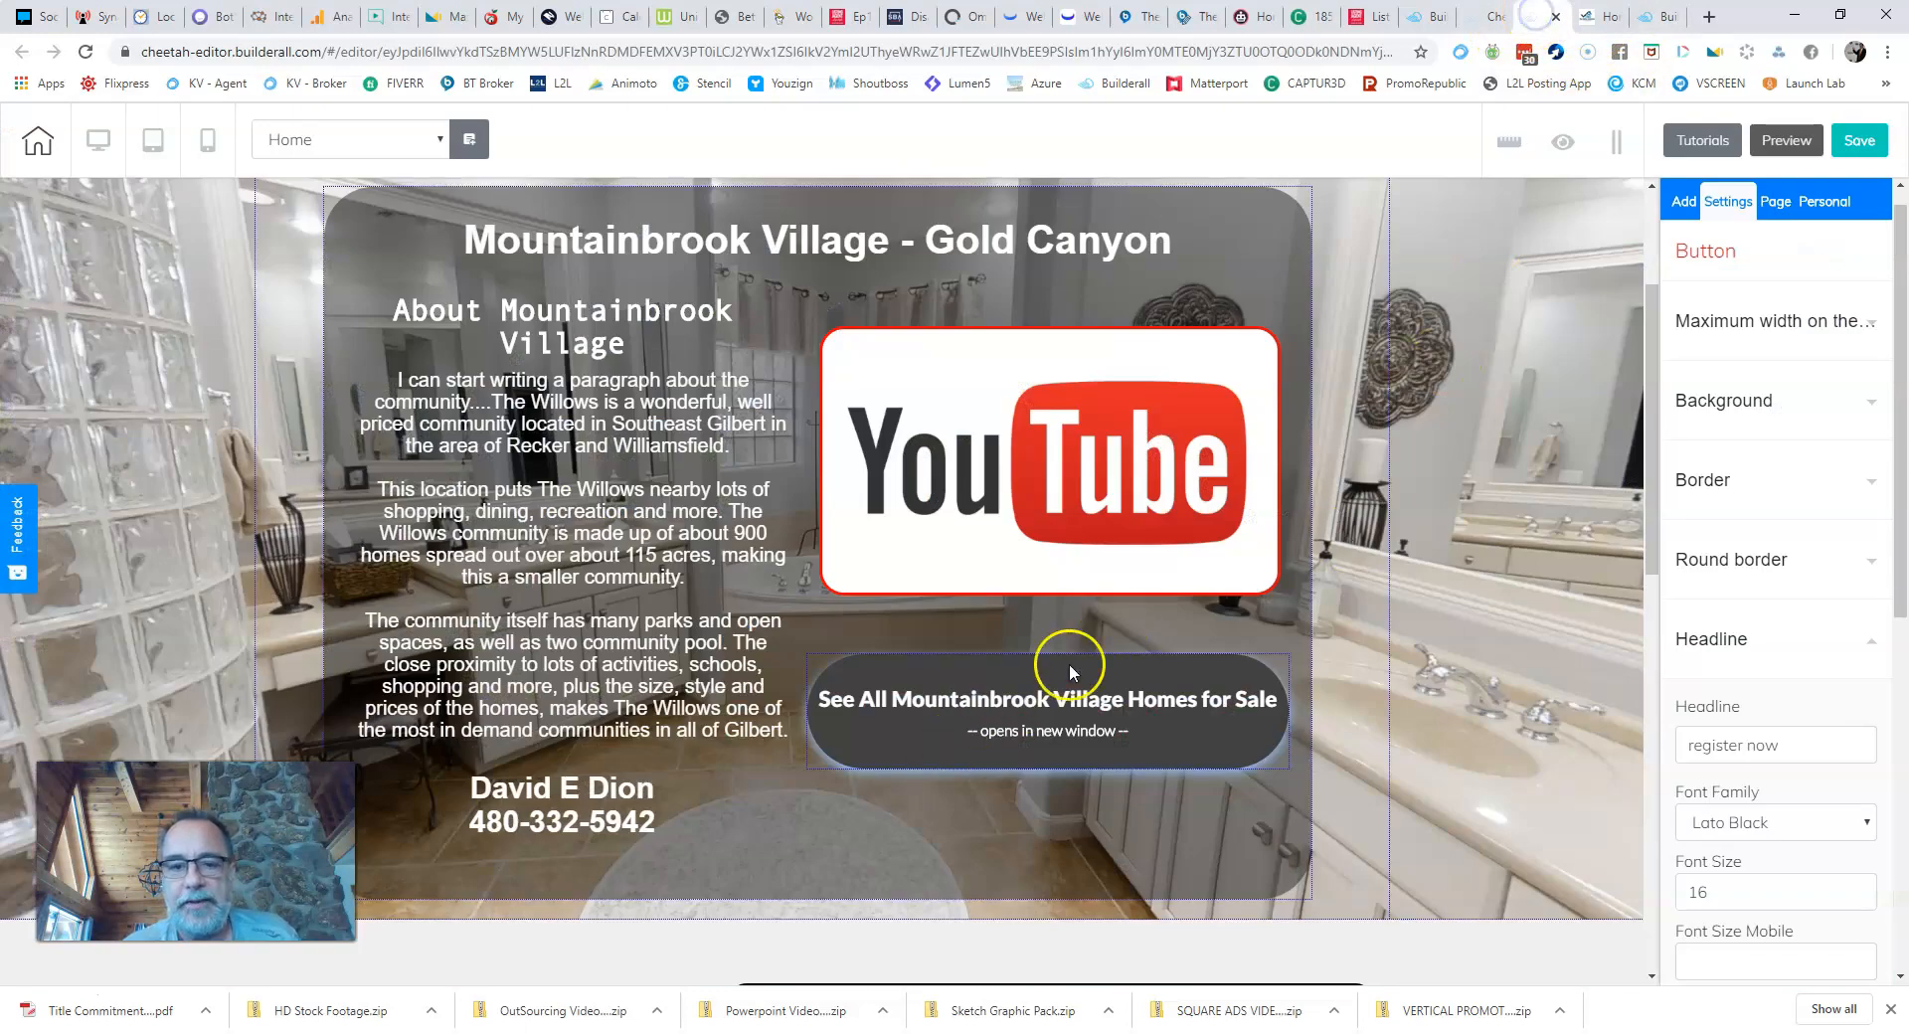
pyautogui.scroll(-10, 703, 647)
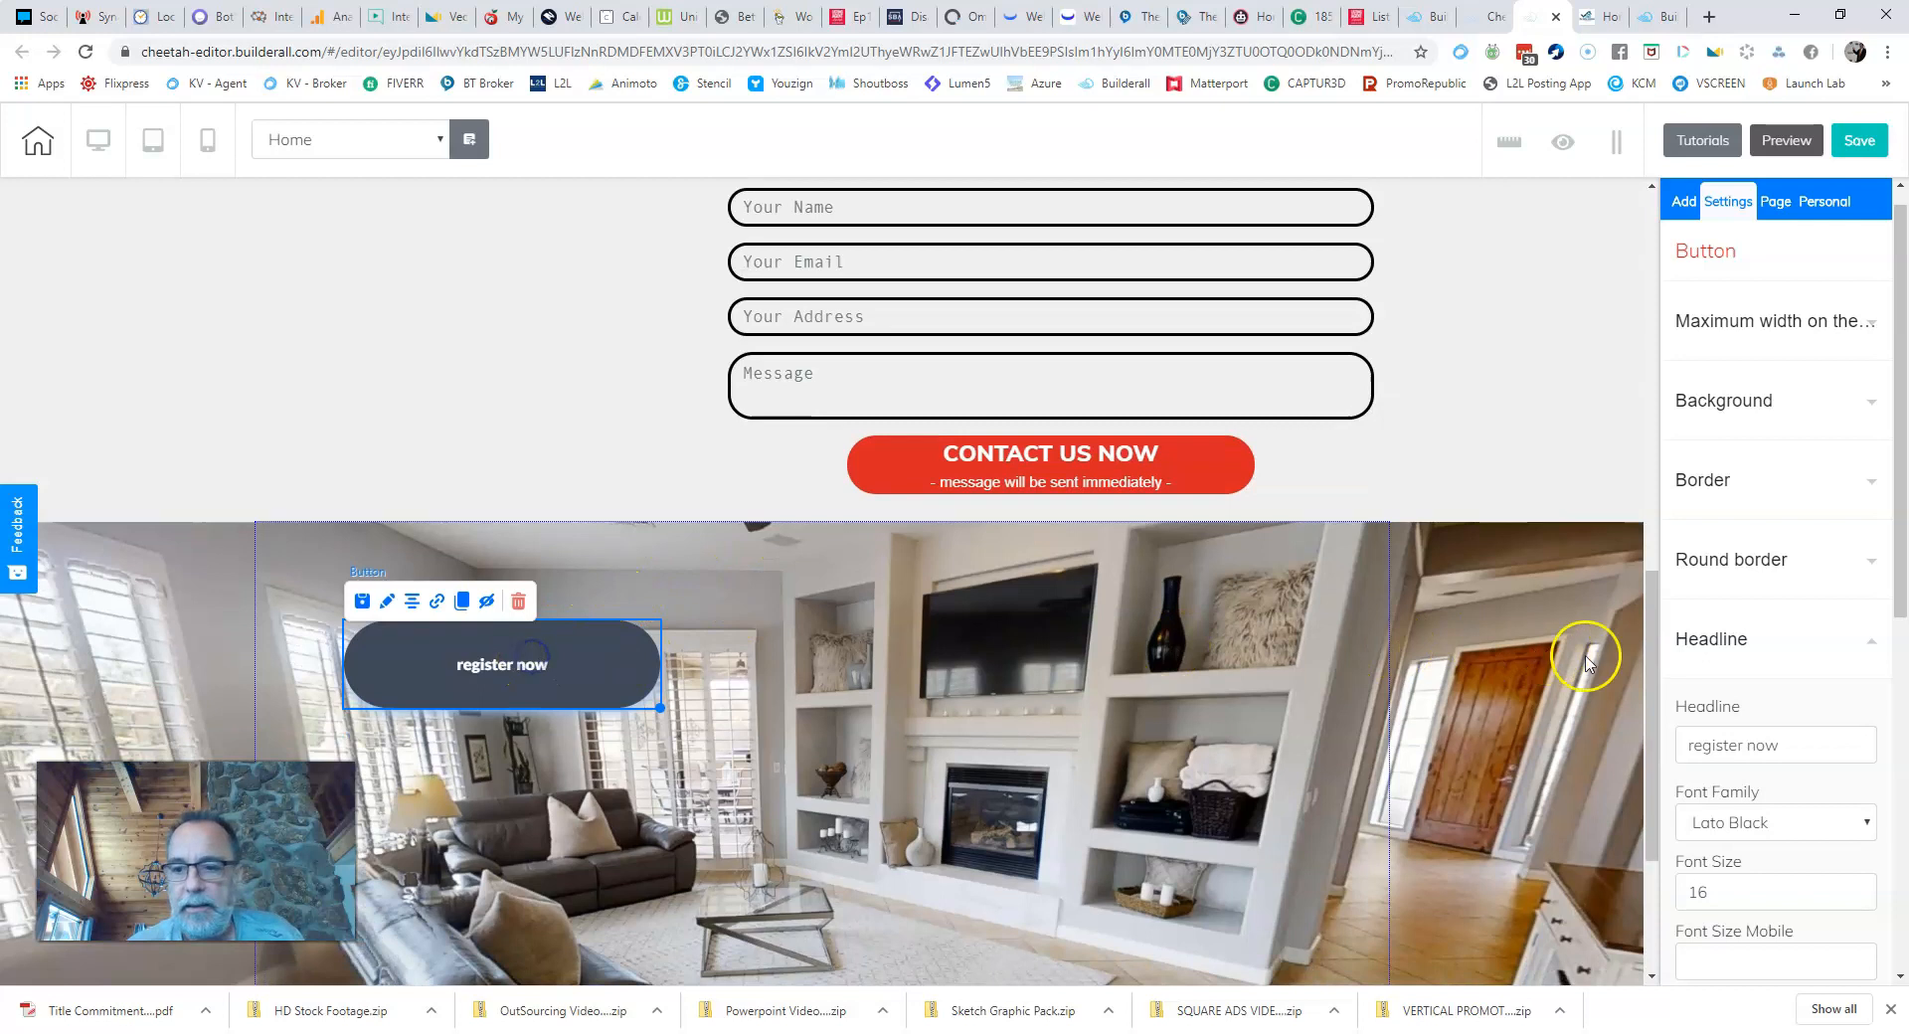
pyautogui.scroll(-3, 1784, 666)
# Step: Replace the button's headline text with "Mountainbrook Village Homes for Sale"
pyautogui.click(1794, 435)
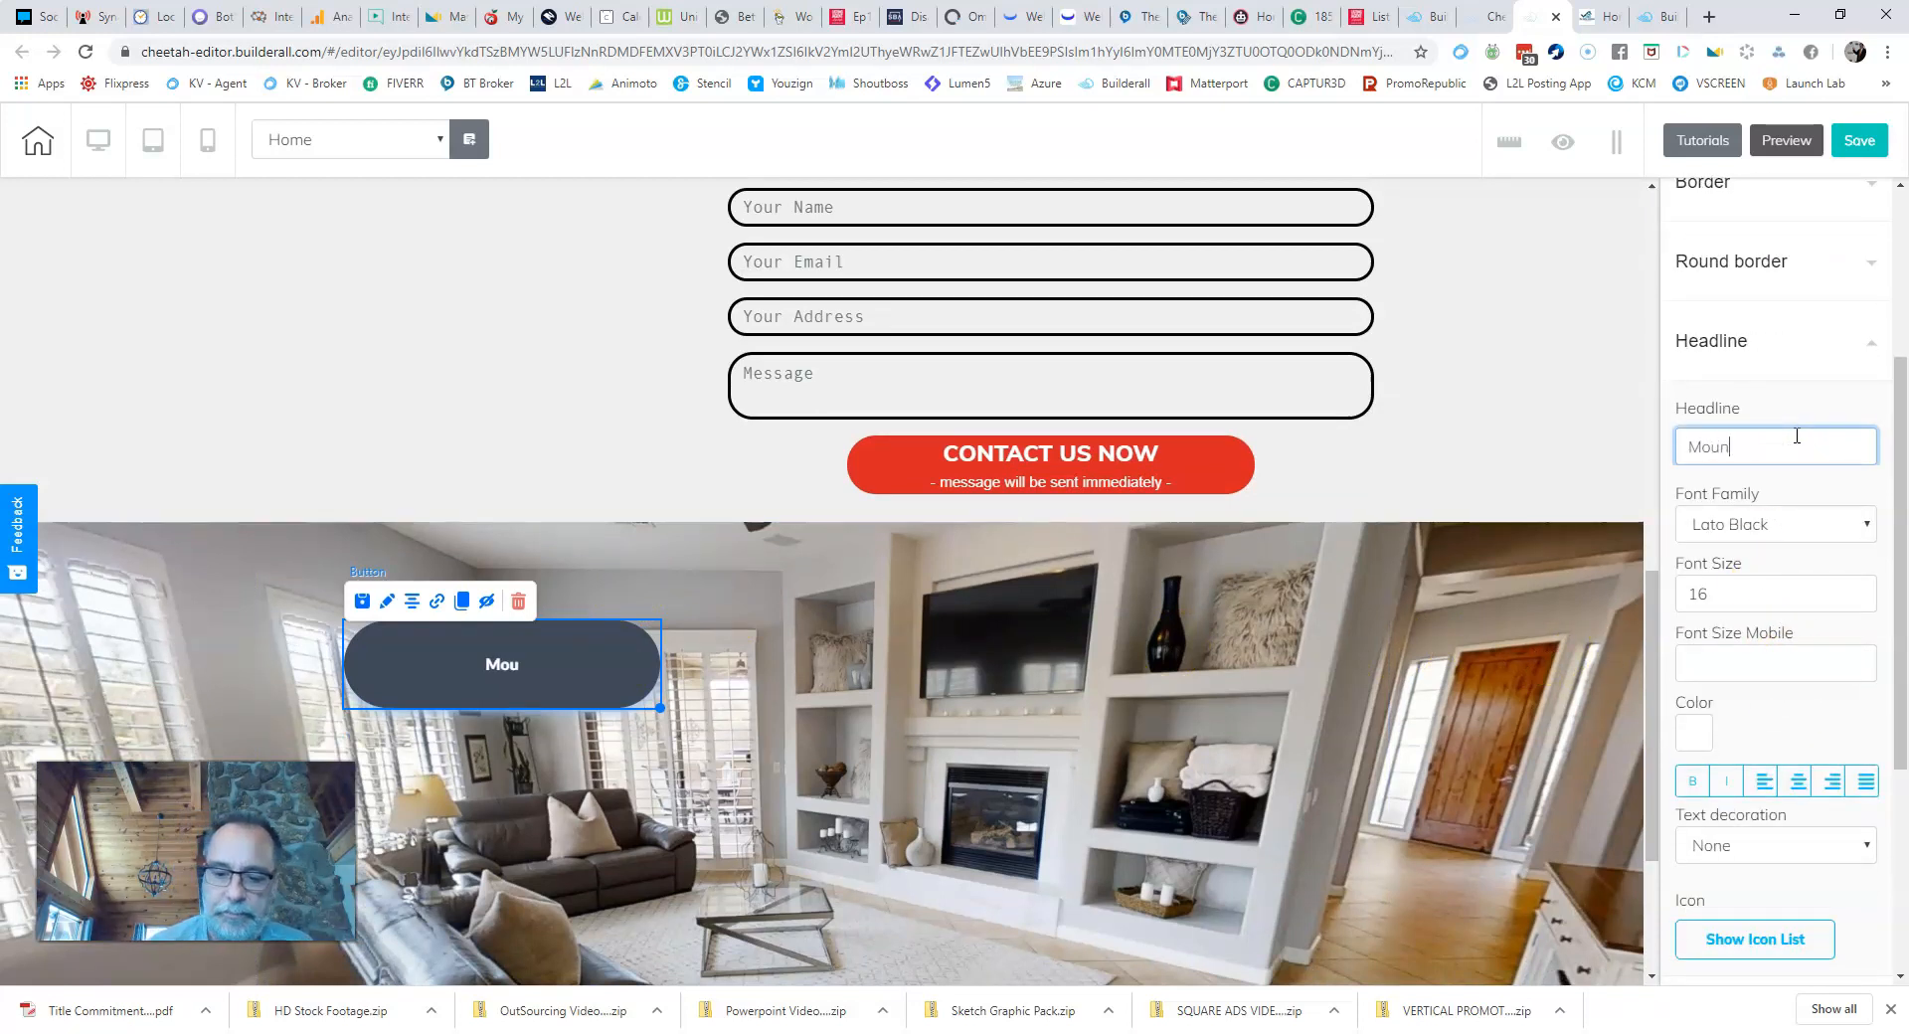
pyautogui.write('Mountainbrook')
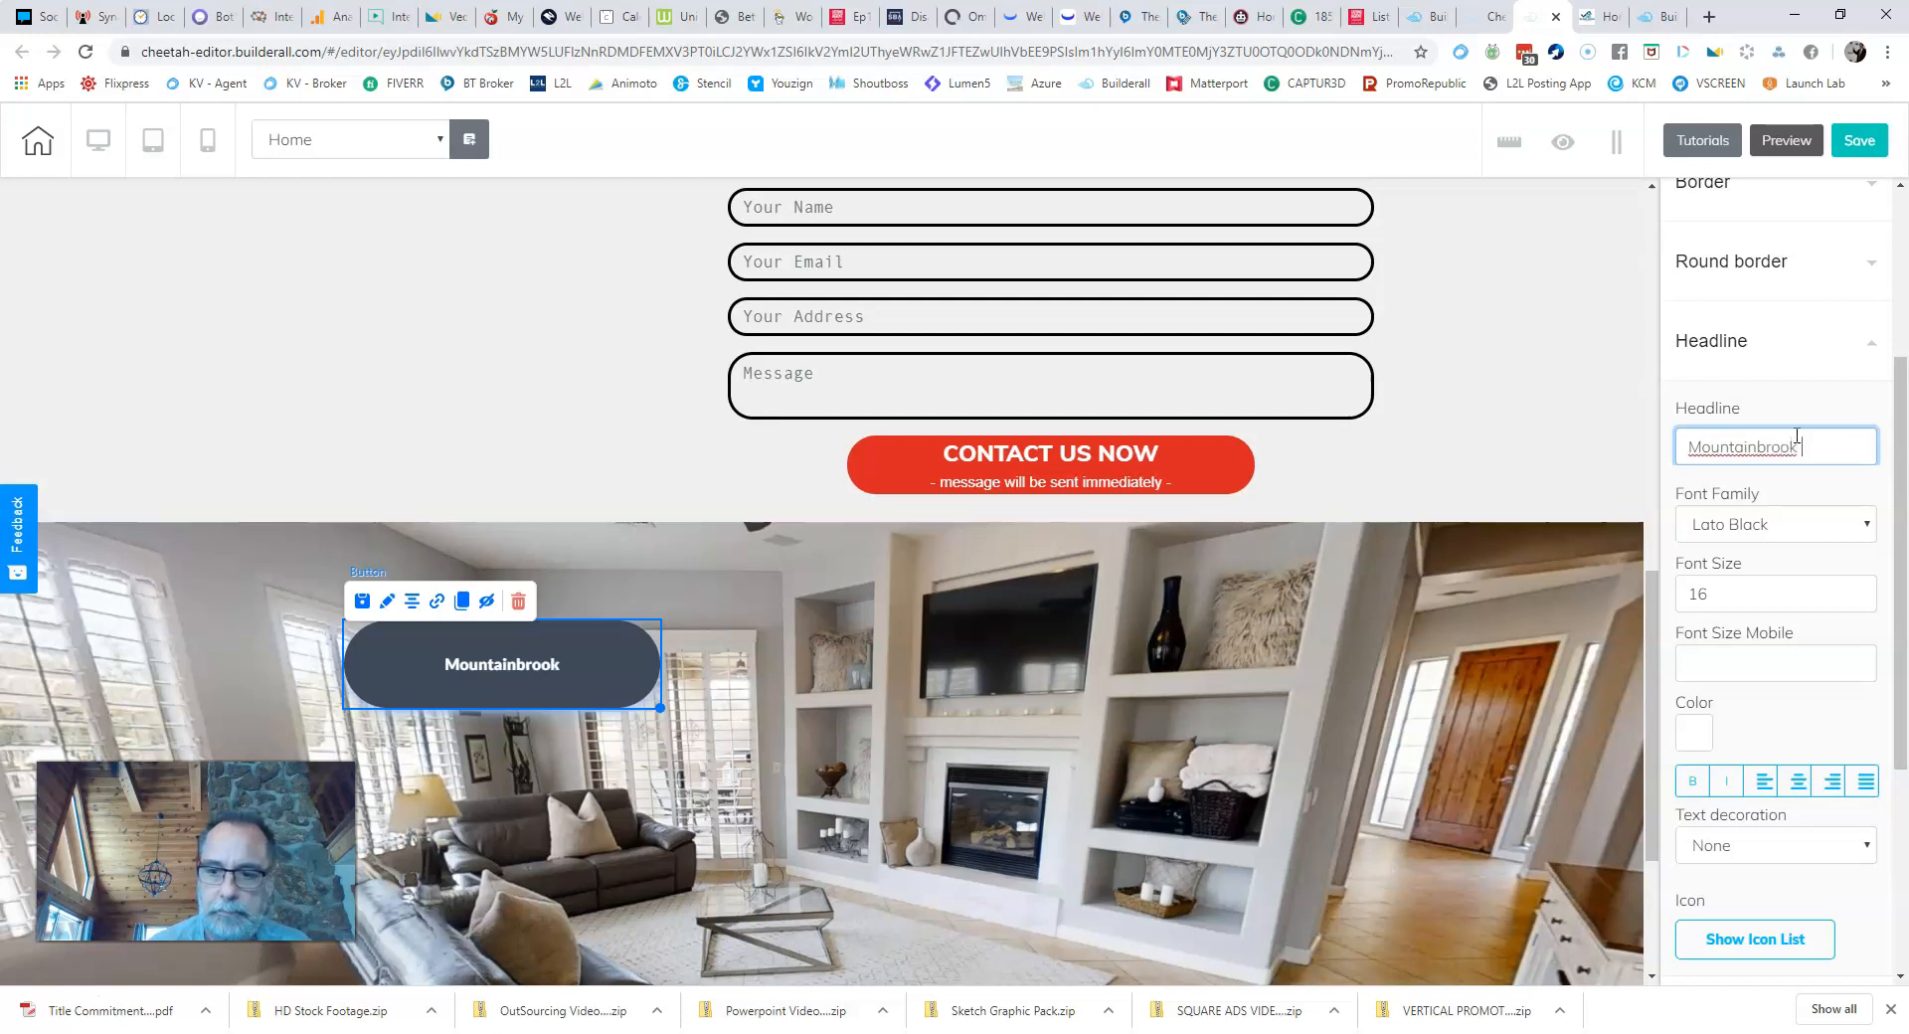
pyautogui.write(' Village Homes')
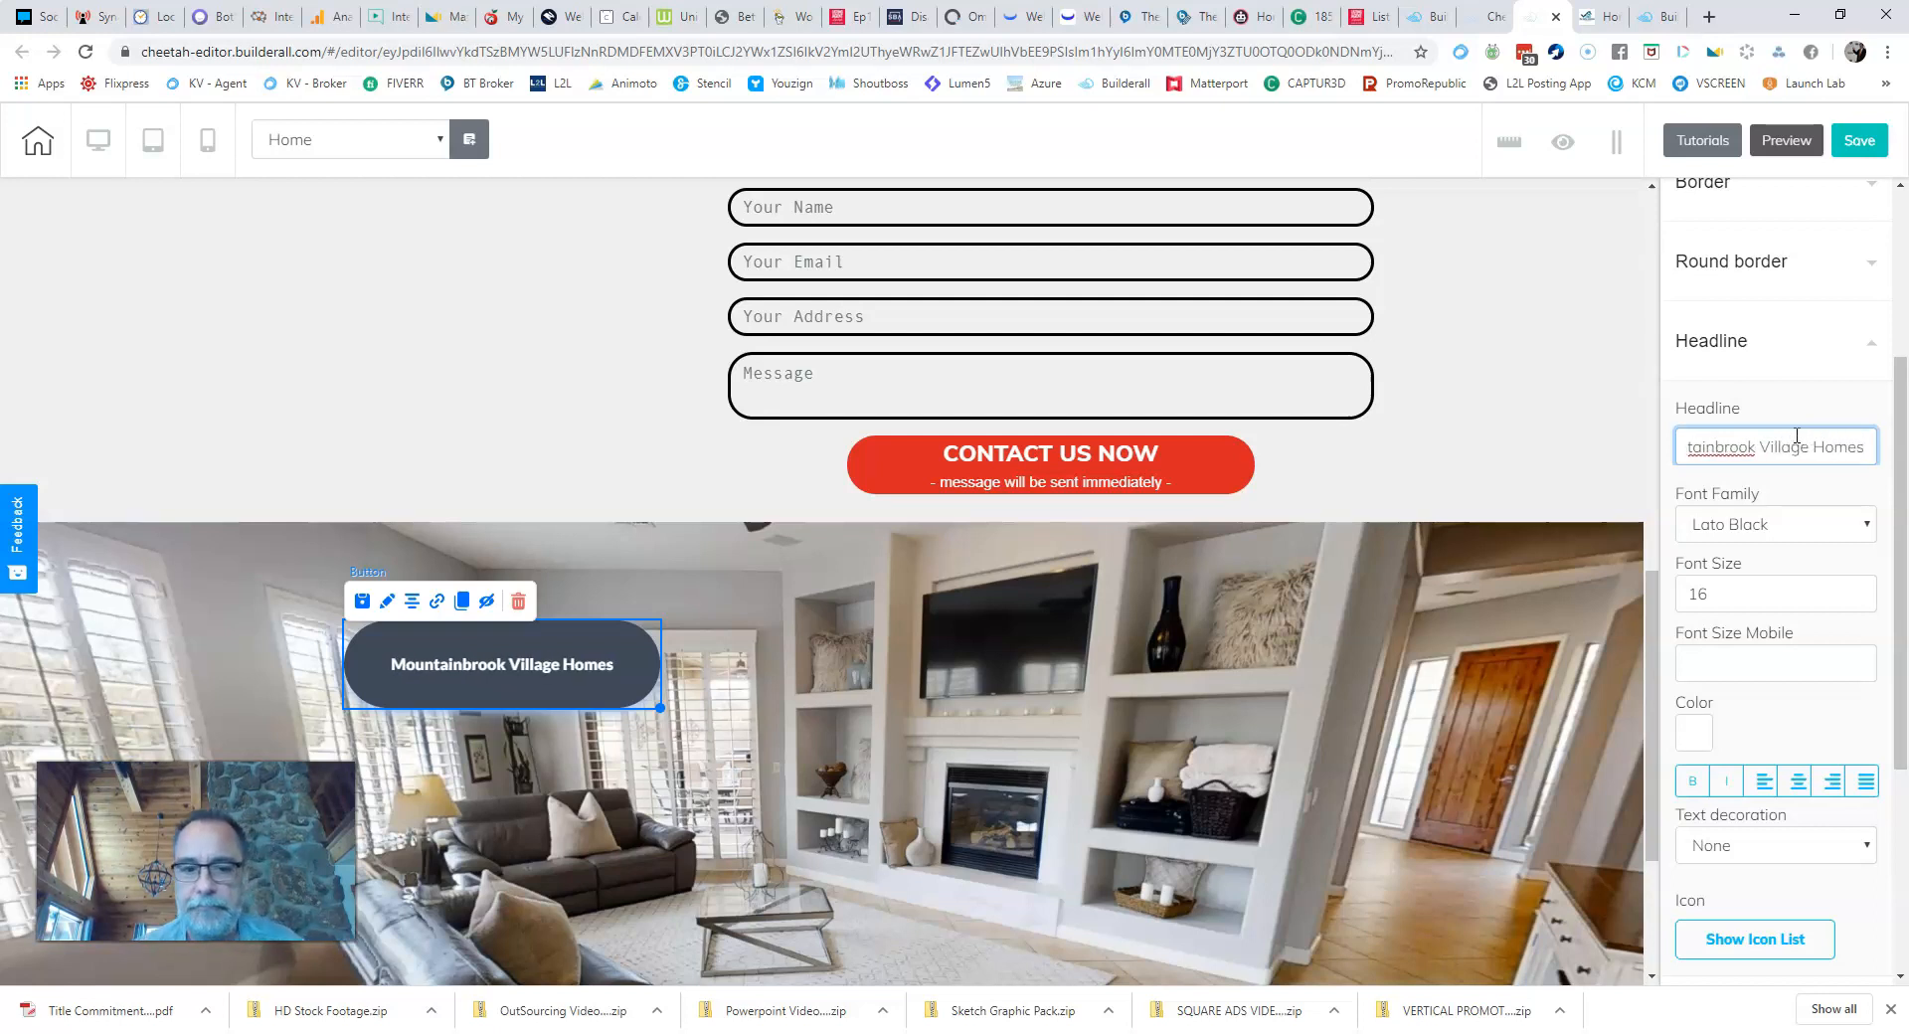
pyautogui.write(' for Sale')
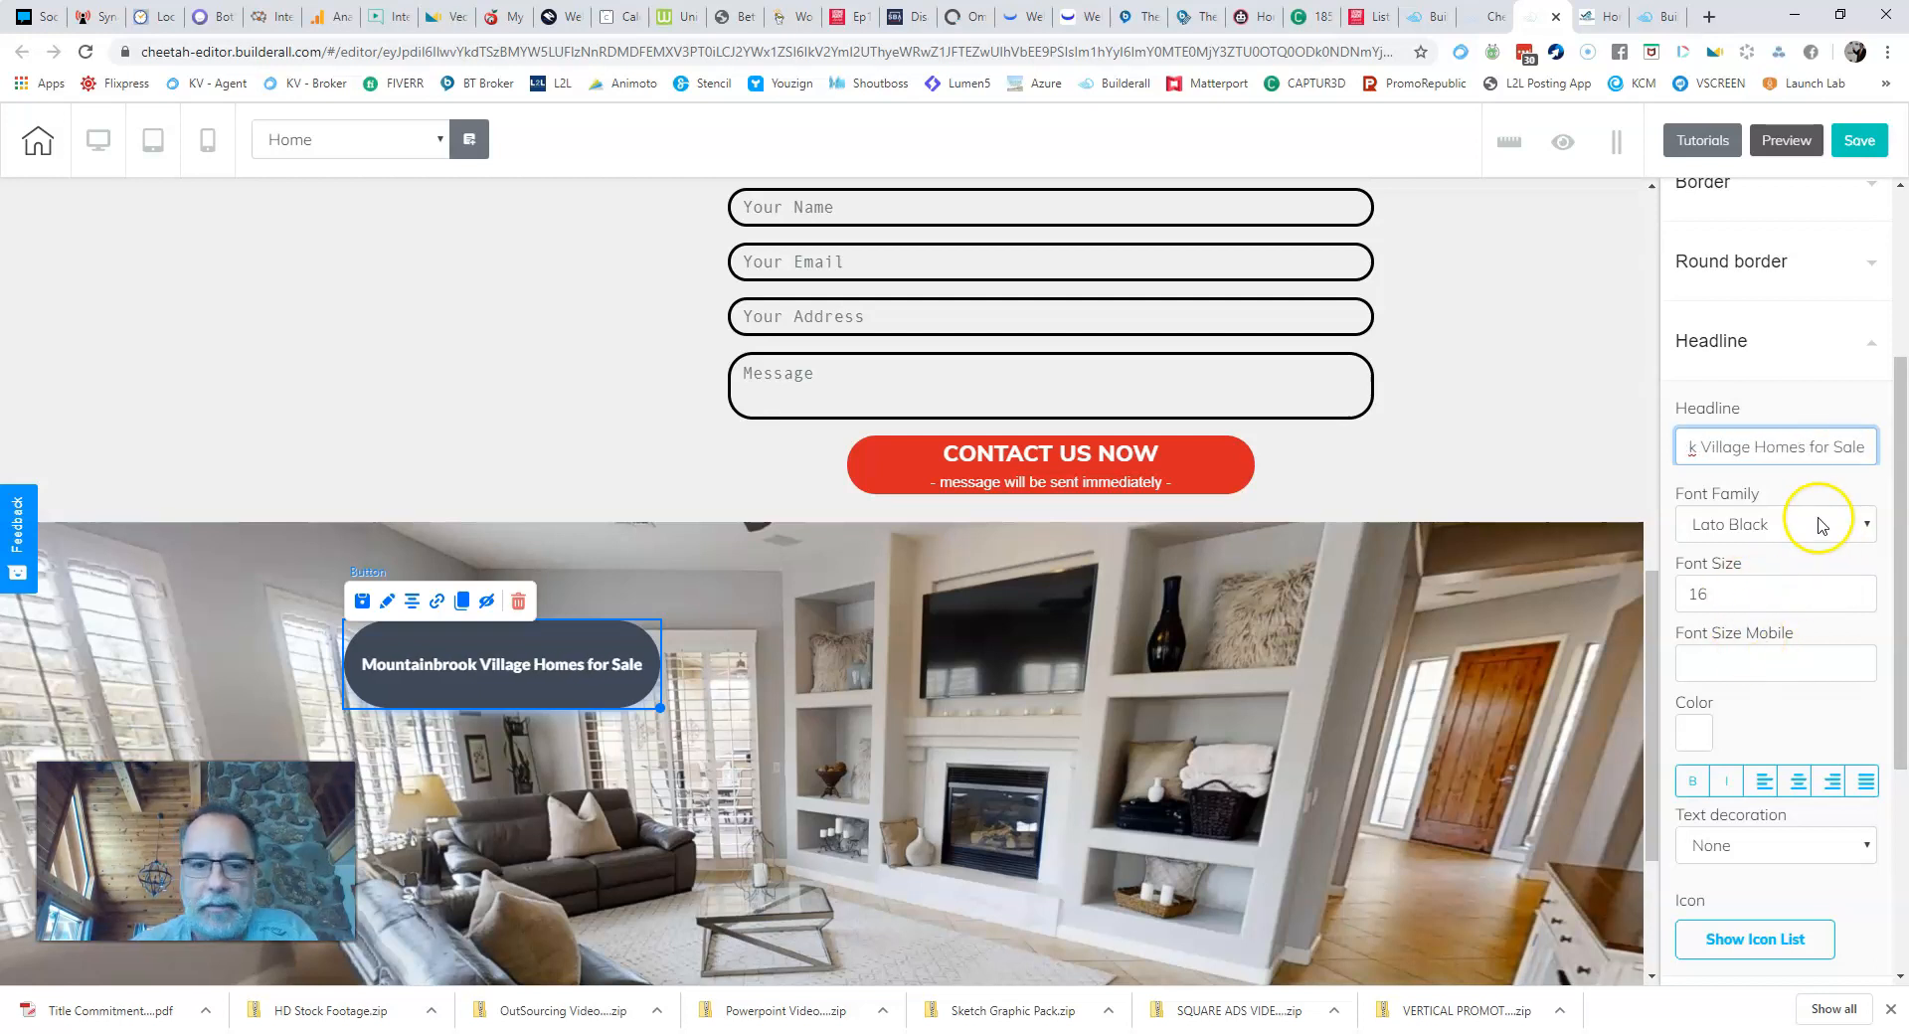
# Step: Increase the button headline's font size to 22
pyautogui.click(1867, 589)
pyautogui.click(1867, 589)
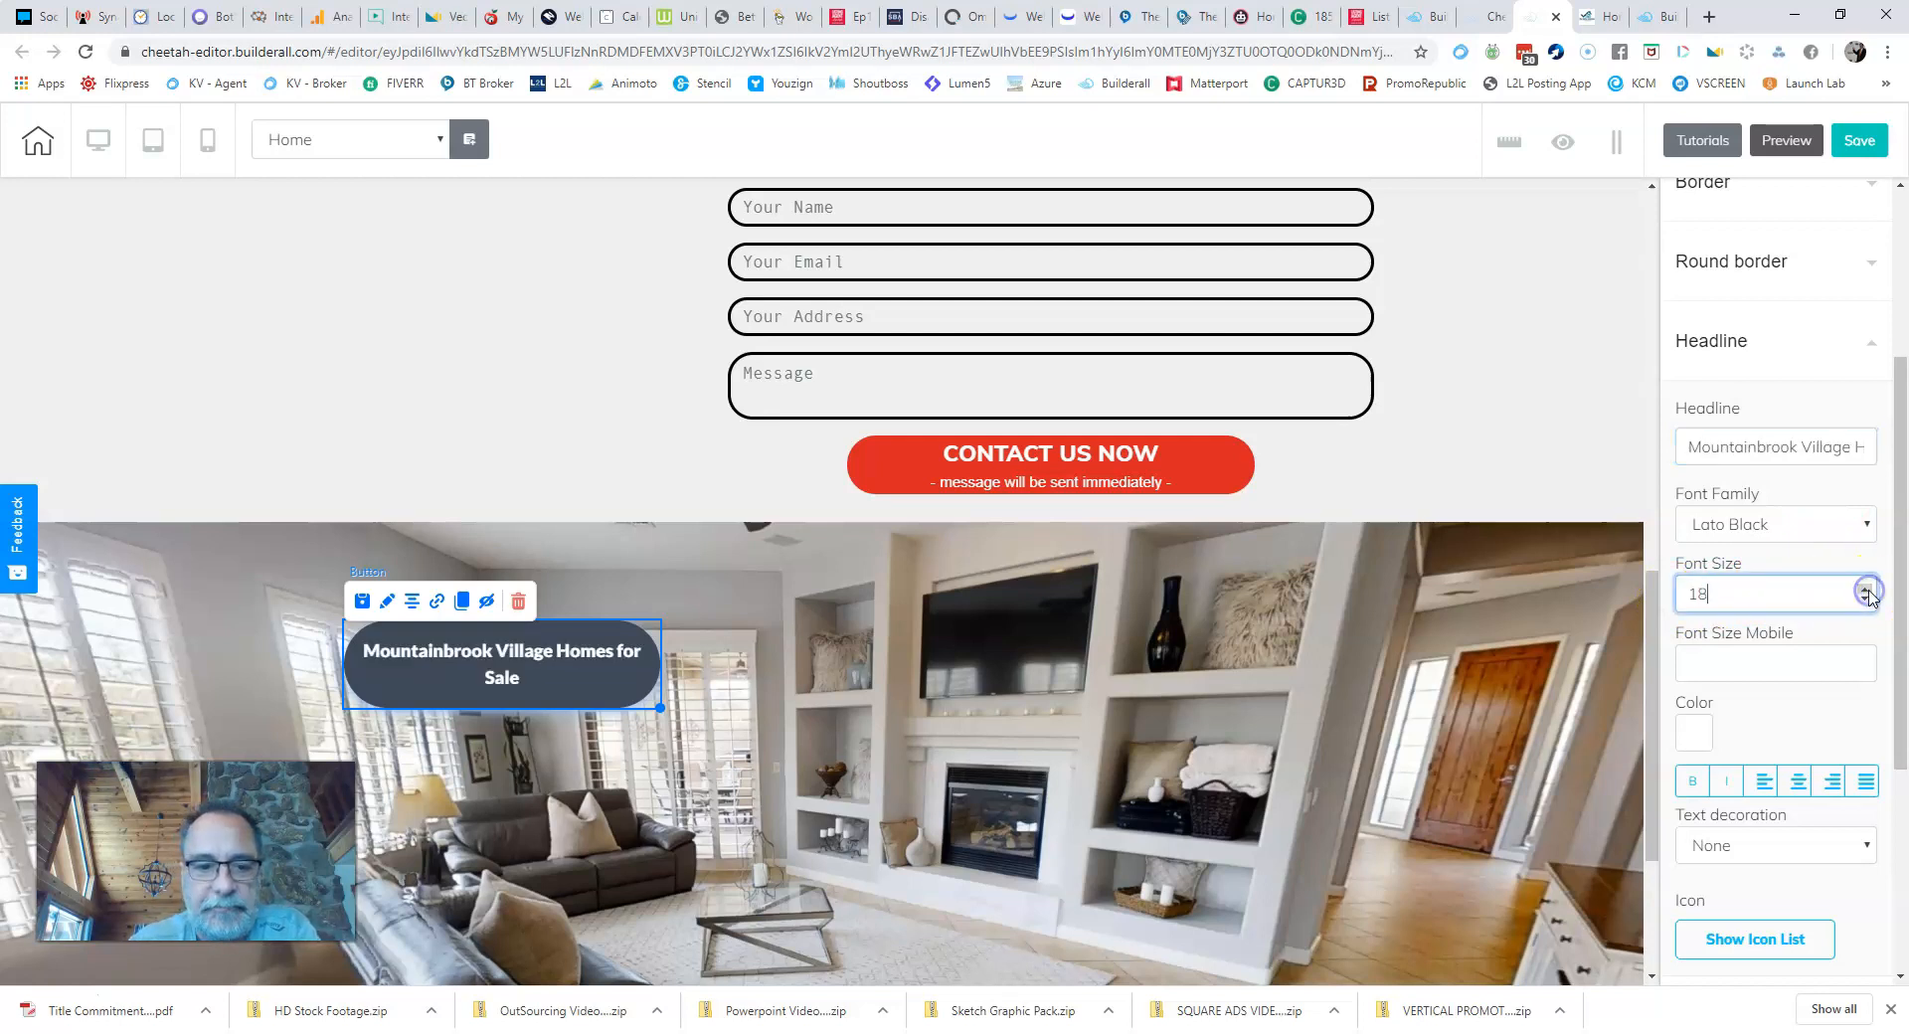
pyautogui.click(1867, 590)
pyautogui.click(1866, 589)
pyautogui.click(1866, 590)
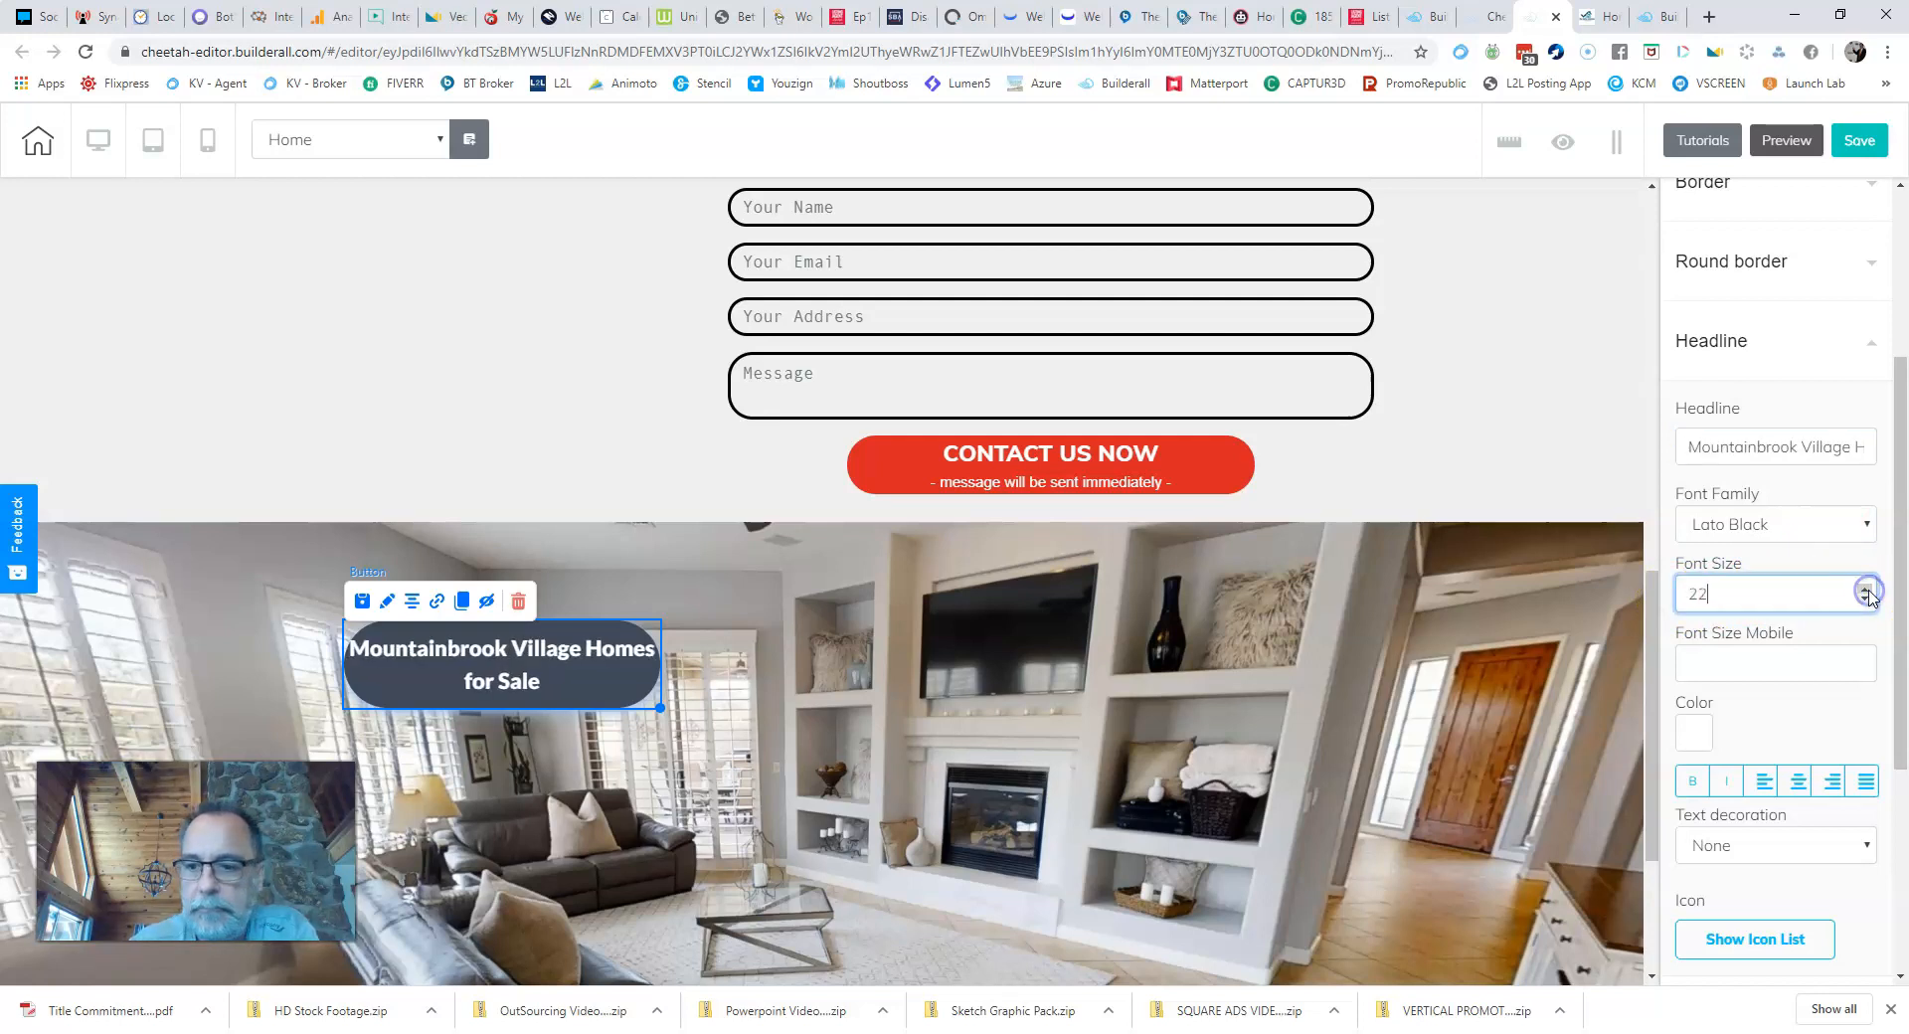
# Step: Reduce the button headline's font size to 17 so the text fits on one line
pyautogui.click(1865, 601)
pyautogui.click(1864, 602)
pyautogui.click(1865, 601)
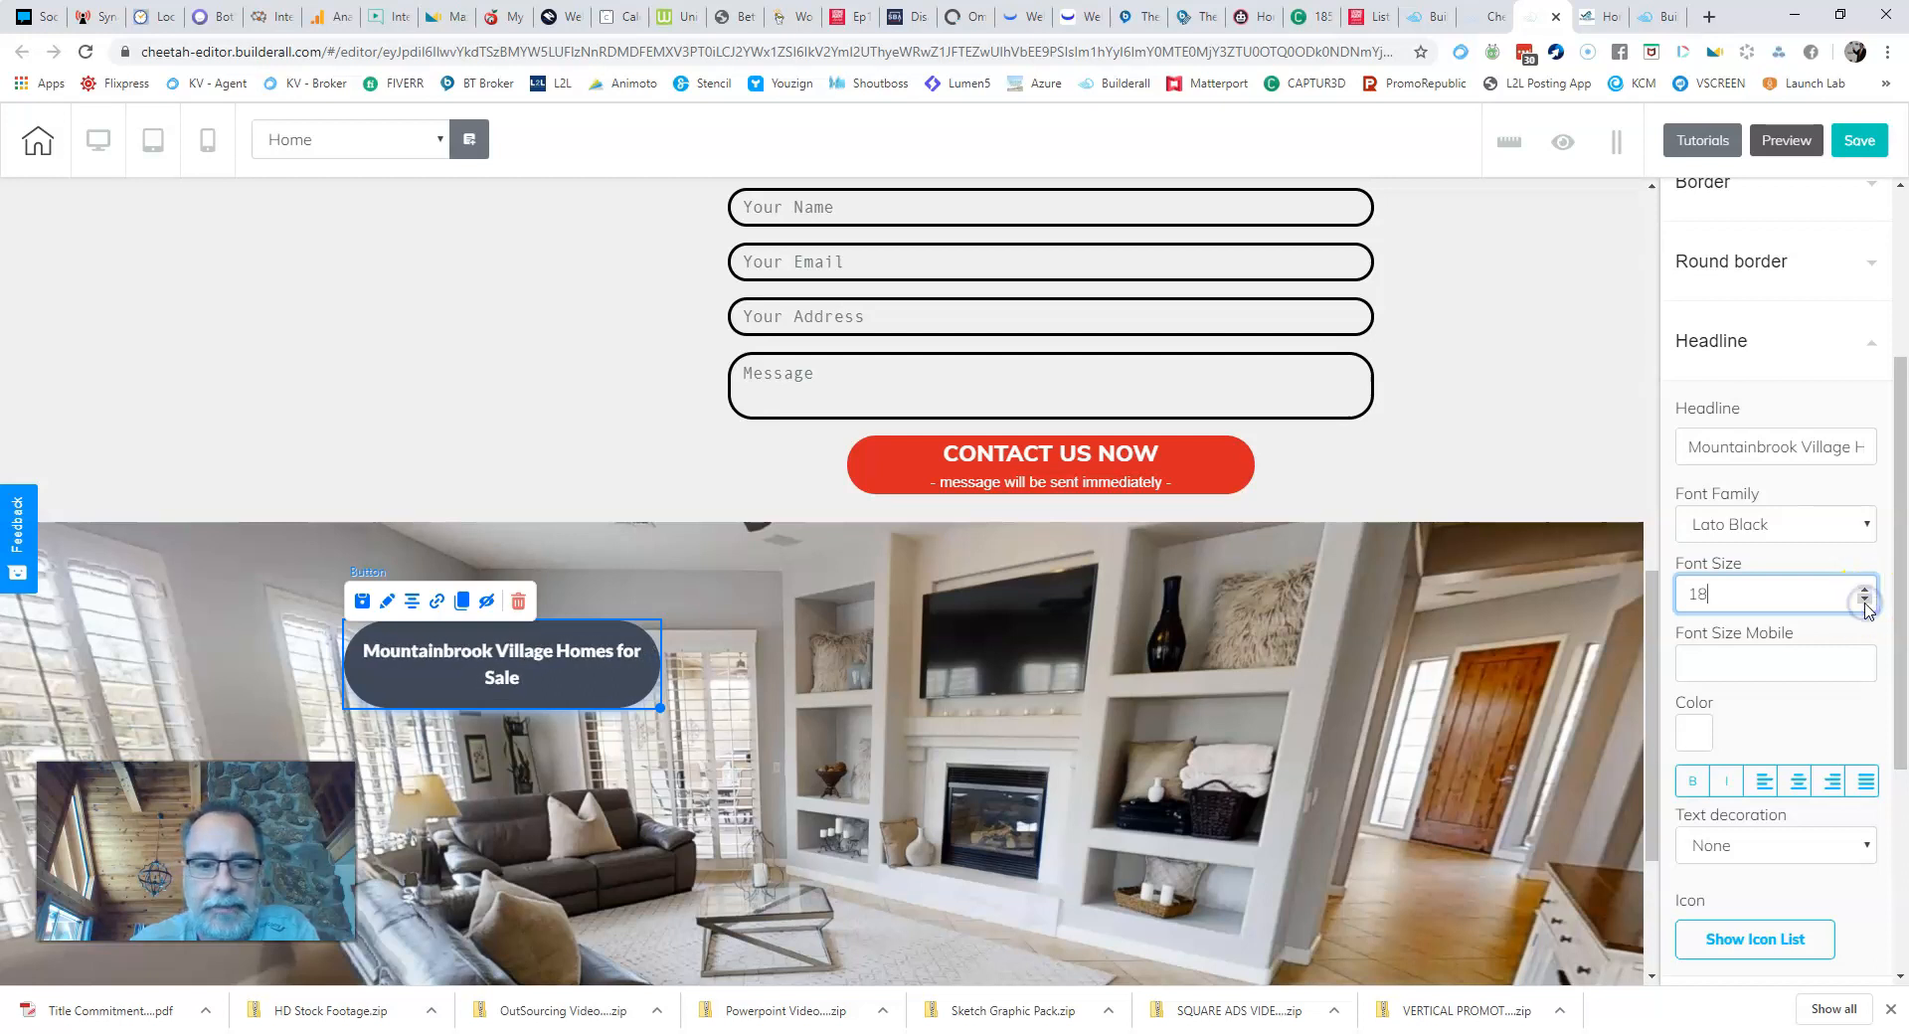
pyautogui.click(1865, 602)
pyautogui.scroll(-1, 1754, 620)
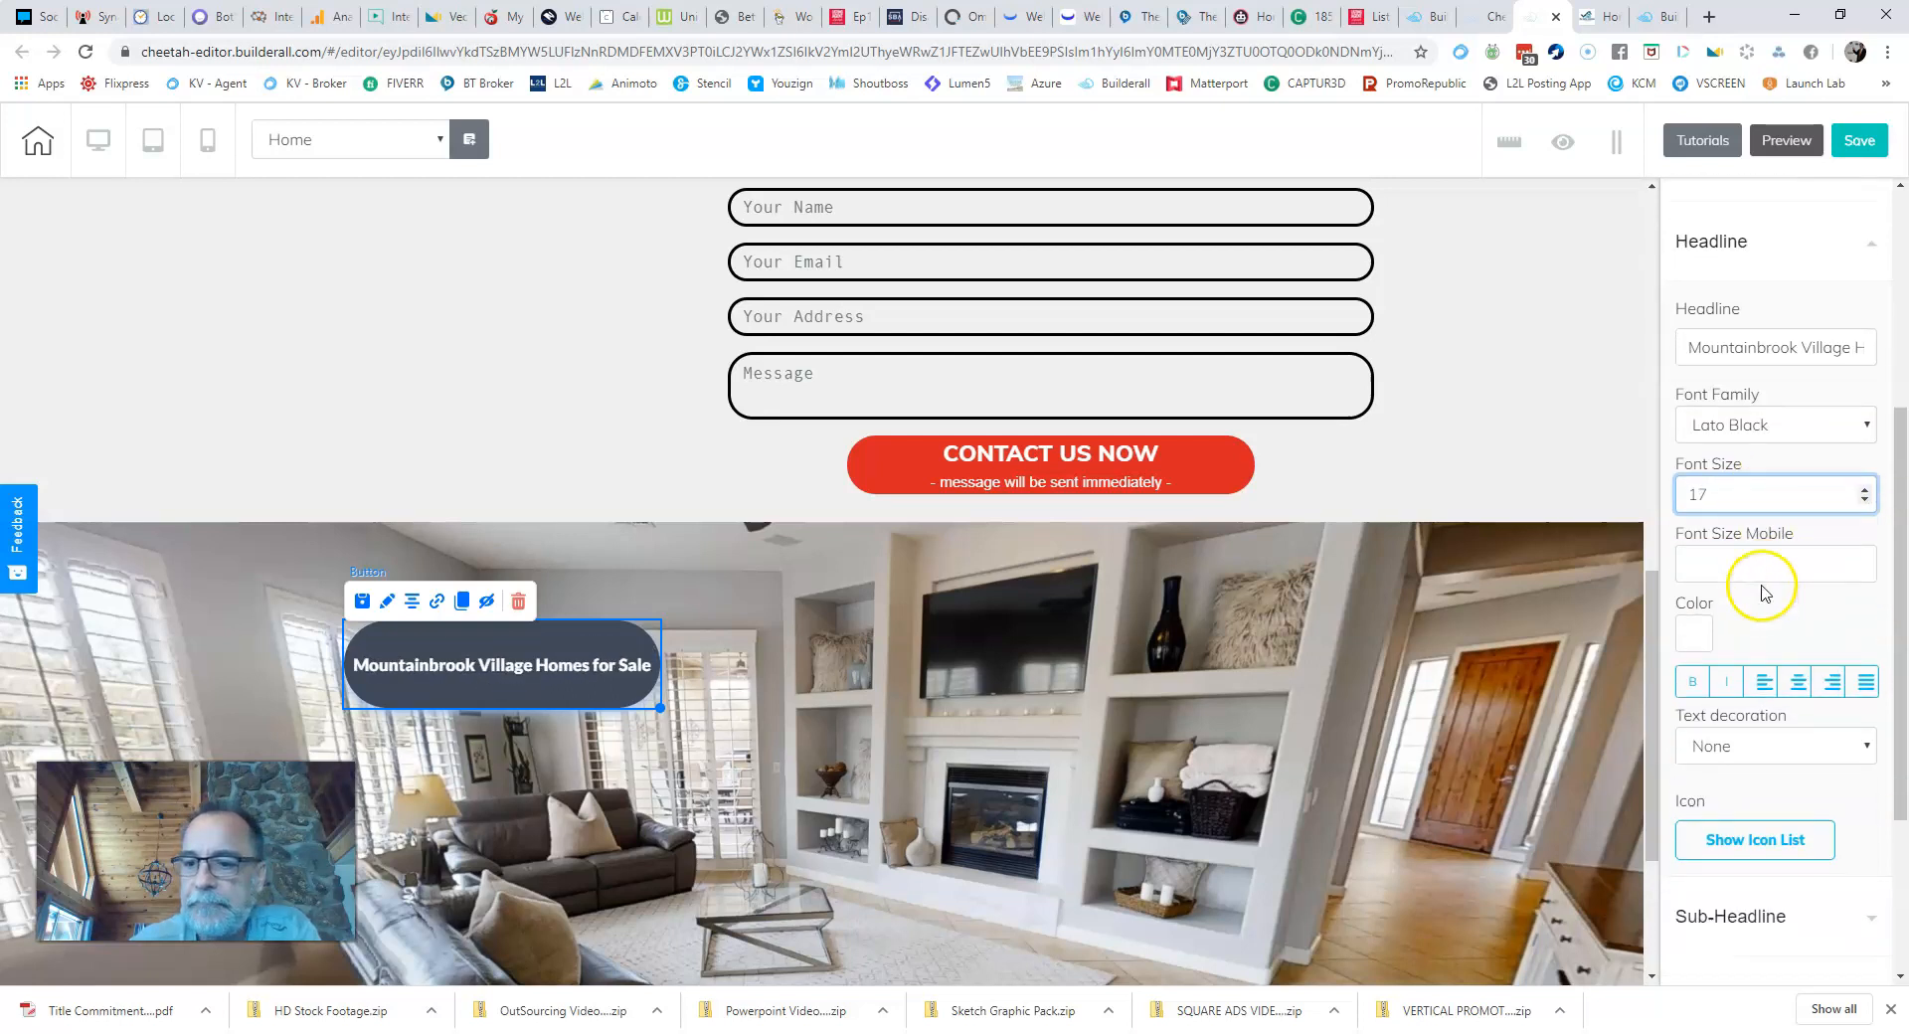
# Step: Check the example site's button wording and set the homes-for-sale button's sub-headline to "--- opens in a new window ---"
pyautogui.click(1584, 18)
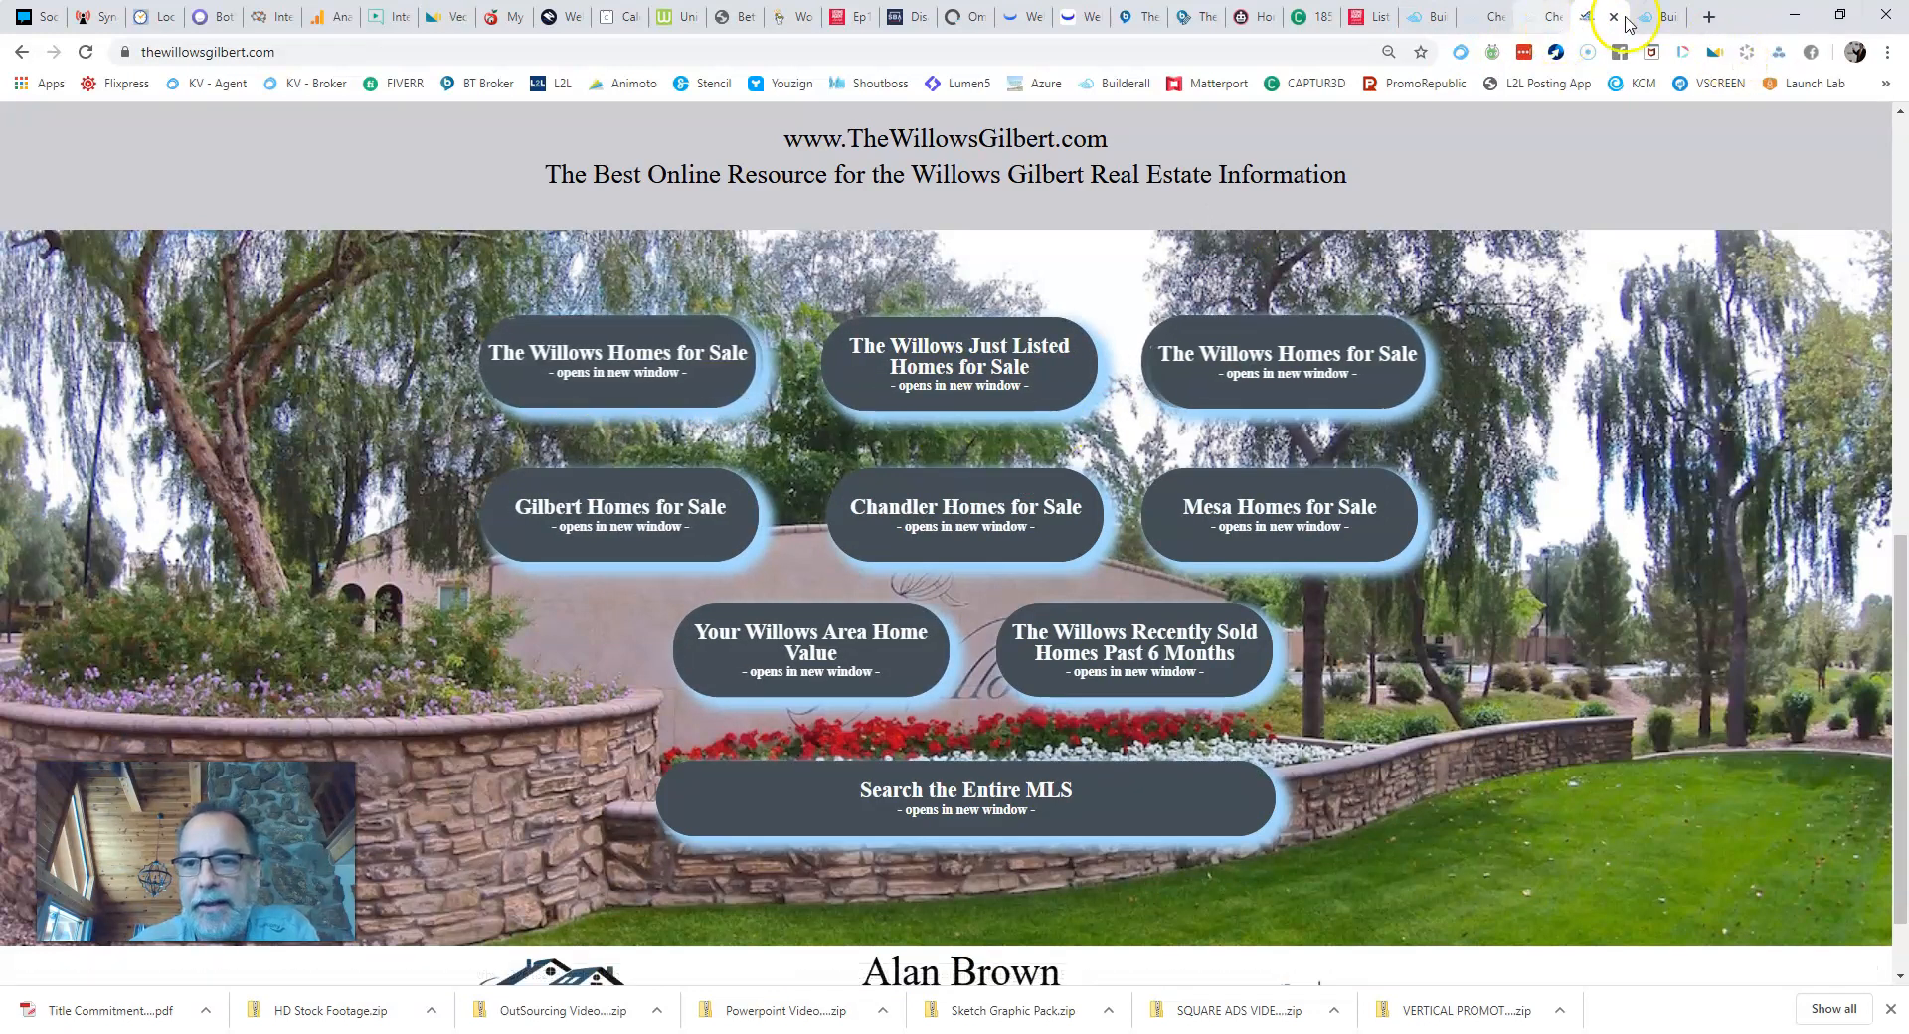
pyautogui.click(1537, 17)
pyautogui.scroll(-3, 1780, 762)
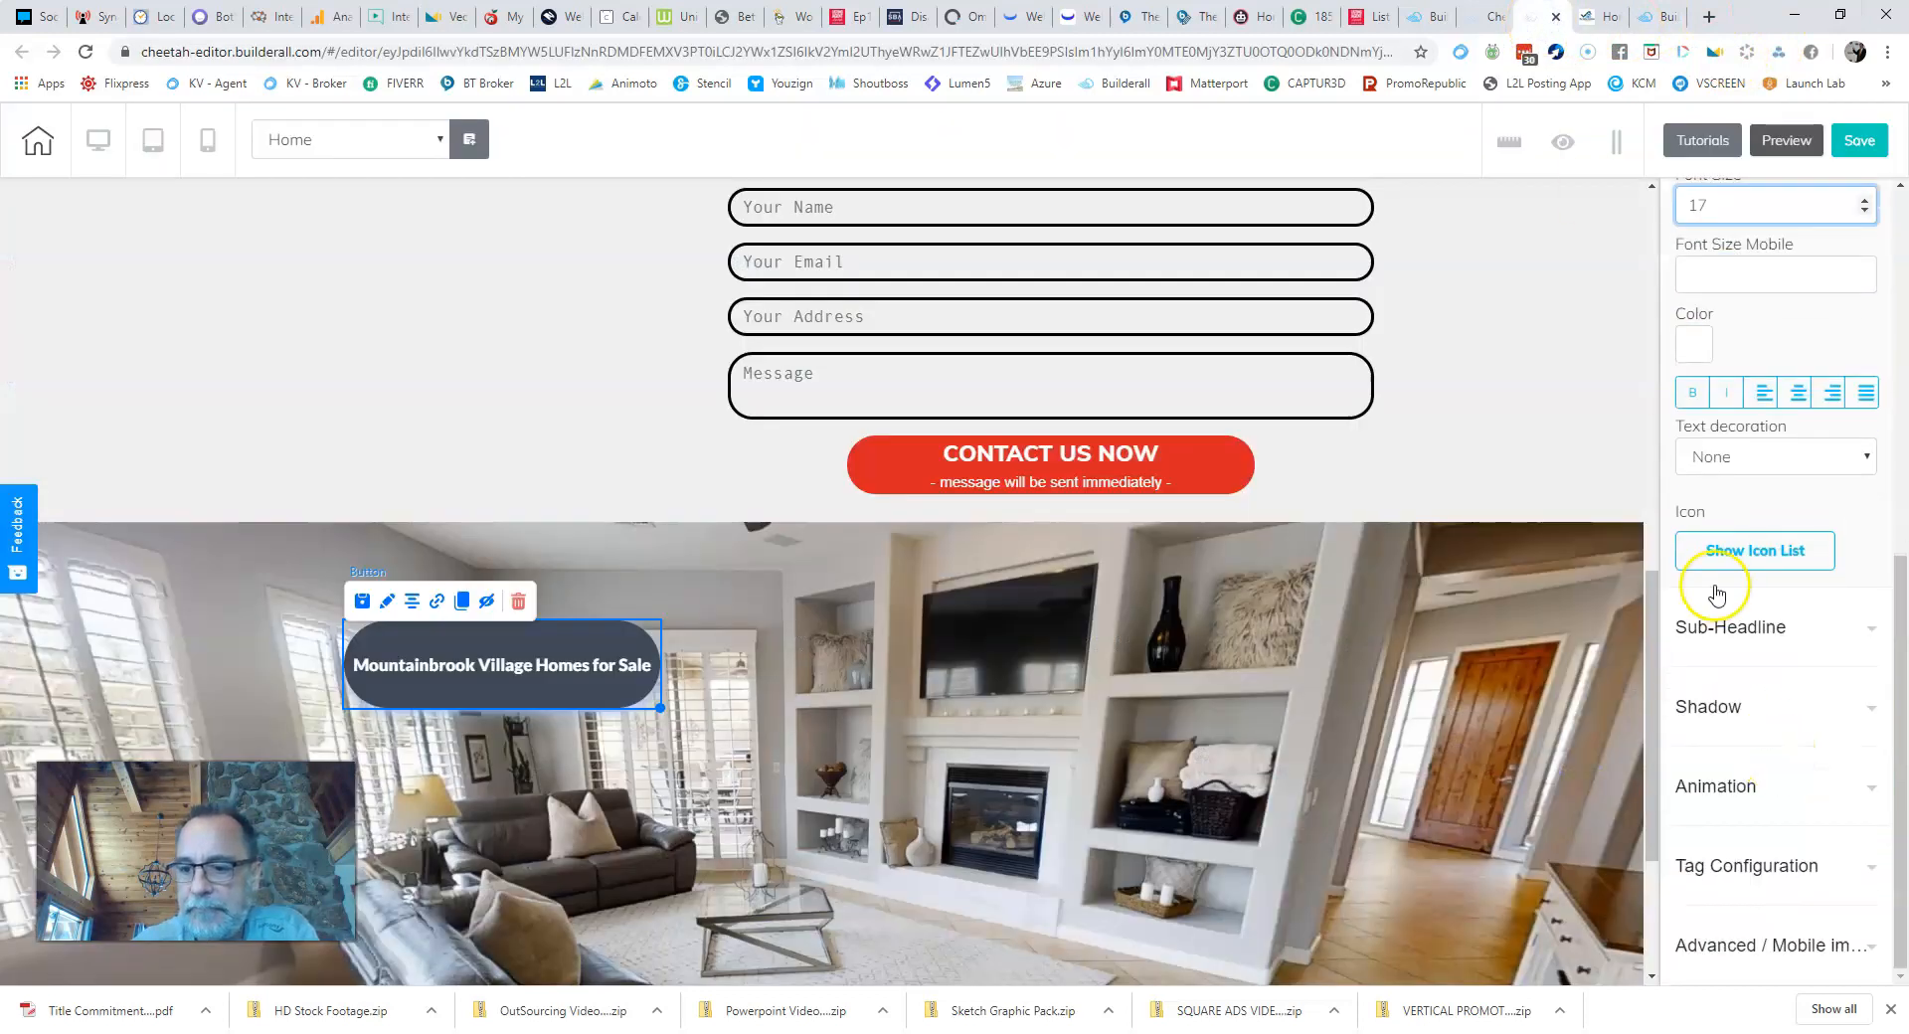
pyautogui.click(1729, 622)
pyautogui.click(1715, 321)
pyautogui.write('--')
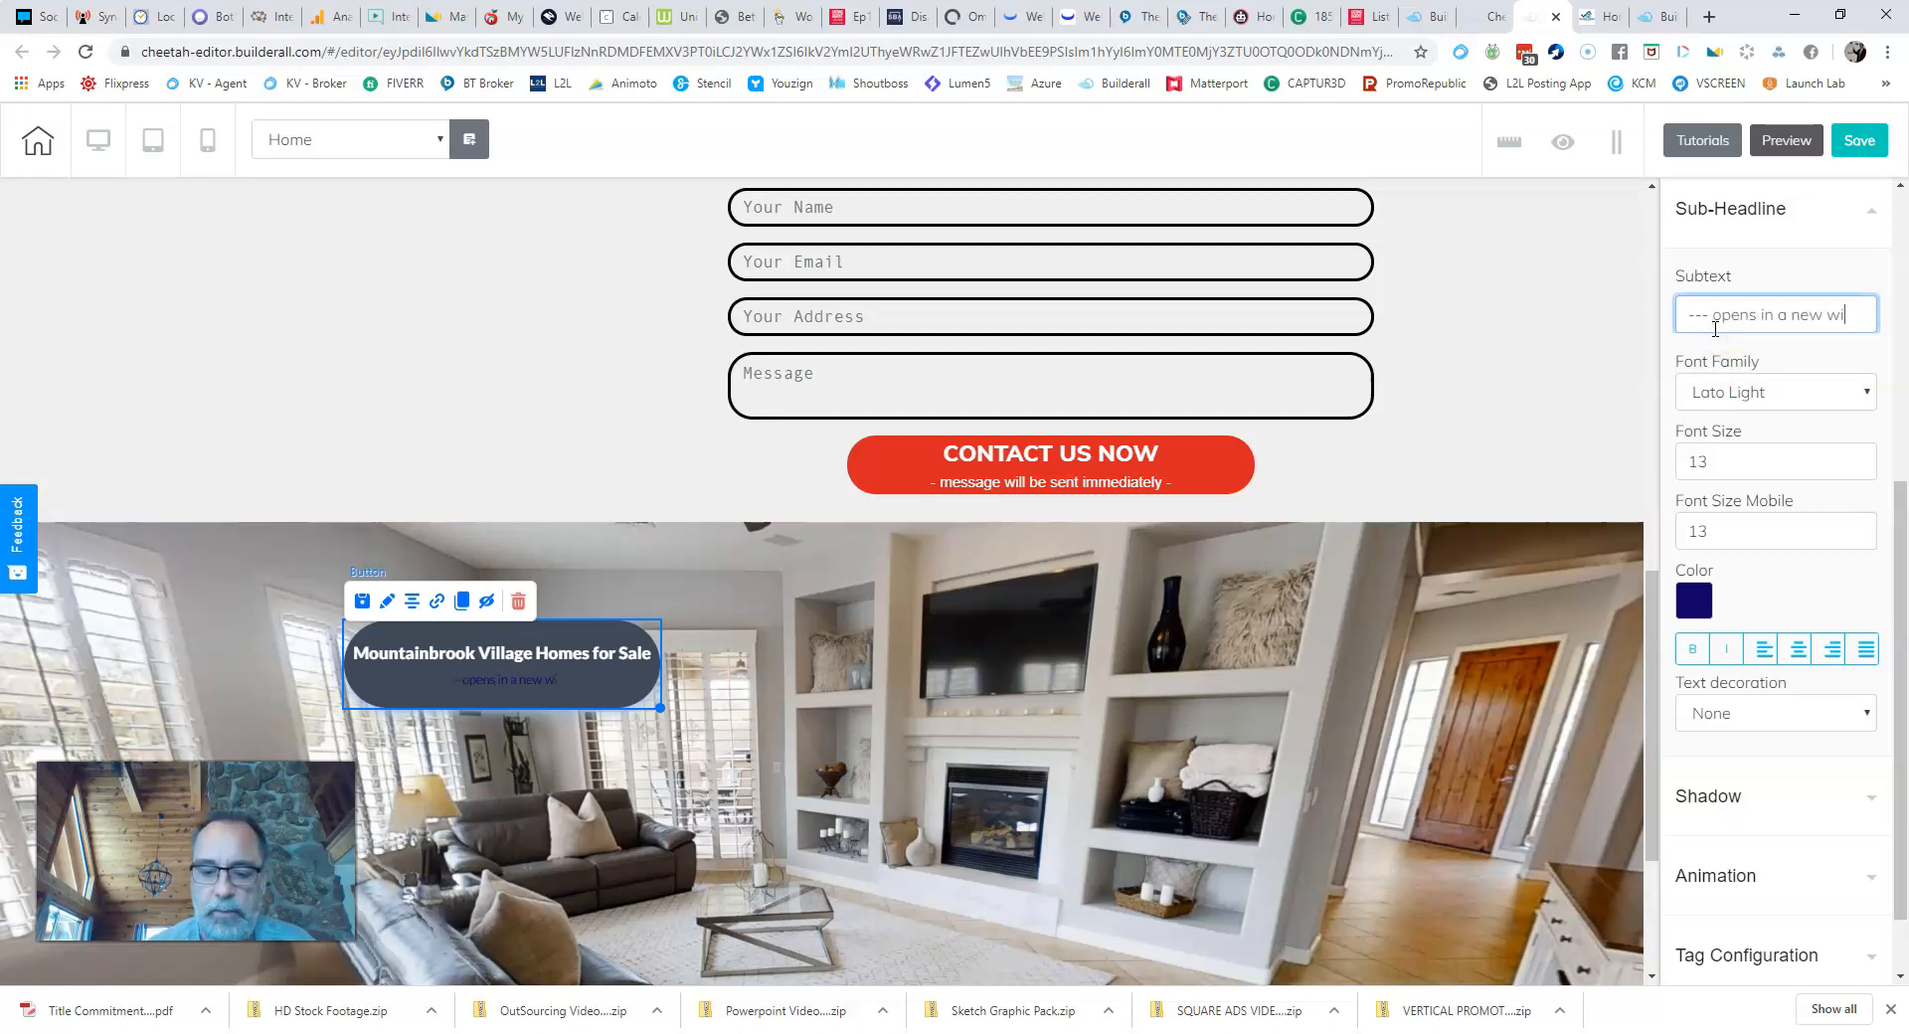
pyautogui.write('-')
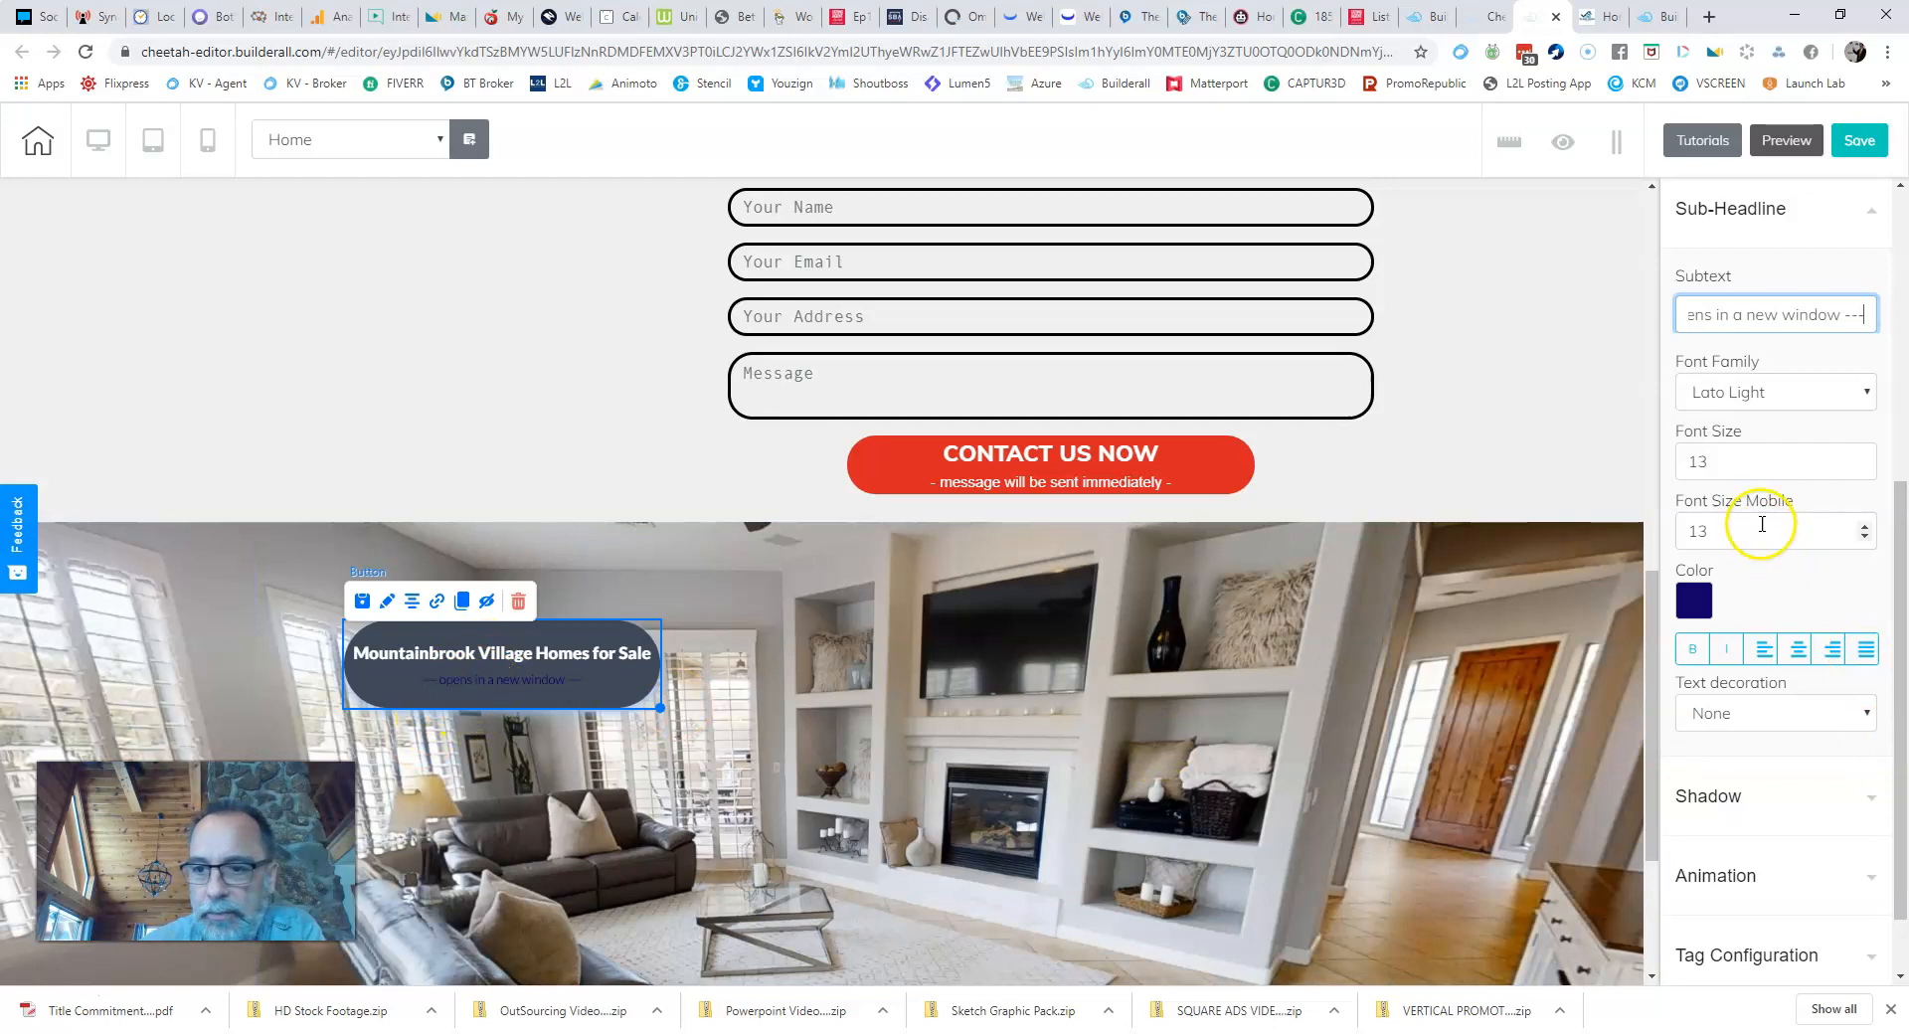
# Step: Change the button's sub-headline text color to white
pyautogui.click(1695, 618)
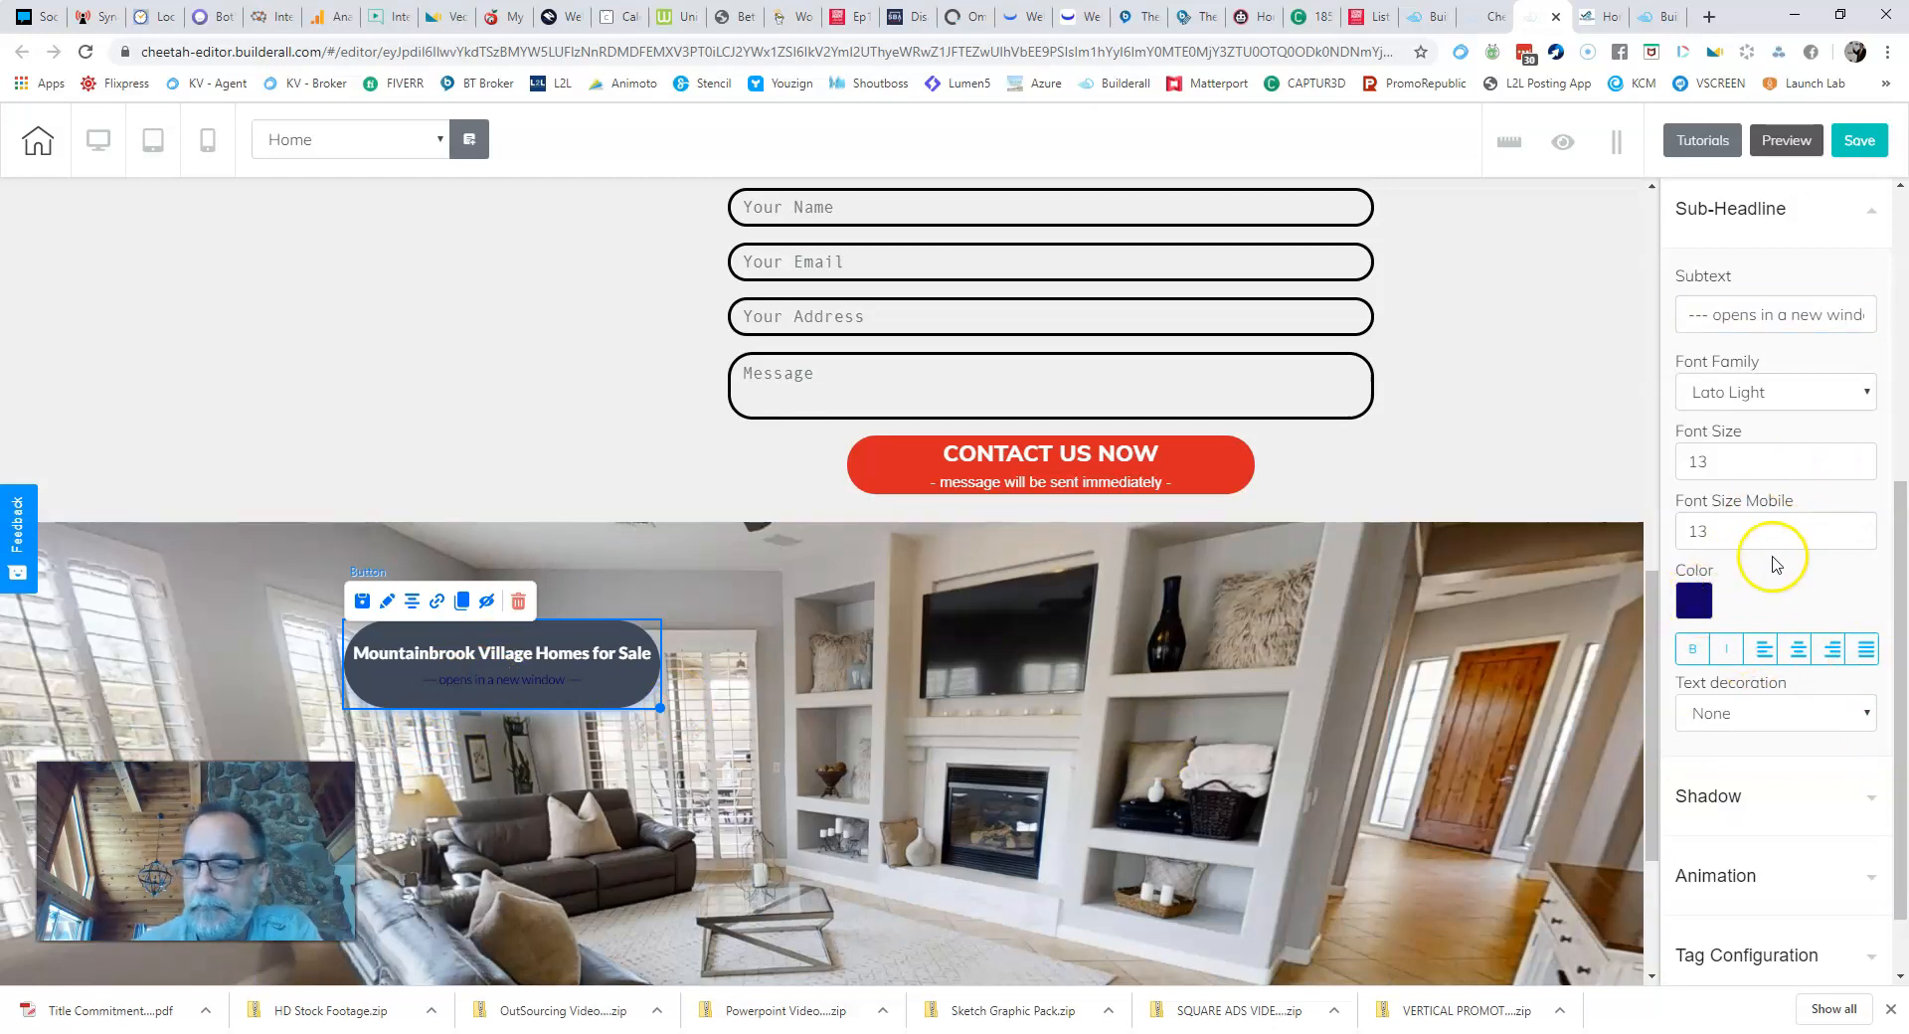
pyautogui.click(1695, 601)
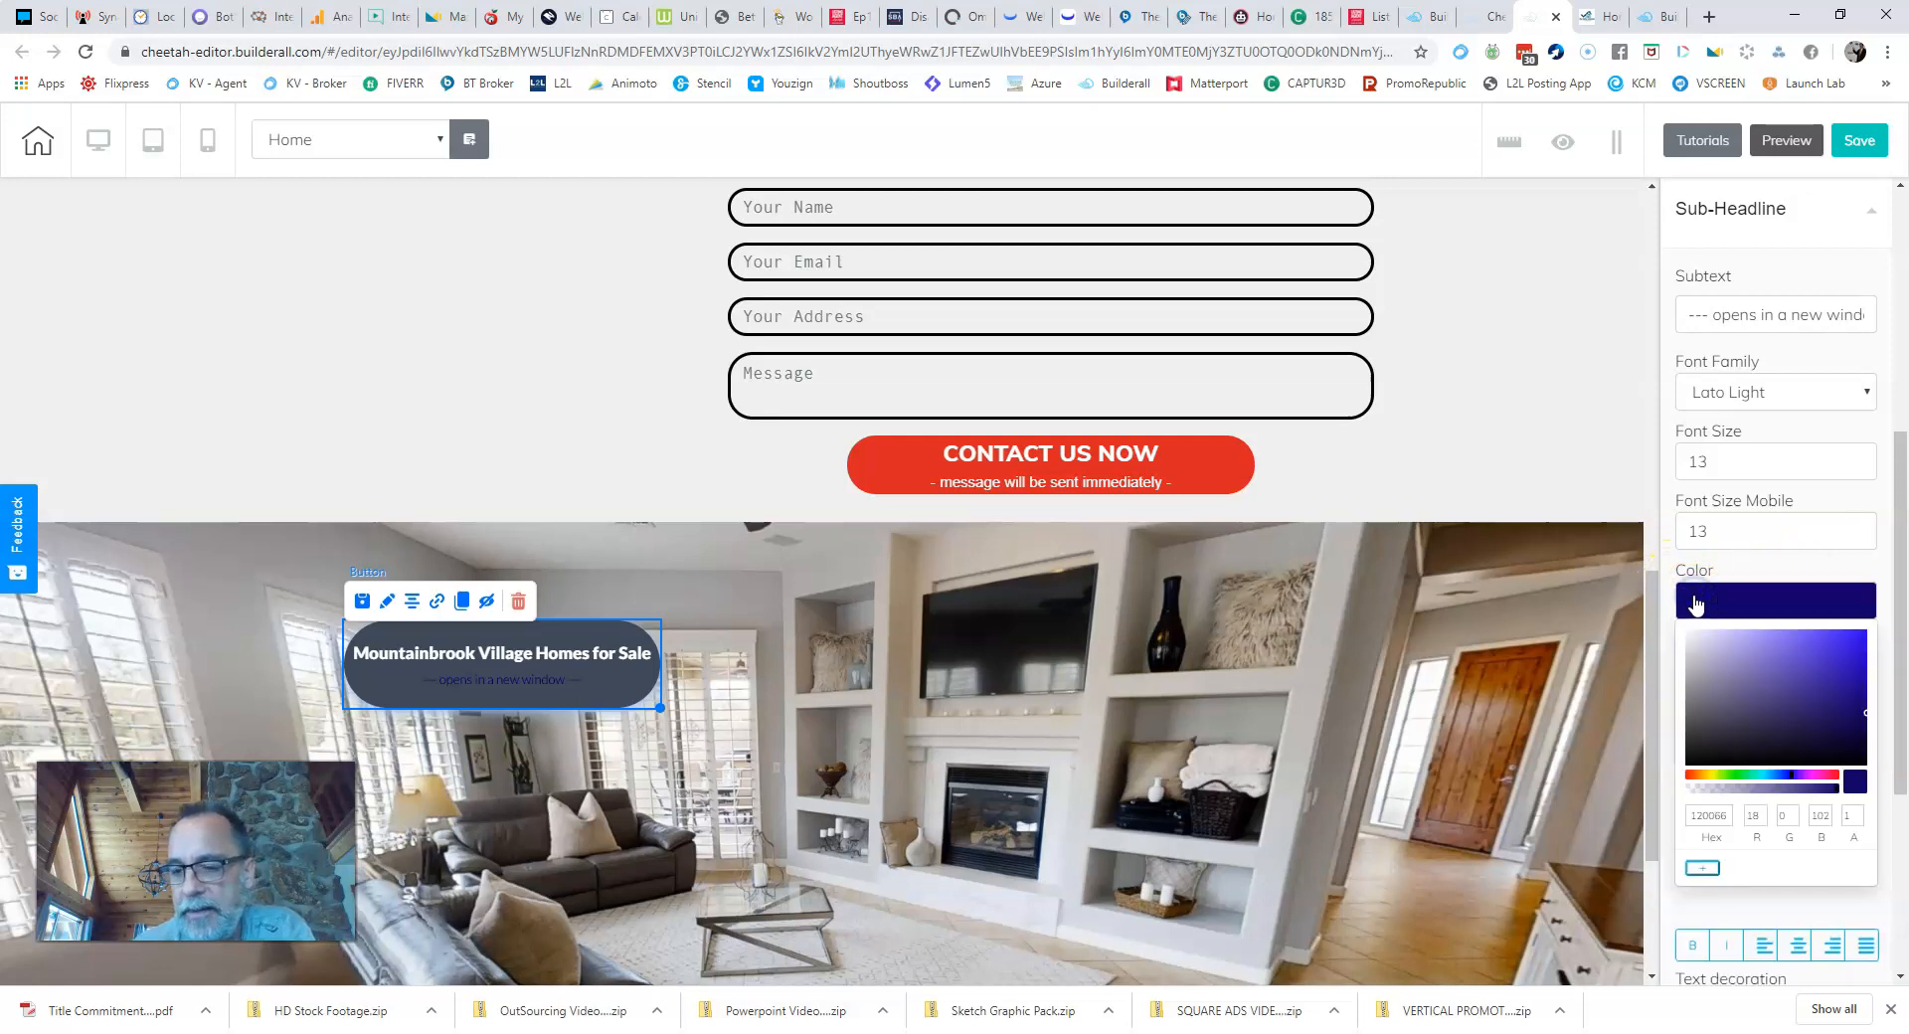
pyautogui.moveTo(1849, 724); pyautogui.dragTo(1674, 627)
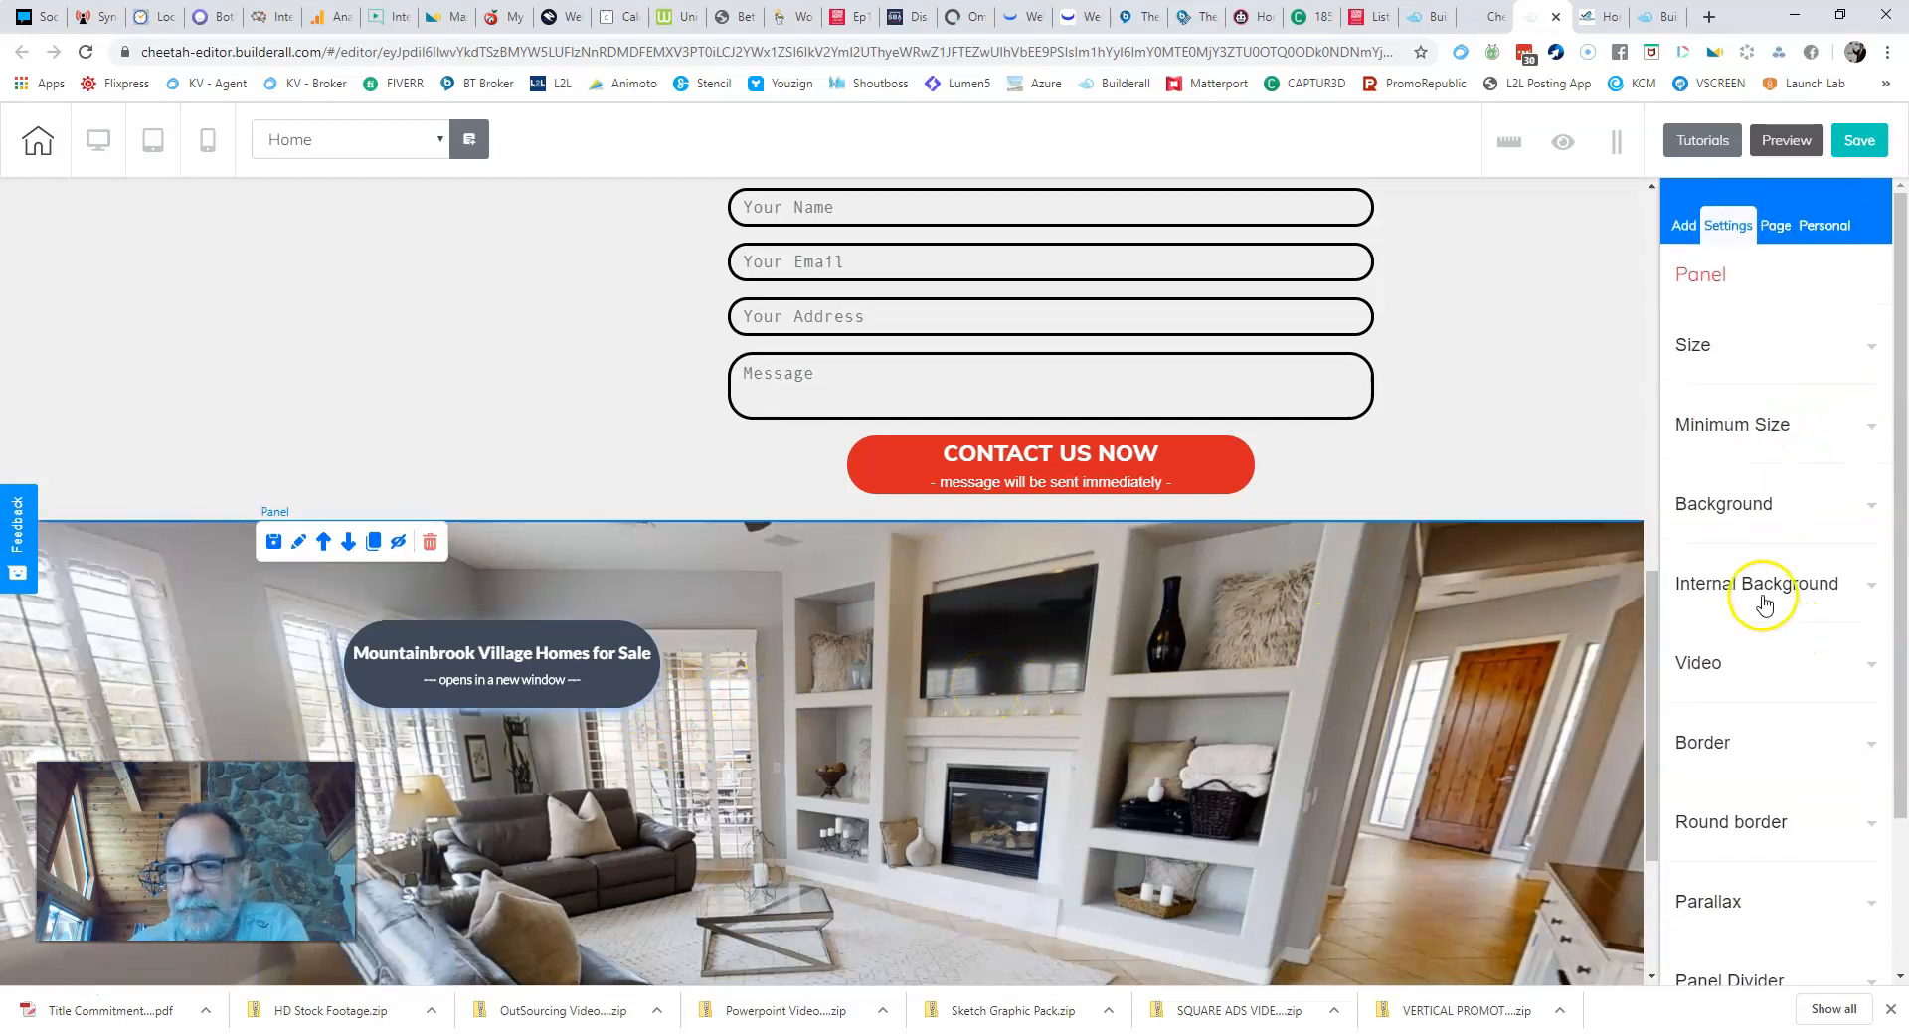
pyautogui.scroll(-1, 1759, 600)
pyautogui.scroll(-1, 1767, 586)
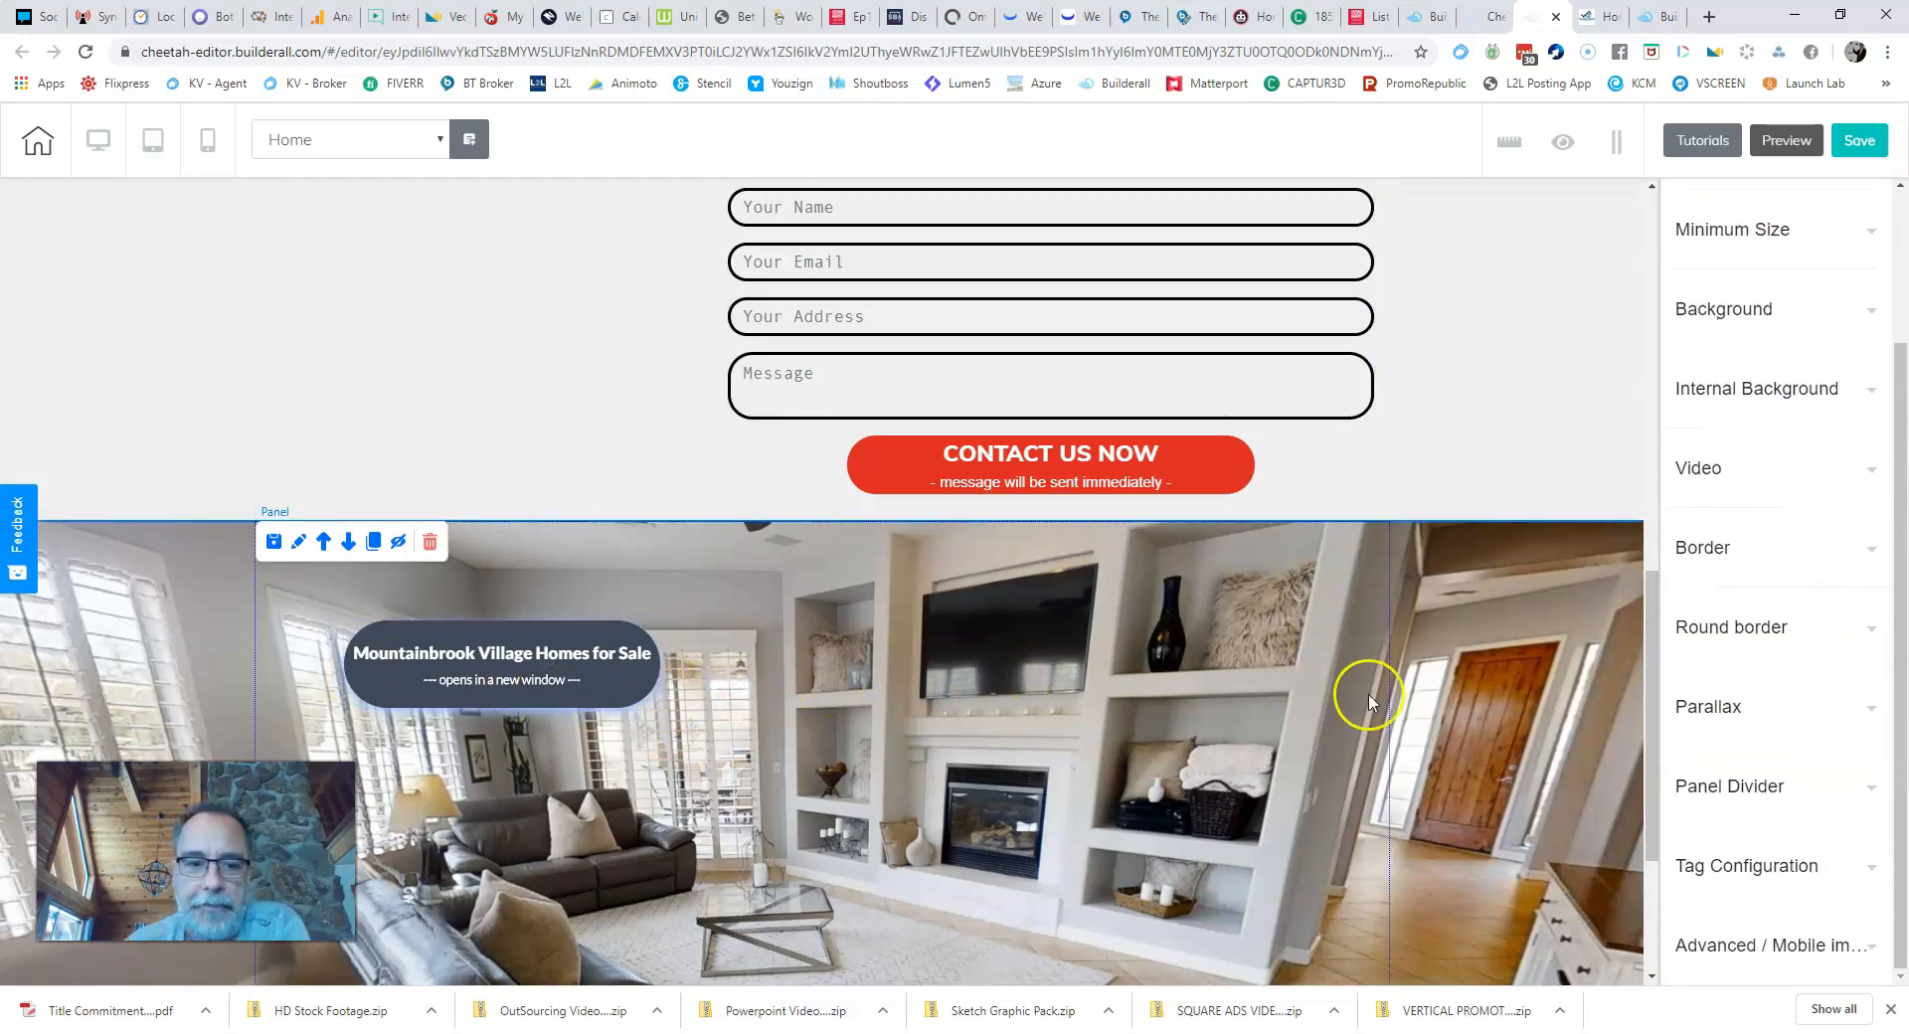
# Step: Adjust the homes-for-sale button's horizontal and vertical shadow offsets so the shadow falls slightly right and below
pyautogui.click(636, 674)
pyautogui.scroll(-4, 1799, 545)
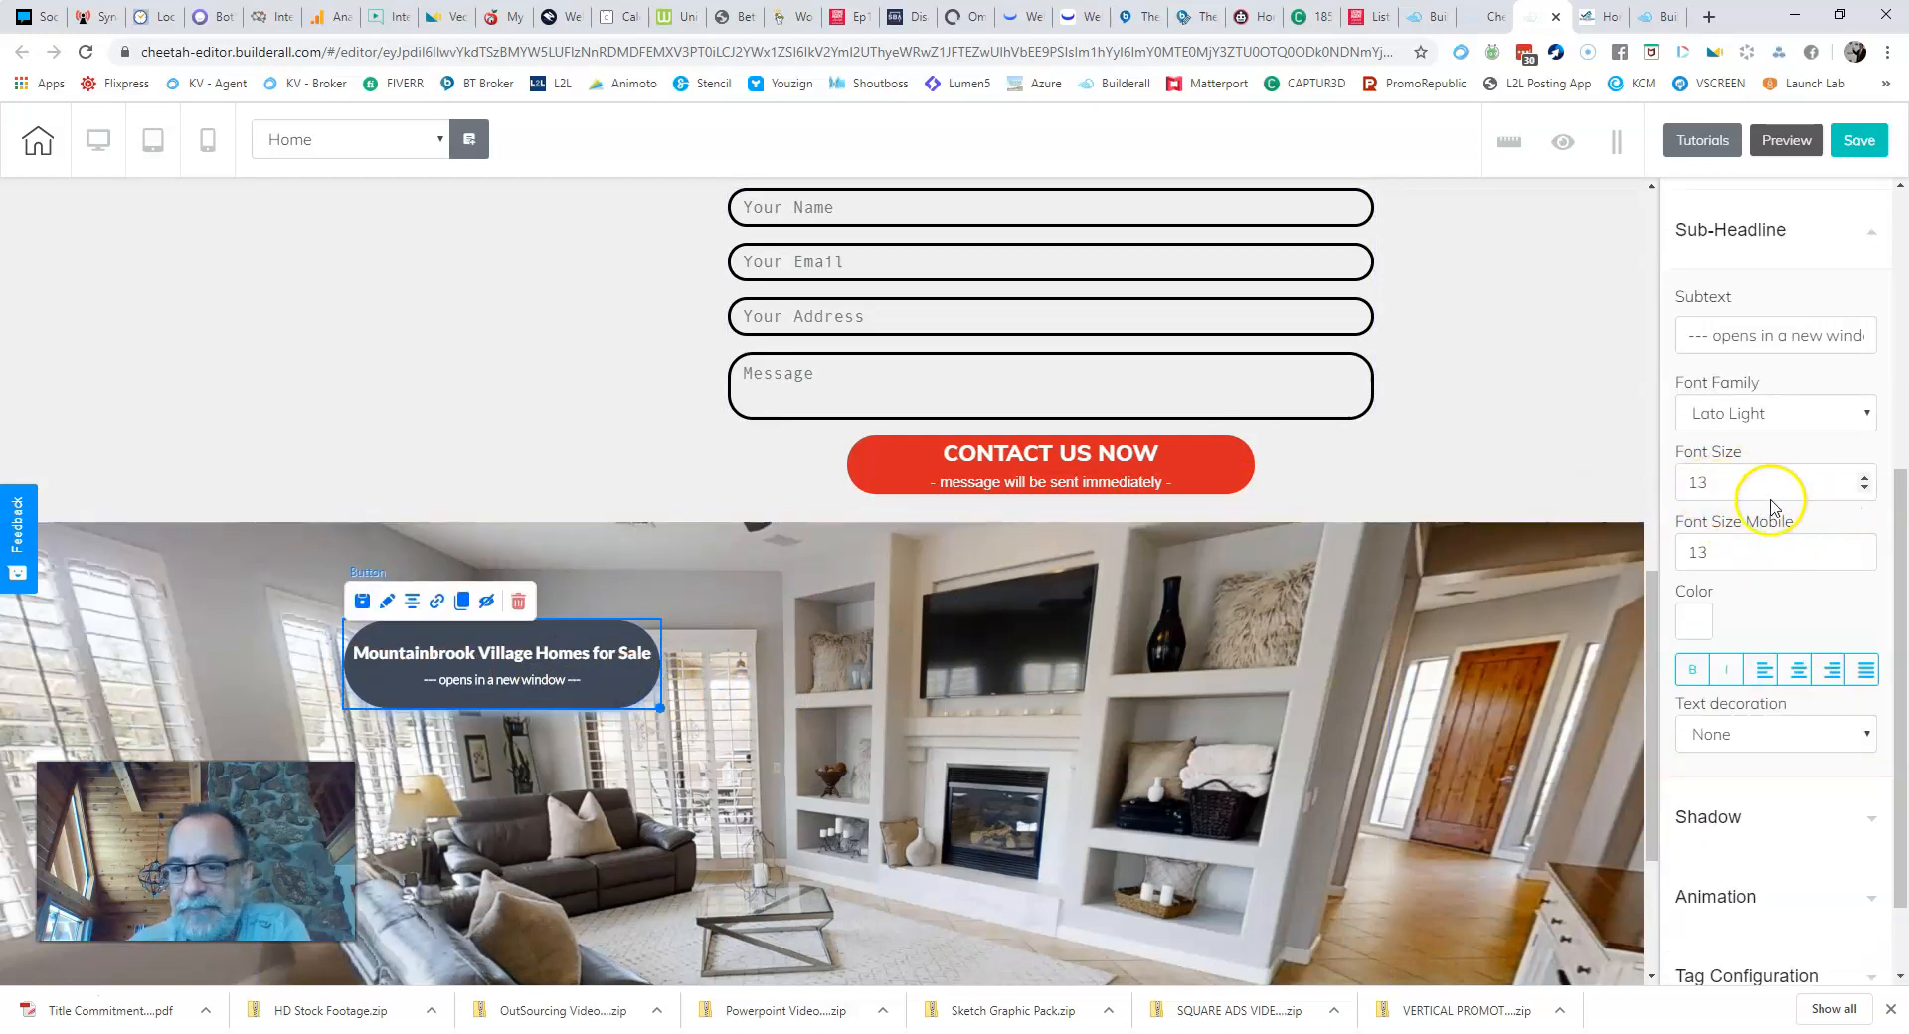
pyautogui.scroll(-1, 1734, 497)
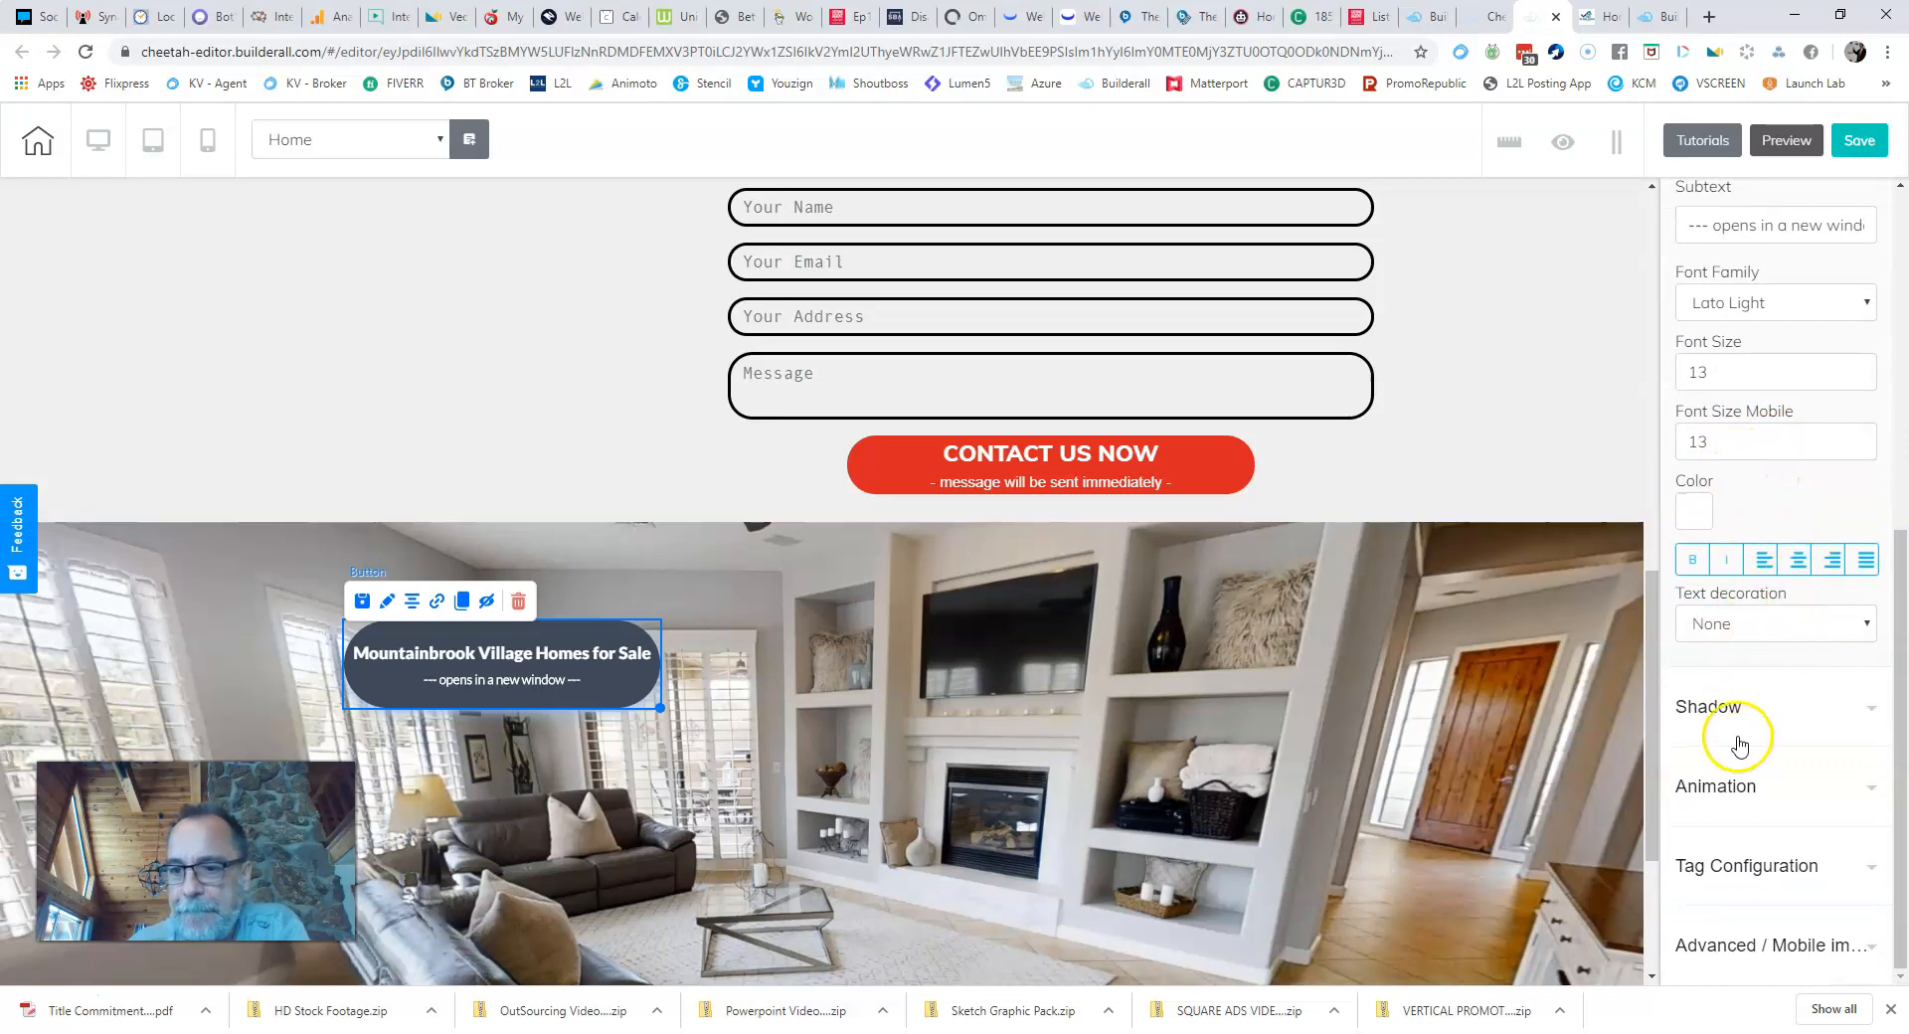
pyautogui.click(1723, 711)
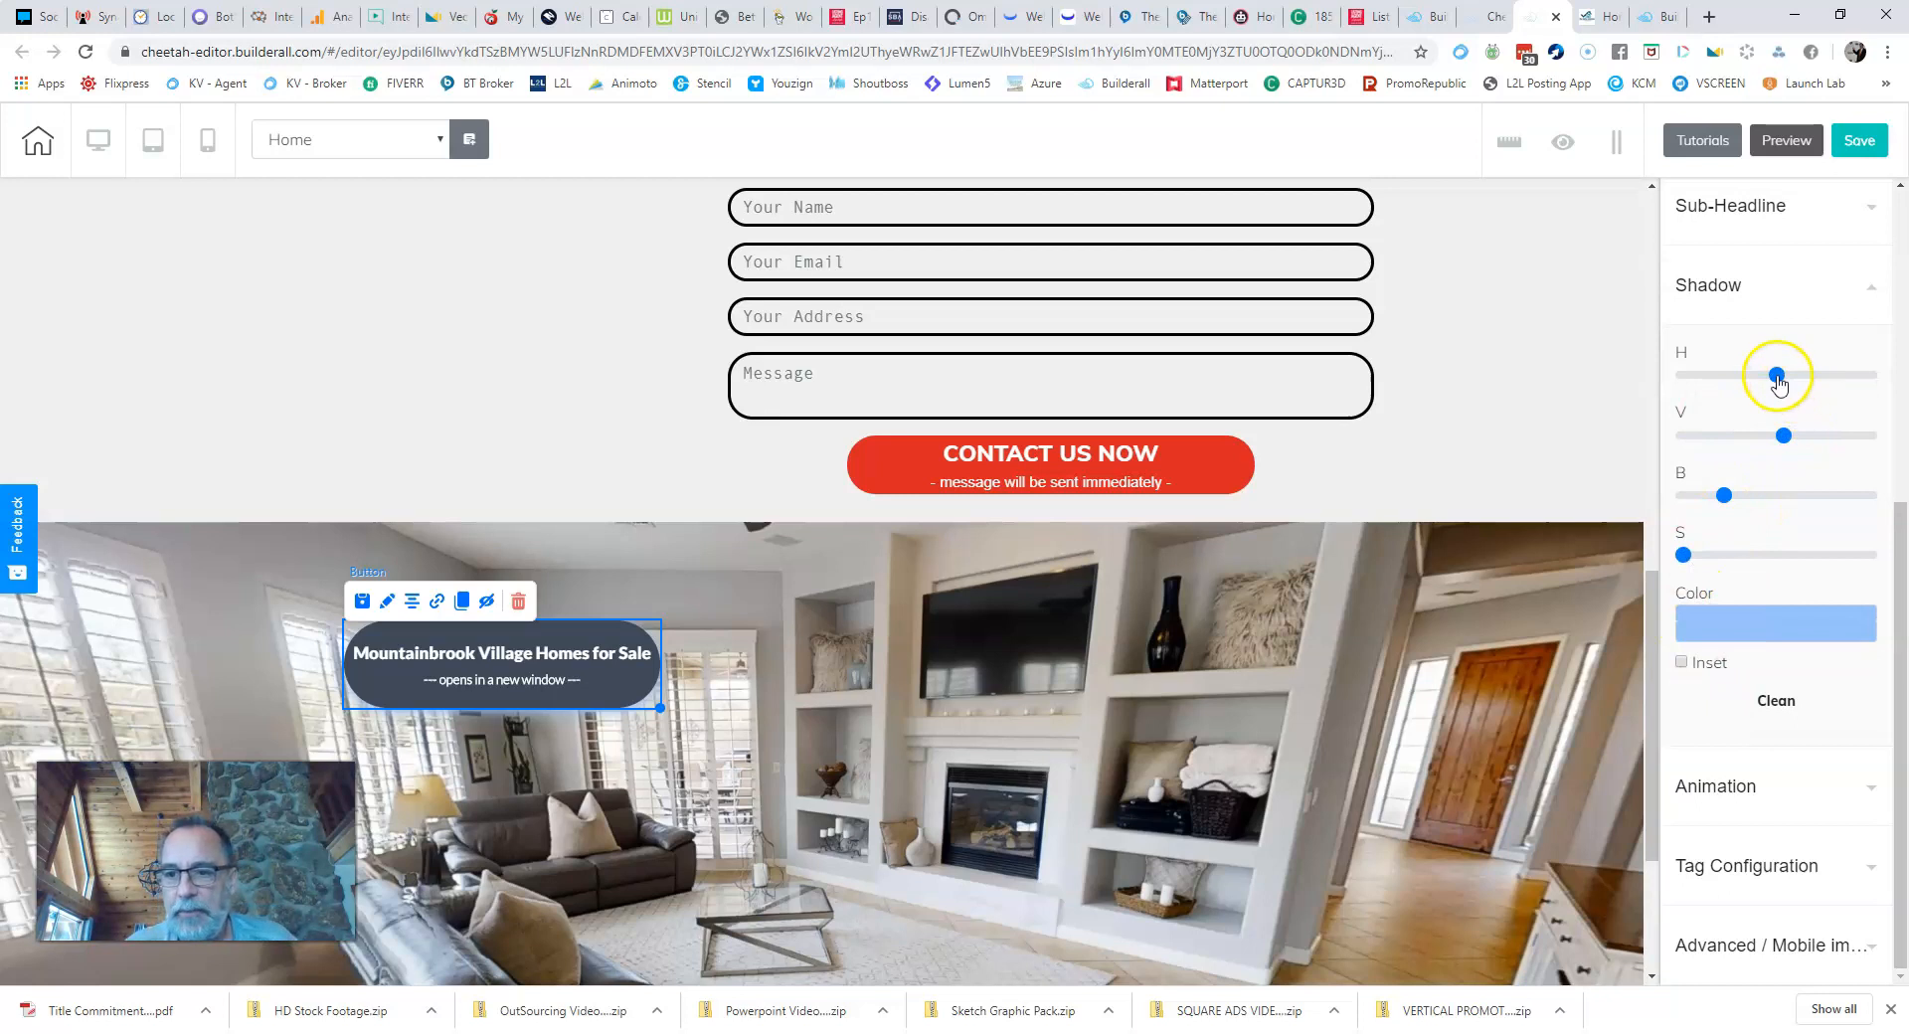
pyautogui.moveTo(1783, 435); pyautogui.dragTo(1794, 443)
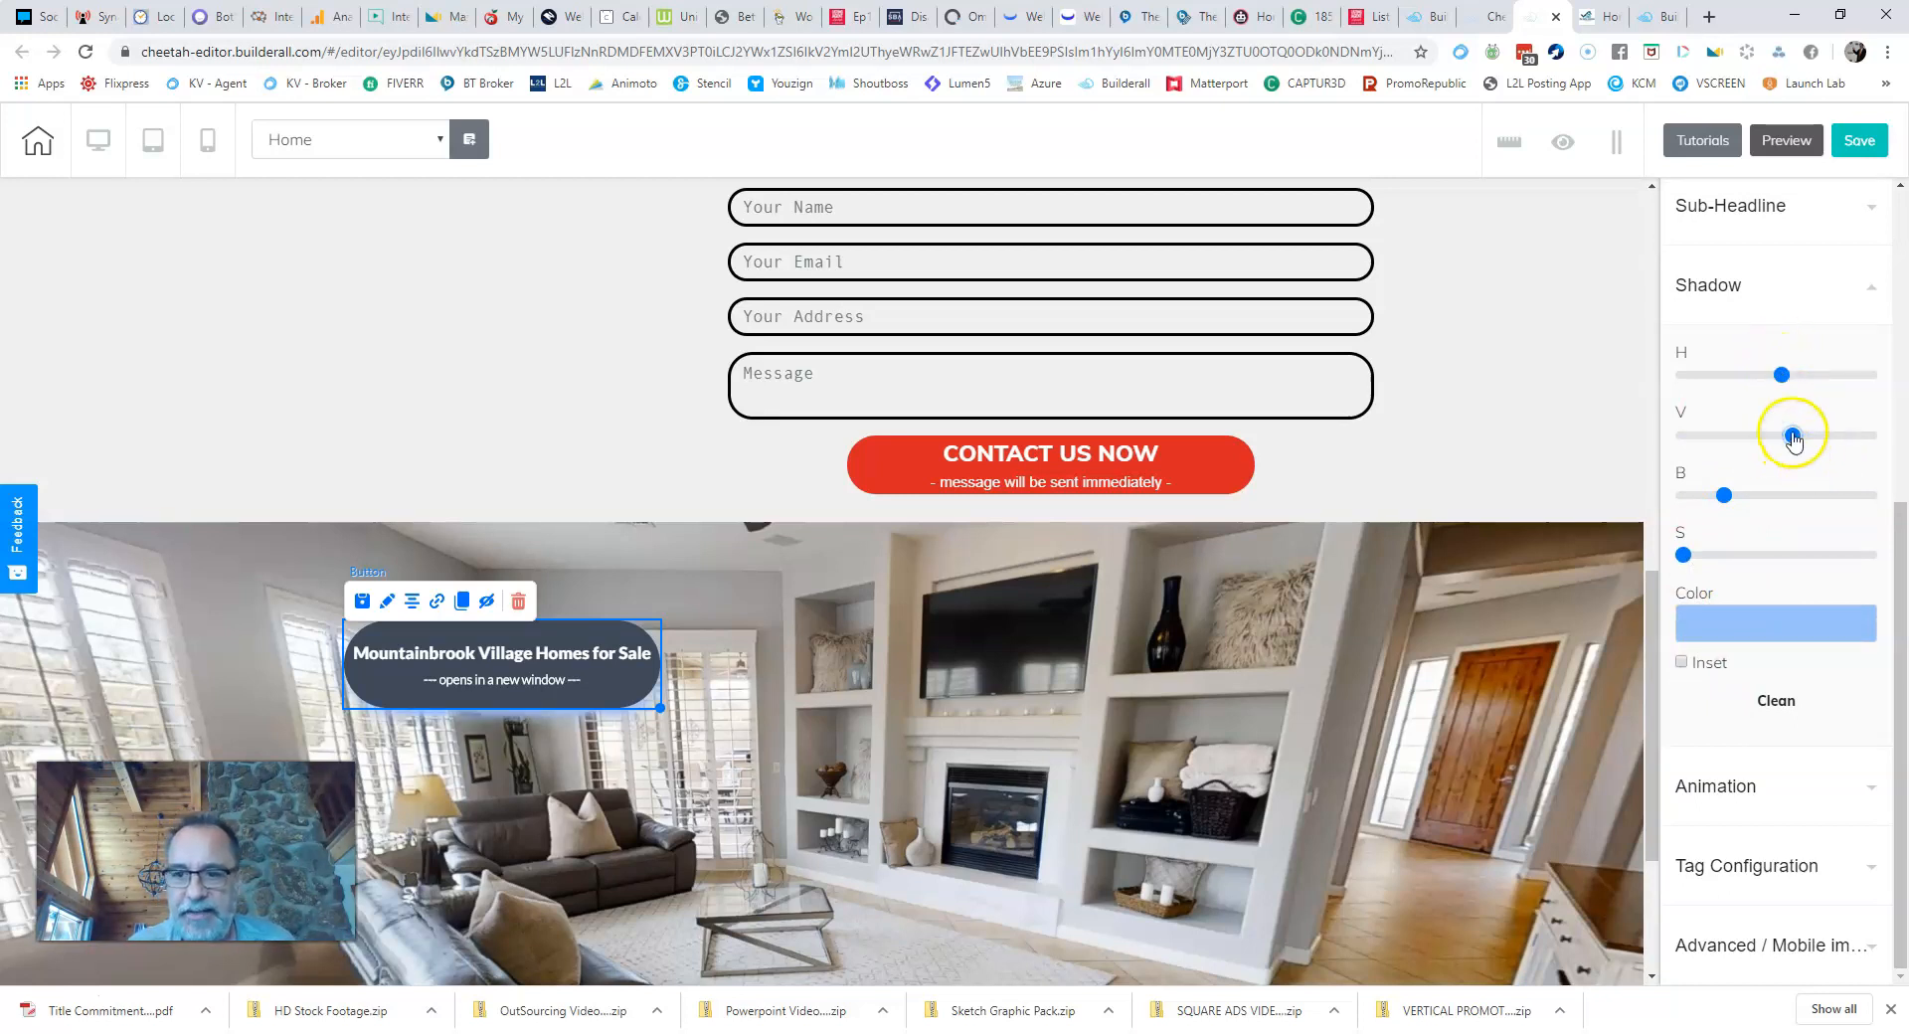
pyautogui.moveTo(1792, 436); pyautogui.dragTo(1780, 438)
pyautogui.moveTo(1781, 375); pyautogui.dragTo(1844, 381)
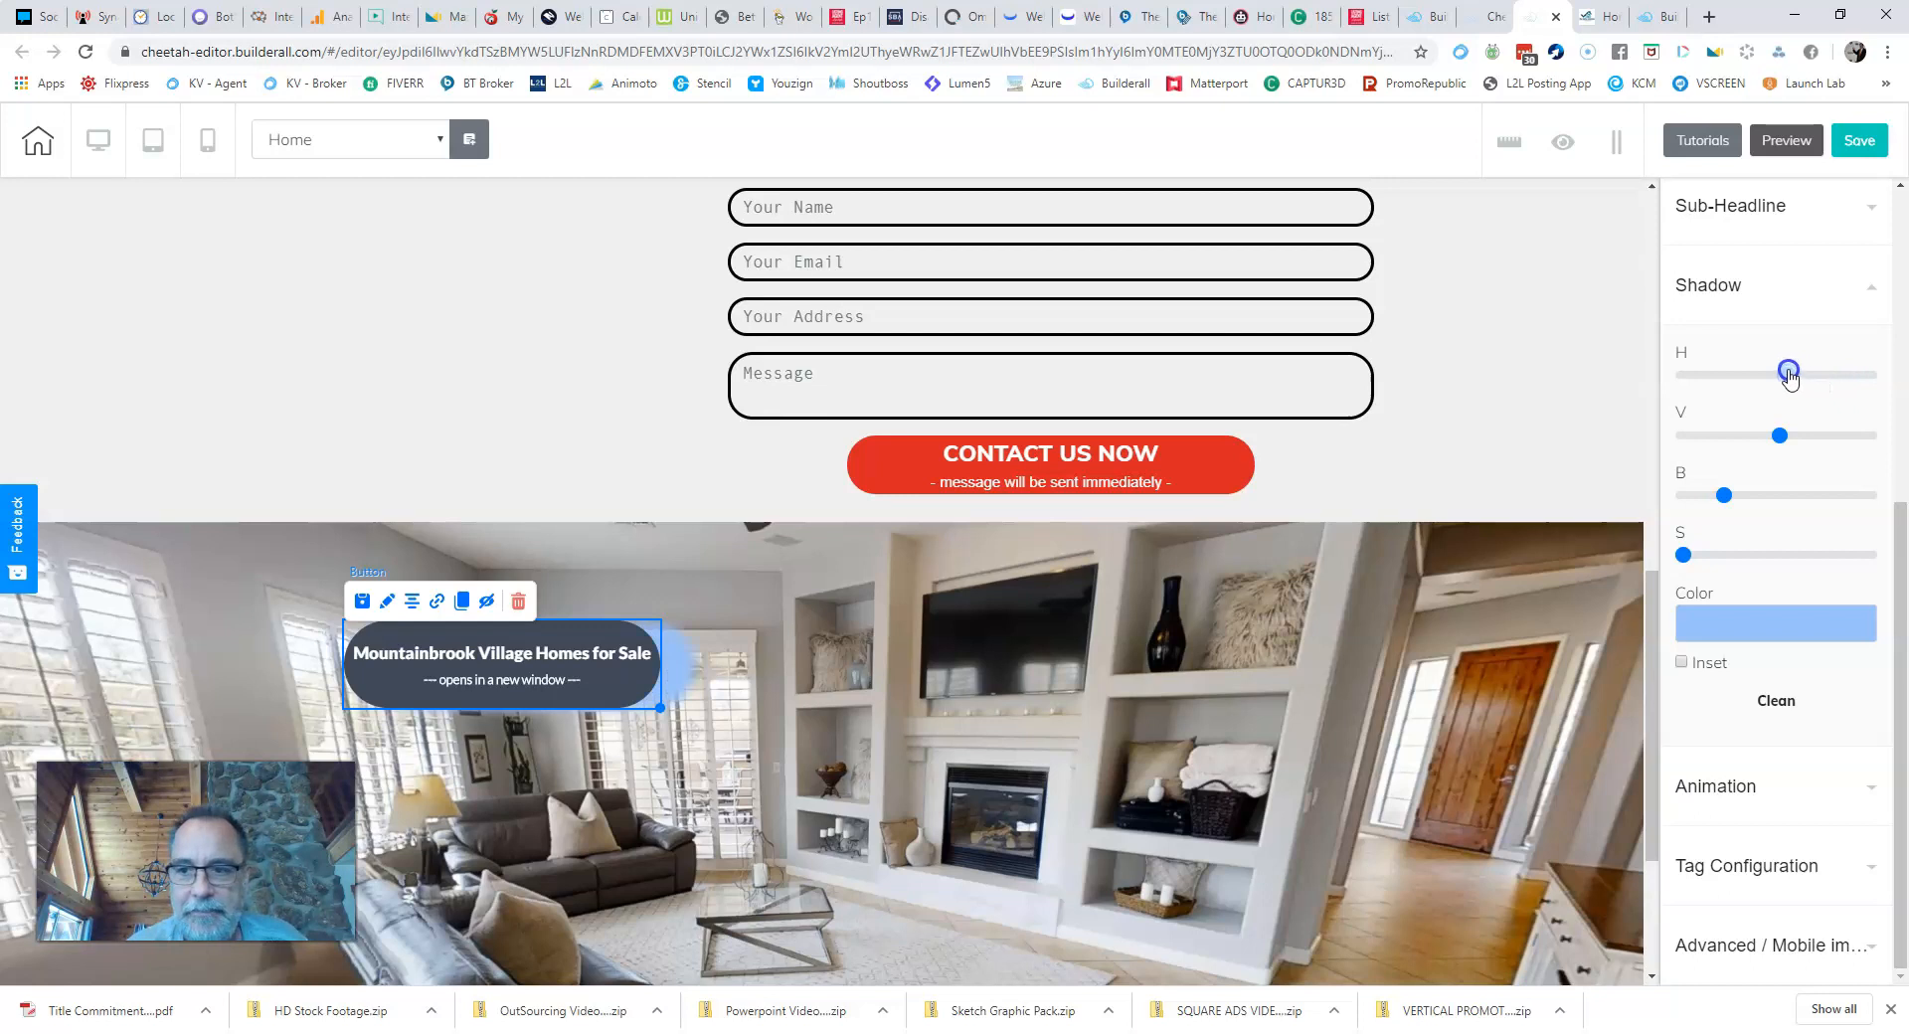
pyautogui.moveTo(1698, 379); pyautogui.dragTo(1697, 380)
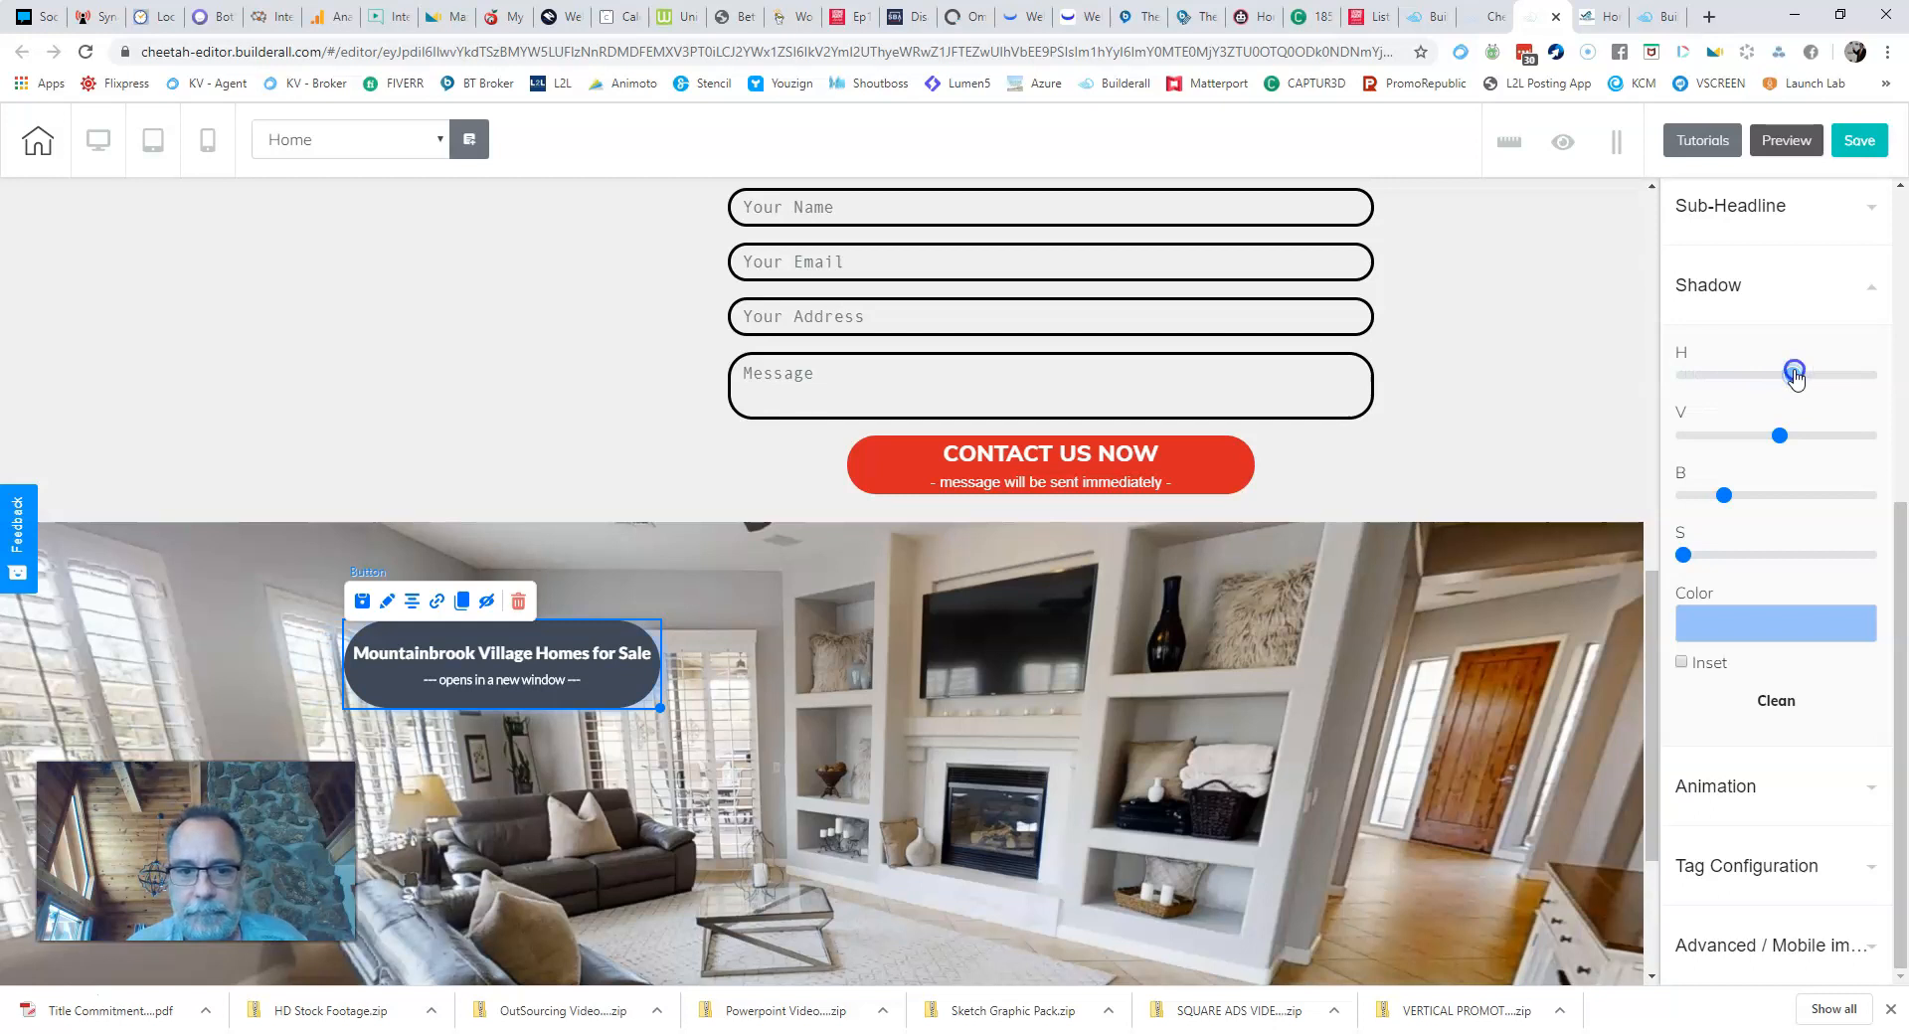
pyautogui.moveTo(1866, 441); pyautogui.dragTo(1670, 455)
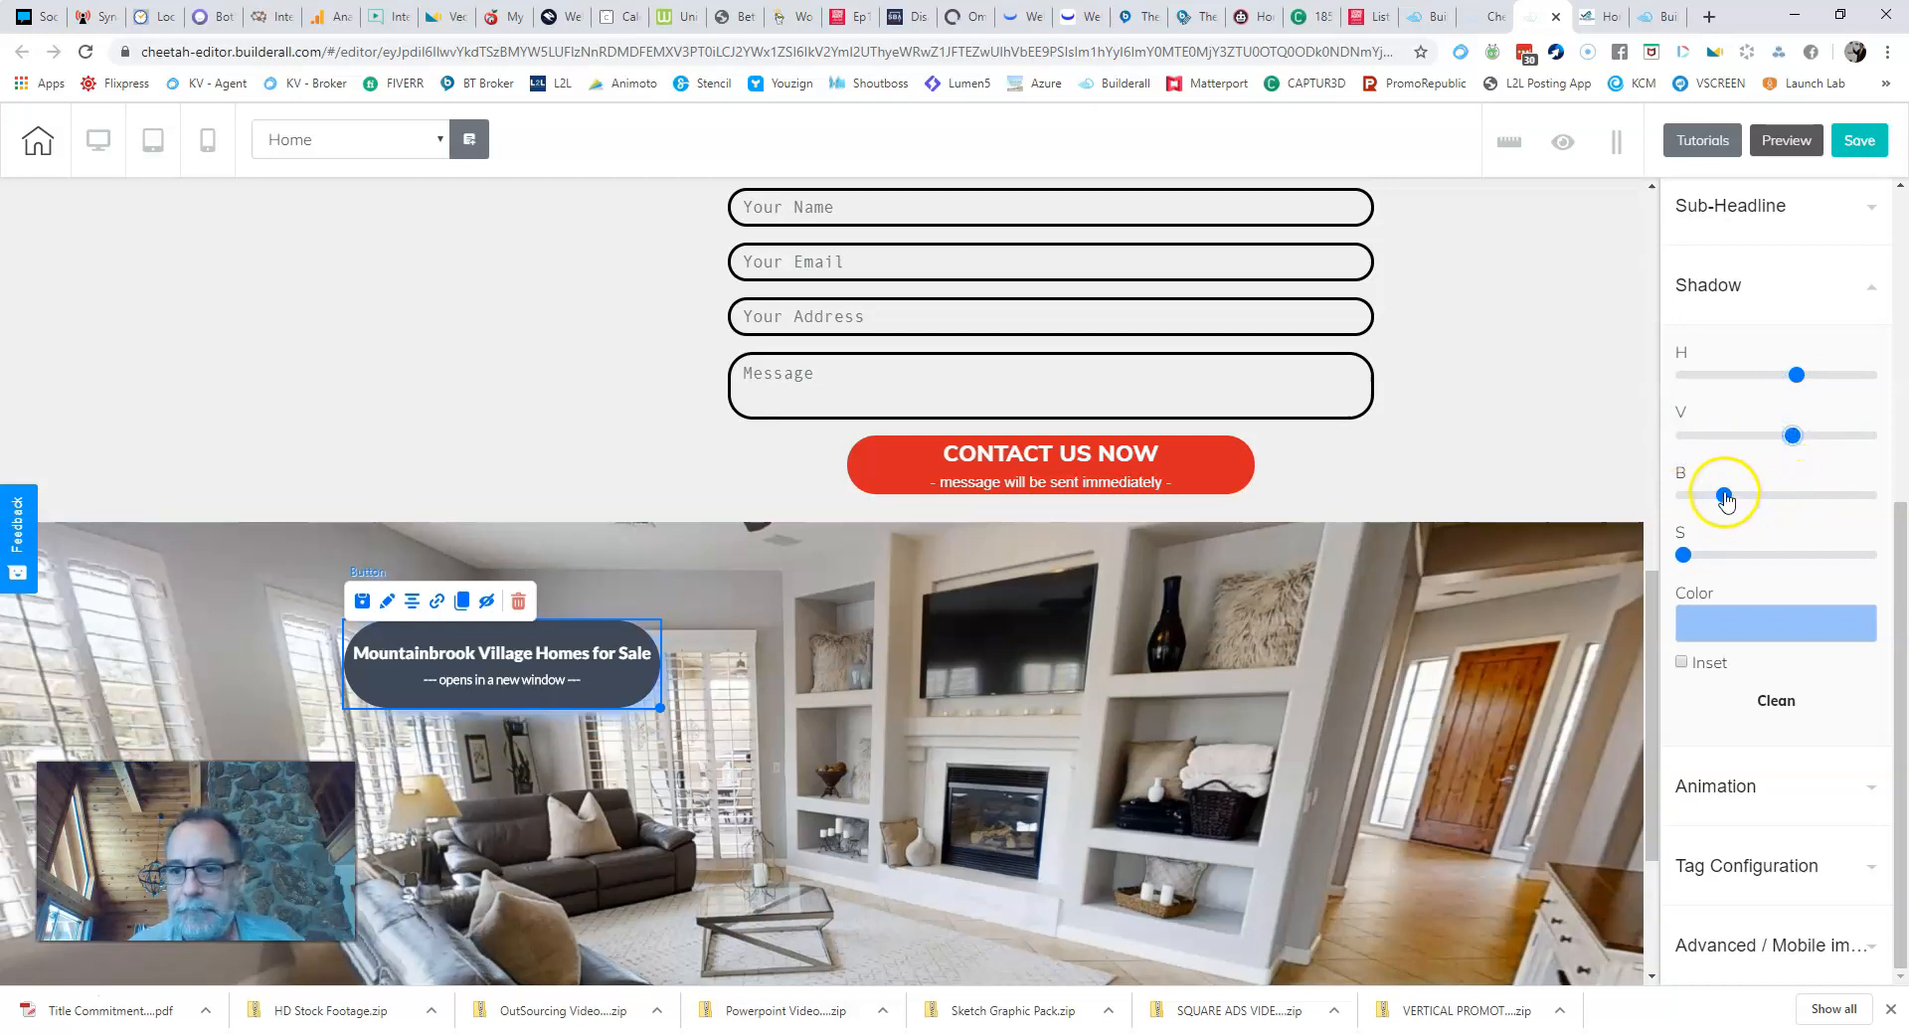
# Step: Try different blur amounts on the button's shadow, settle on a moderate blur and increase the spread slightly
pyautogui.moveTo(1823, 489); pyautogui.dragTo(1595, 507)
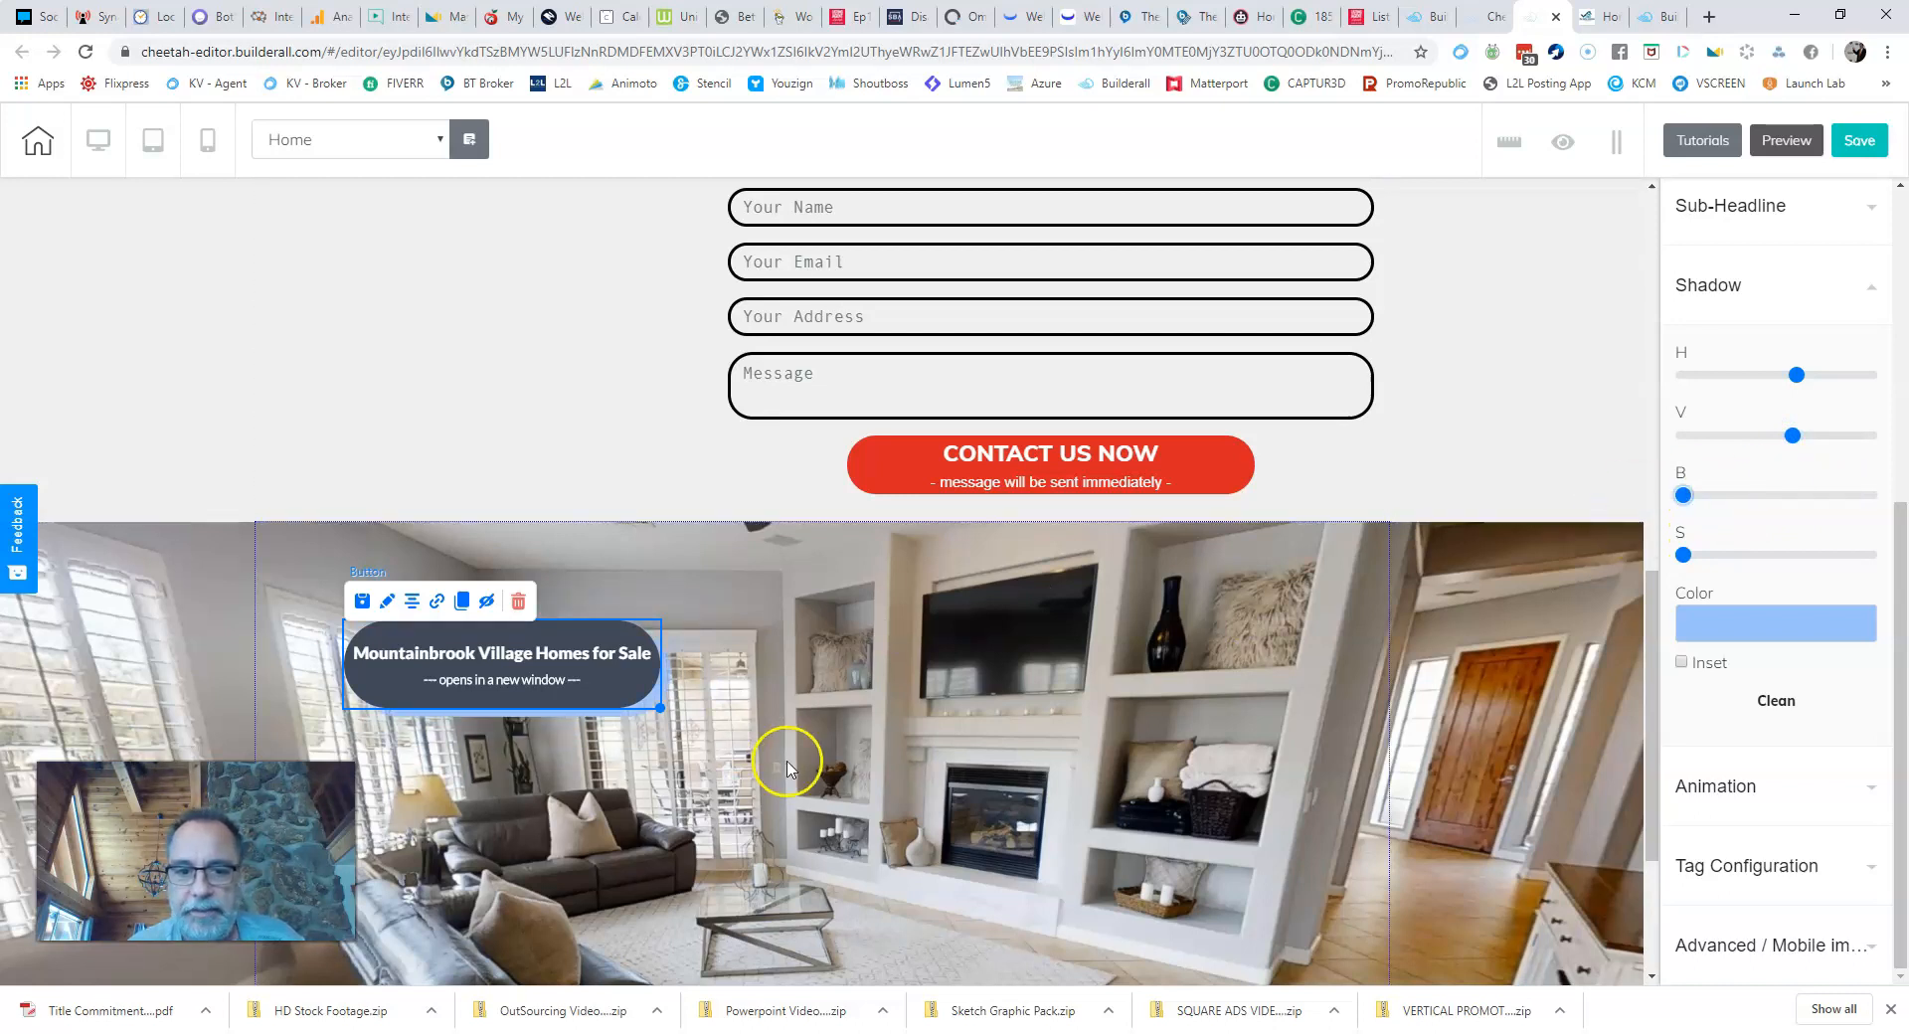
pyautogui.moveTo(1684, 495); pyautogui.dragTo(1686, 560)
pyautogui.click(1685, 557)
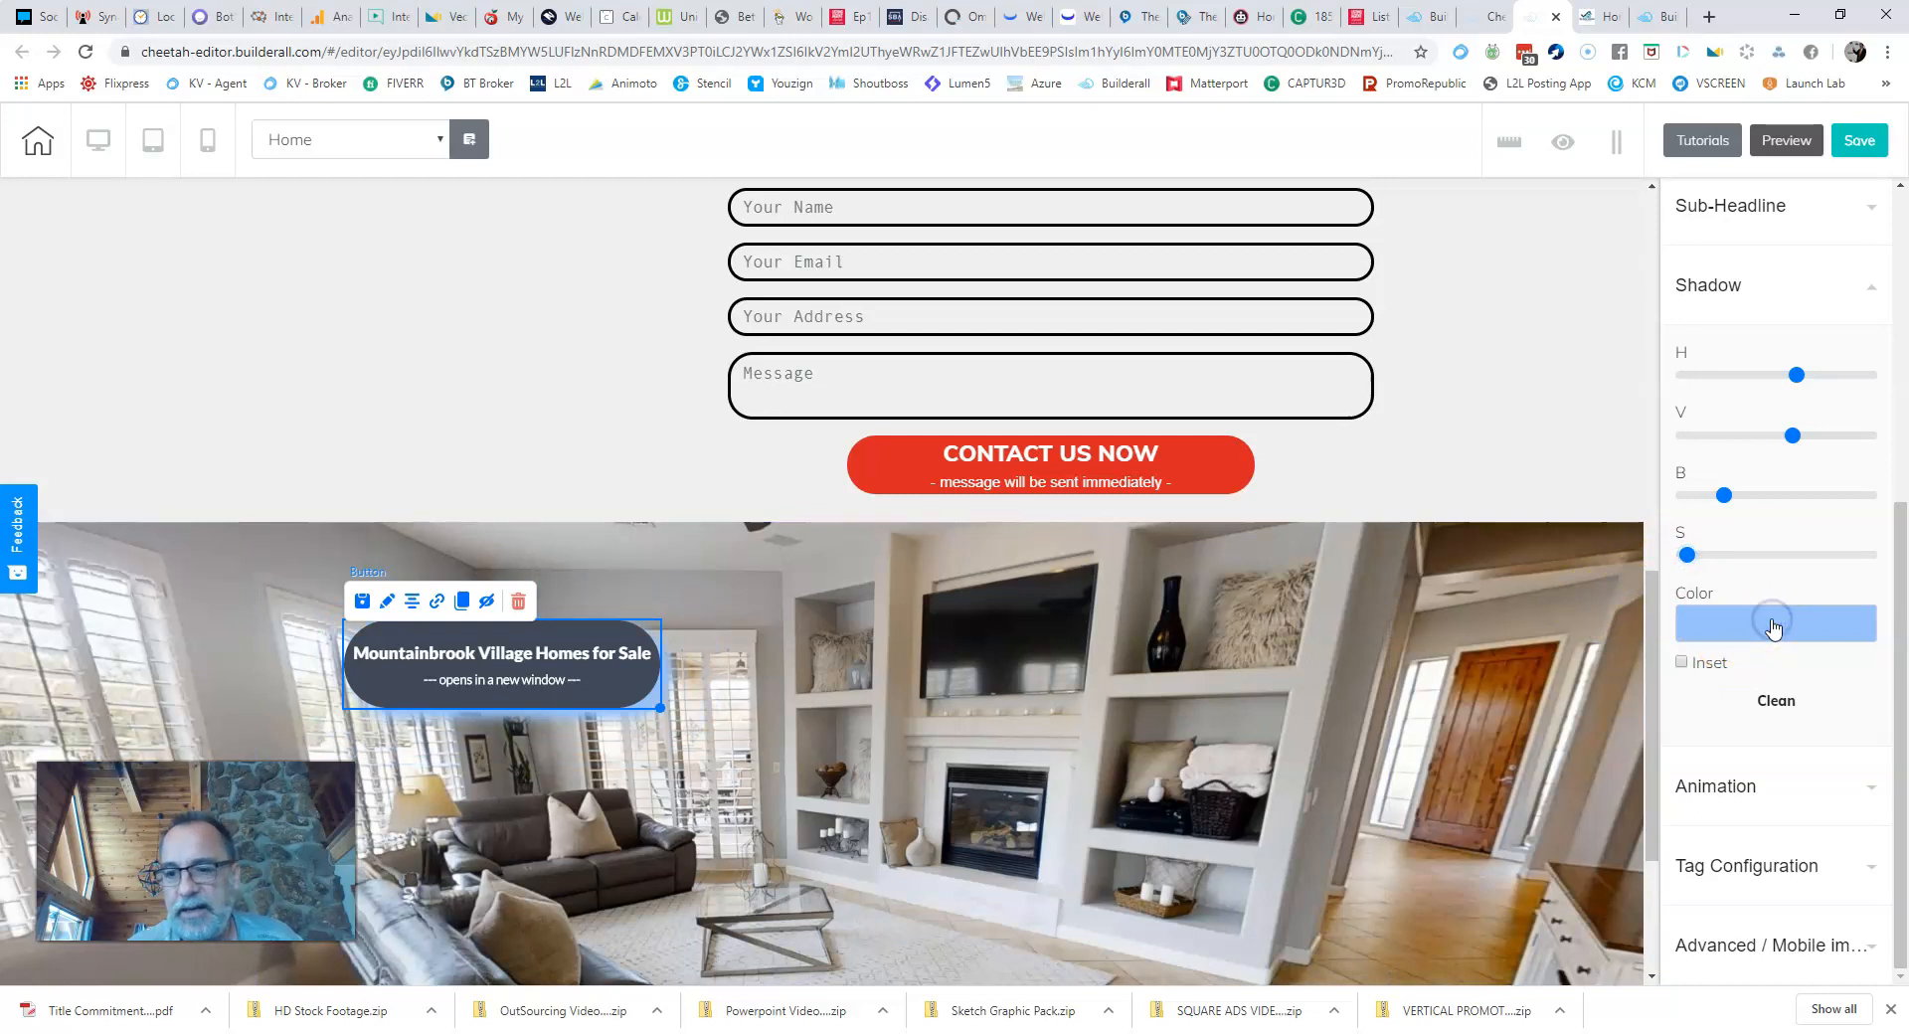
# Step: Change the button's shadow color to bright blue 0074FF
pyautogui.click(1739, 627)
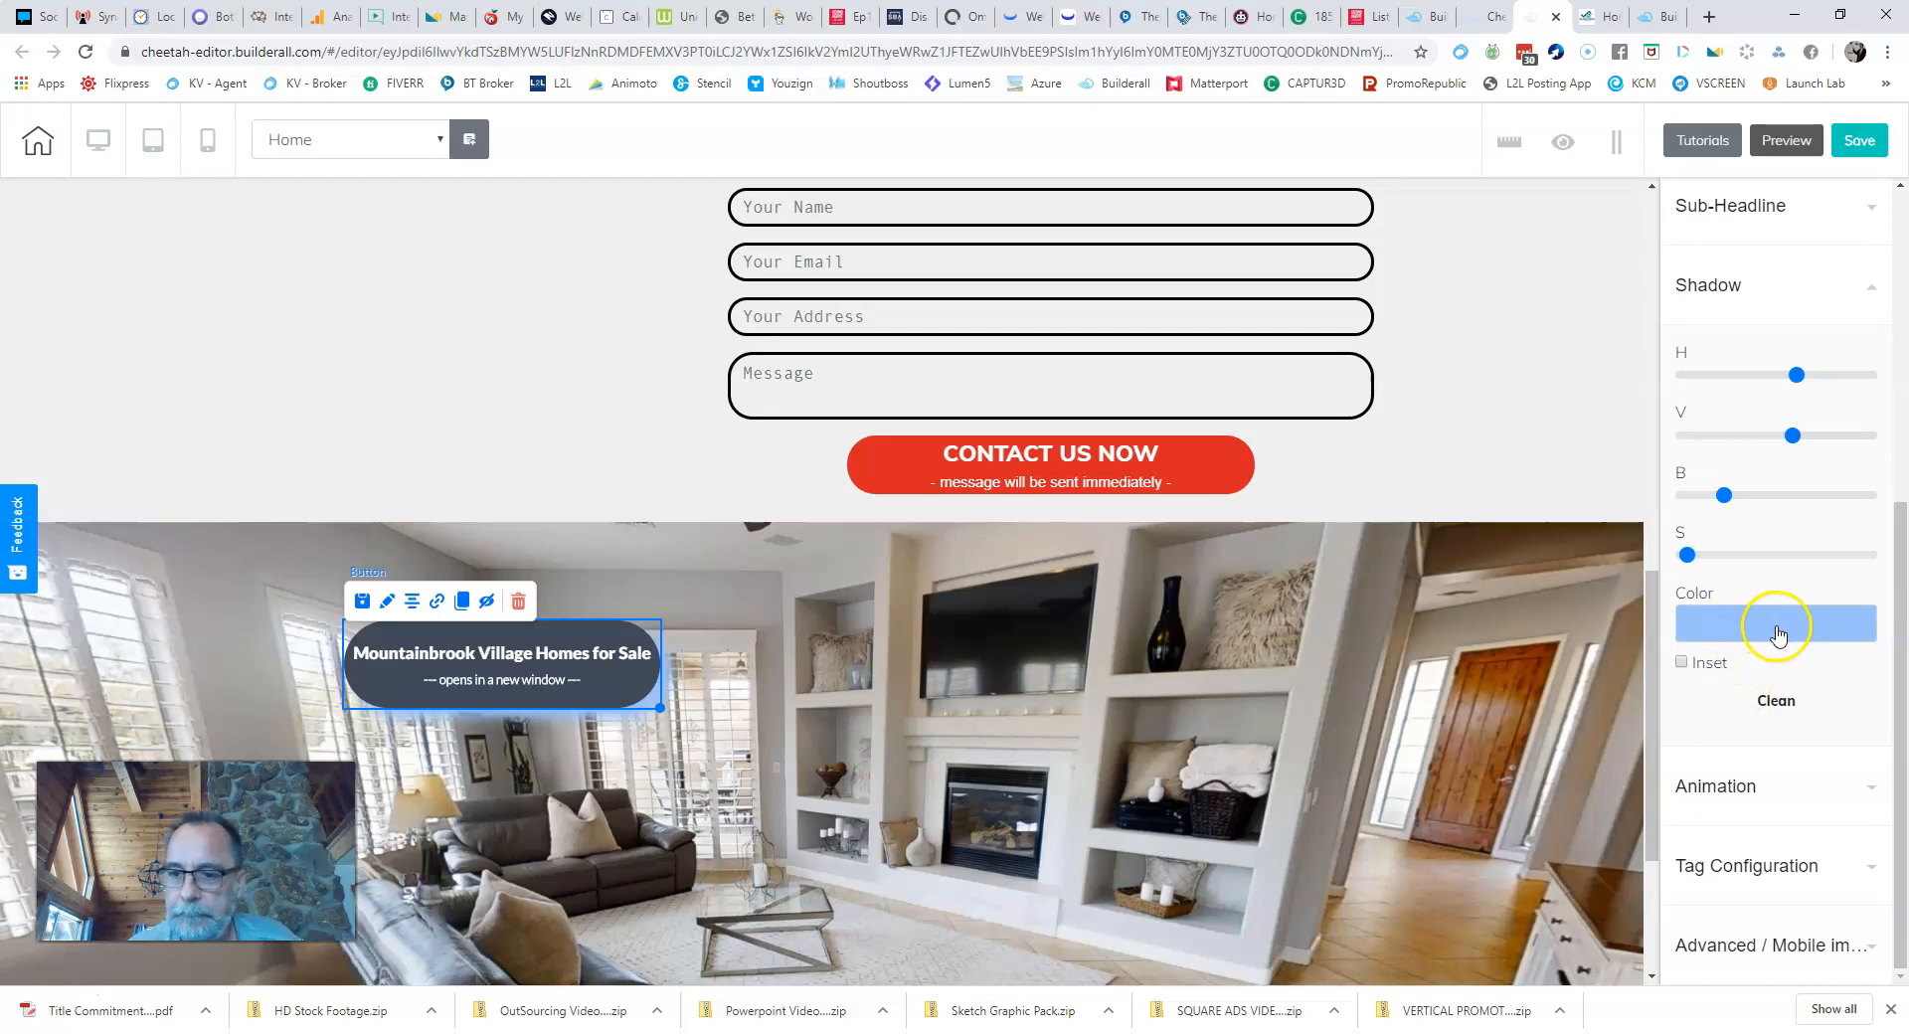
pyautogui.click(1777, 634)
pyautogui.click(1678, 603)
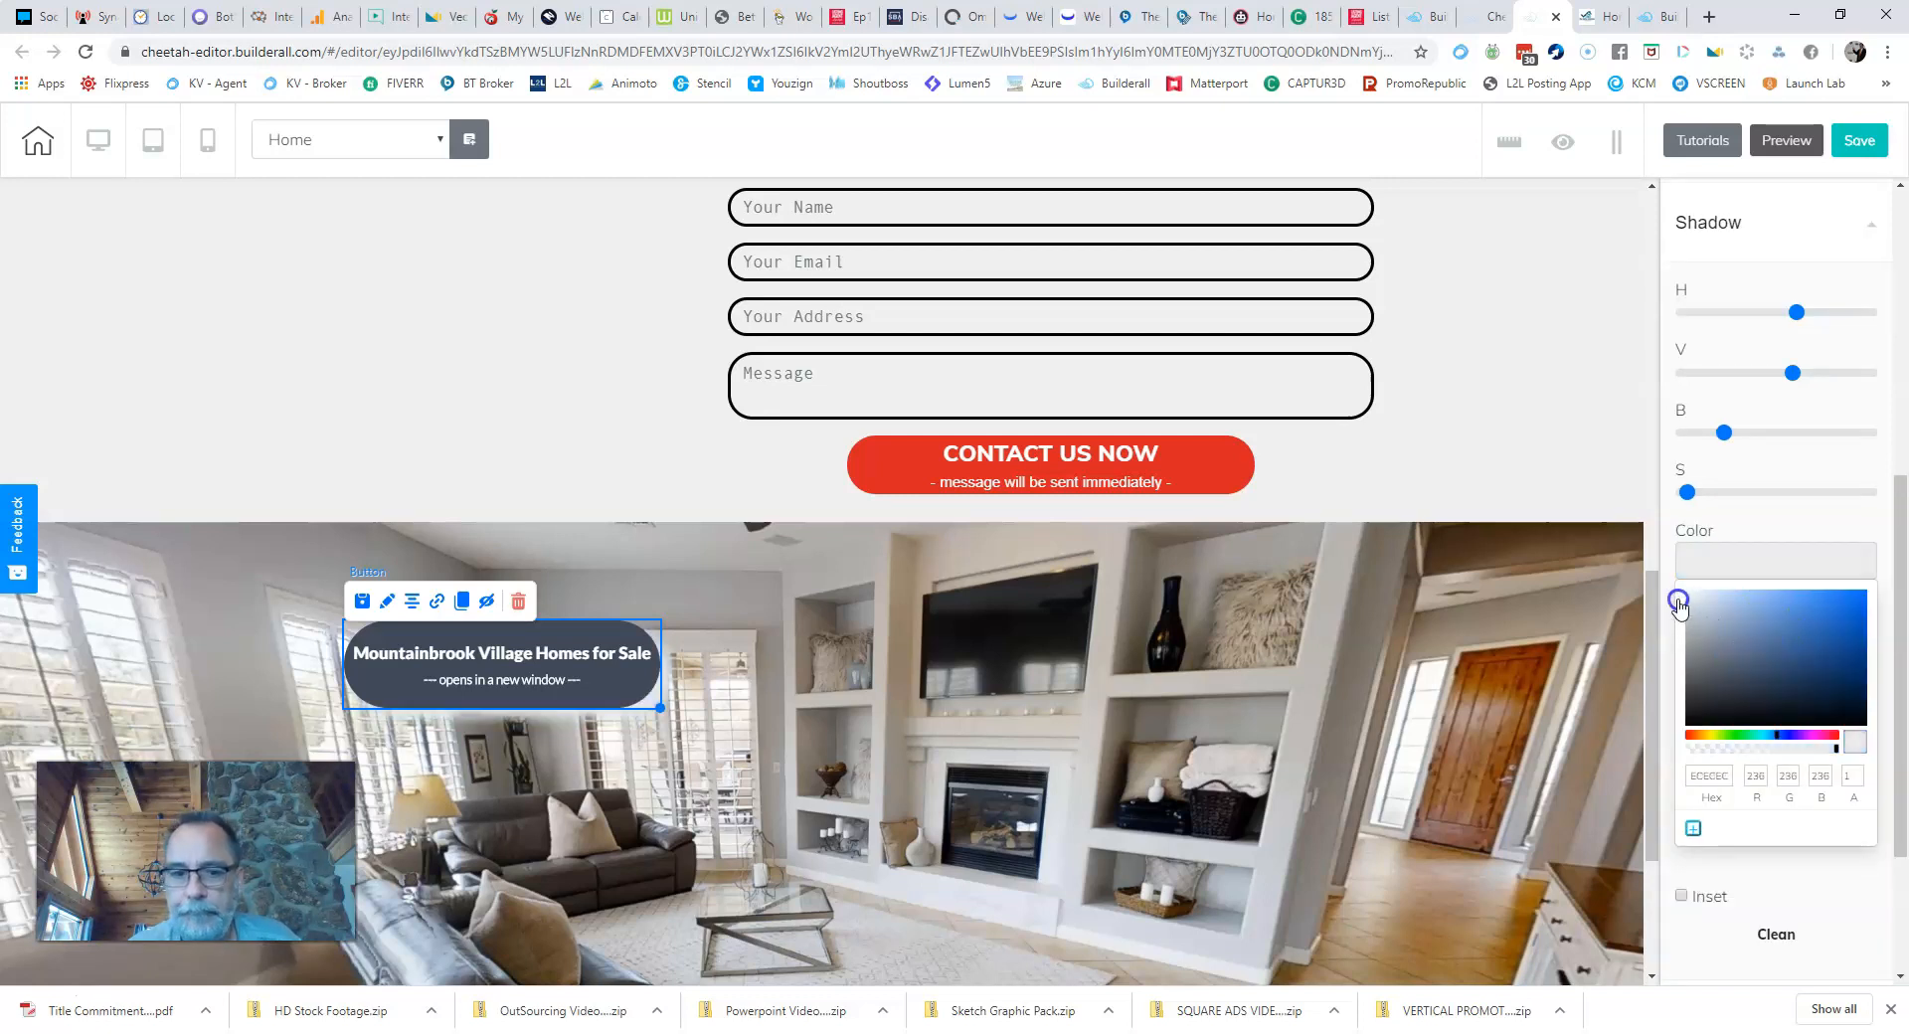
pyautogui.moveTo(1678, 609)
pyautogui.mouseDown()
pyautogui.moveTo(1670, 733)
pyautogui.moveTo(1731, 724)
pyautogui.mouseUp()
pyautogui.moveTo(1854, 731); pyautogui.dragTo(1877, 580)
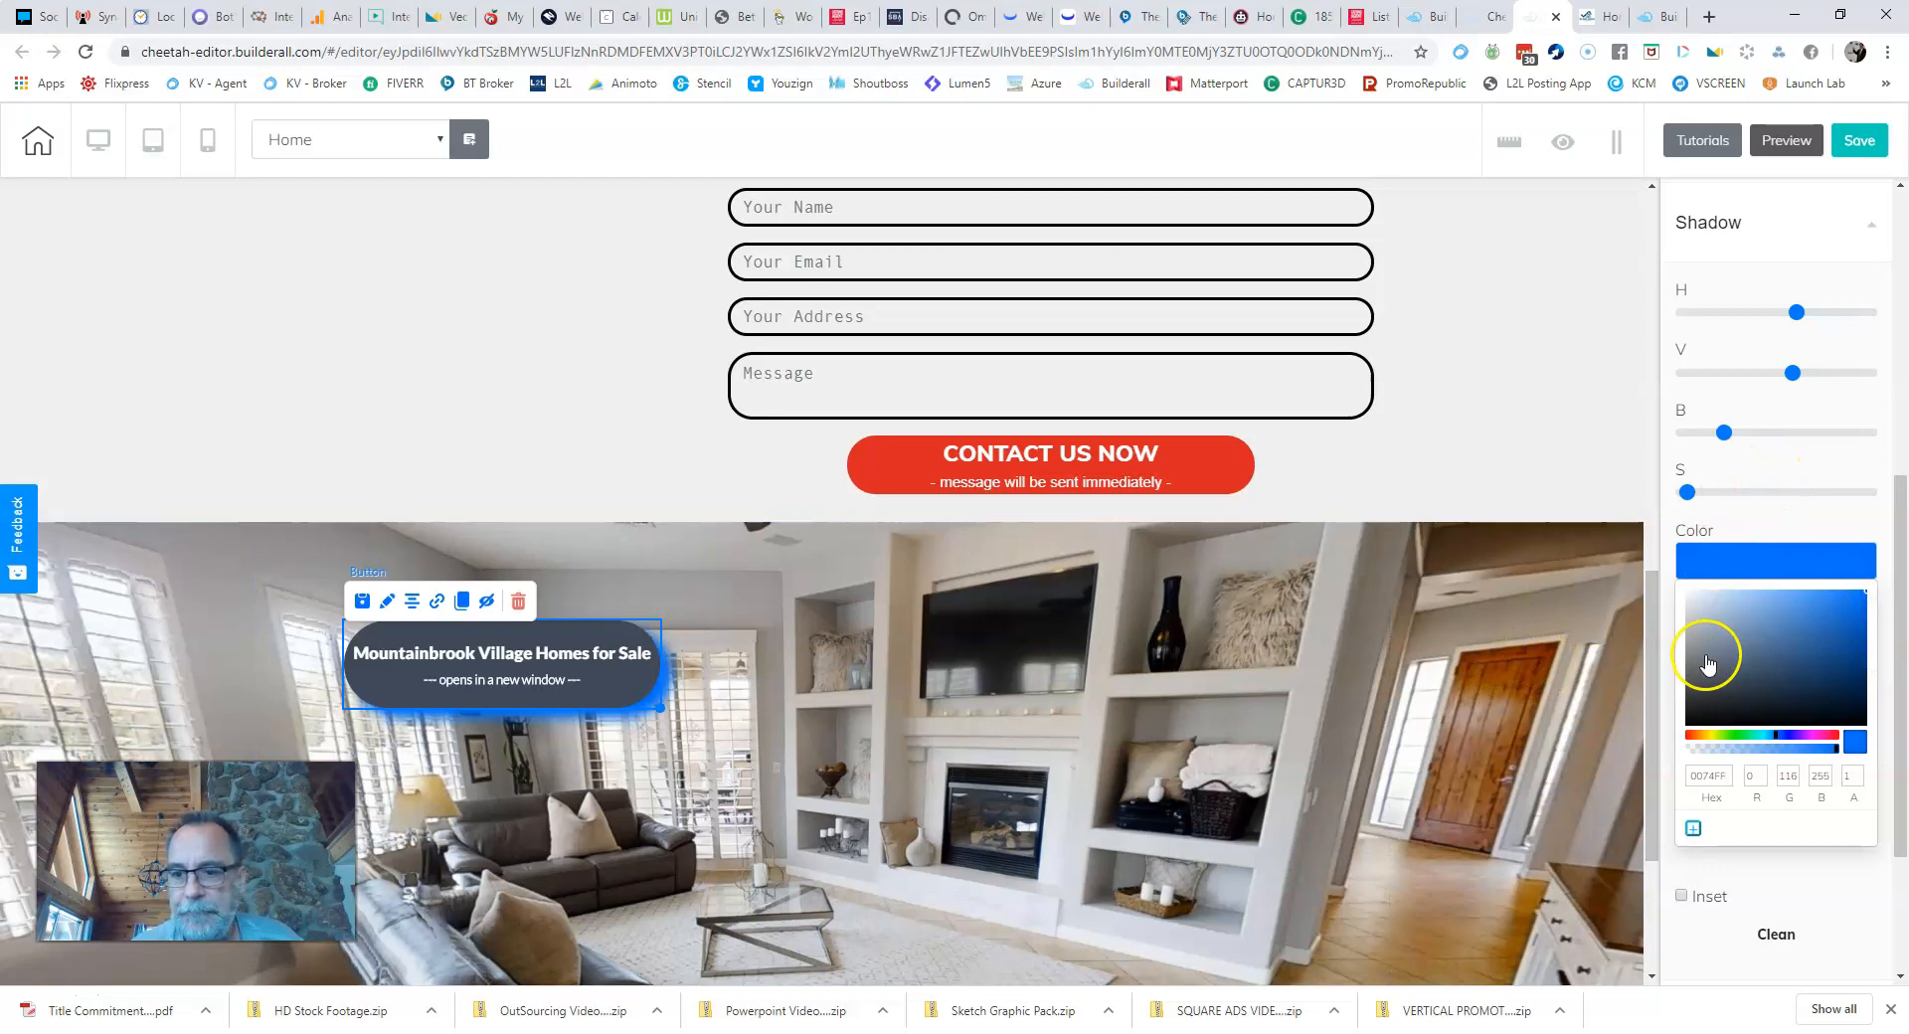
pyautogui.scroll(-2, 1747, 686)
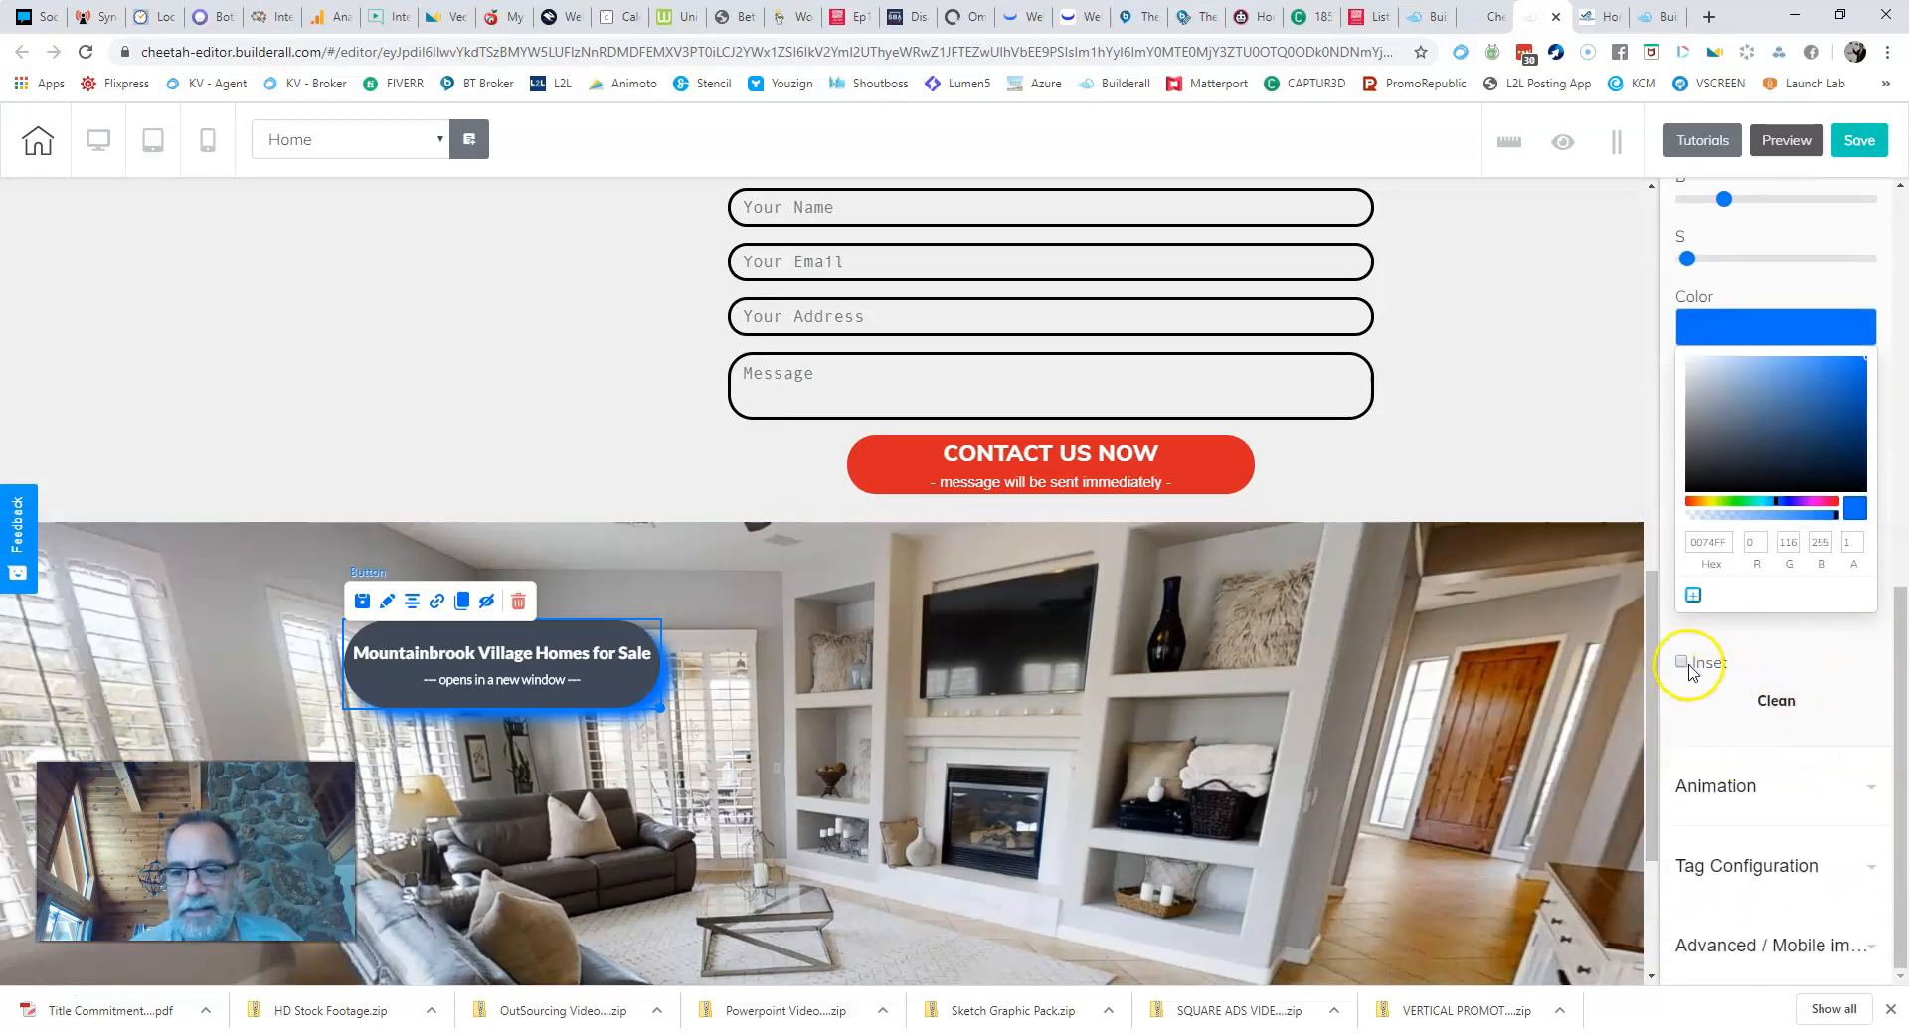
pyautogui.click(968, 704)
pyautogui.click(634, 706)
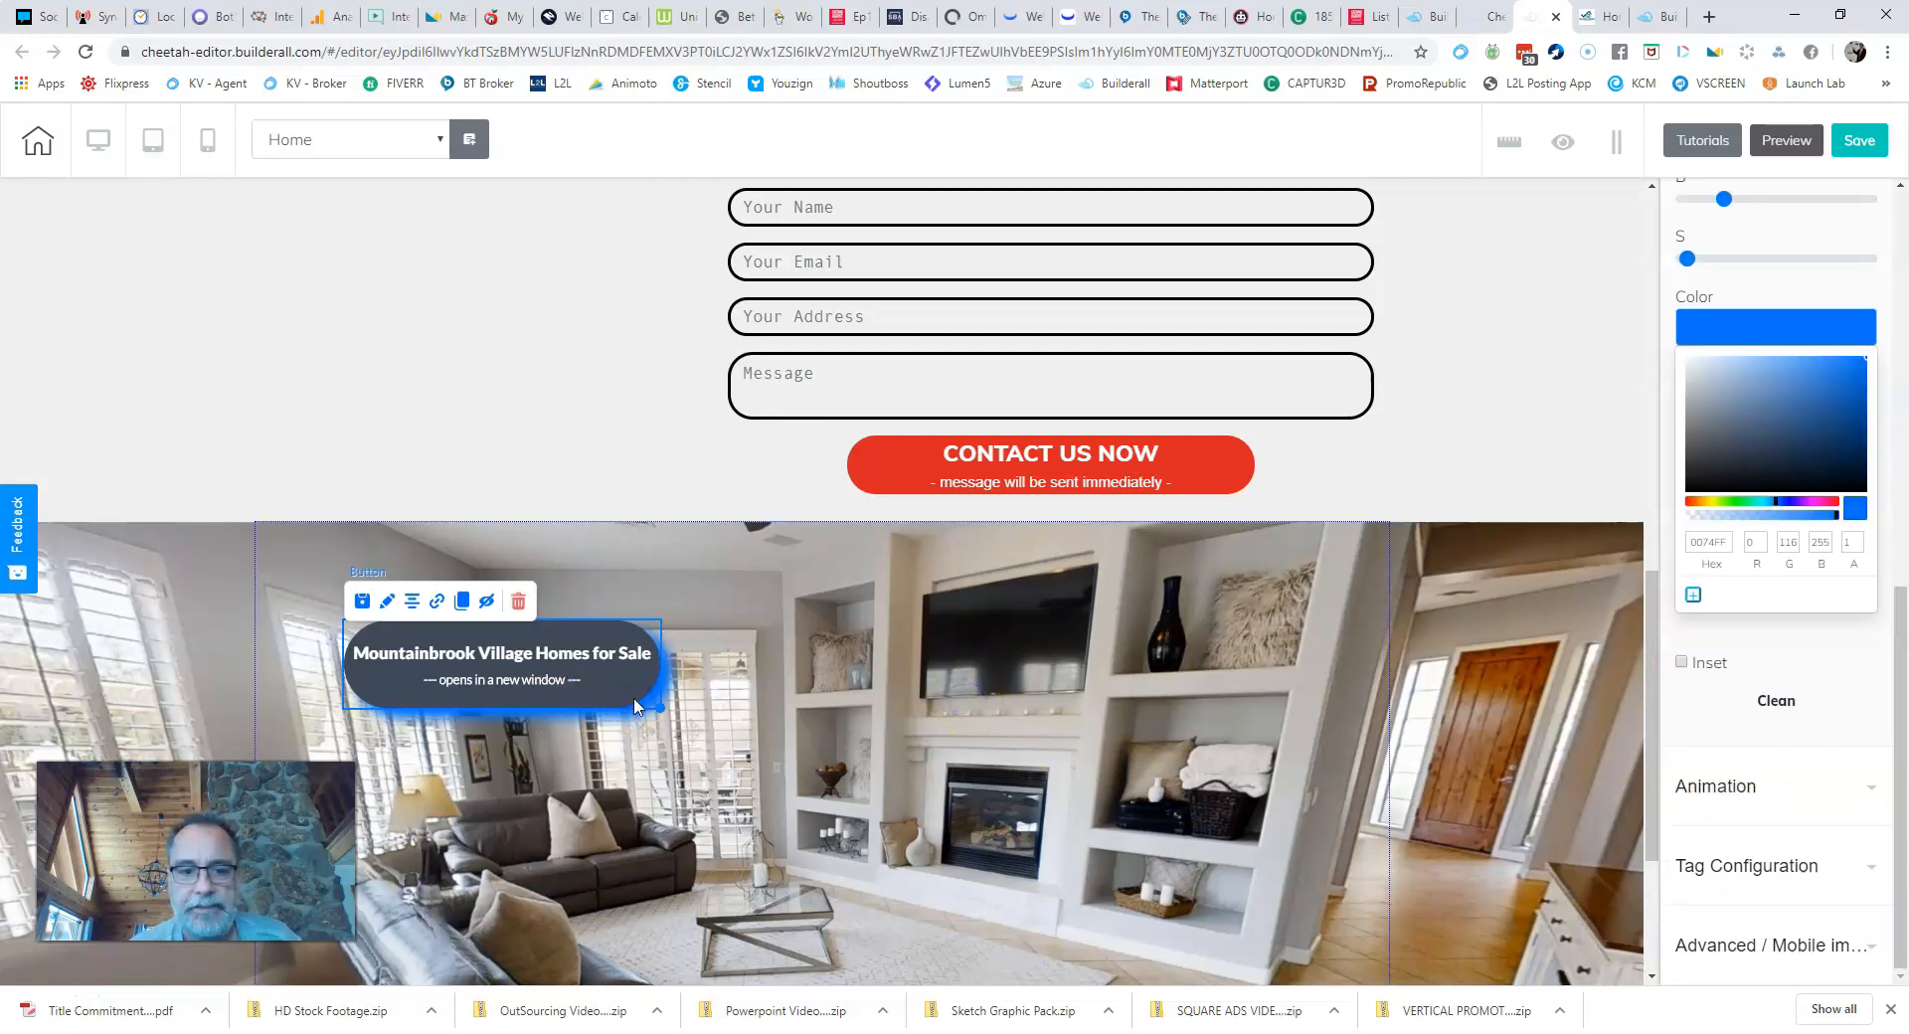
# Step: Give the homes-for-sale button a Hover animation with the wobble effect
pyautogui.click(1730, 792)
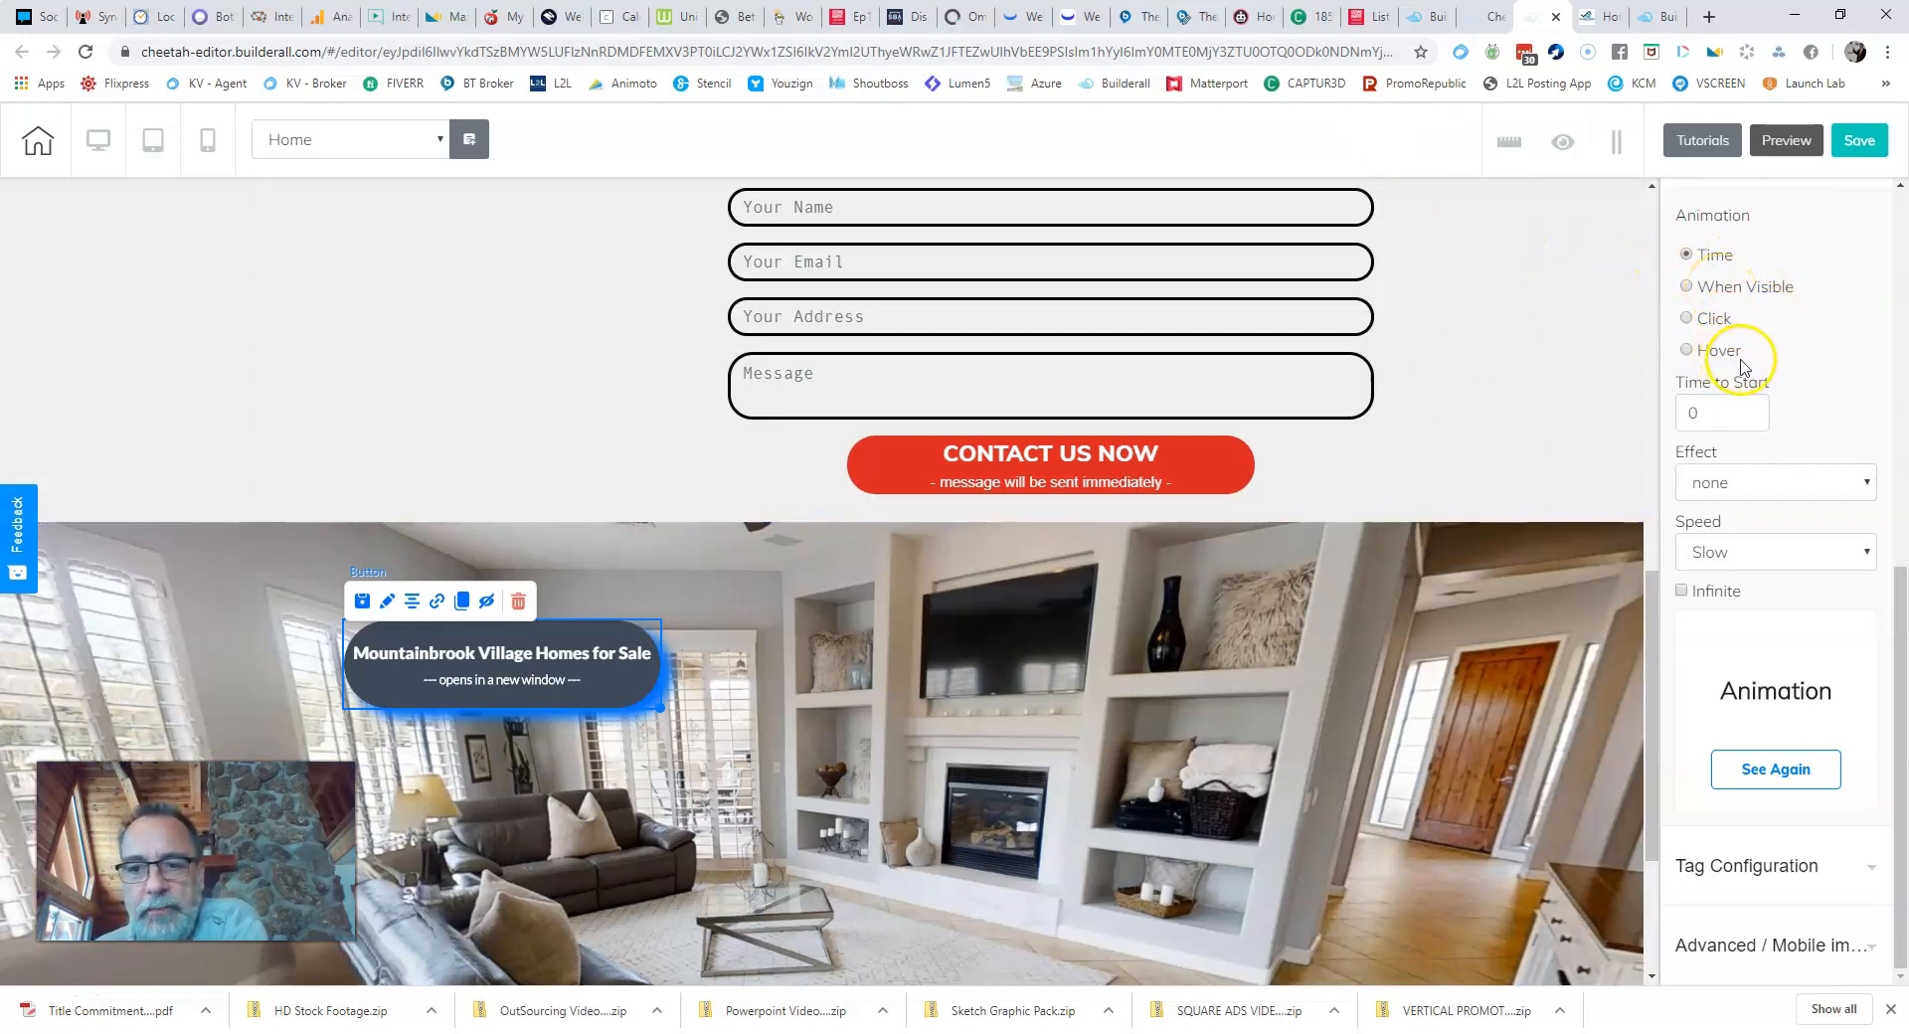
pyautogui.click(1686, 350)
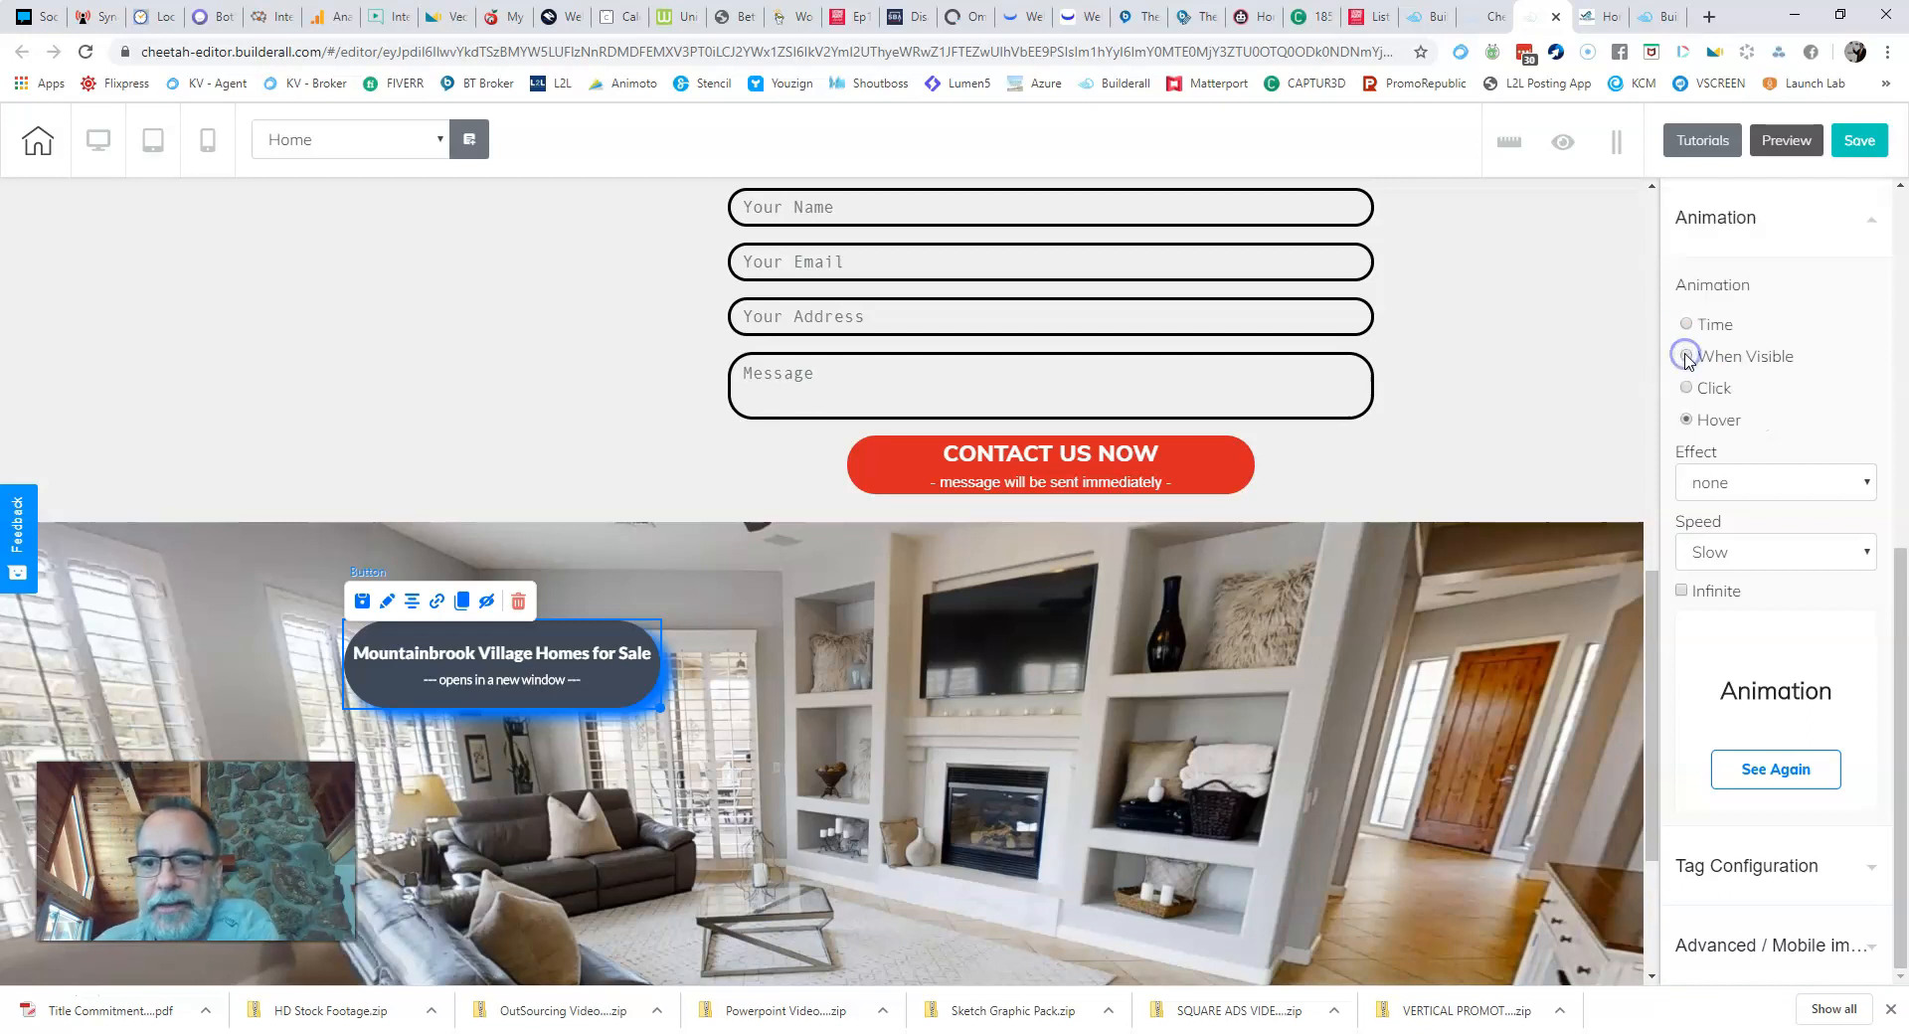
pyautogui.scroll(-2, 1610, 462)
pyautogui.click(1851, 481)
pyautogui.click(1859, 481)
pyautogui.scroll(1, 1856, 504)
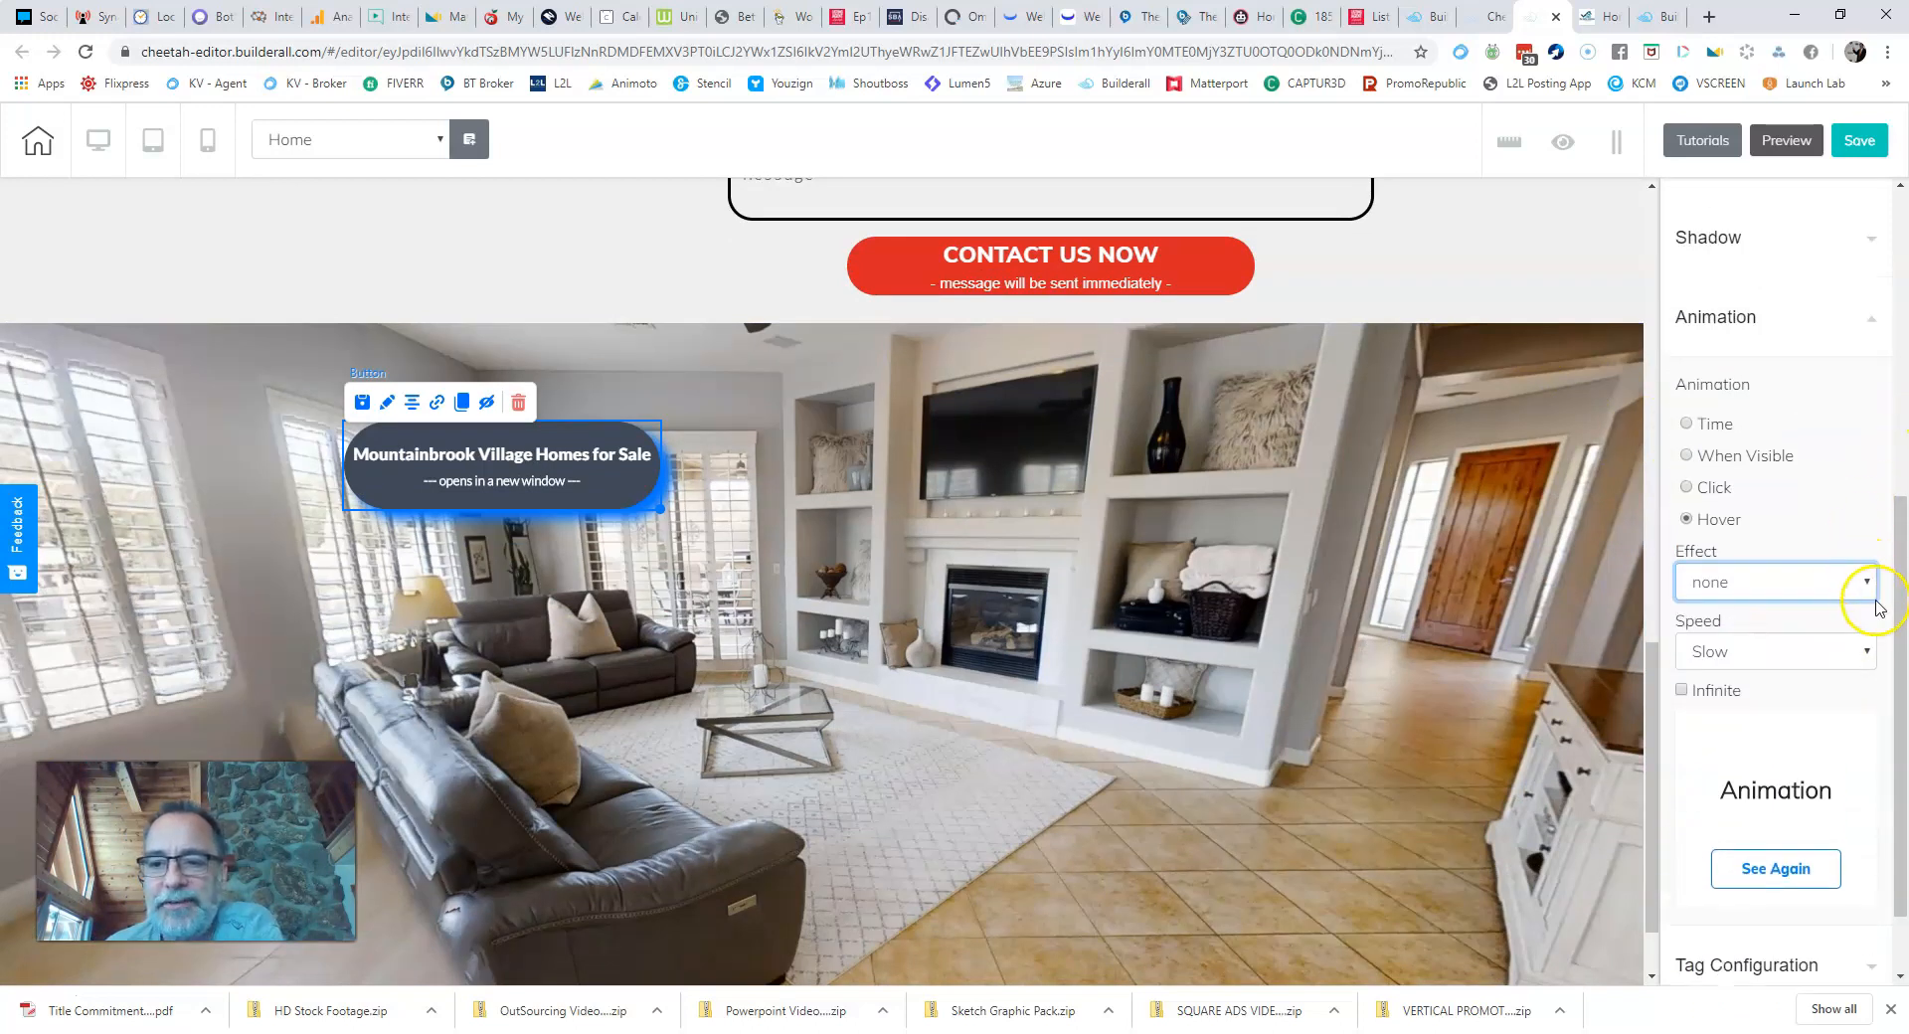
pyautogui.click(1849, 582)
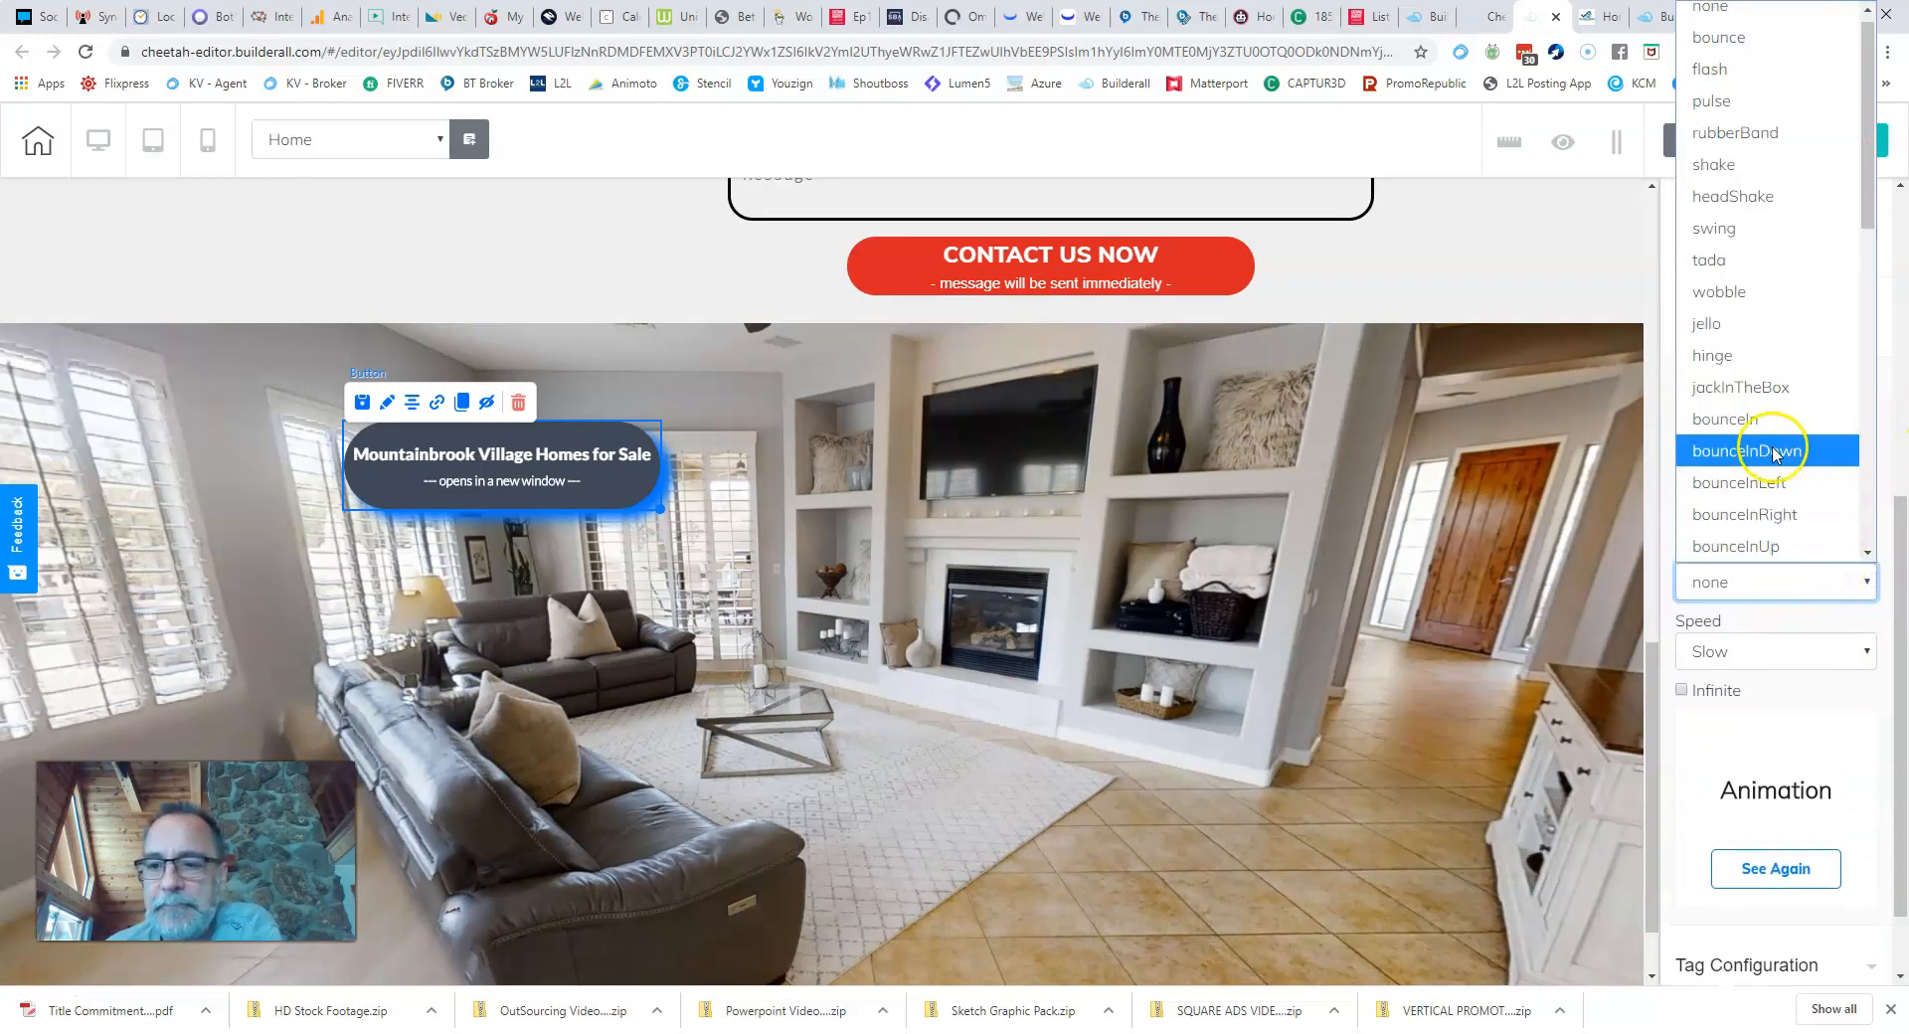
pyautogui.click(1732, 292)
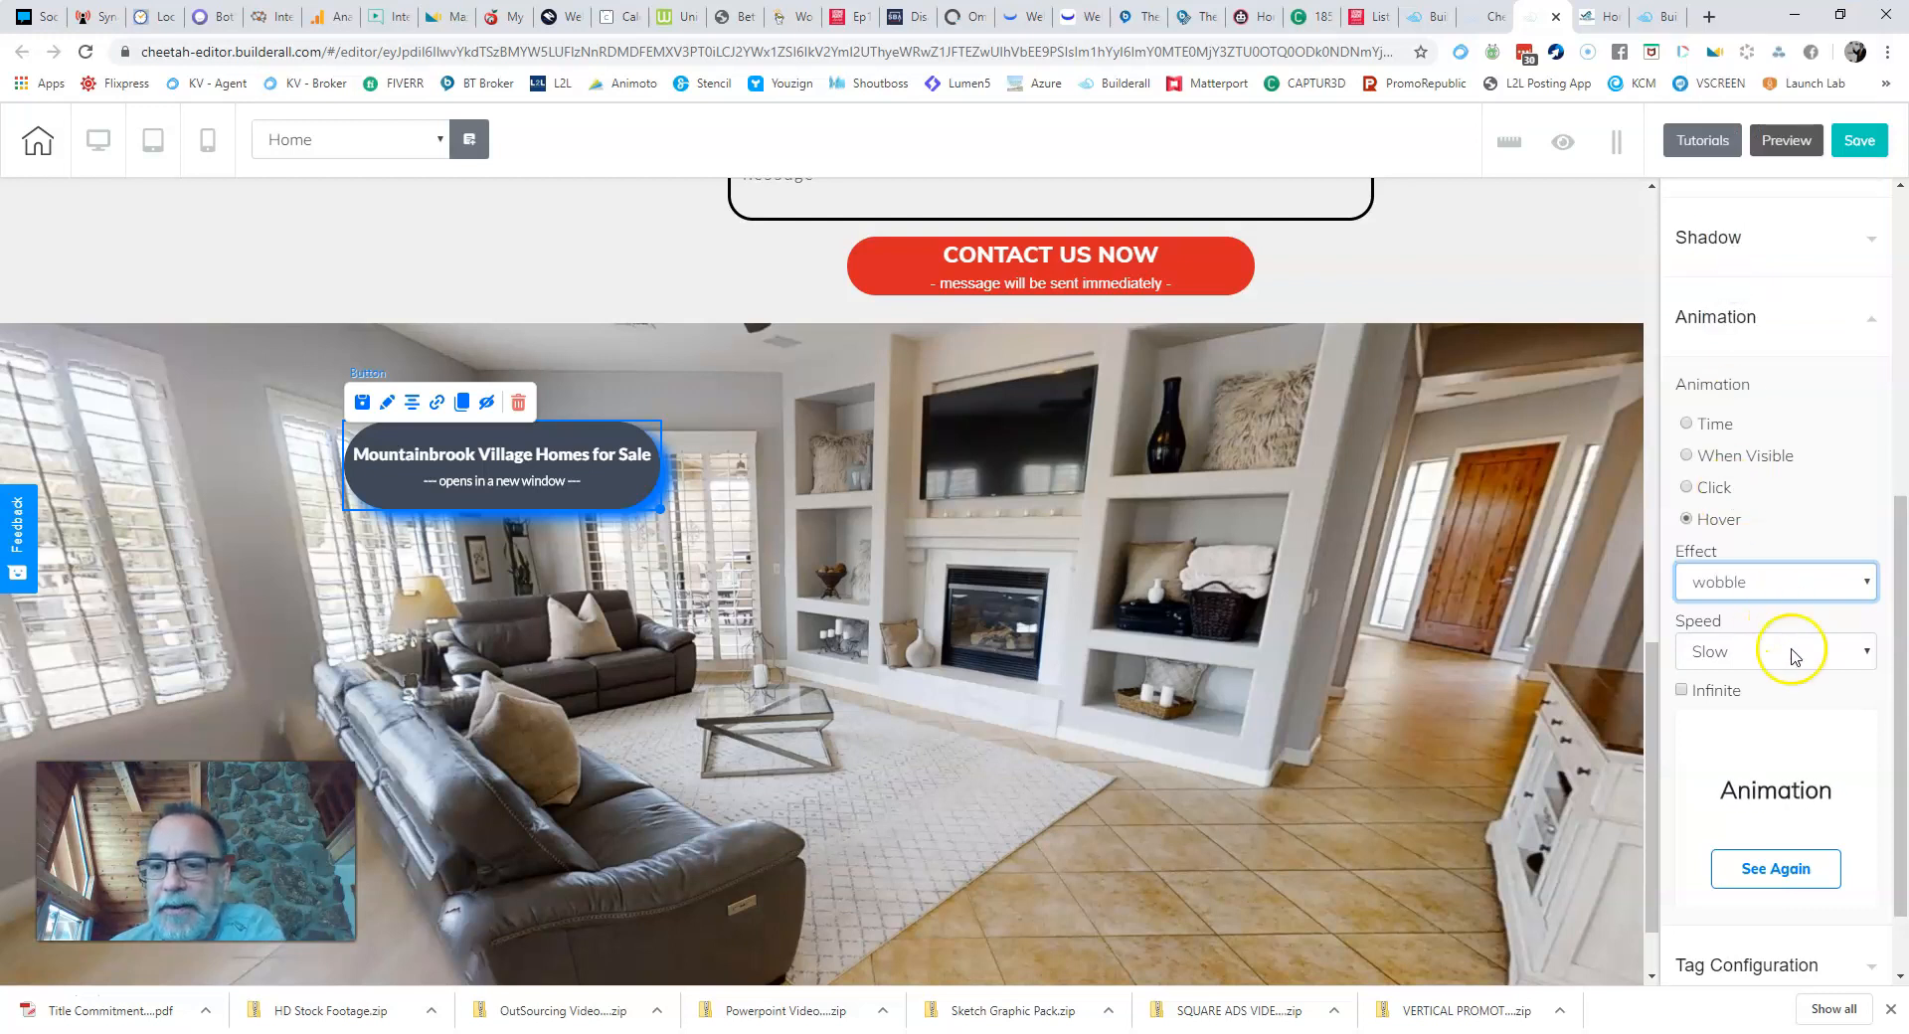
pyautogui.scroll(-1, 1755, 716)
pyautogui.scroll(-1, 1752, 779)
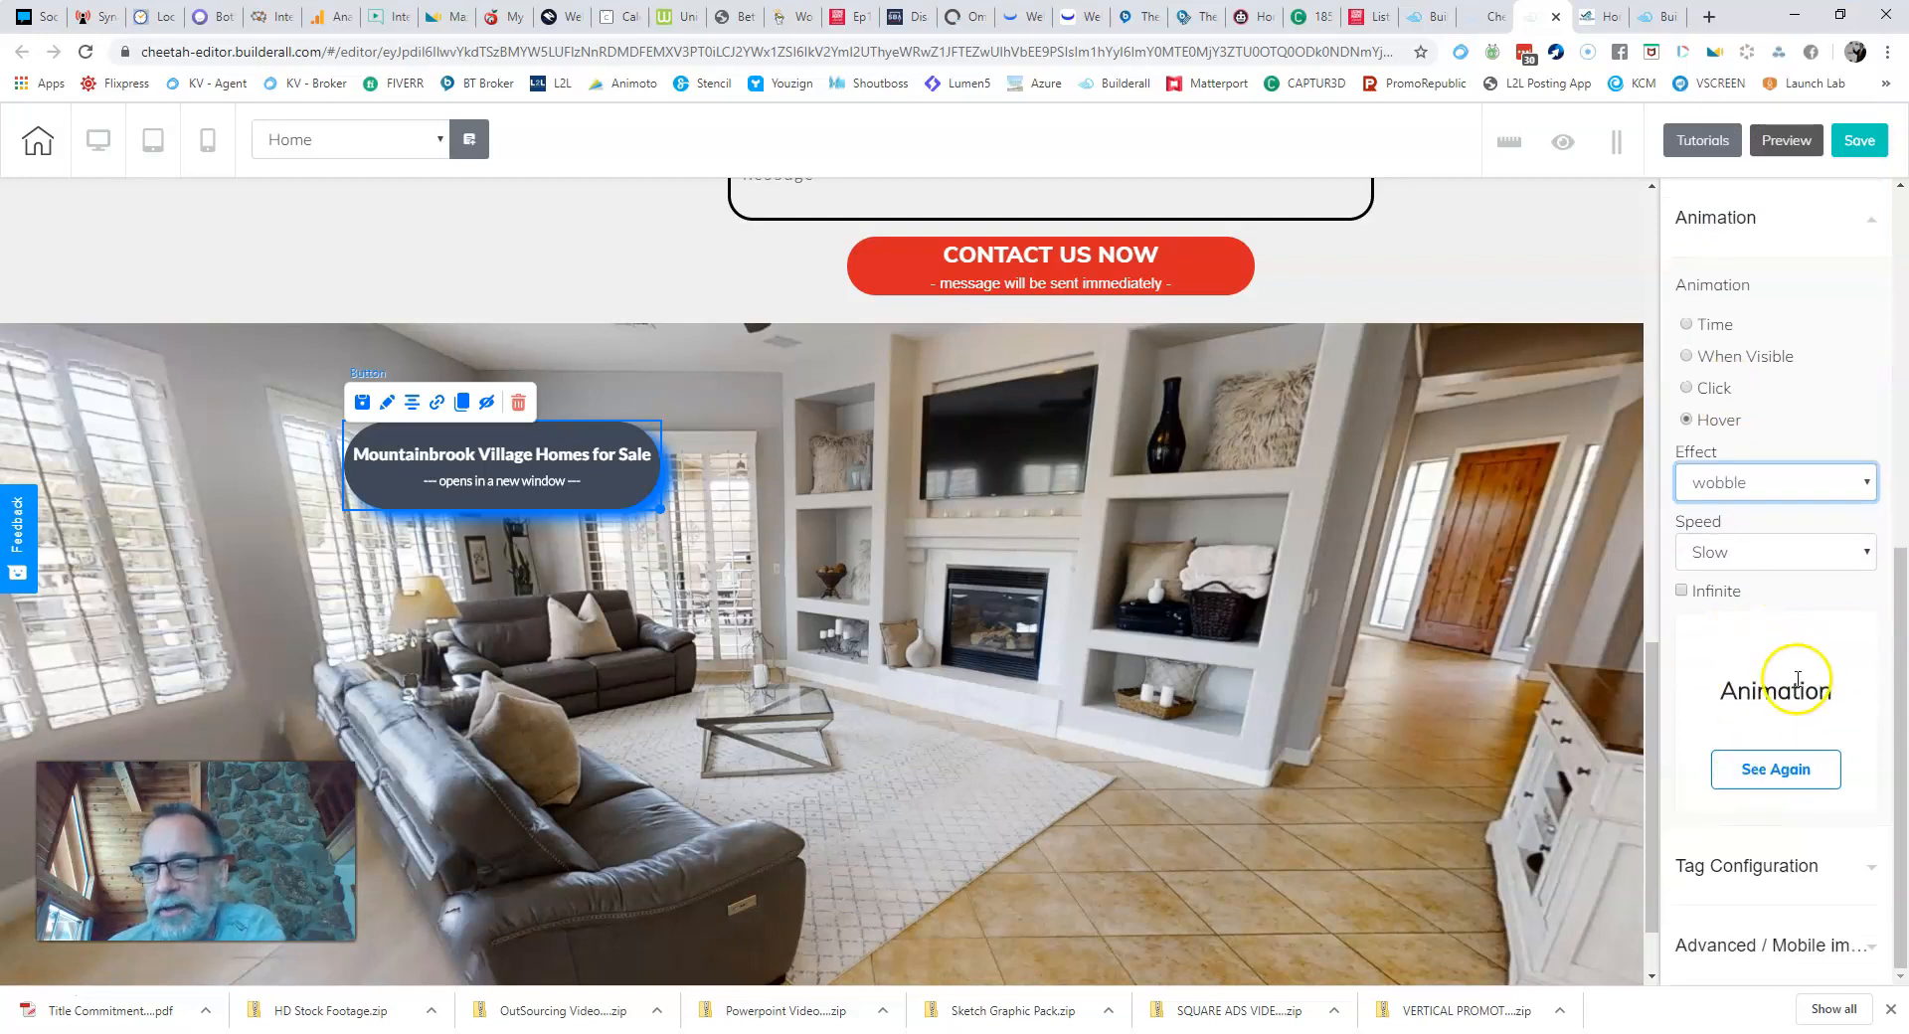
# Step: Try the pulse and flash effects for the button's hover animation and return it to wobble
pyautogui.click(1871, 487)
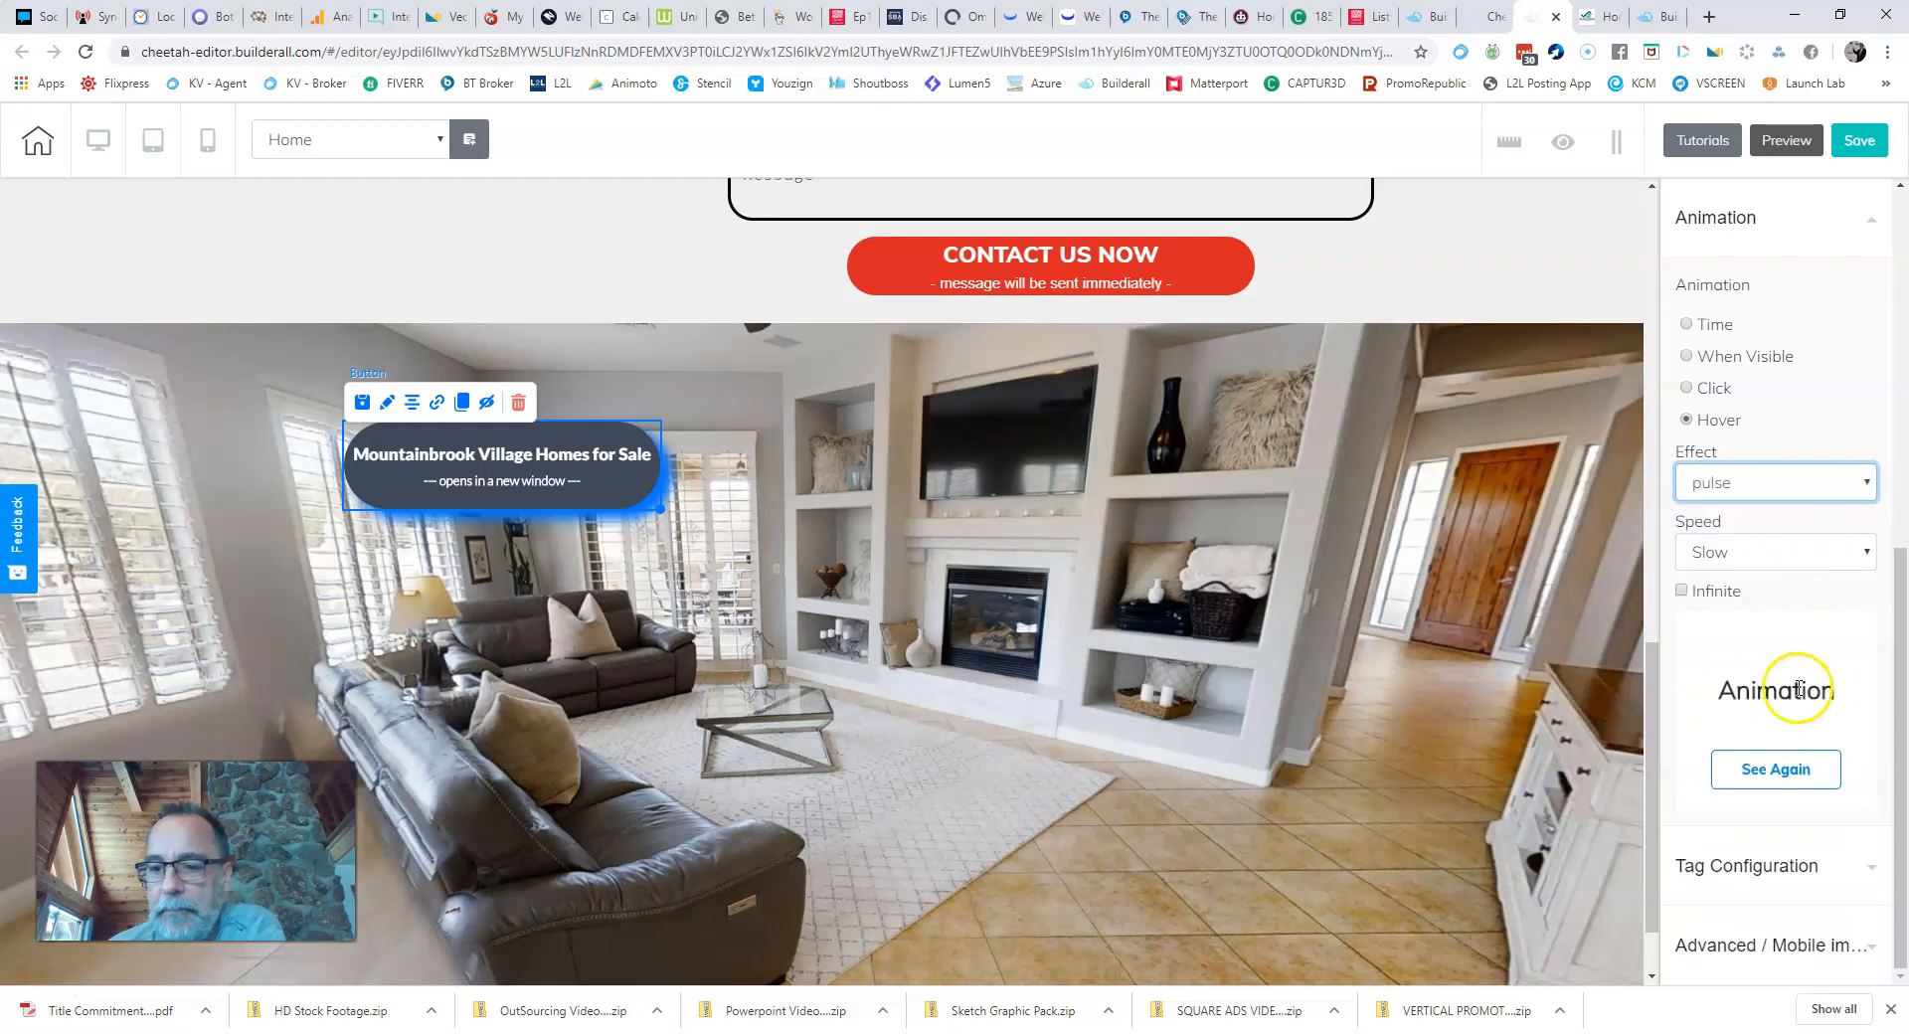
pyautogui.click(1857, 482)
pyautogui.click(1730, 585)
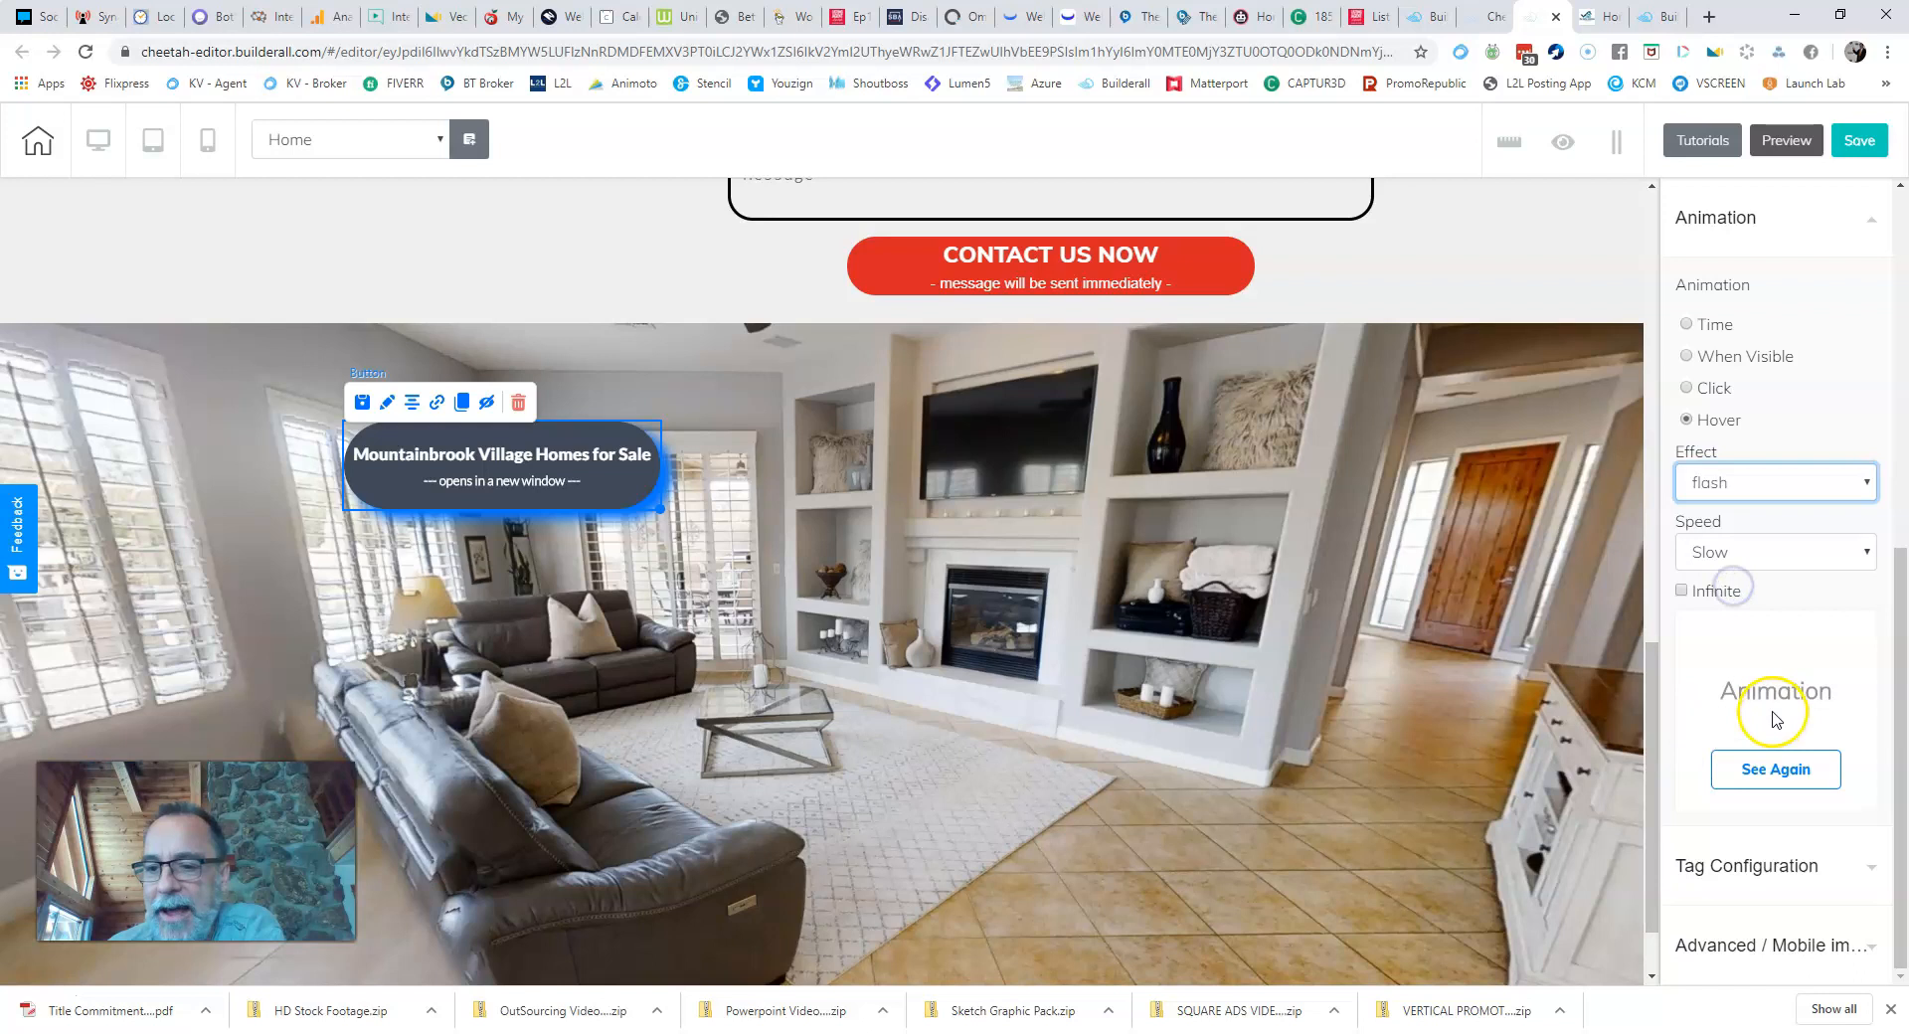
pyautogui.click(1866, 484)
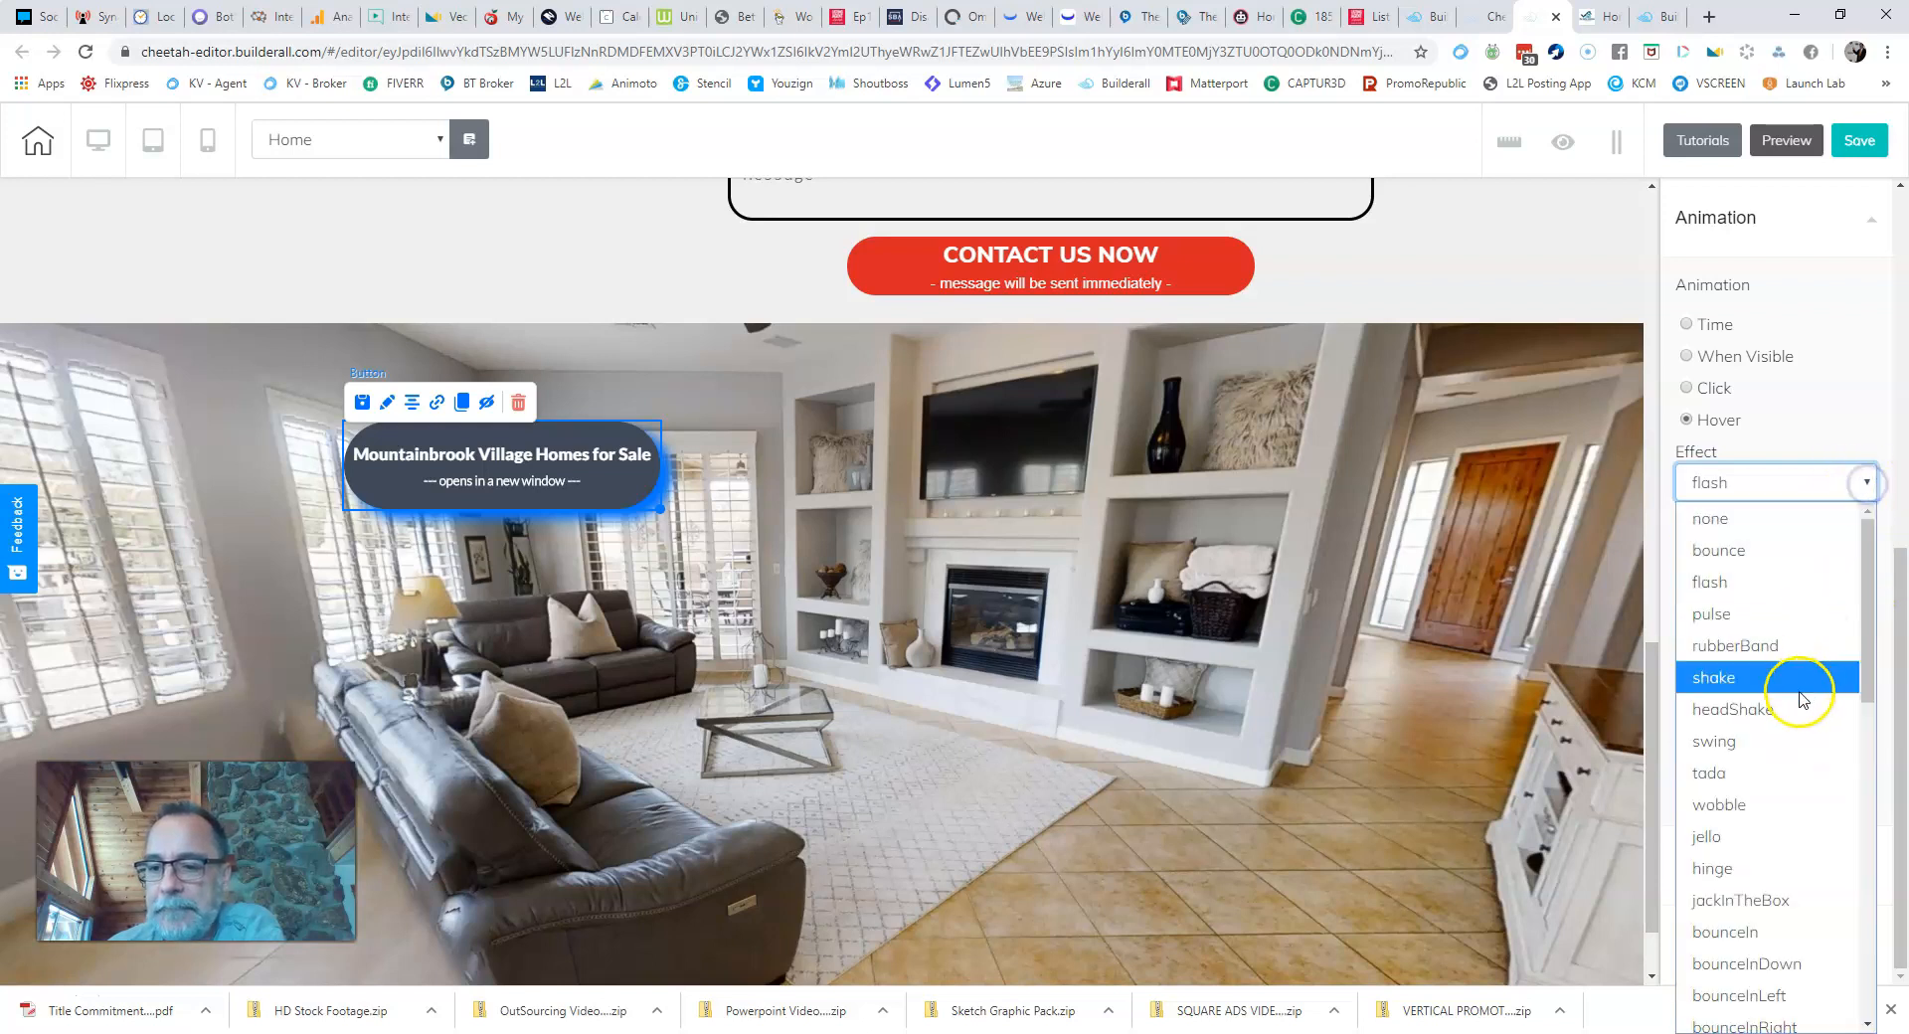
pyautogui.click(1737, 806)
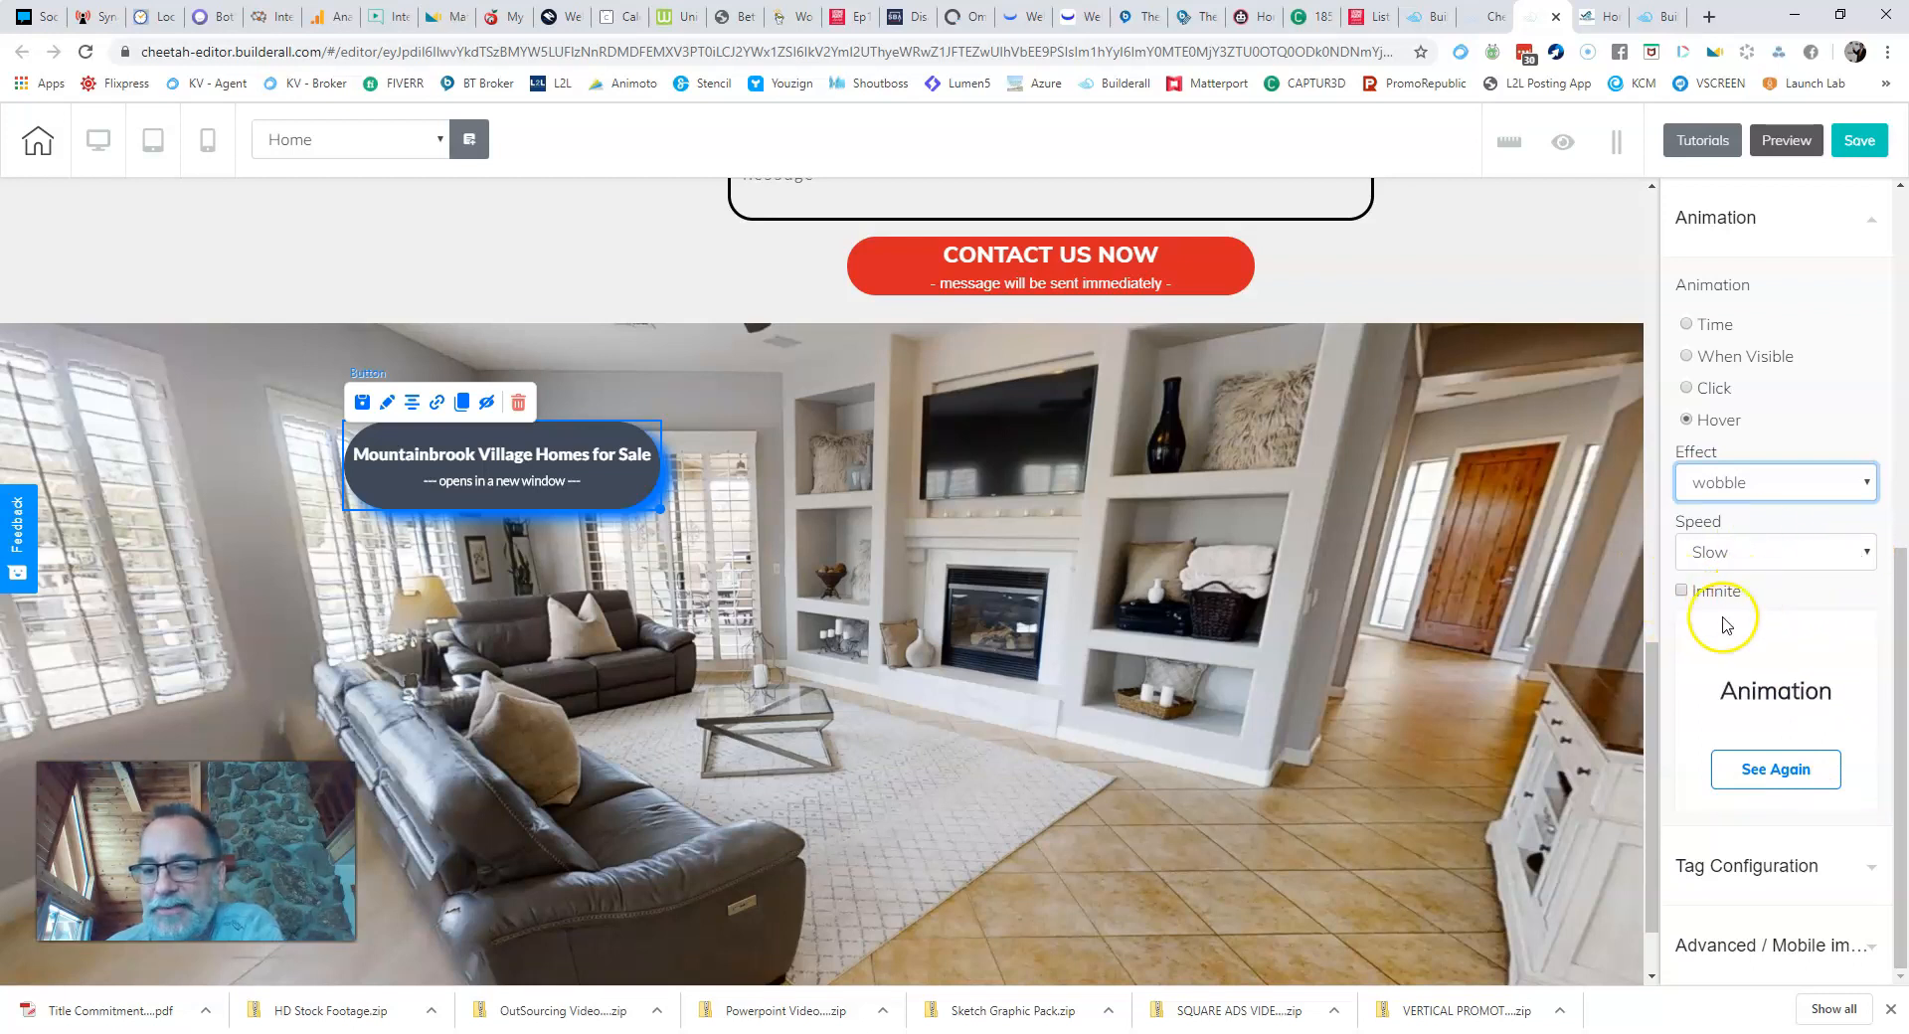
pyautogui.click(1459, 547)
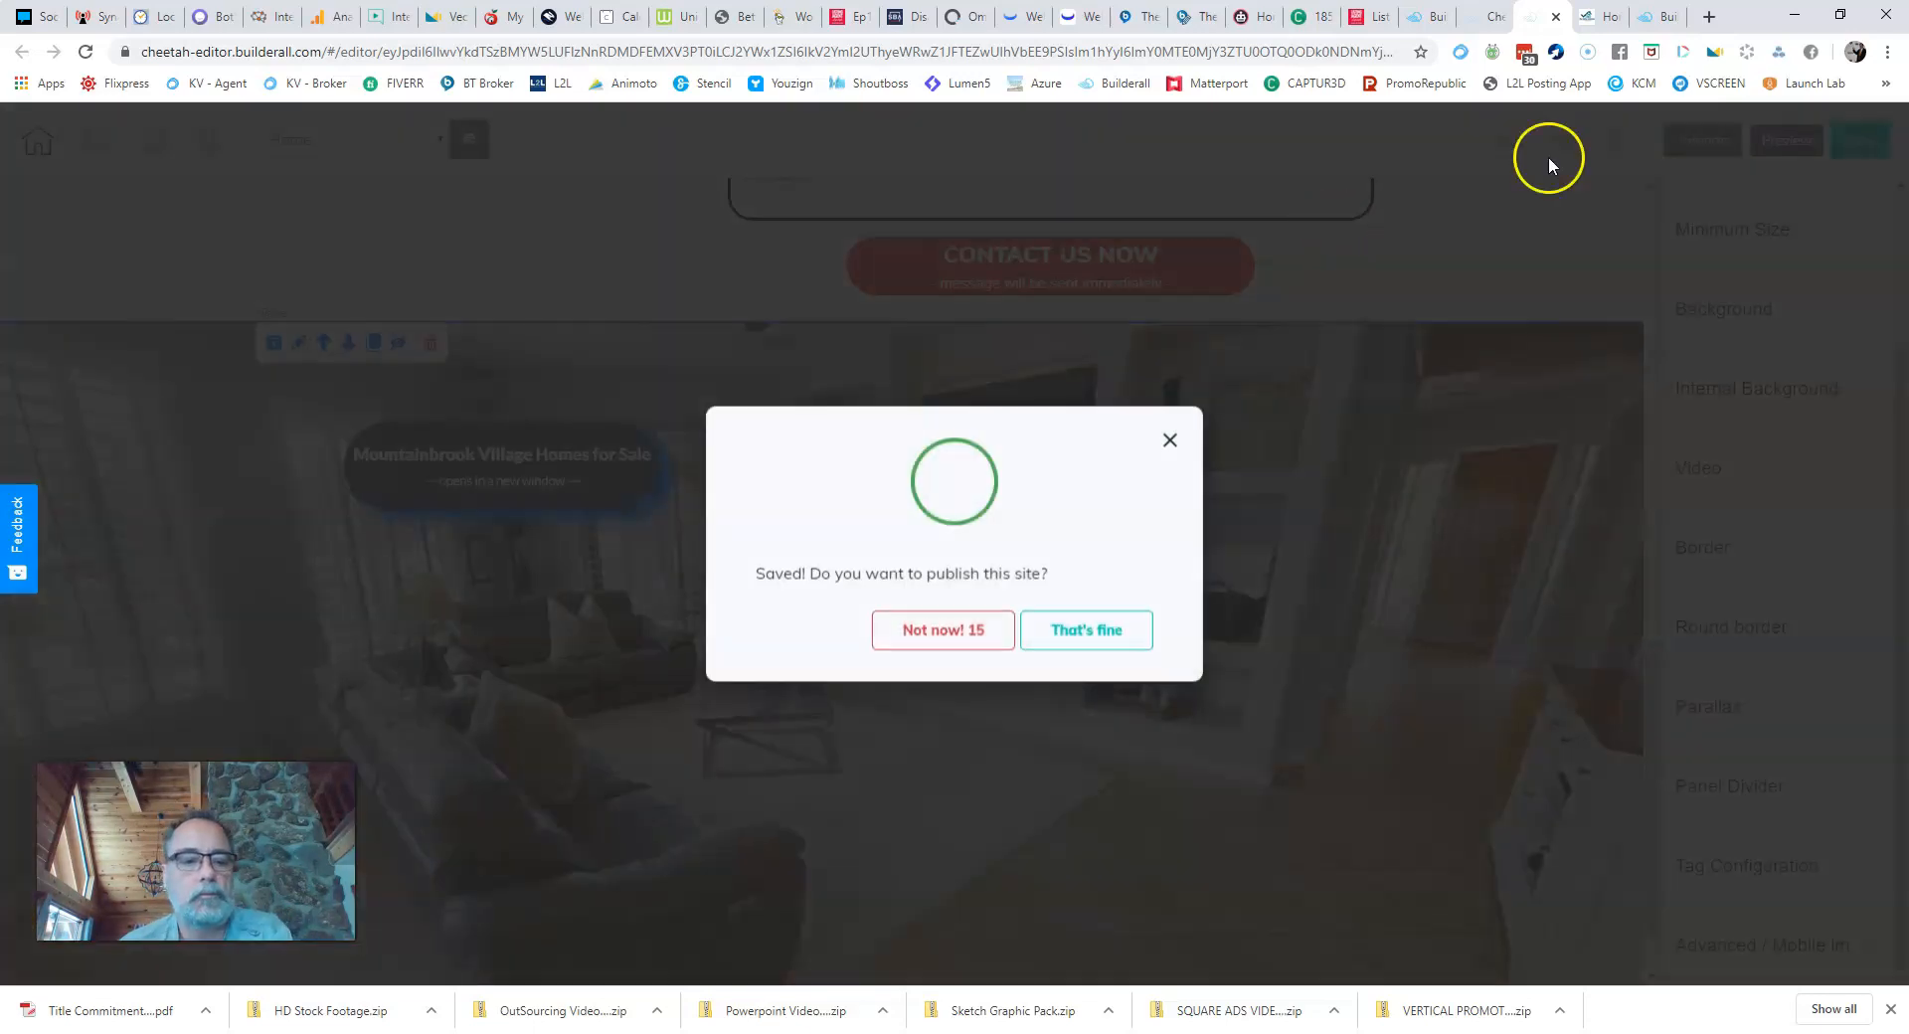
# Step: Publish the saved site and open the live page at the homes-for-sale button
pyautogui.click(1087, 638)
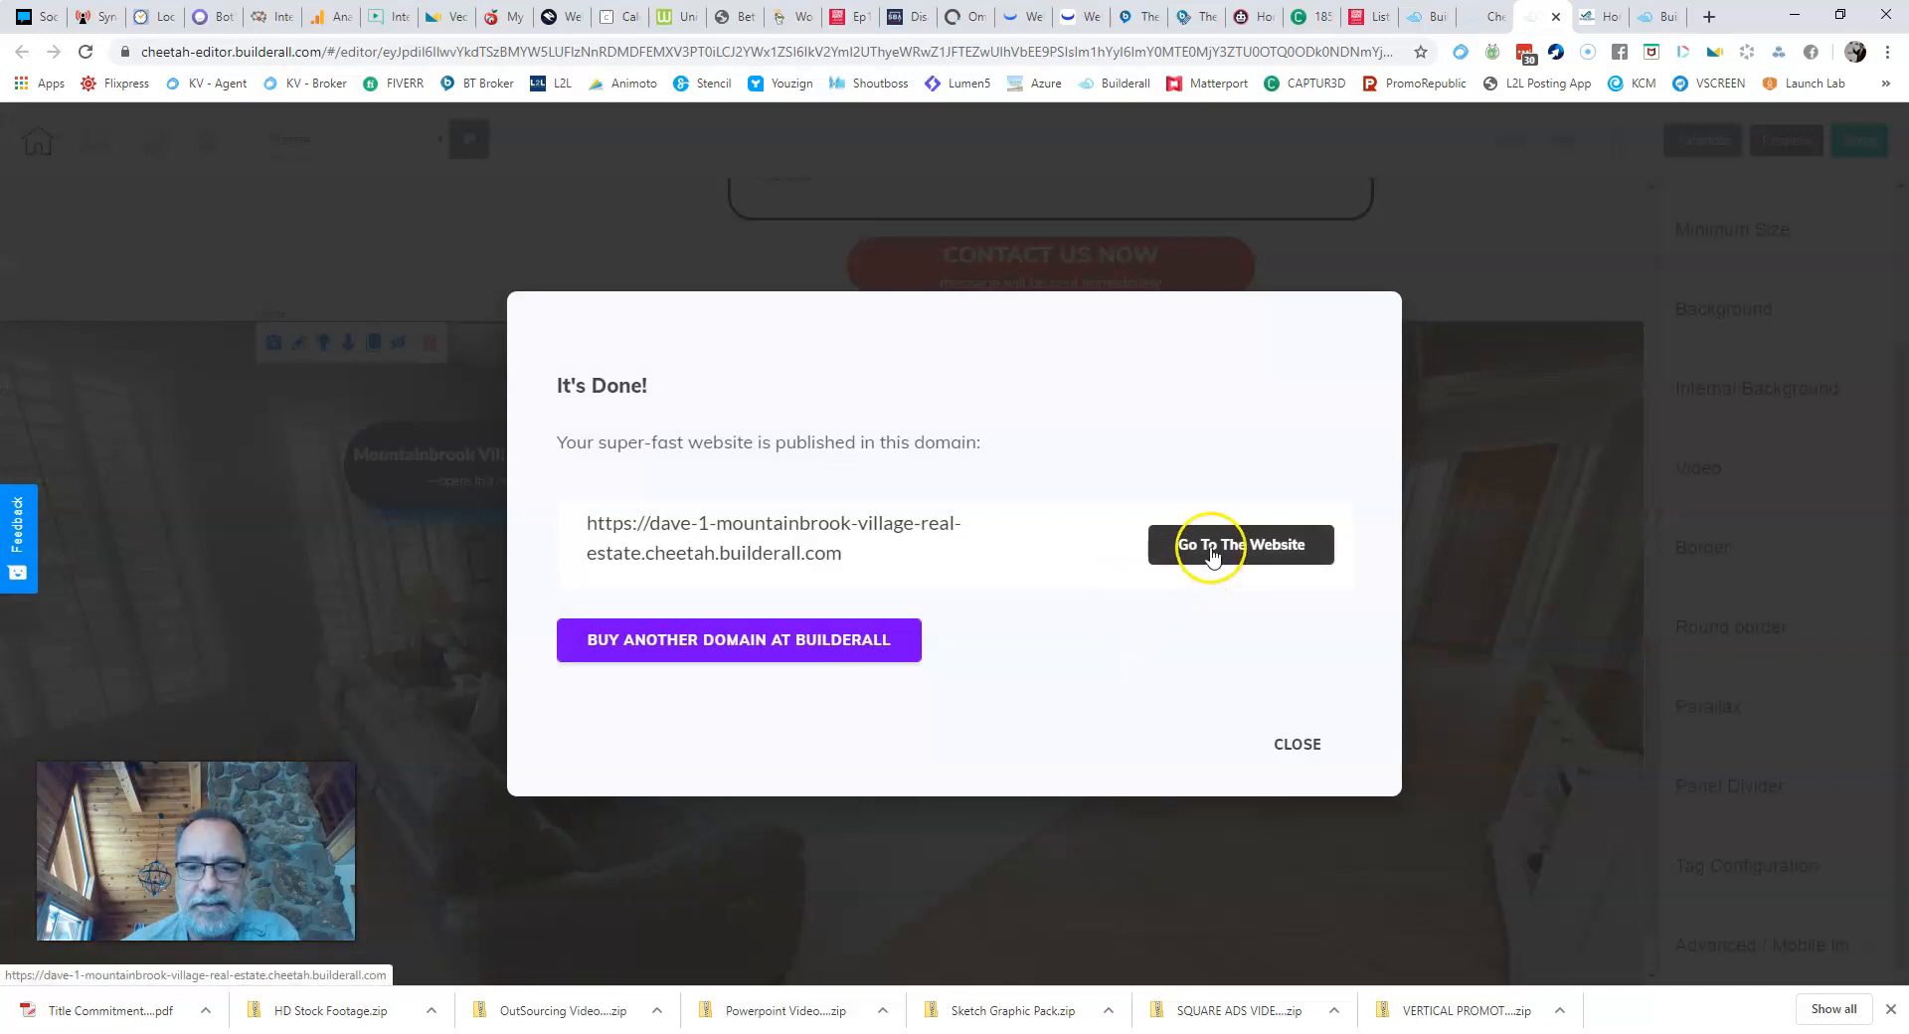
pyautogui.click(1210, 554)
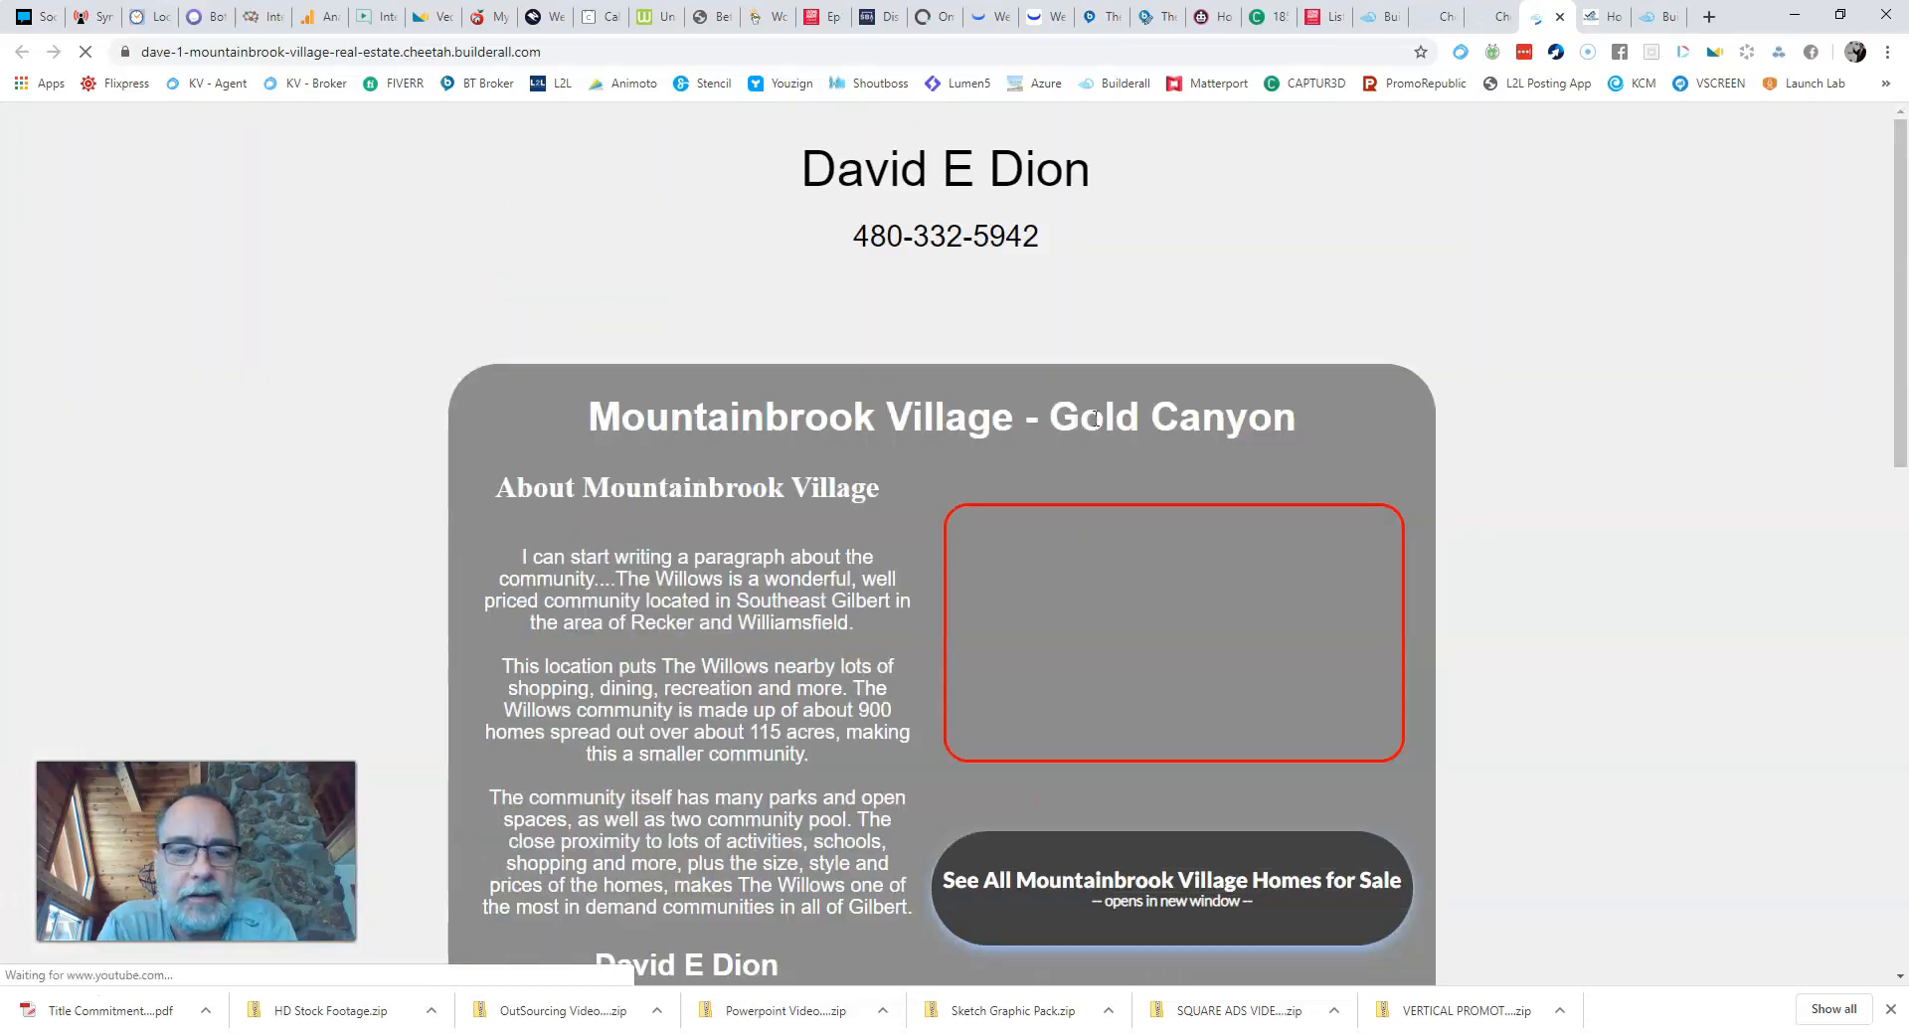
pyautogui.scroll(-12, 1039, 472)
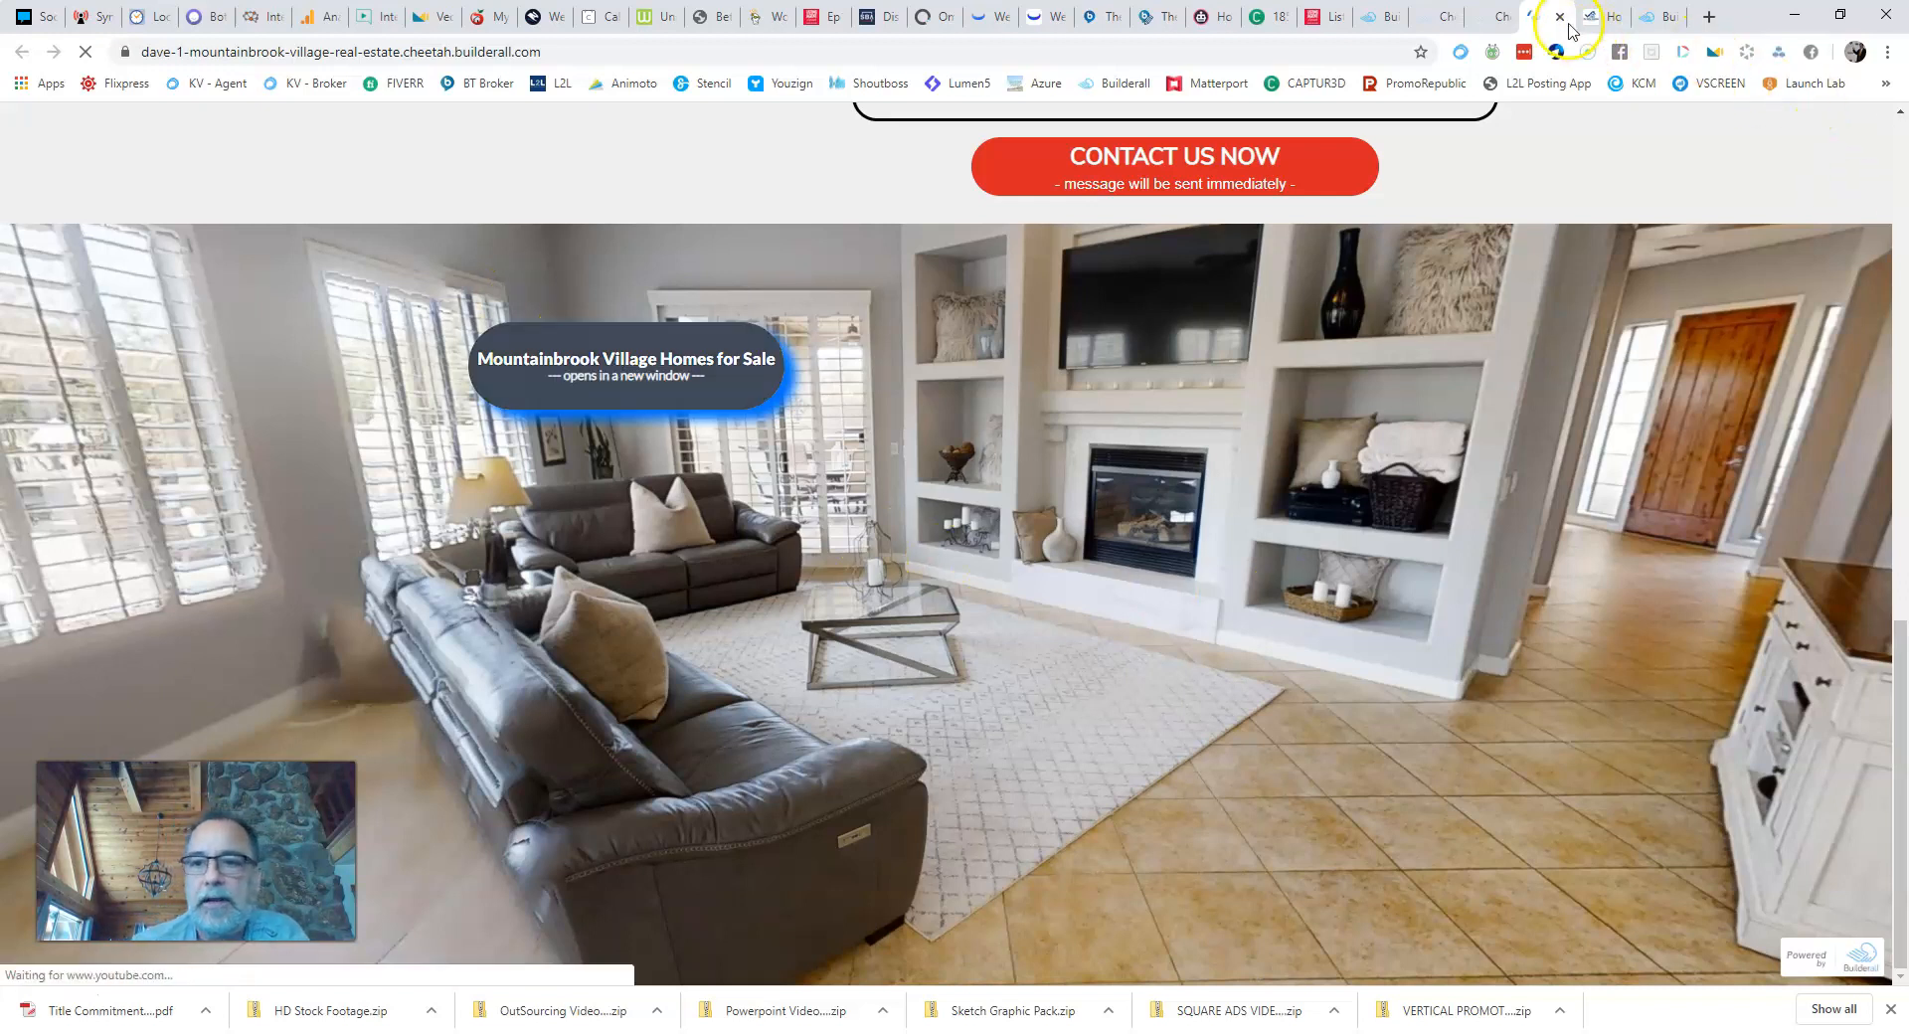
# Step: Close the publishing confirmation and the live page, and return to the page editor
pyautogui.click(1491, 17)
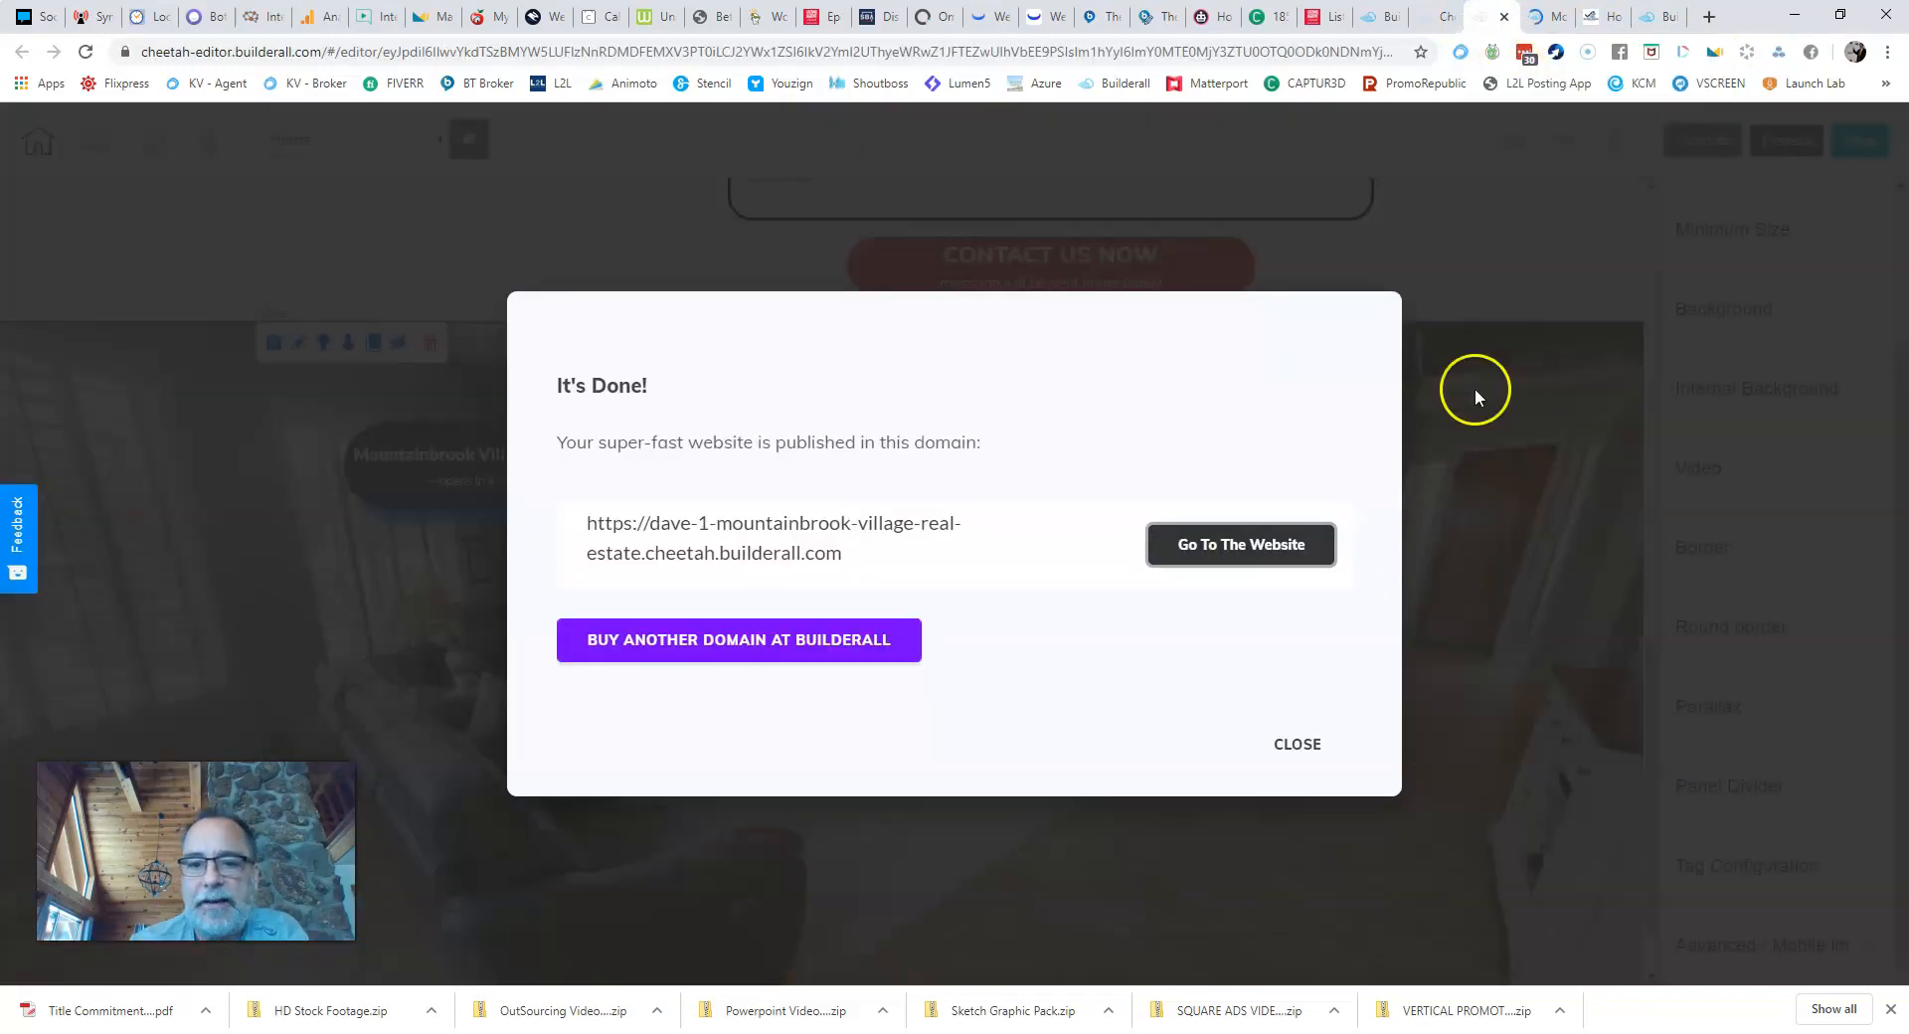
pyautogui.click(1289, 737)
pyautogui.click(1542, 20)
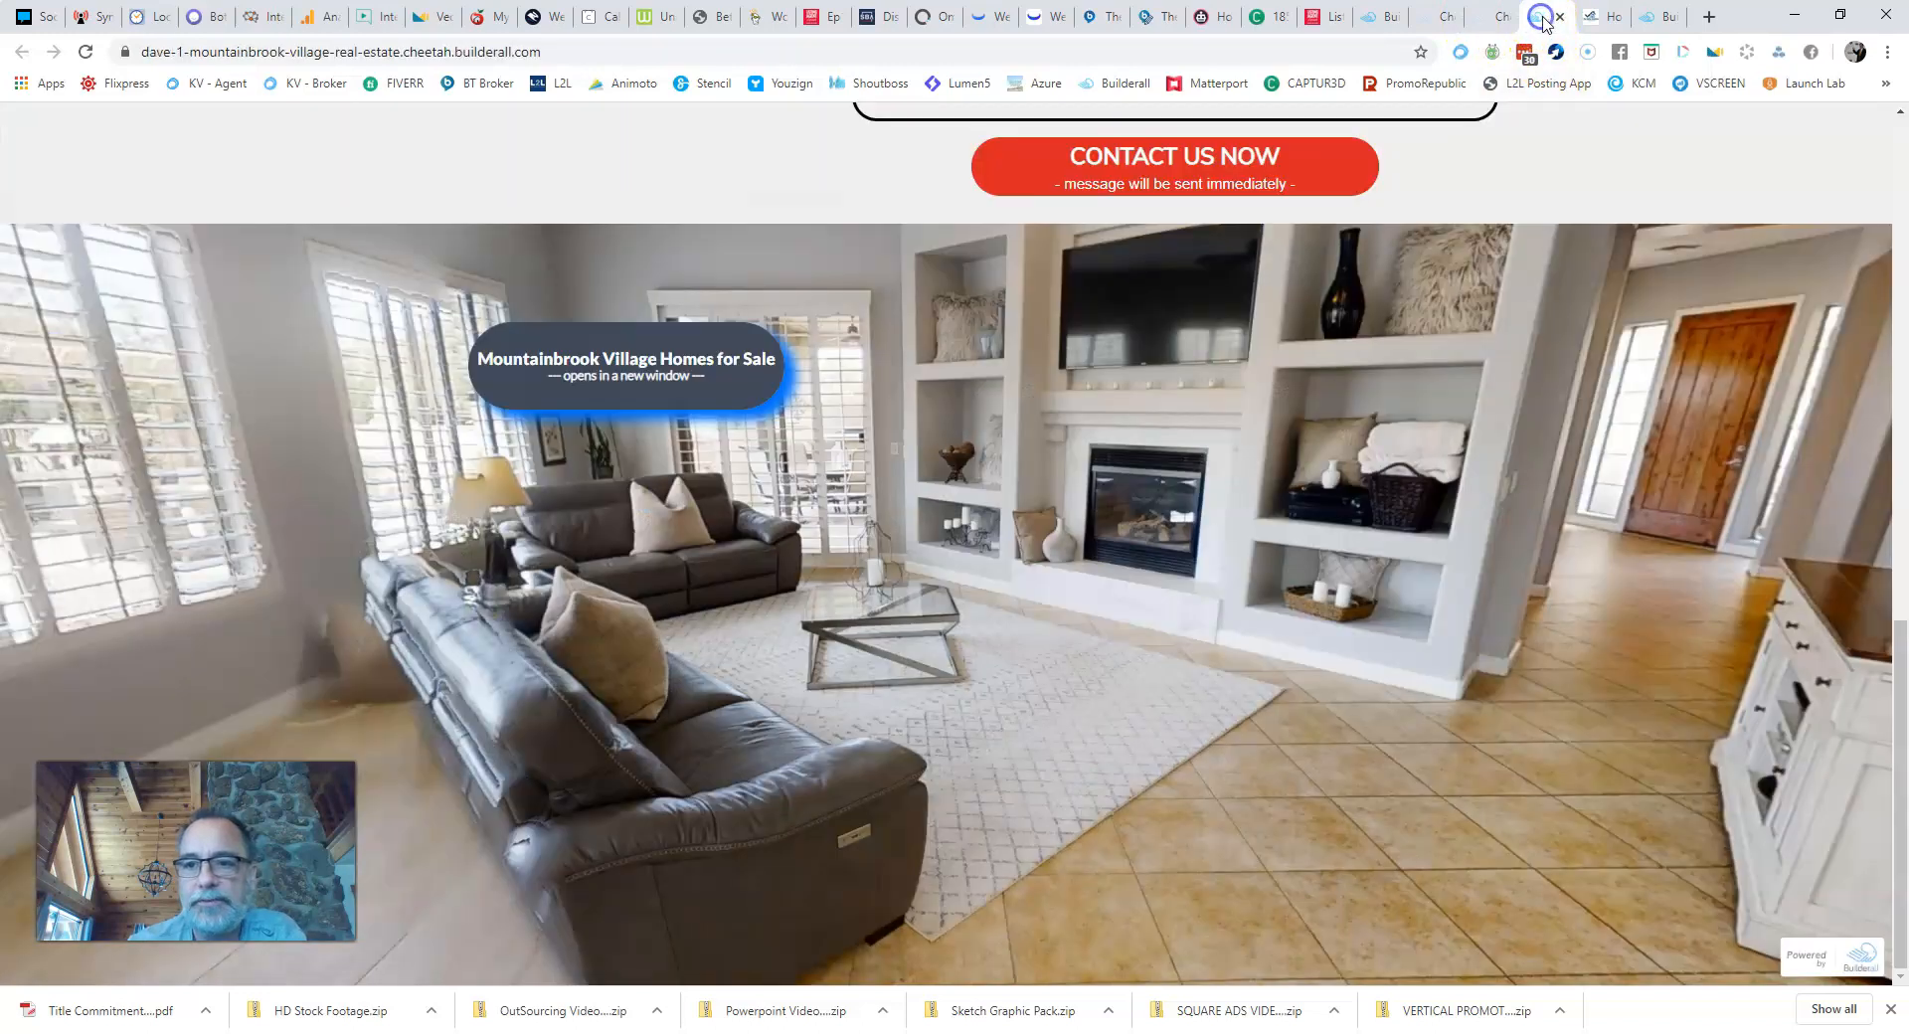
pyautogui.click(1557, 20)
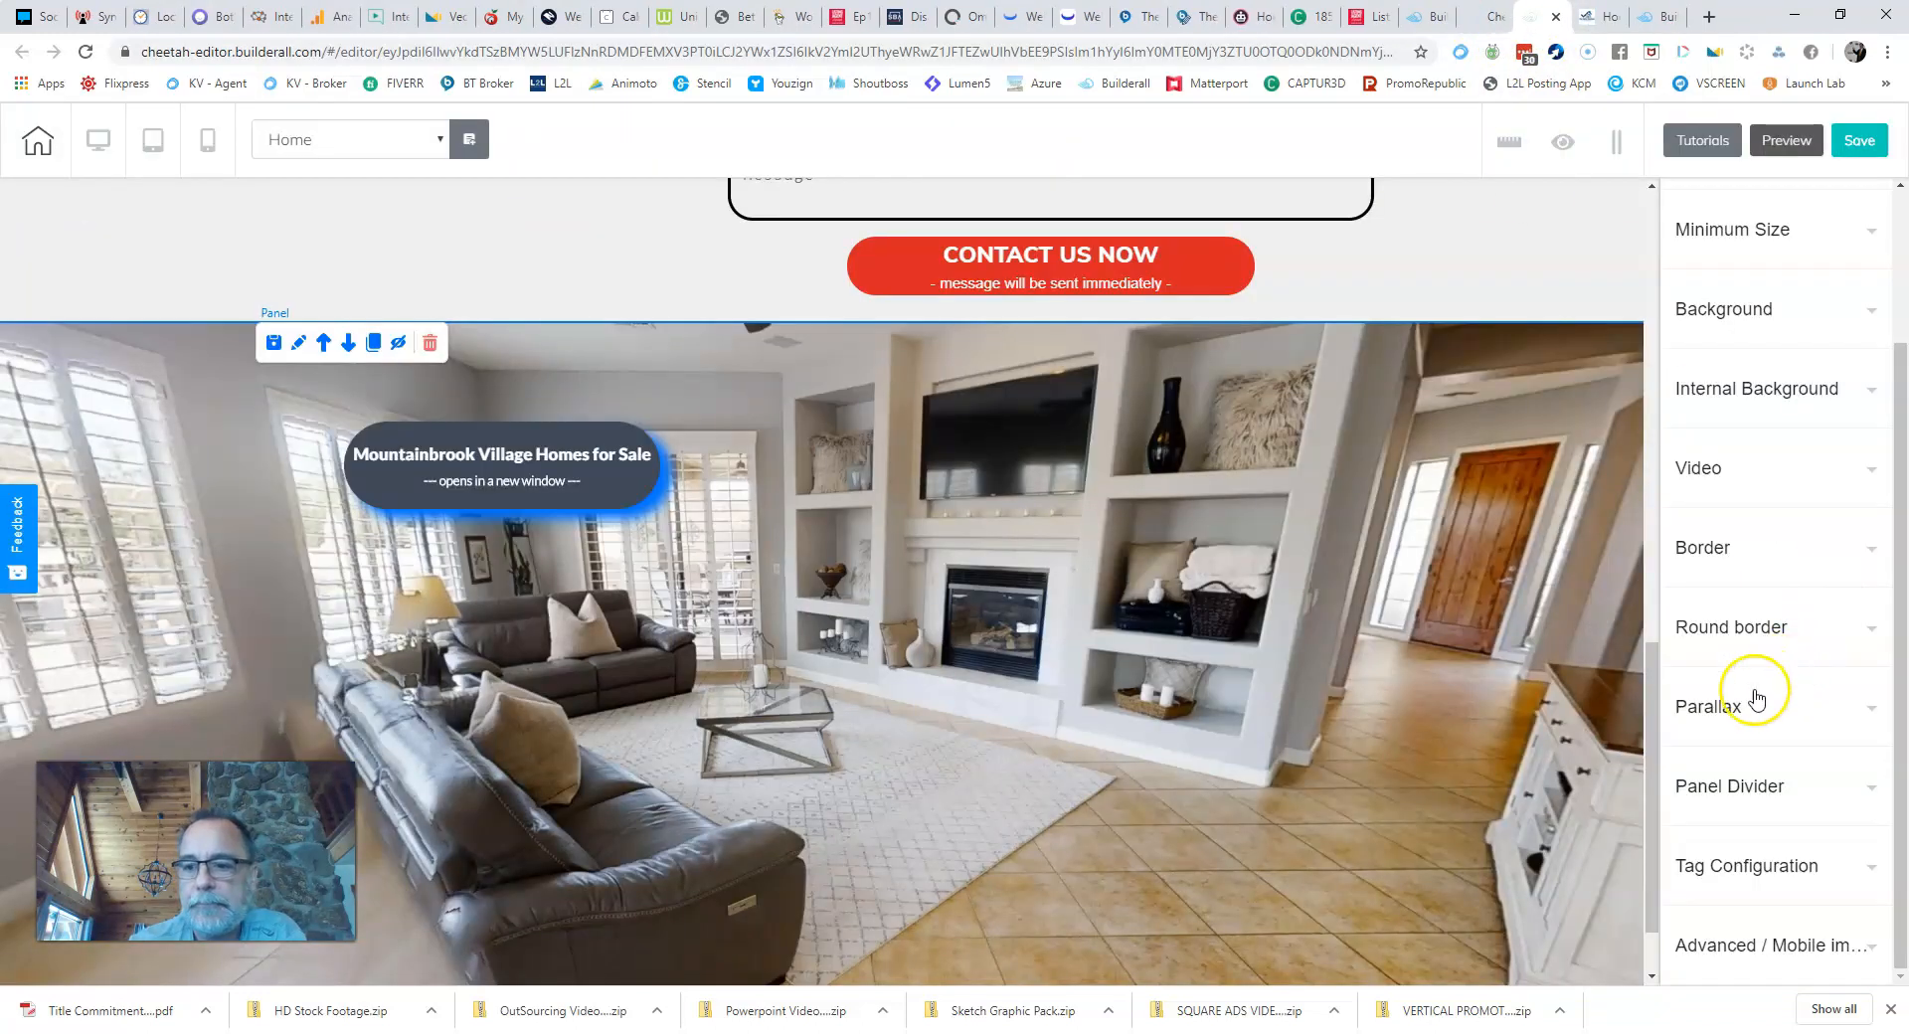
# Step: Clone the homes-for-sale button twice and place the copies beside it to form a row of three, following the example site's layout
pyautogui.click(564, 479)
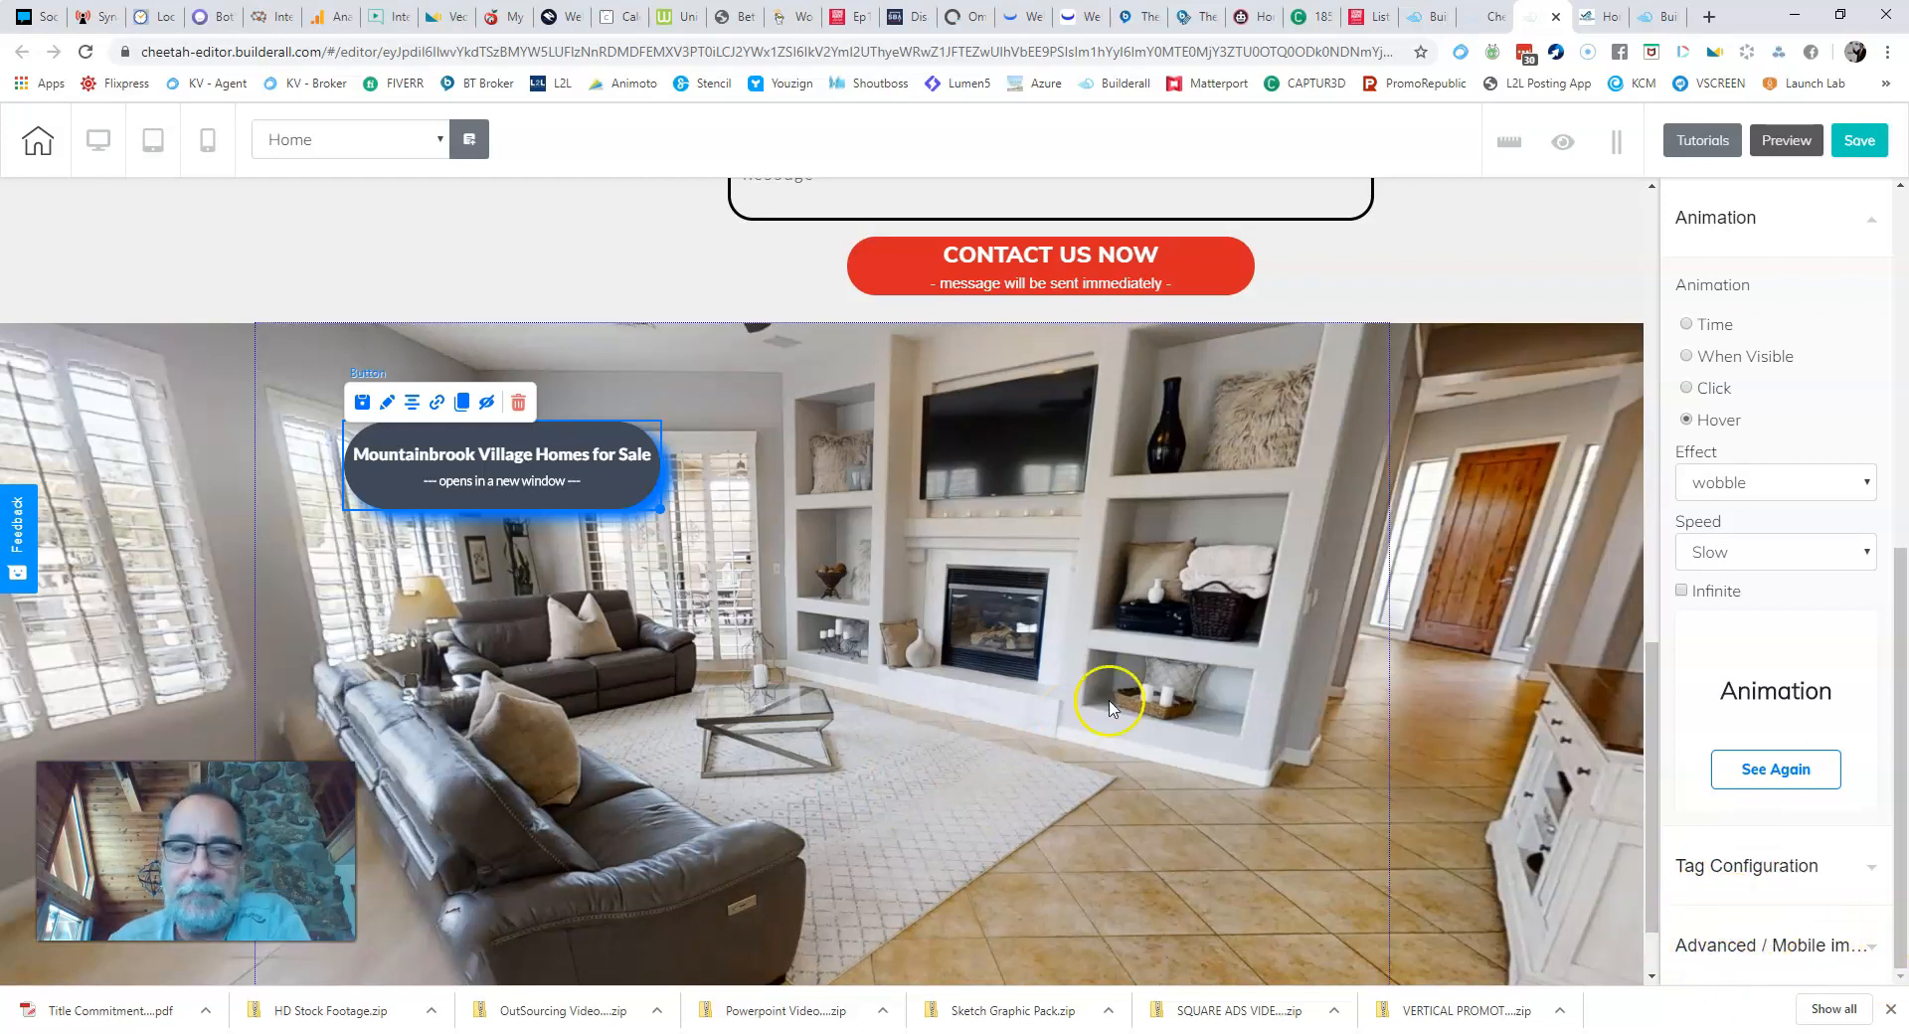
pyautogui.scroll(1, 1185, 492)
pyautogui.scroll(-2, 1176, 491)
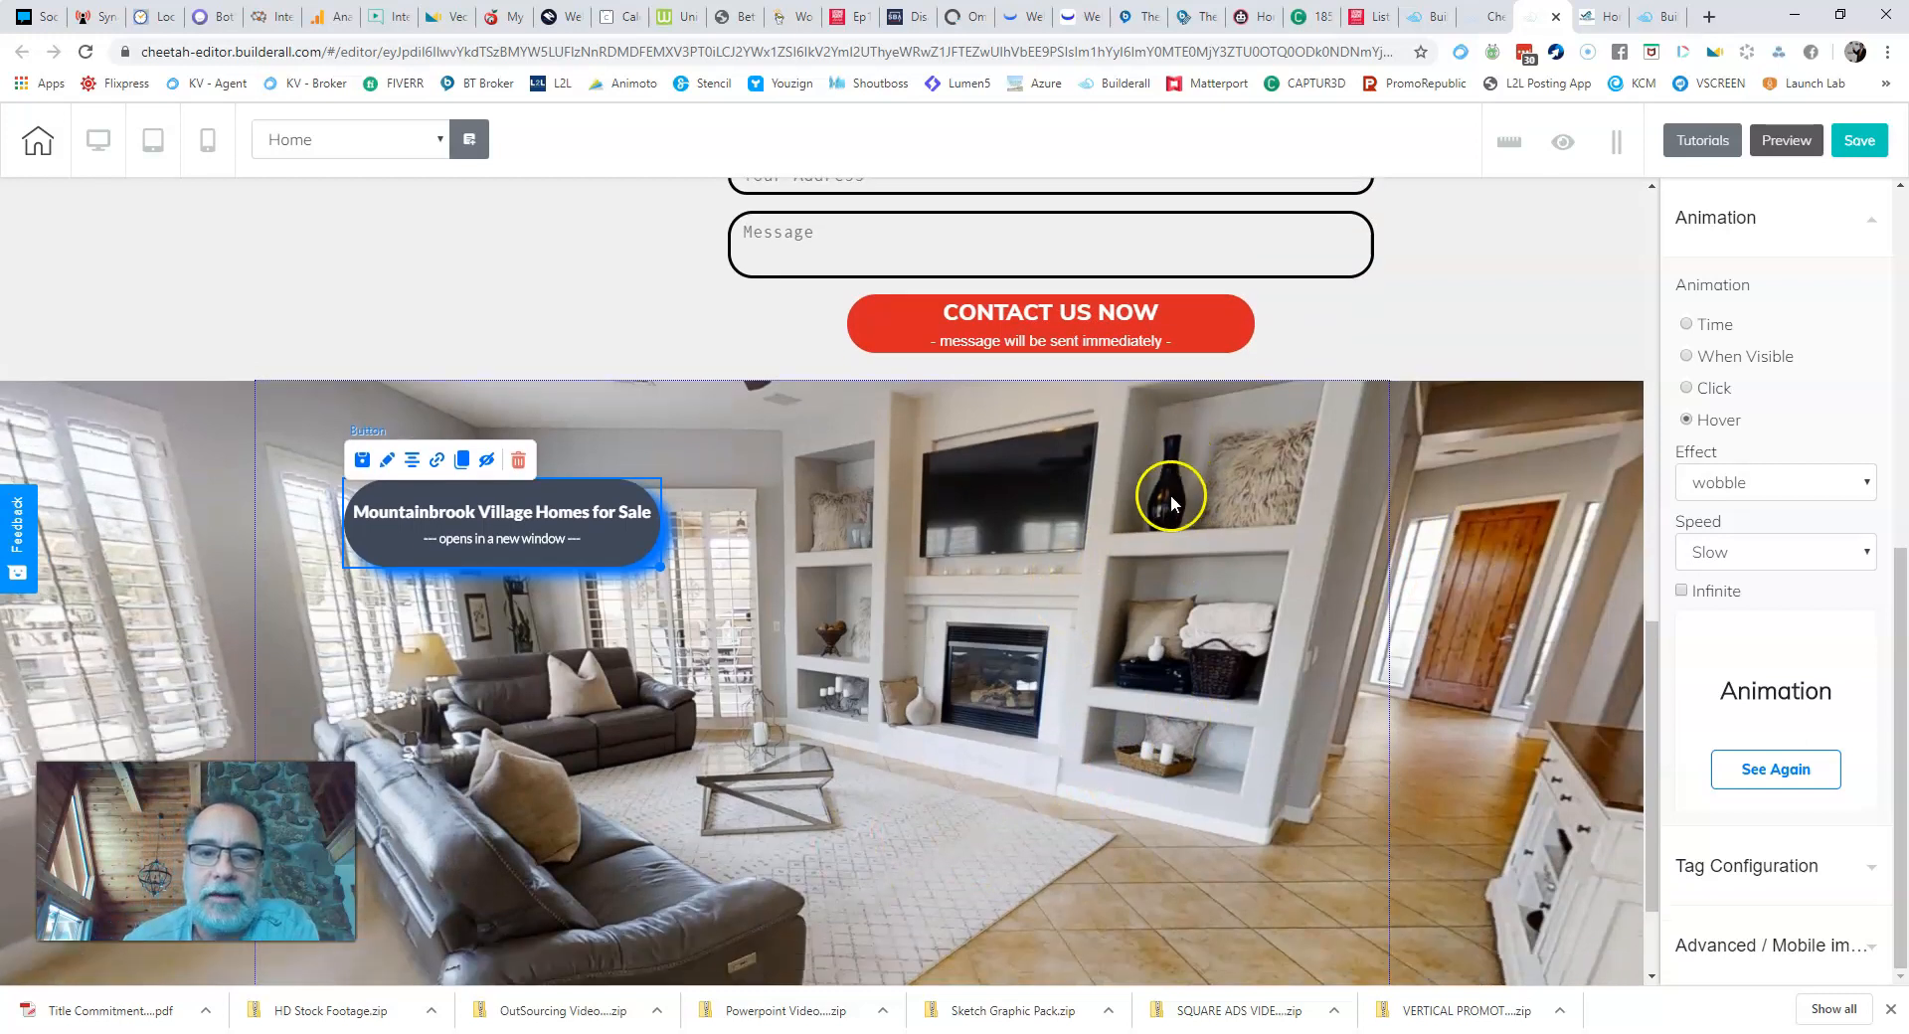
pyautogui.click(1603, 16)
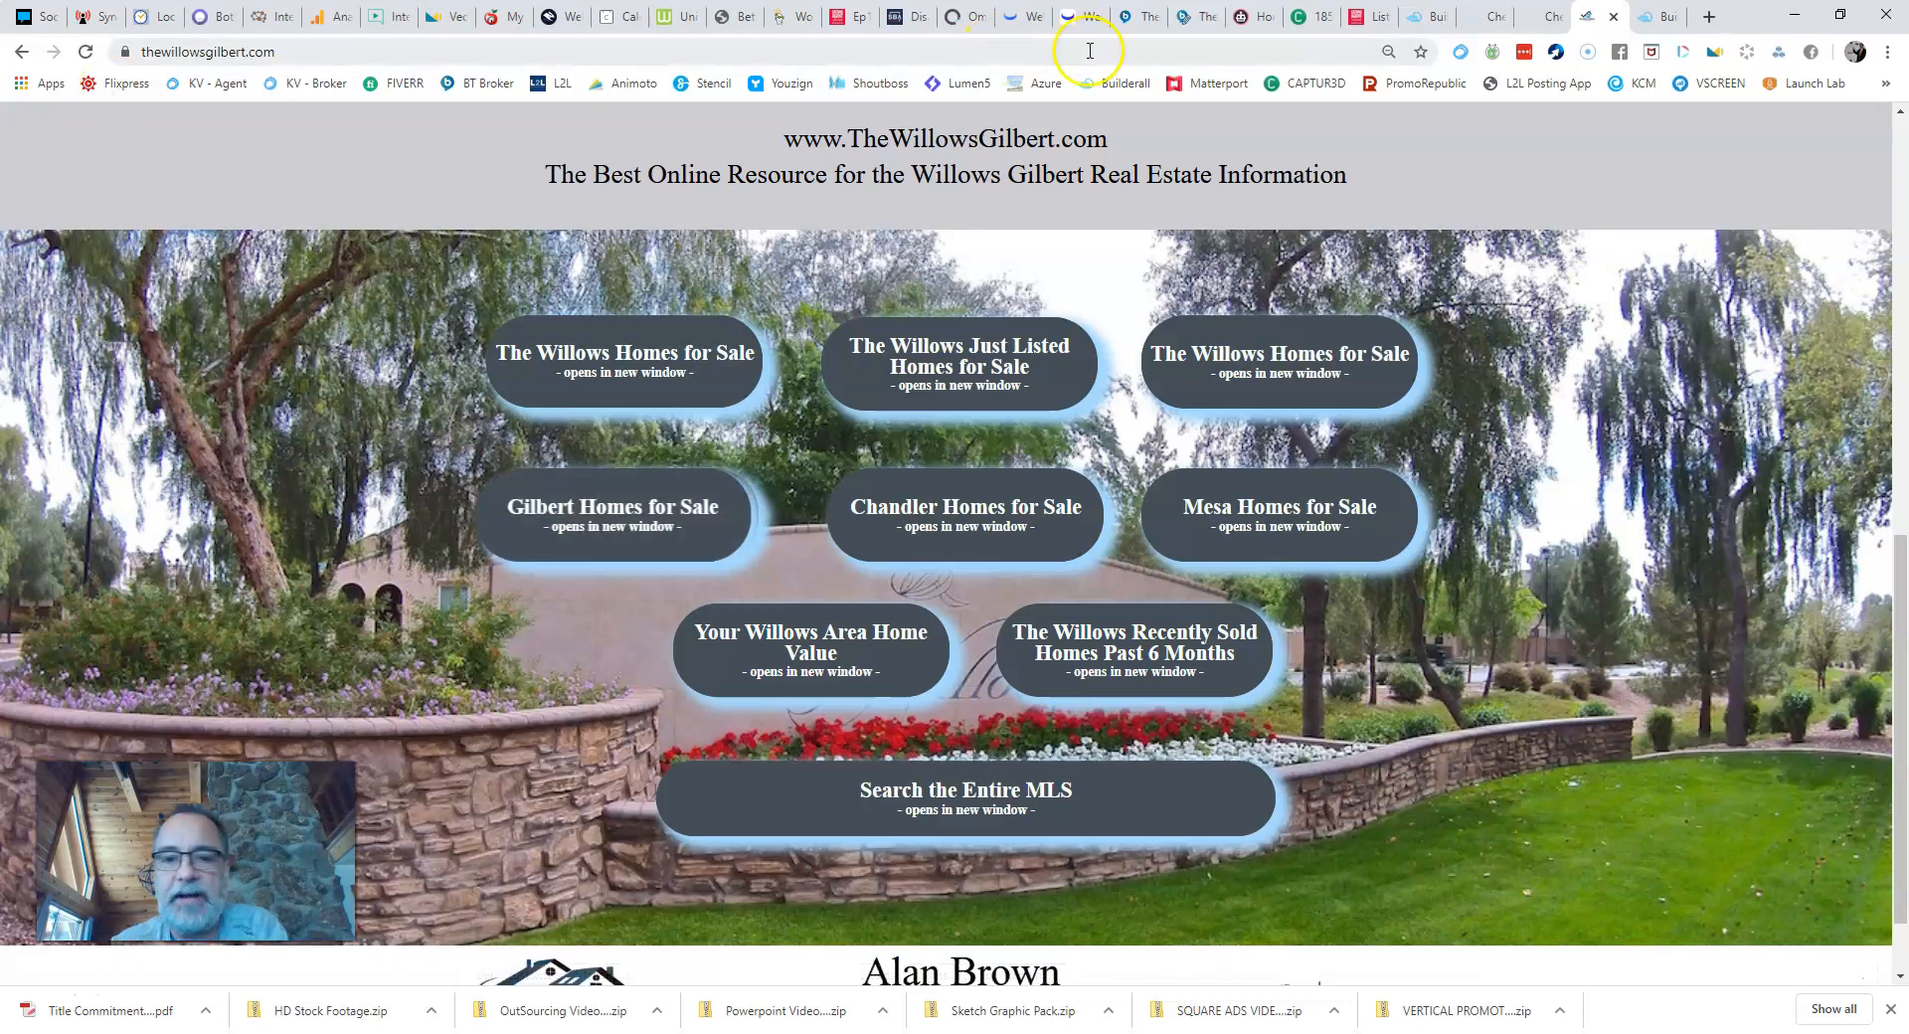
pyautogui.click(1544, 16)
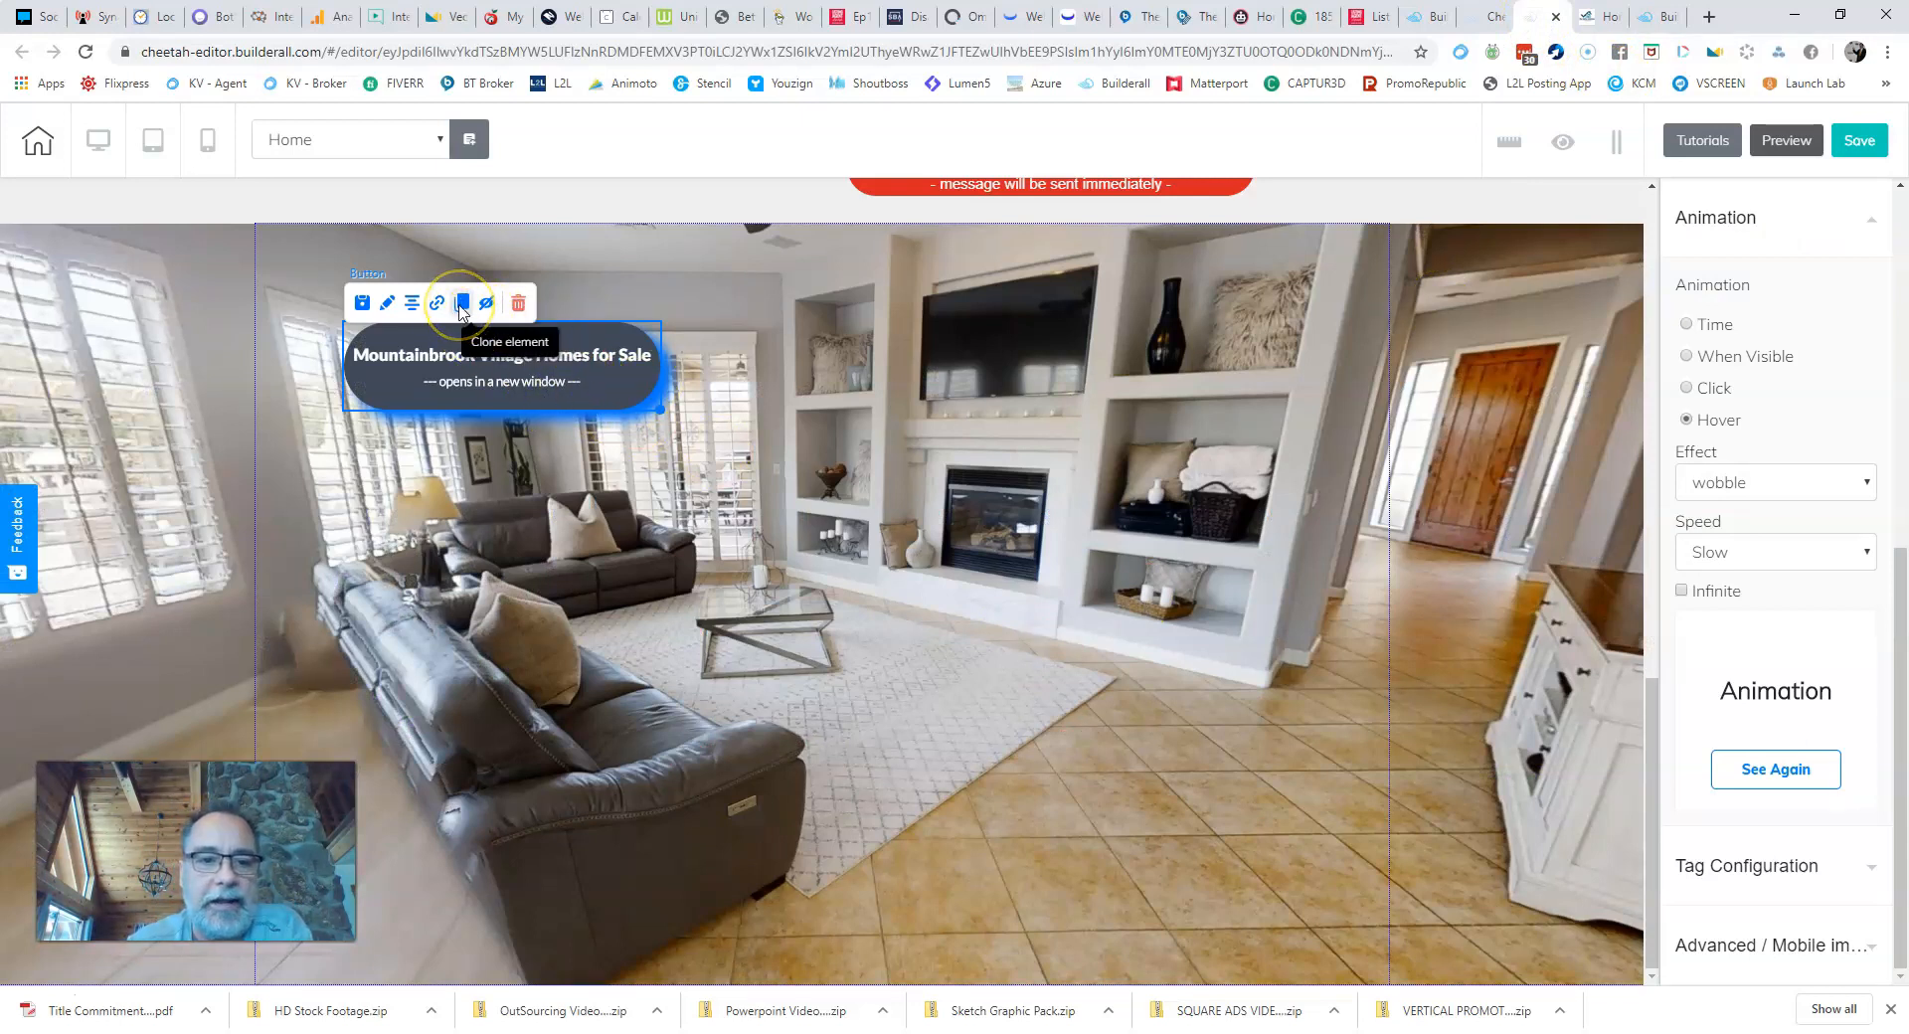
pyautogui.click(459, 308)
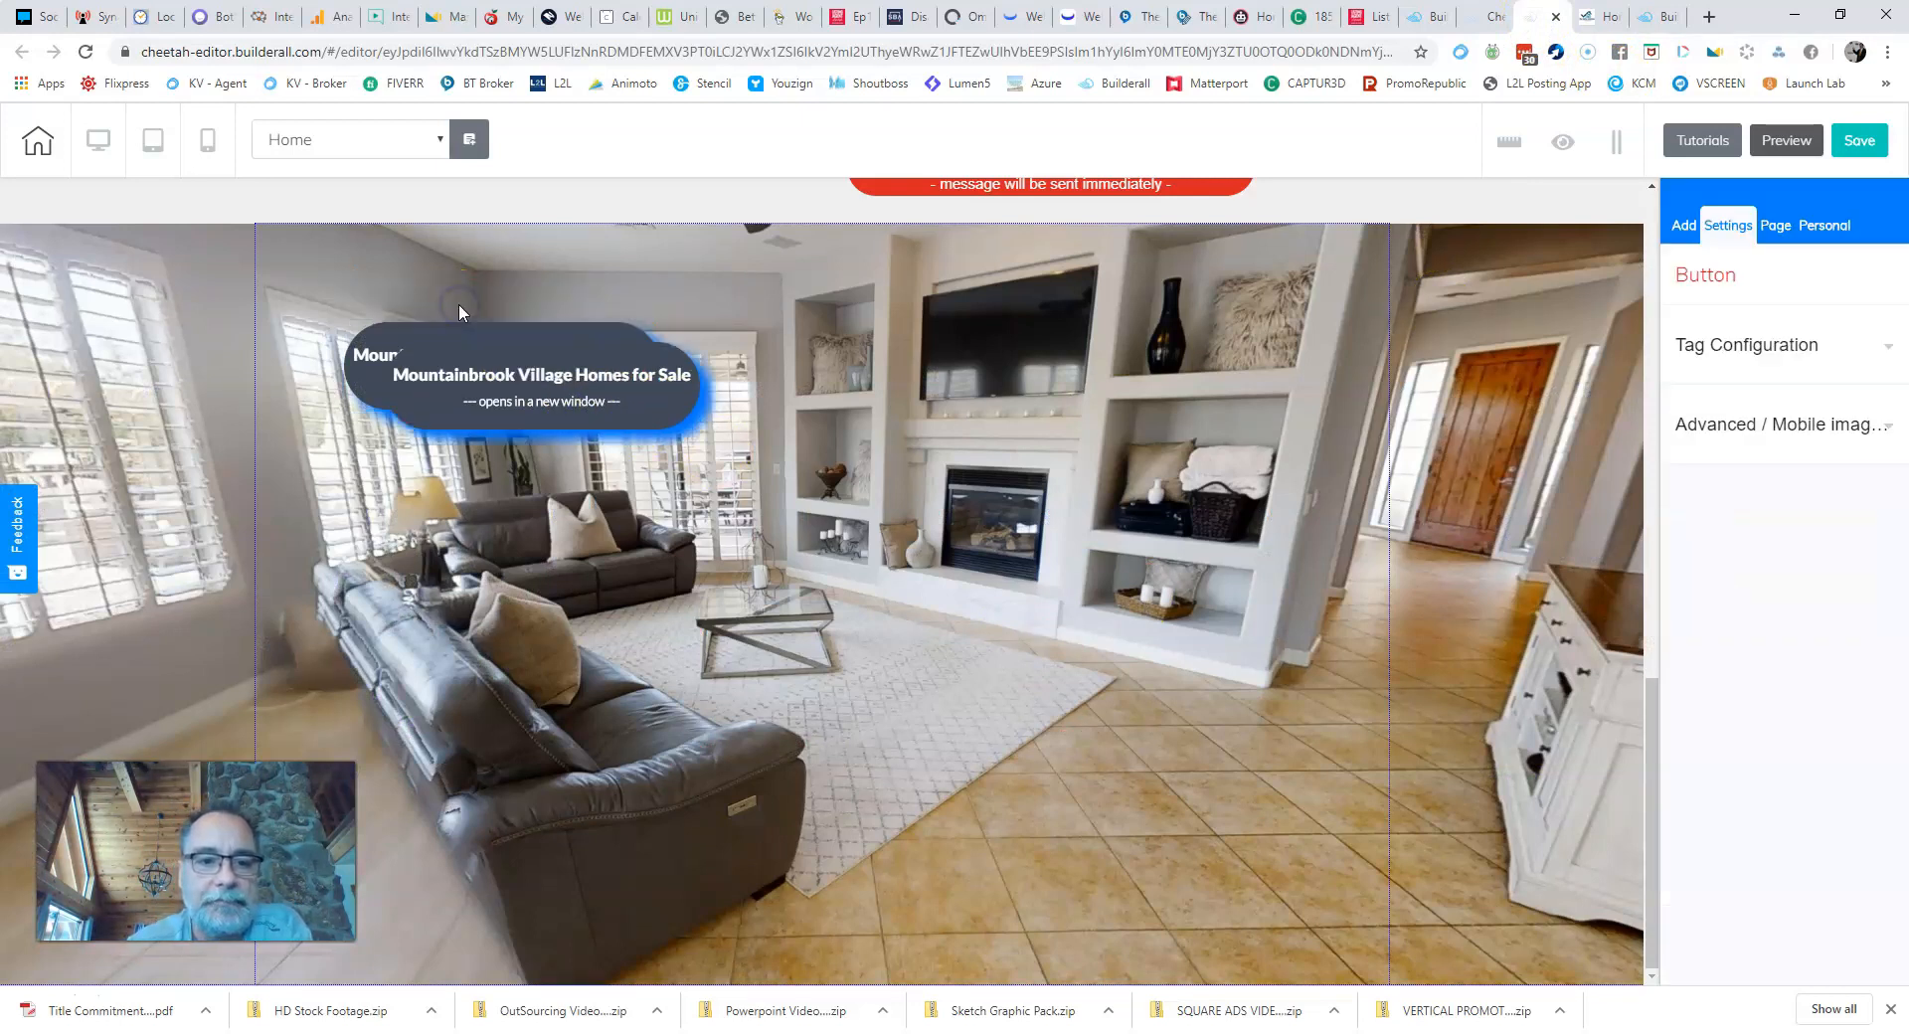
pyautogui.moveTo(596, 428)
pyautogui.mouseDown()
pyautogui.moveTo(922, 418)
pyautogui.moveTo(901, 411)
pyautogui.mouseUp()
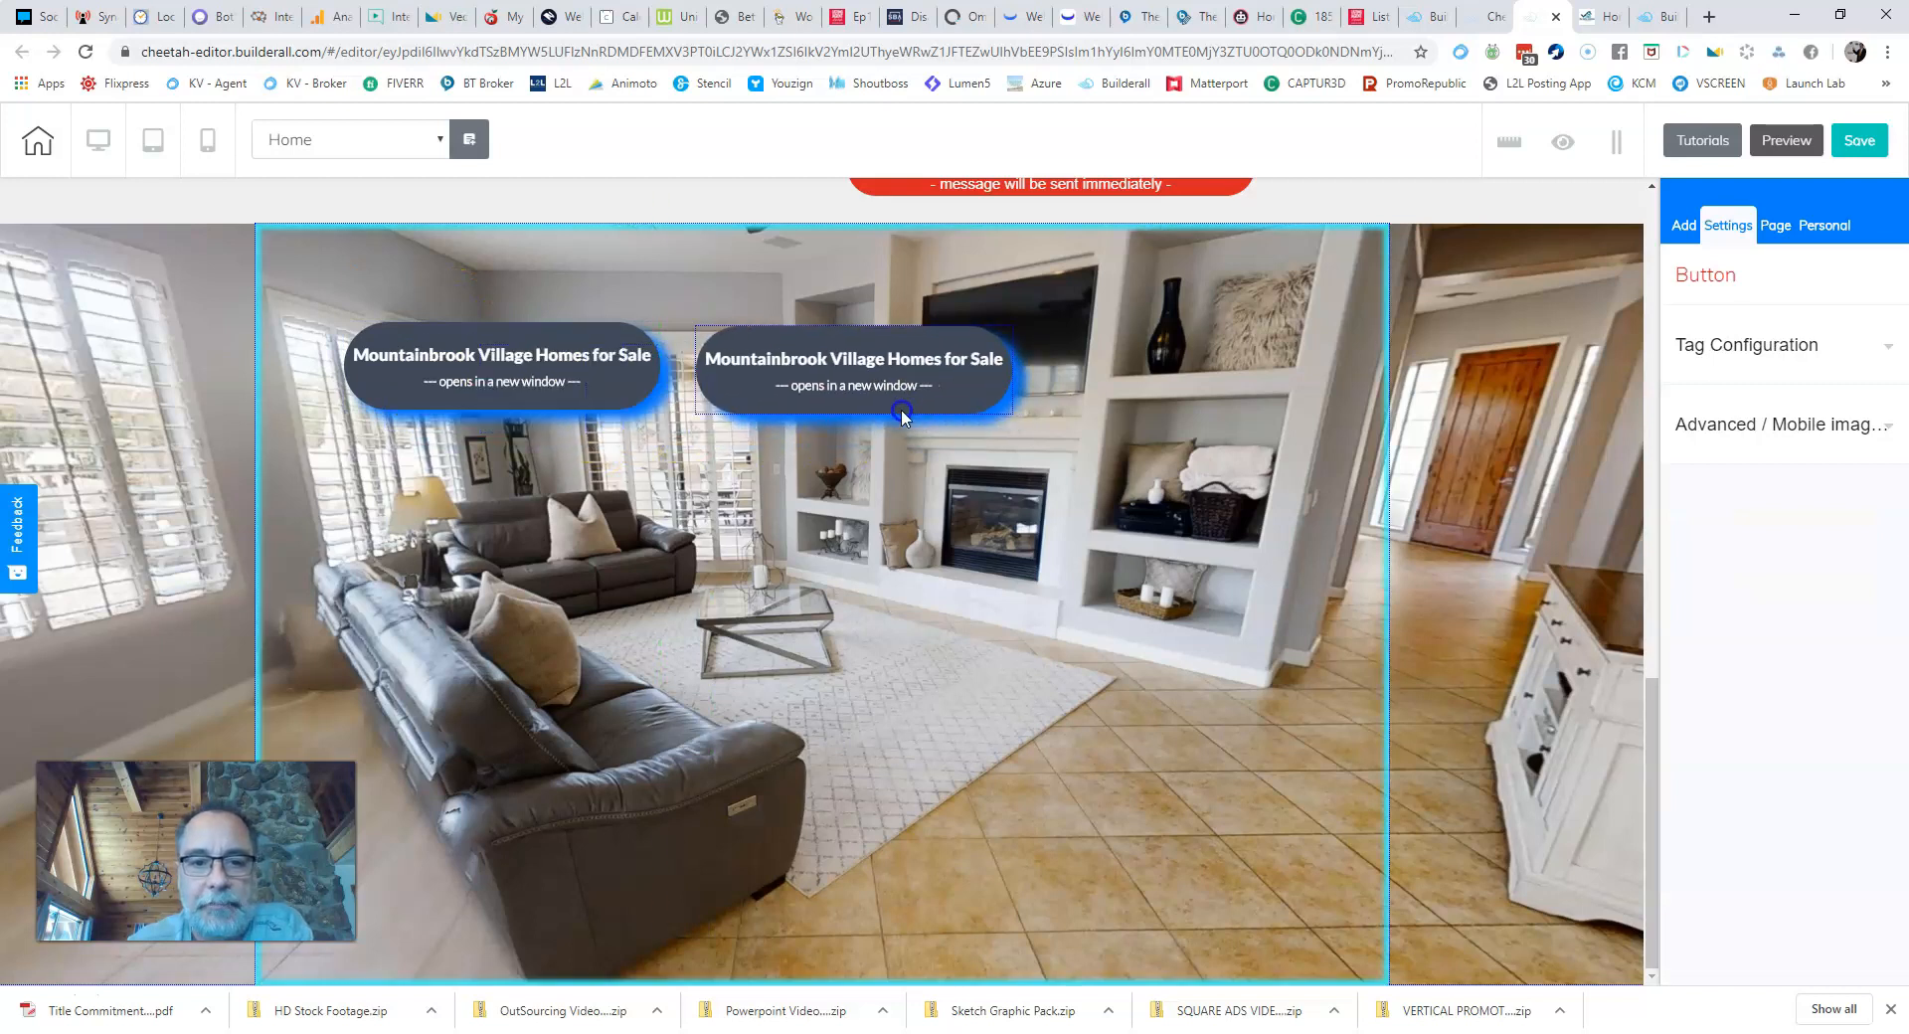
pyautogui.click(577, 396)
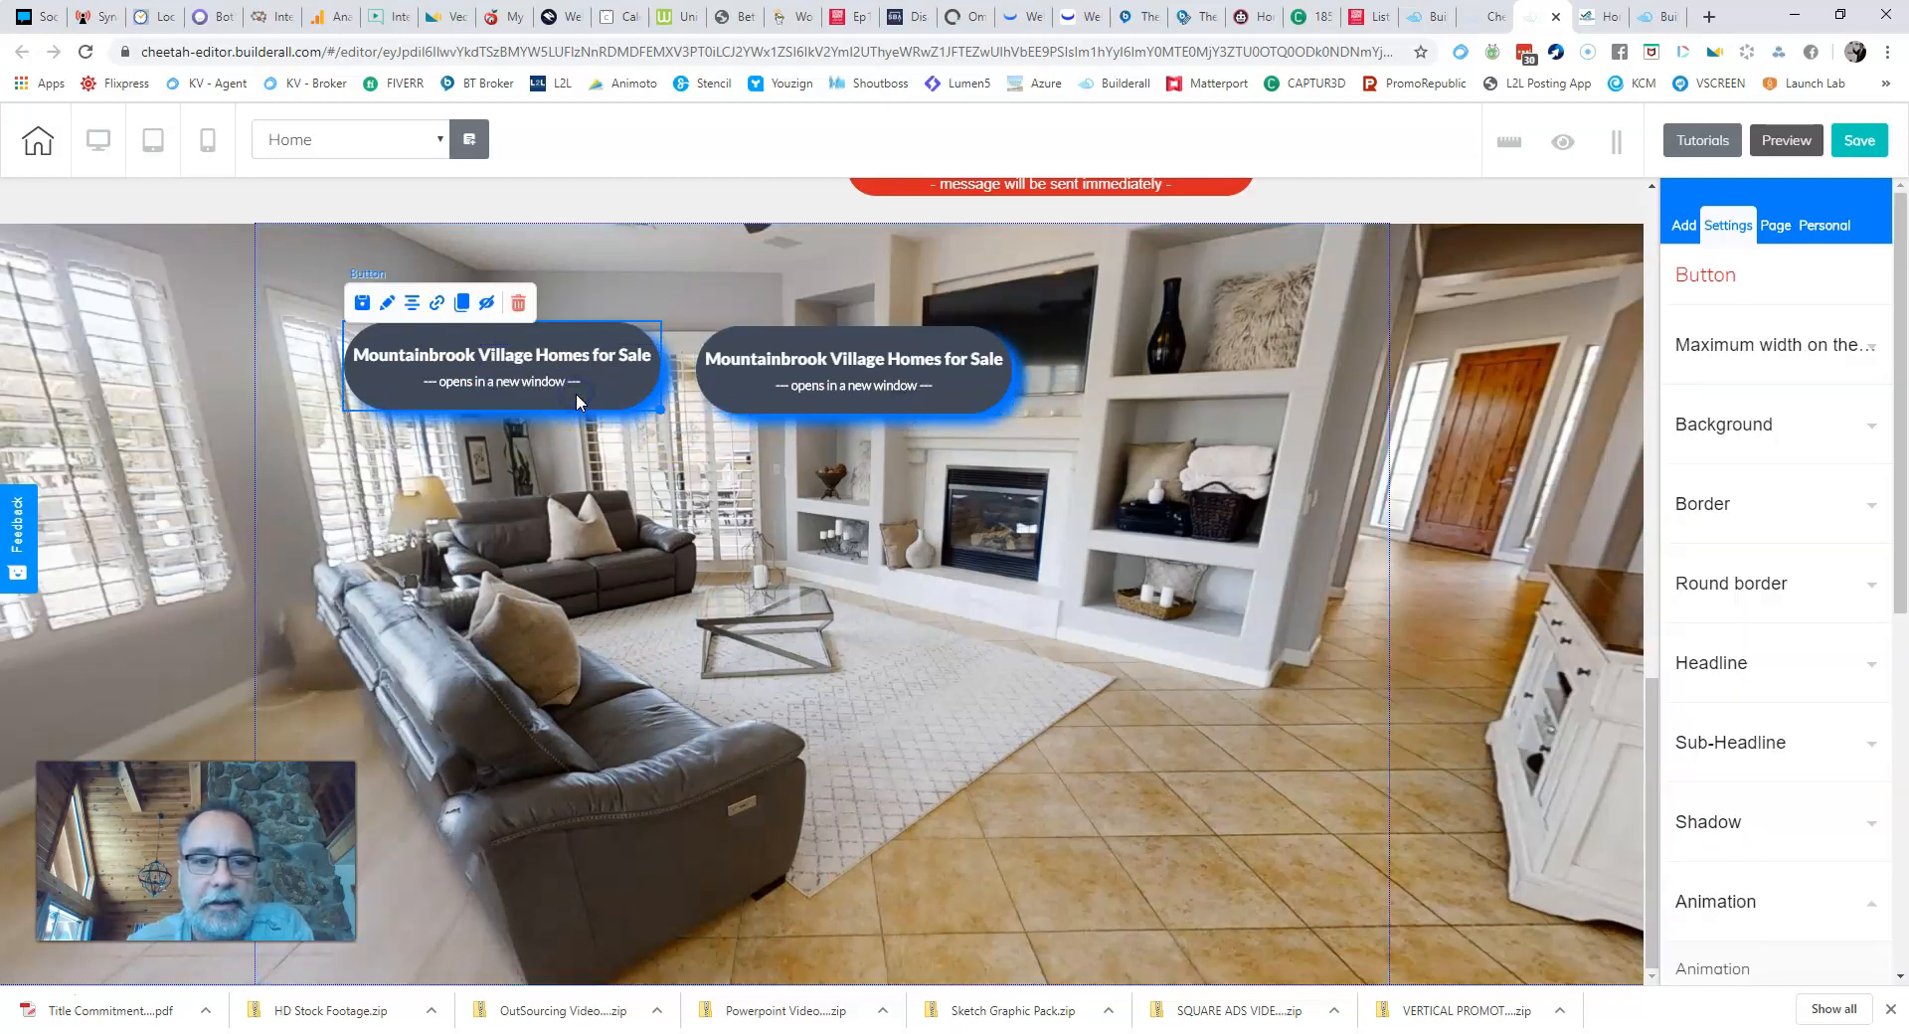
pyautogui.click(464, 310)
pyautogui.moveTo(546, 438); pyautogui.dragTo(1207, 388)
# Step: Center the middle button of the row and adjust the two outer buttons to line up evenly with it
pyautogui.moveTo(488, 402); pyautogui.dragTo(458, 399)
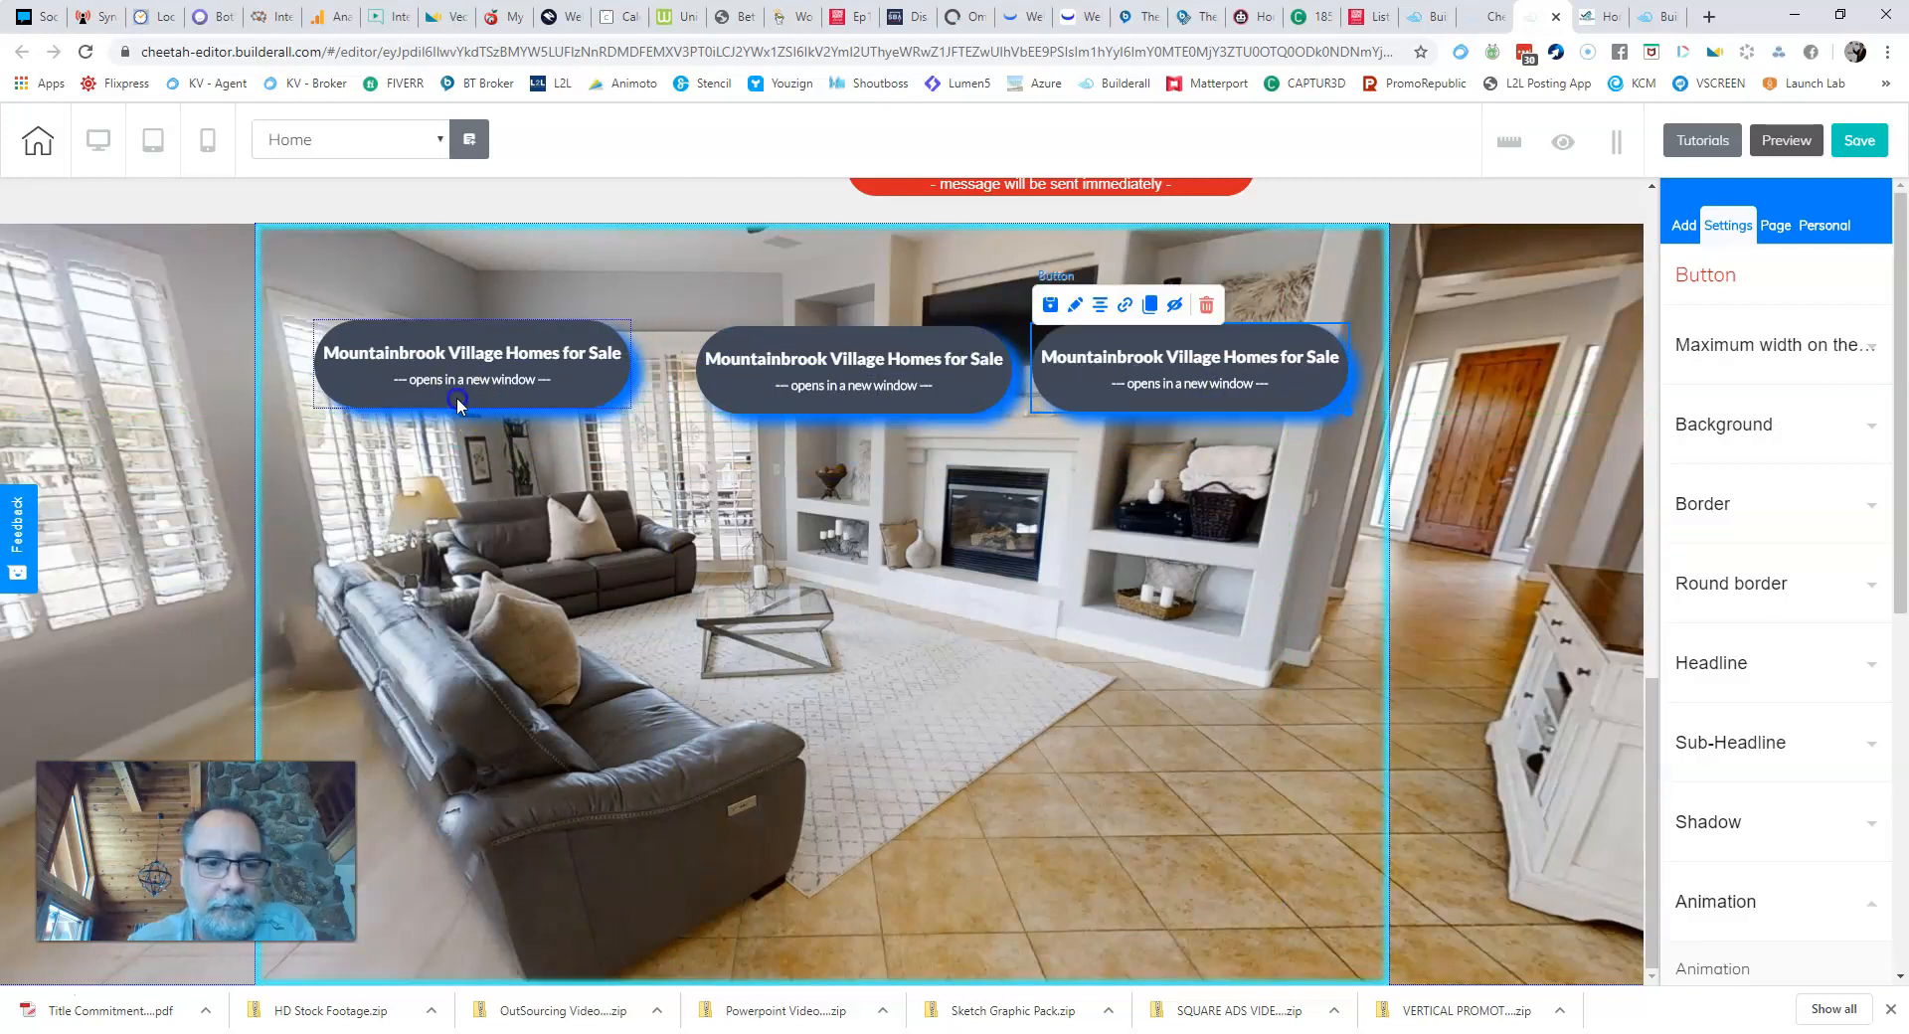
pyautogui.moveTo(808, 407); pyautogui.dragTo(839, 403)
pyautogui.moveTo(1219, 386); pyautogui.dragTo(1231, 379)
pyautogui.click(846, 395)
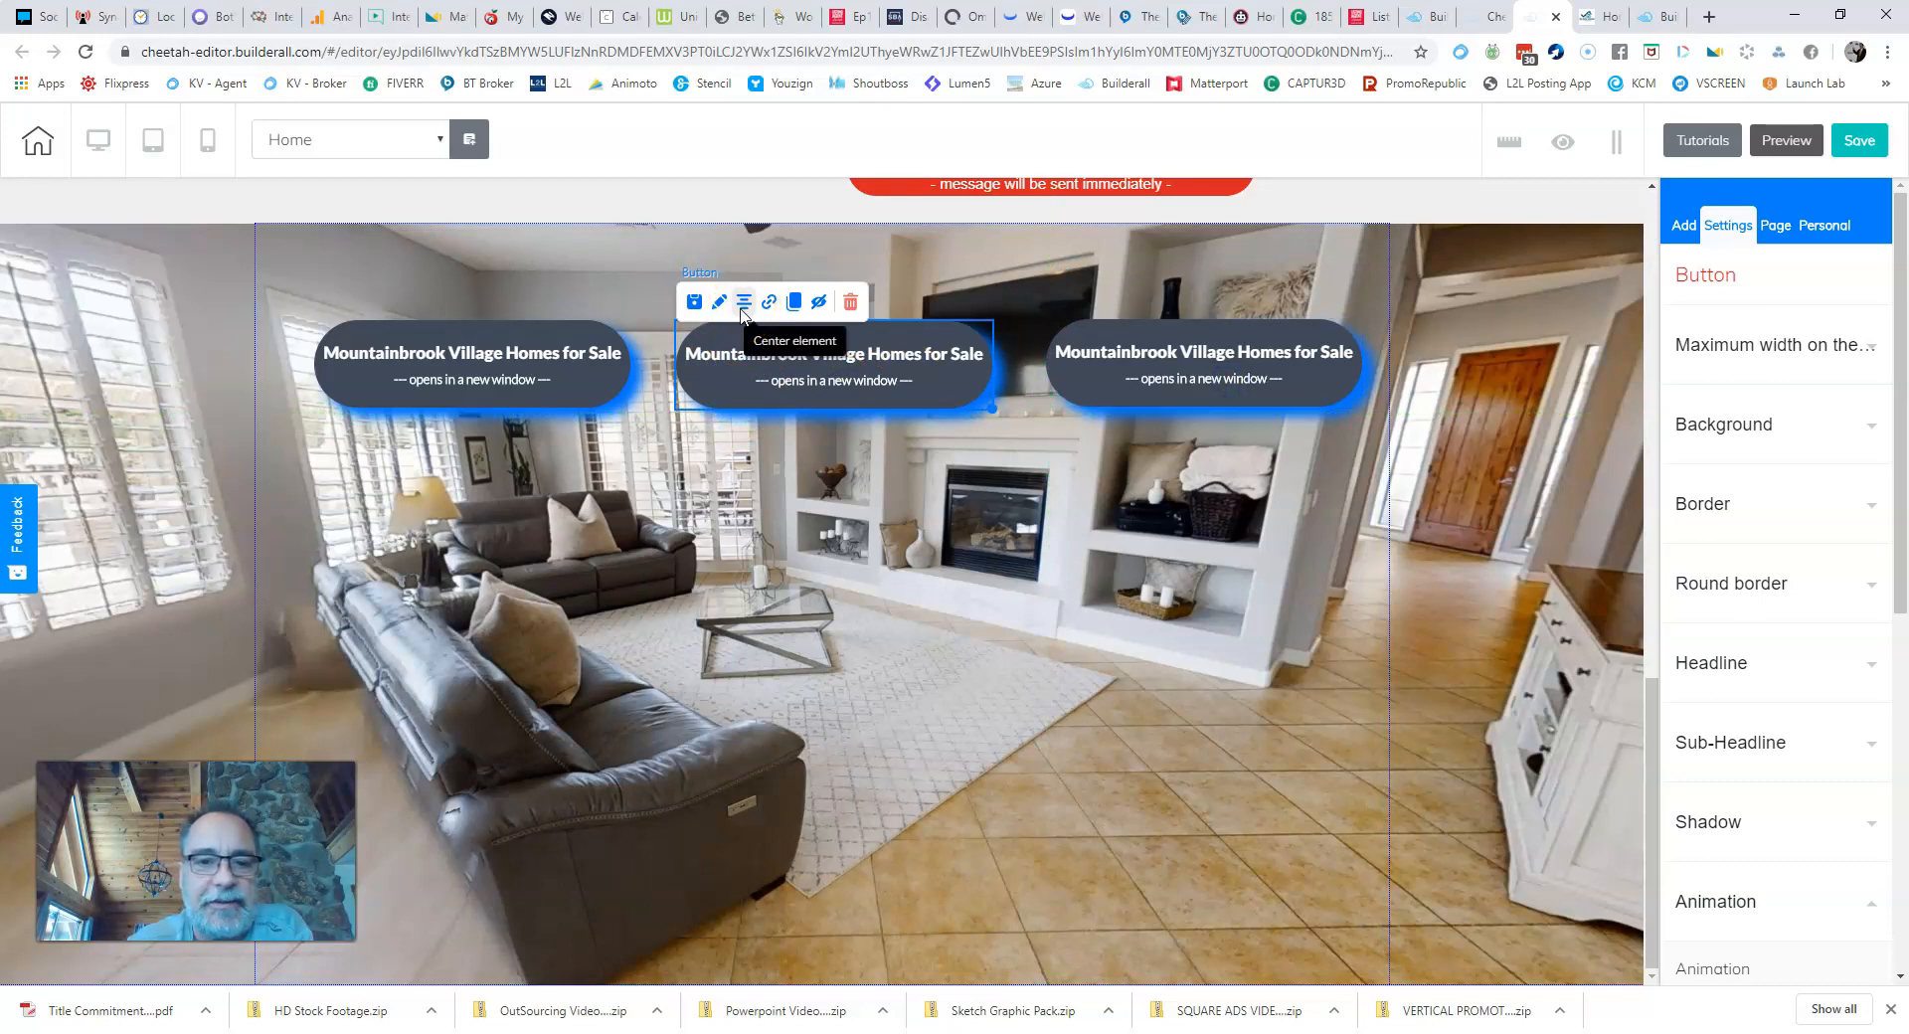
pyautogui.click(743, 310)
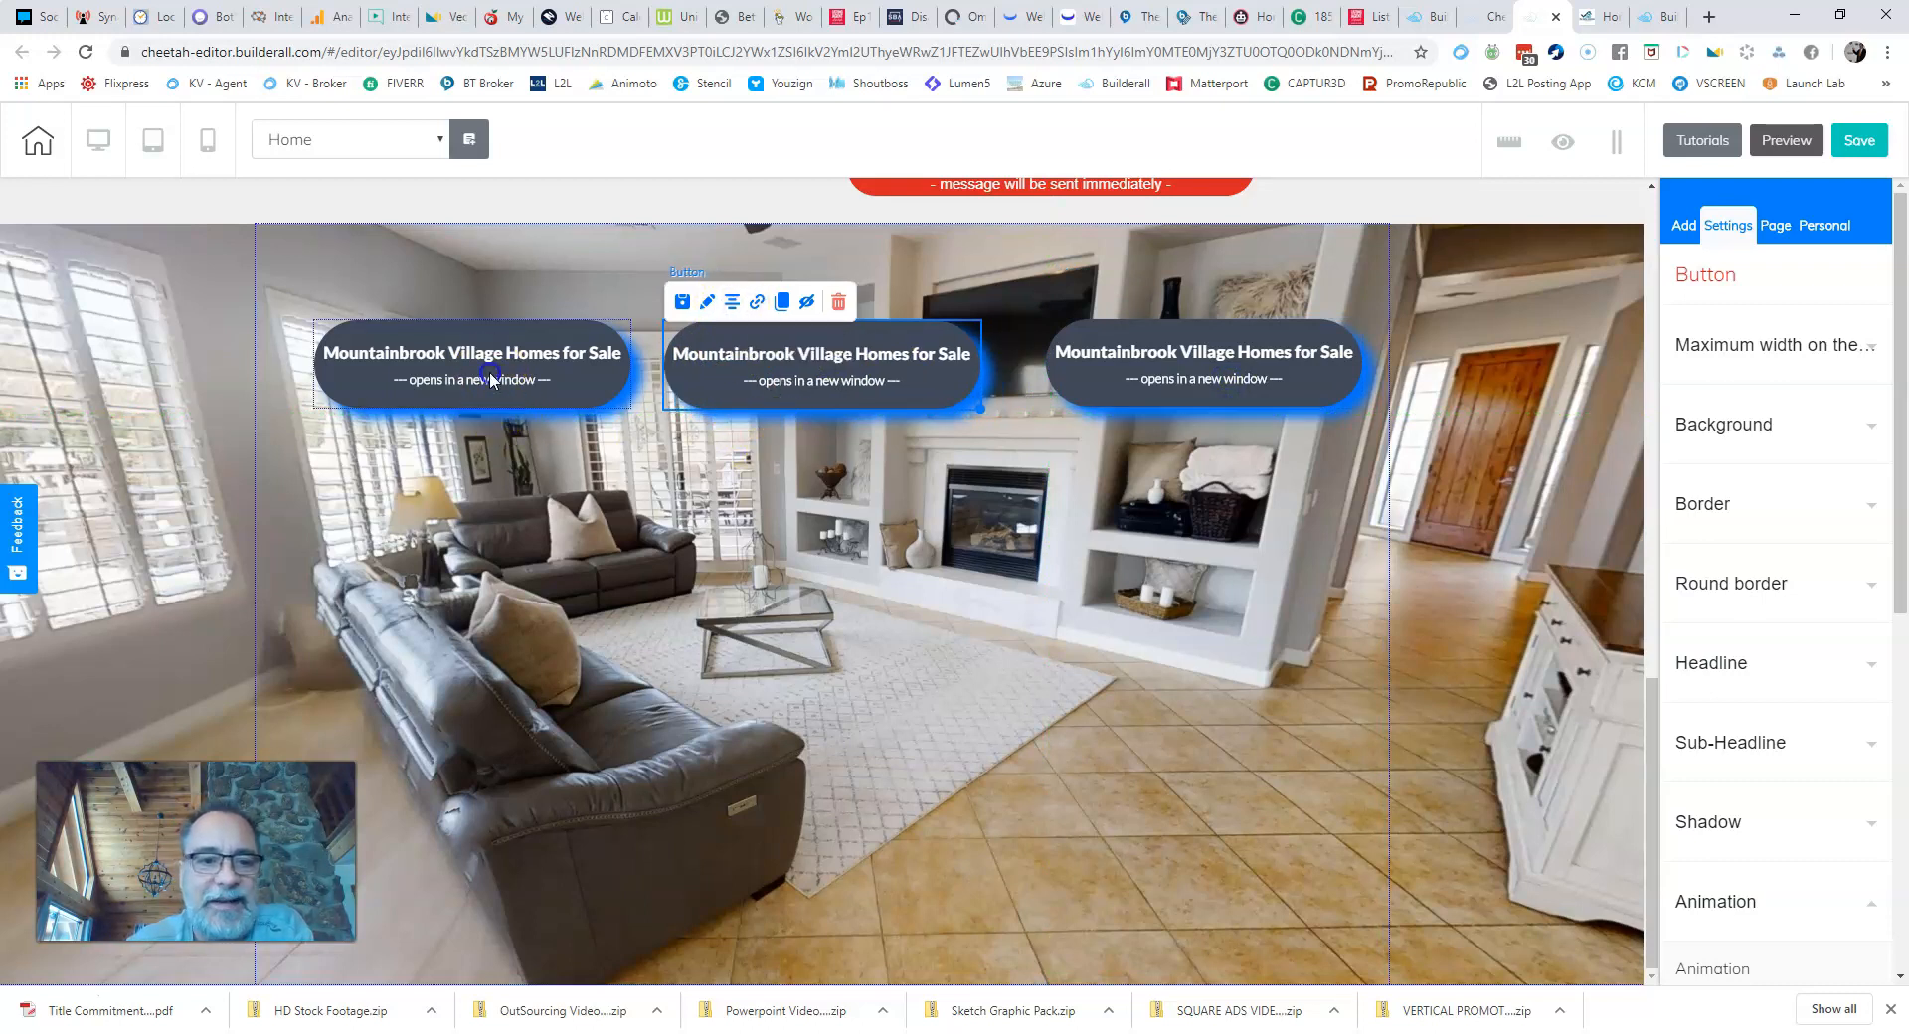
pyautogui.moveTo(491, 374); pyautogui.dragTo(495, 378)
pyautogui.moveTo(1262, 362); pyautogui.dragTo(1242, 367)
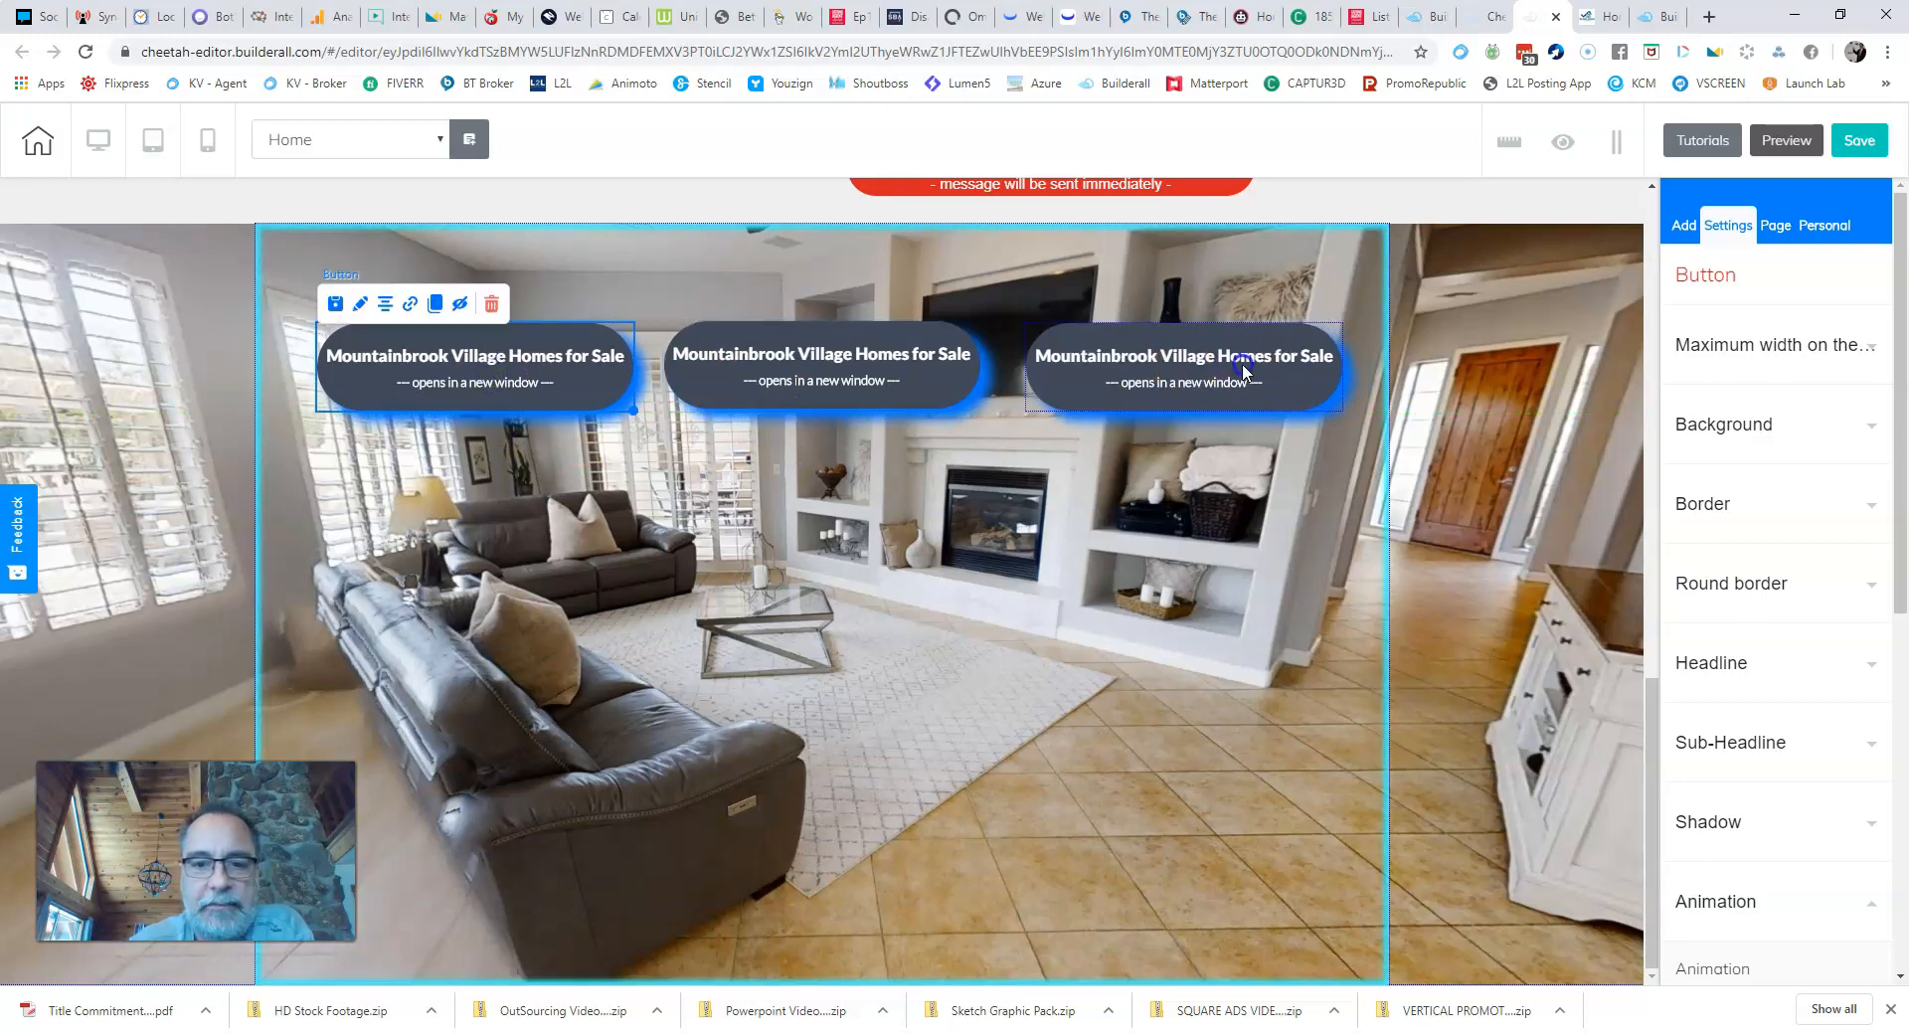
# Step: Clone the row's first button below it and make further copies to build a second row of three buttons
pyautogui.click(474, 386)
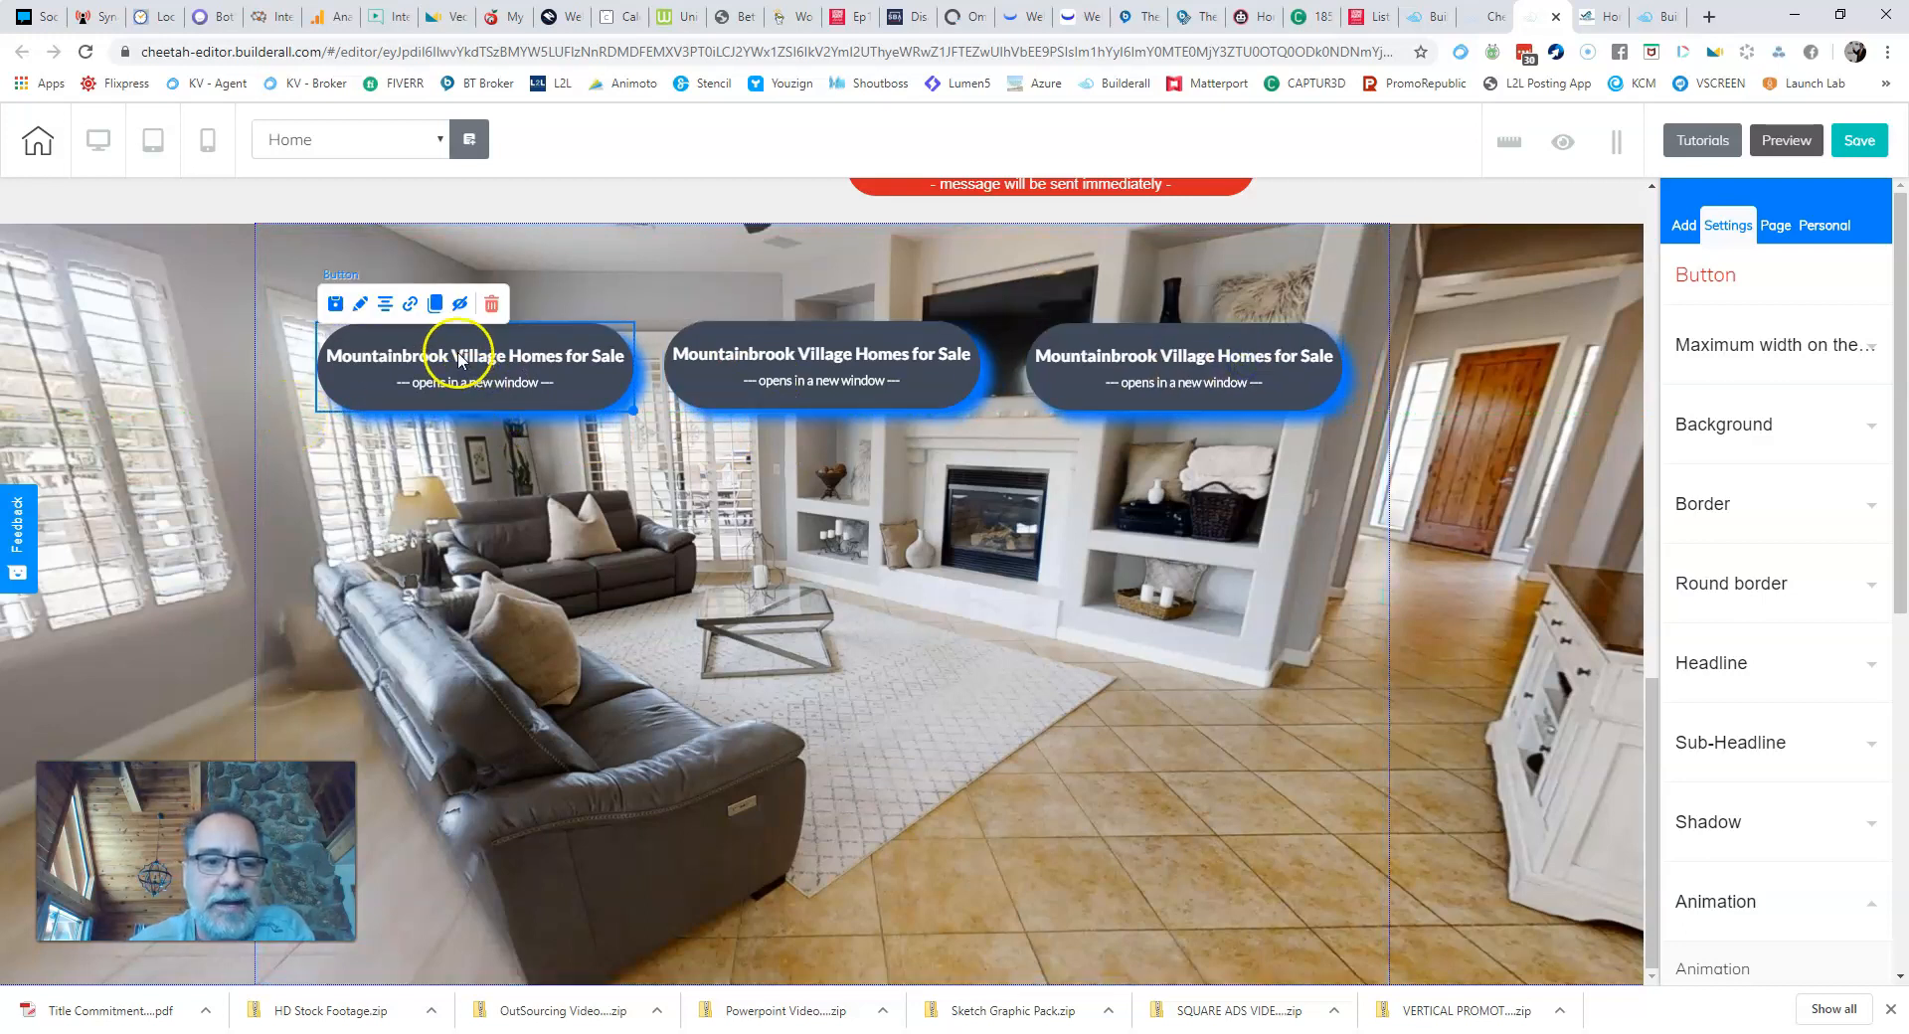
pyautogui.click(436, 310)
pyautogui.moveTo(513, 408); pyautogui.dragTo(478, 546)
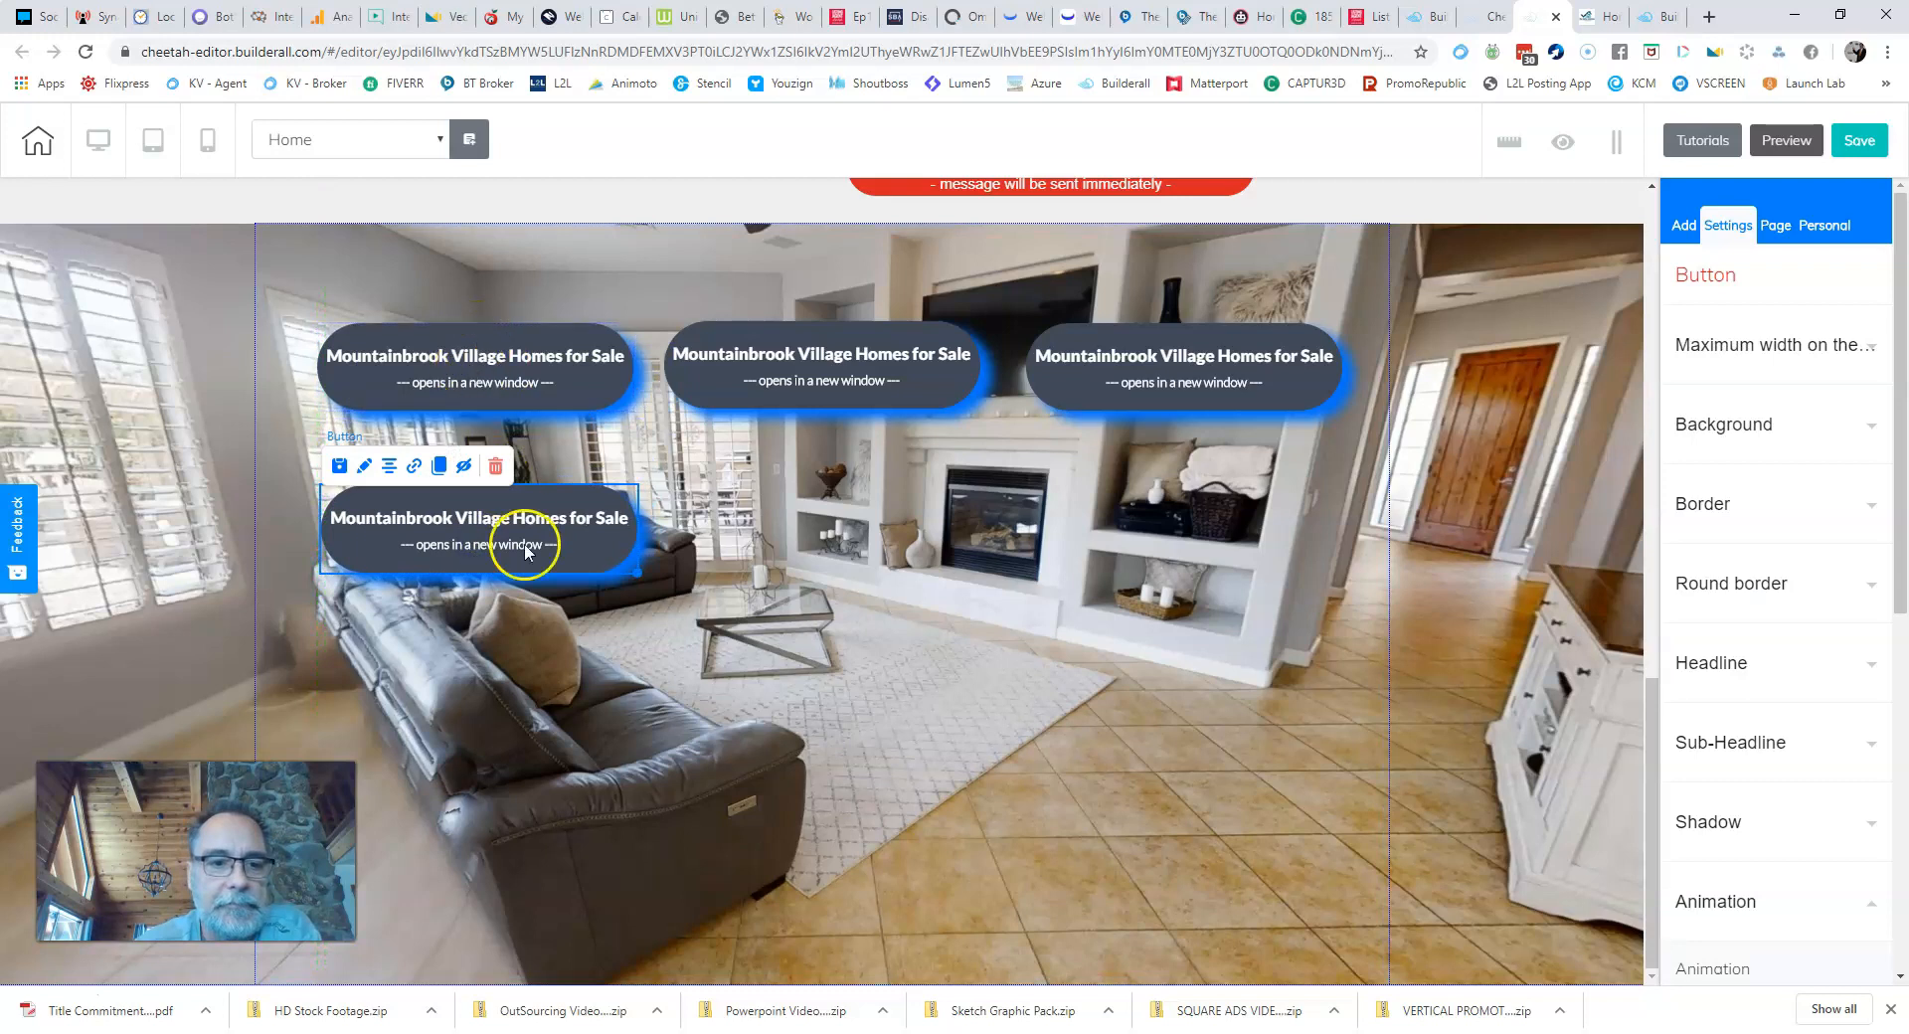
pyautogui.click(437, 467)
pyautogui.moveTo(477, 527)
pyautogui.mouseDown()
pyautogui.moveTo(875, 519)
pyautogui.moveTo(875, 555)
pyautogui.moveTo(1191, 559)
pyautogui.moveTo(1213, 539)
pyautogui.moveTo(1181, 515)
pyautogui.mouseUp()
pyautogui.click(783, 475)
# Step: Clone buttons to form a third row of two, placed side by side between the columns above as on the example site
pyautogui.click(1588, 17)
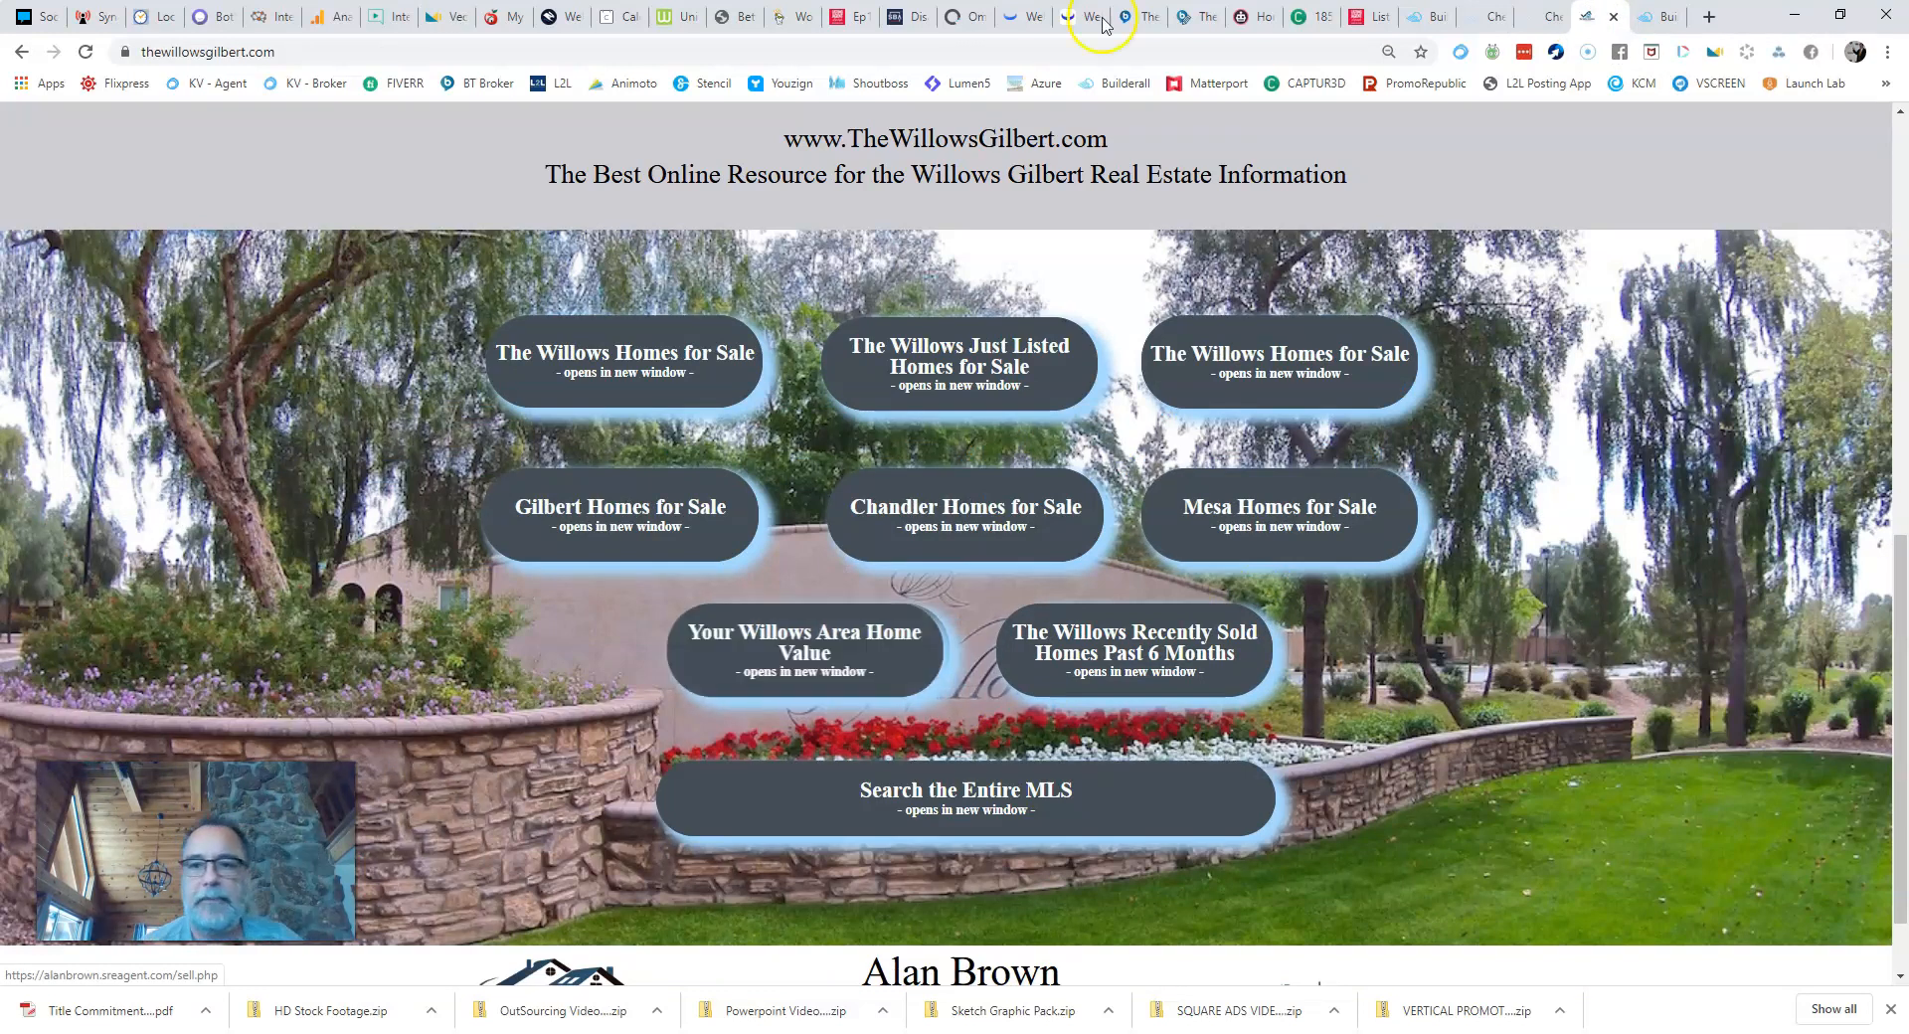
pyautogui.click(1539, 17)
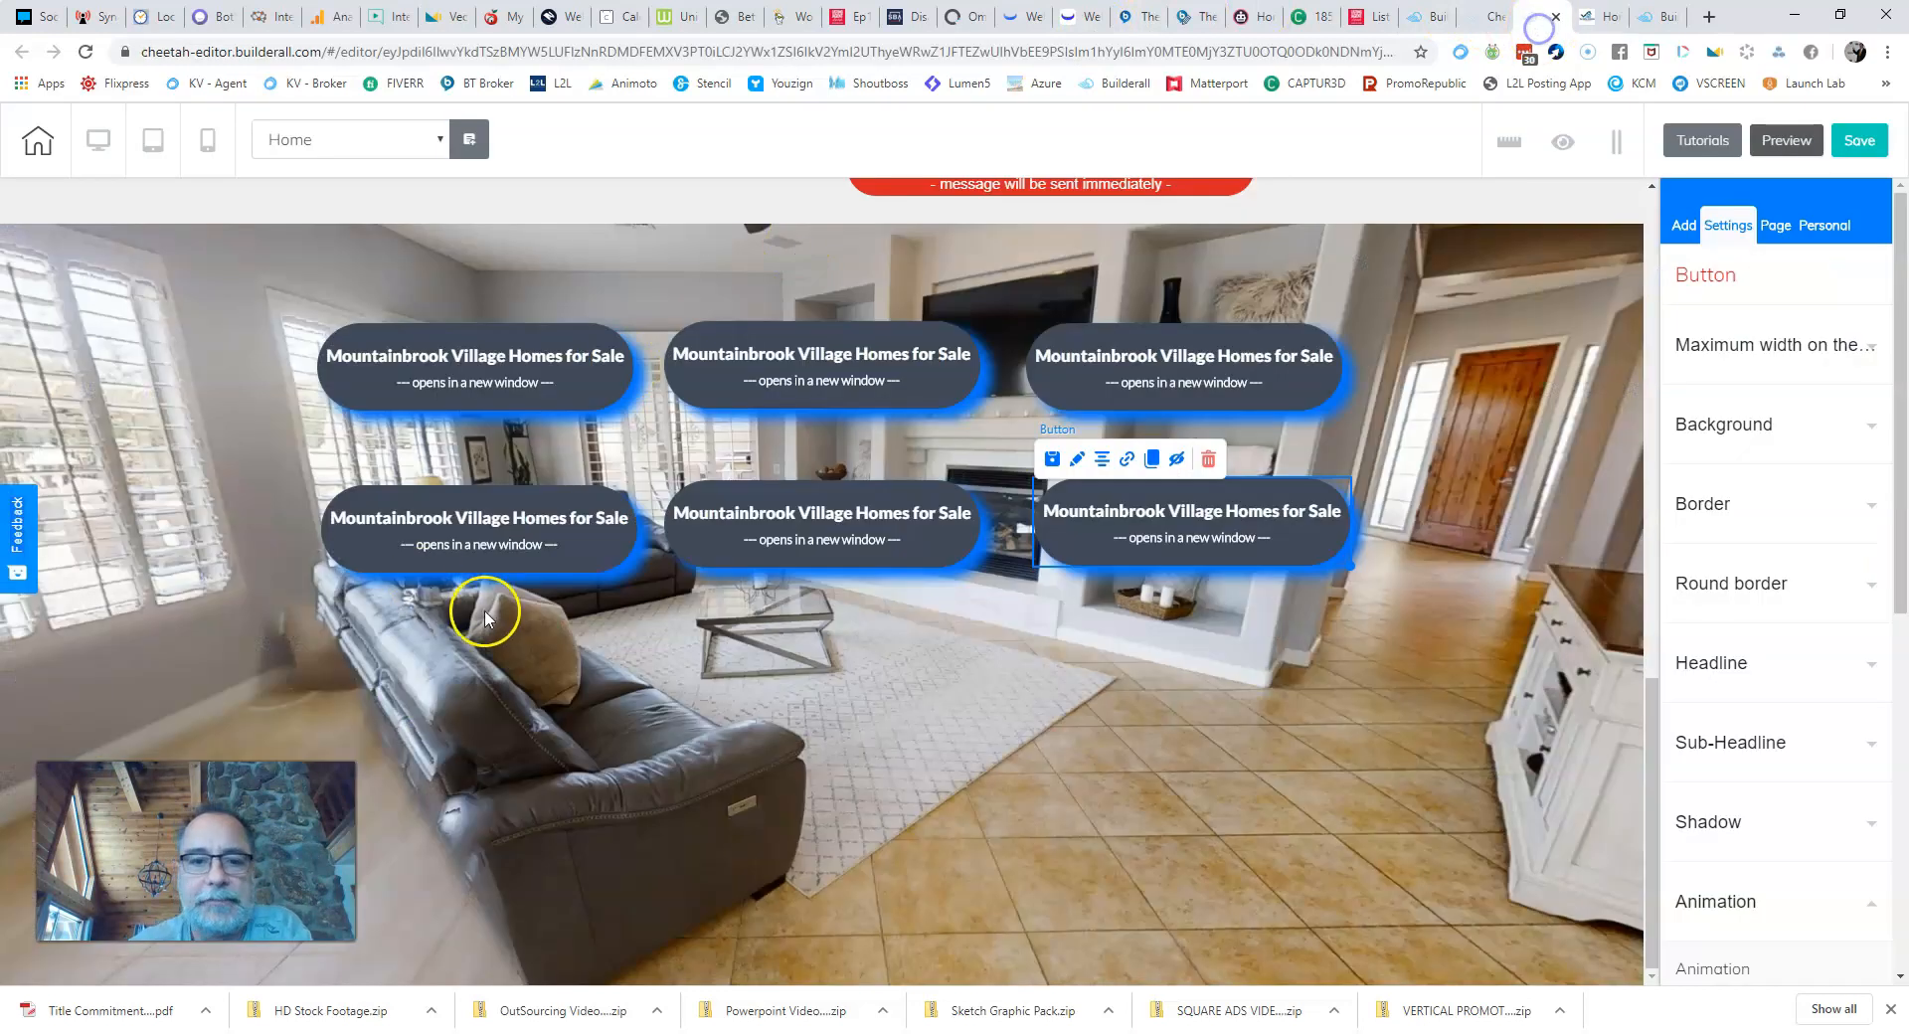
pyautogui.click(495, 541)
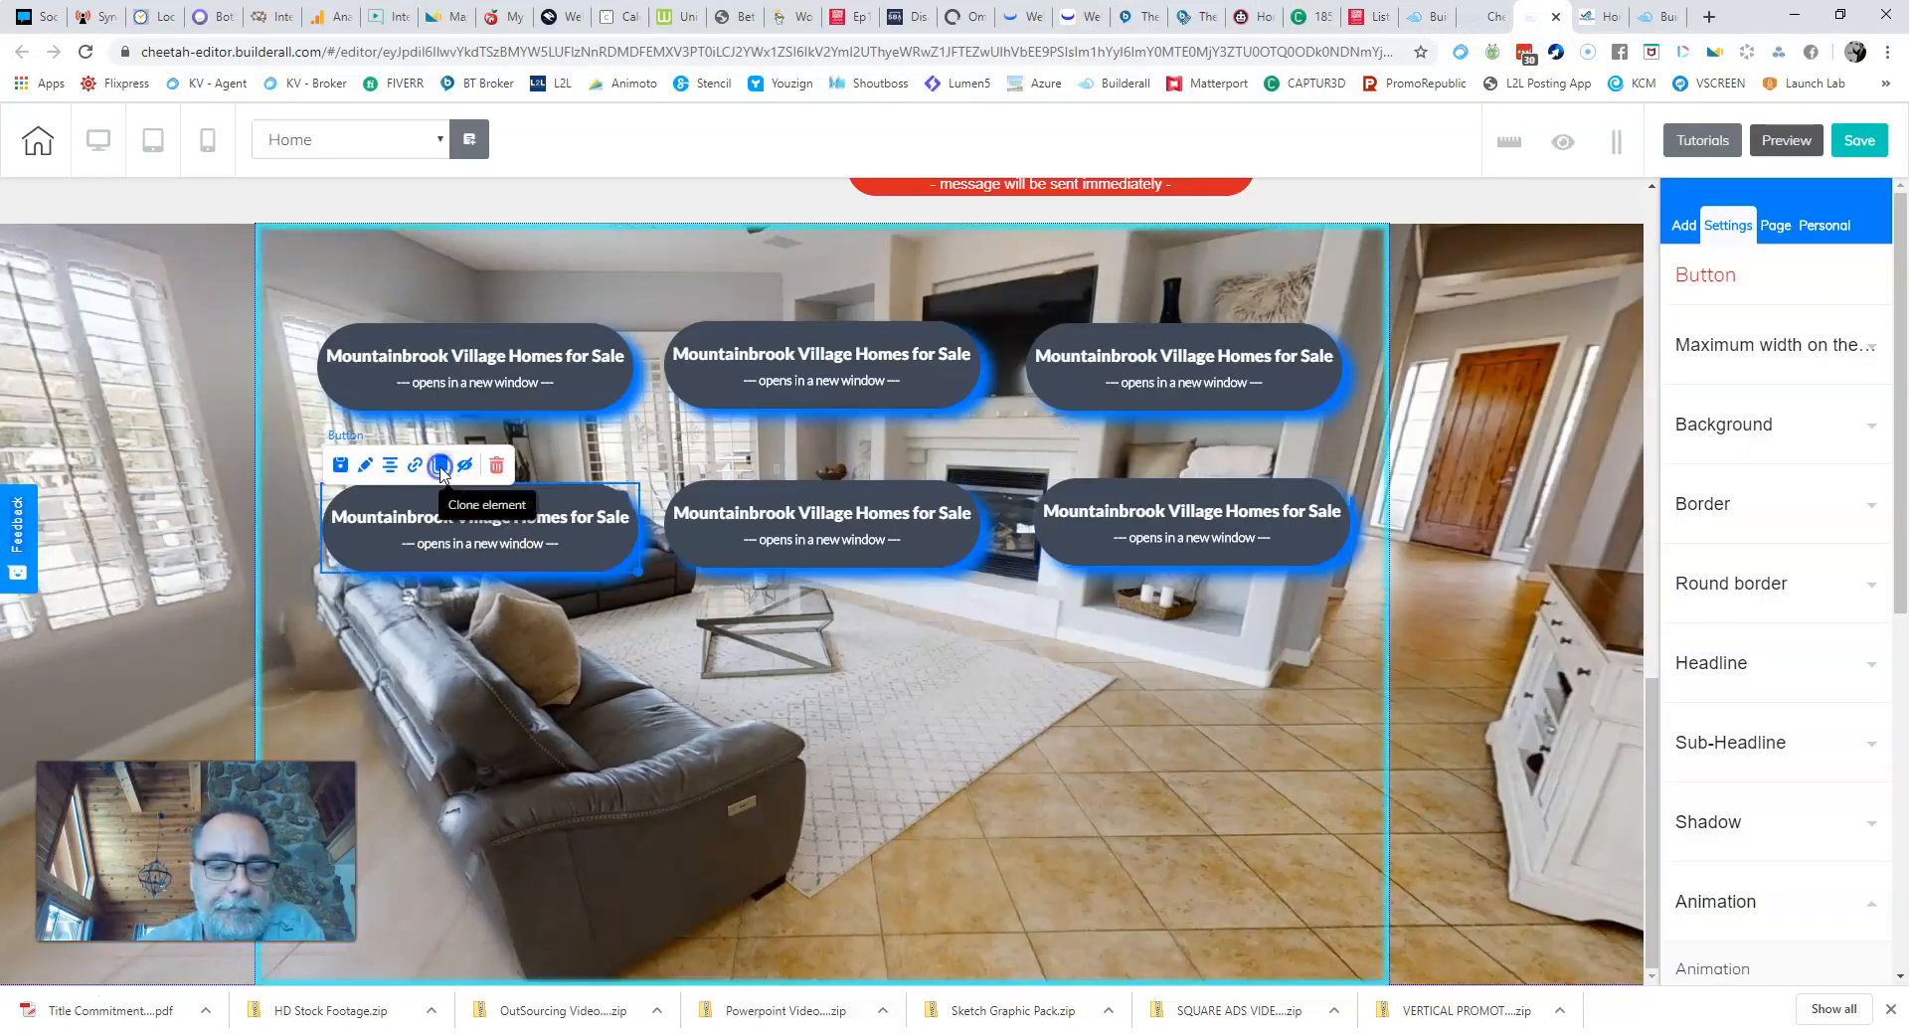
pyautogui.moveTo(517, 553)
pyautogui.mouseDown()
pyautogui.moveTo(617, 708)
pyautogui.moveTo(689, 697)
pyautogui.mouseUp()
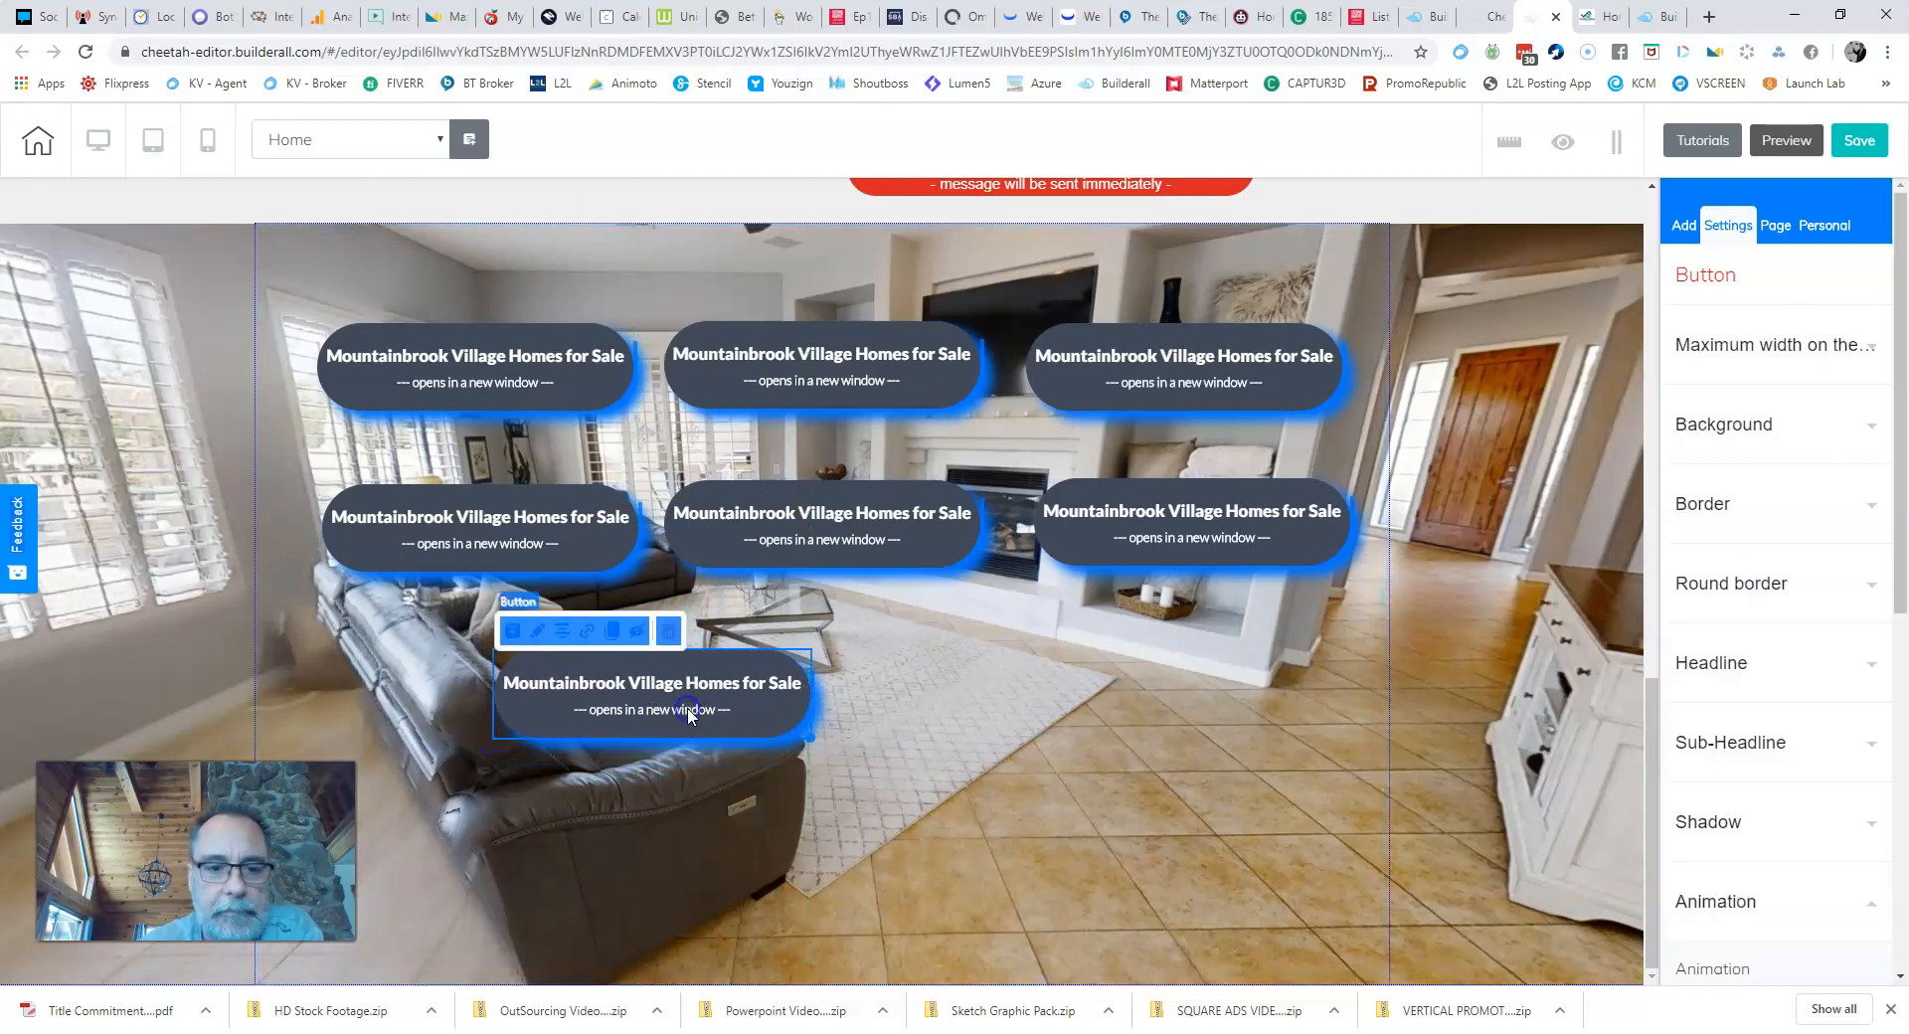
pyautogui.click(1206, 813)
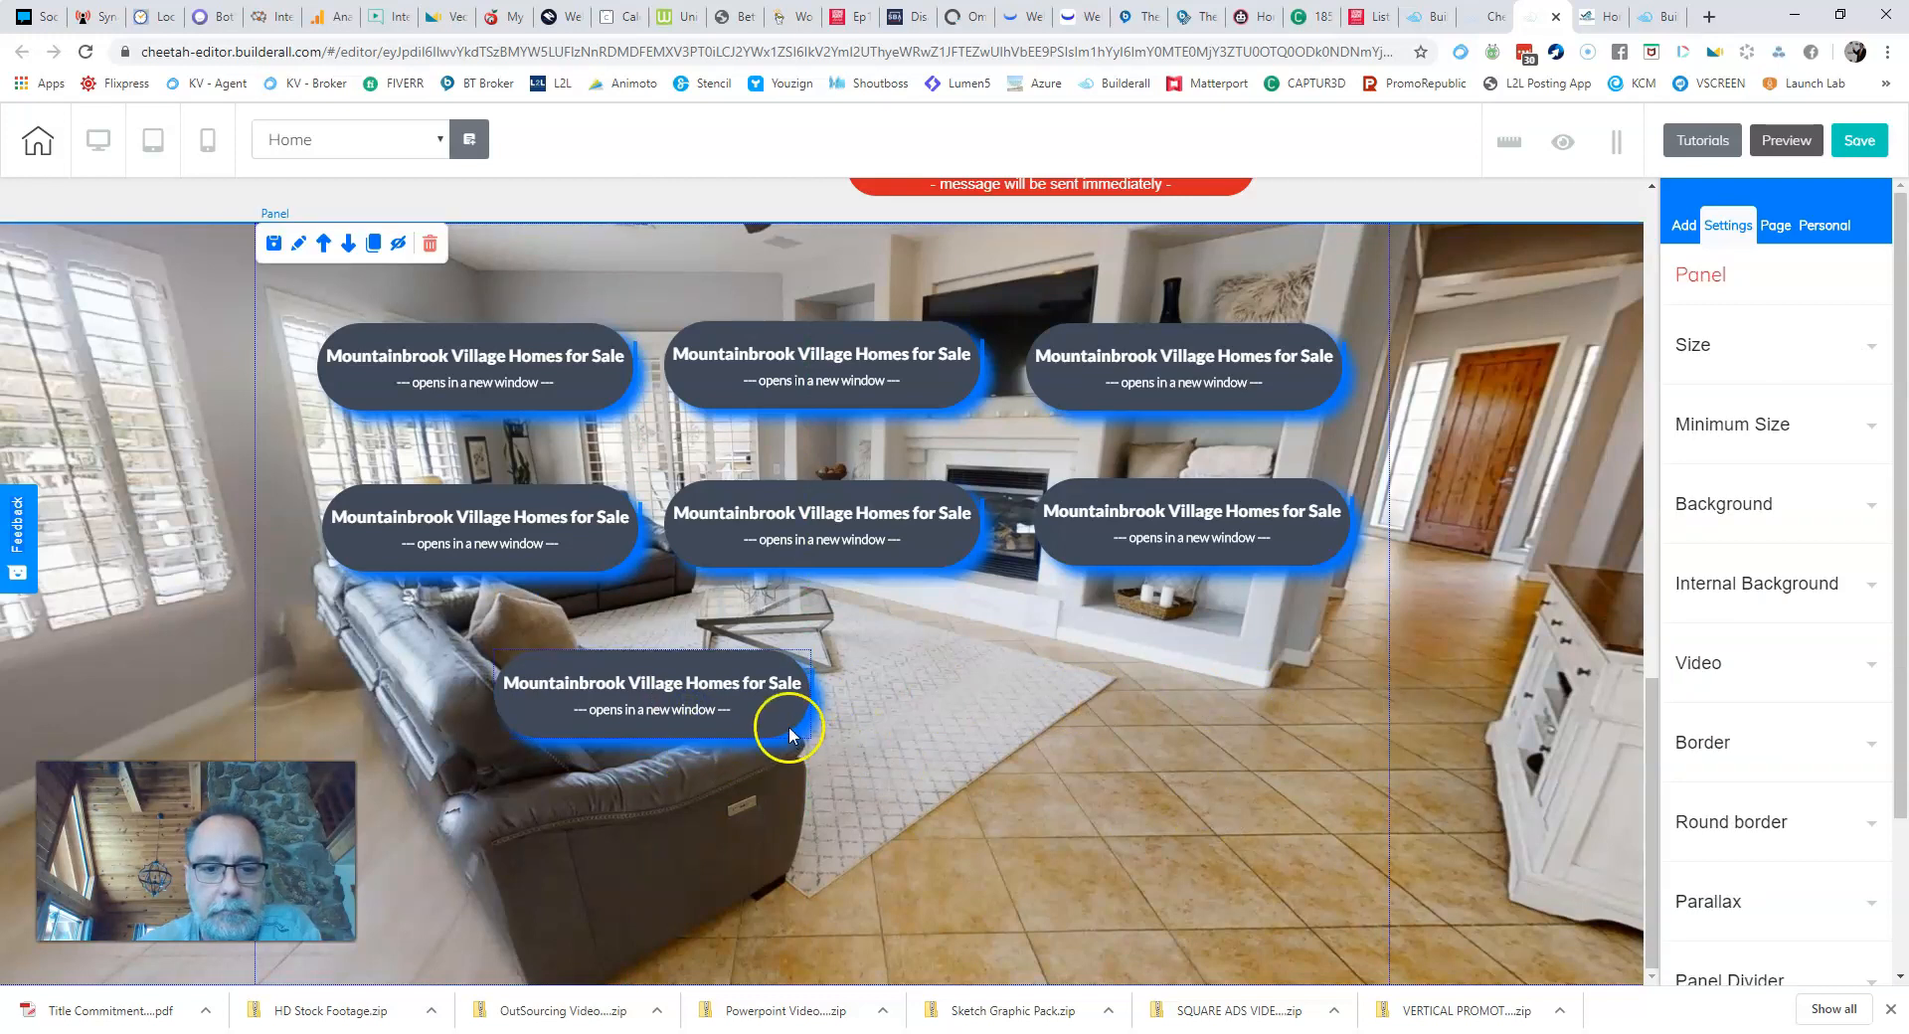
pyautogui.click(691, 684)
pyautogui.click(611, 633)
pyautogui.moveTo(793, 724); pyautogui.dragTo(1115, 692)
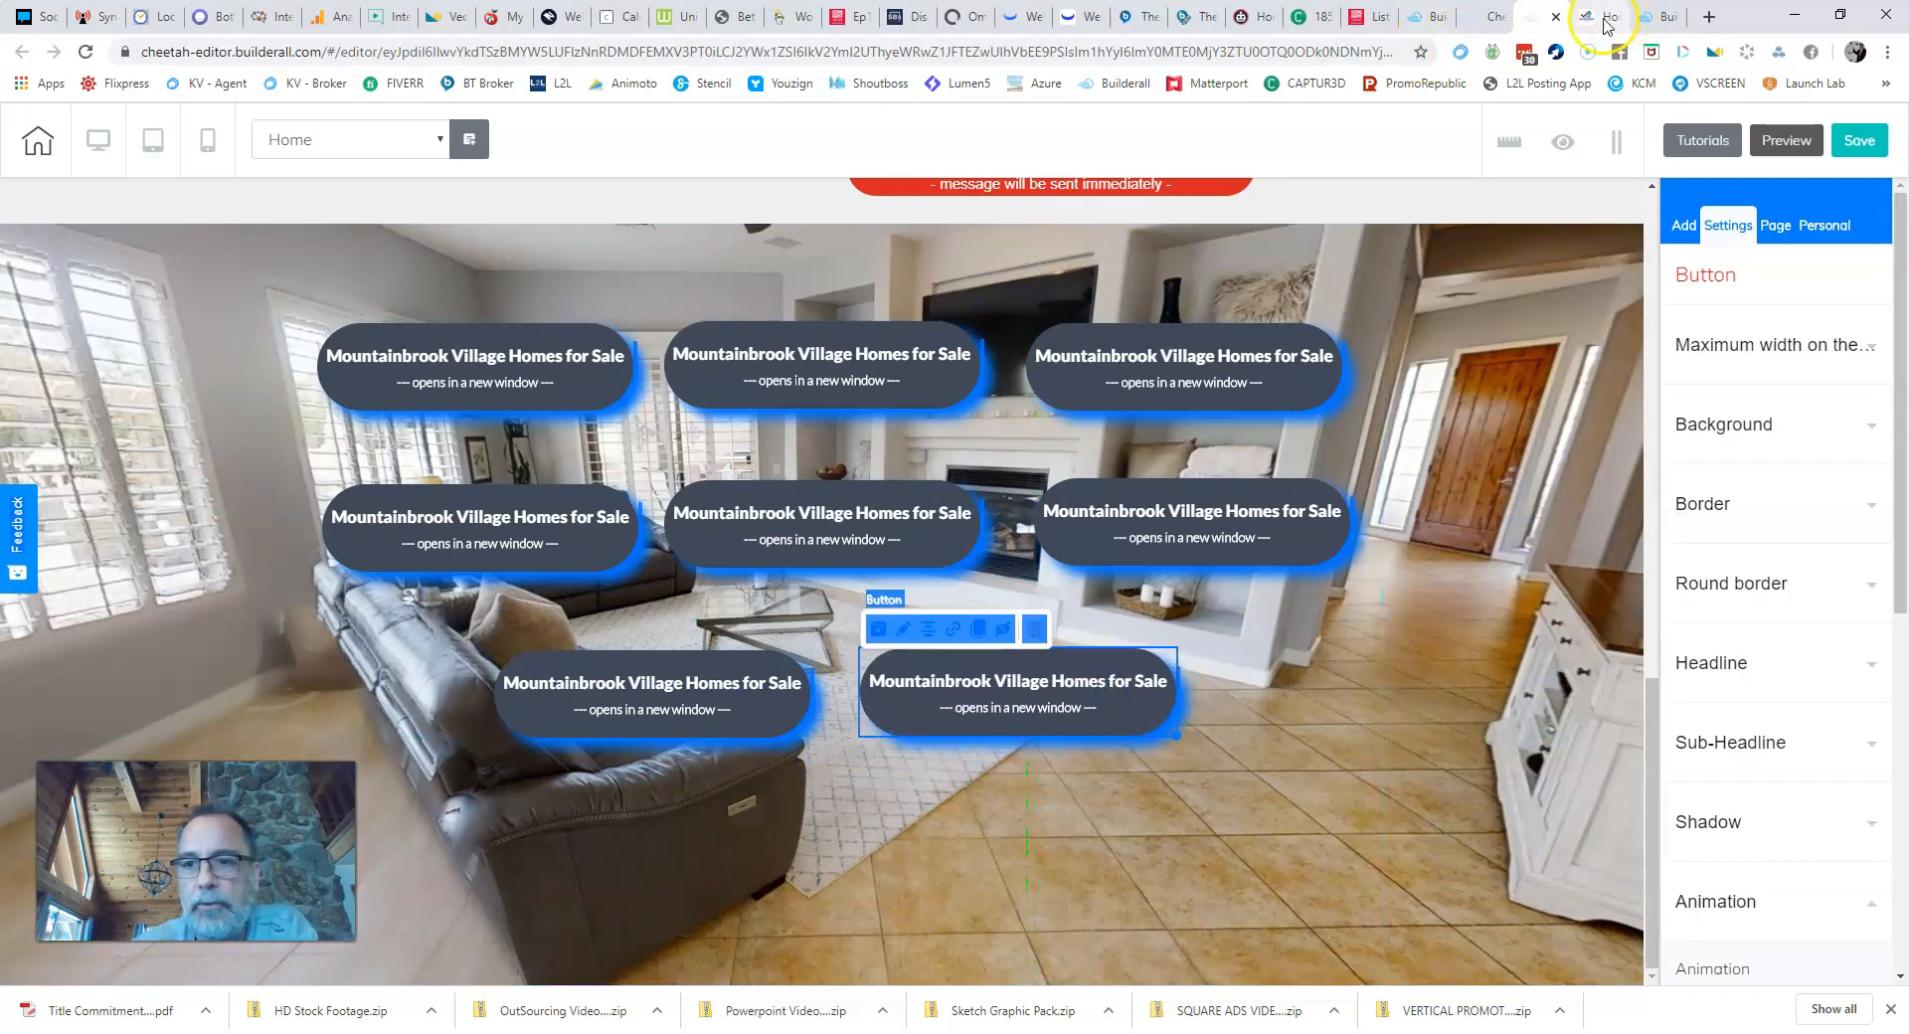
# Step: Clone the first button below the third row and widen the copy to span both buttons above, like the example's MLS search button
pyautogui.click(1604, 19)
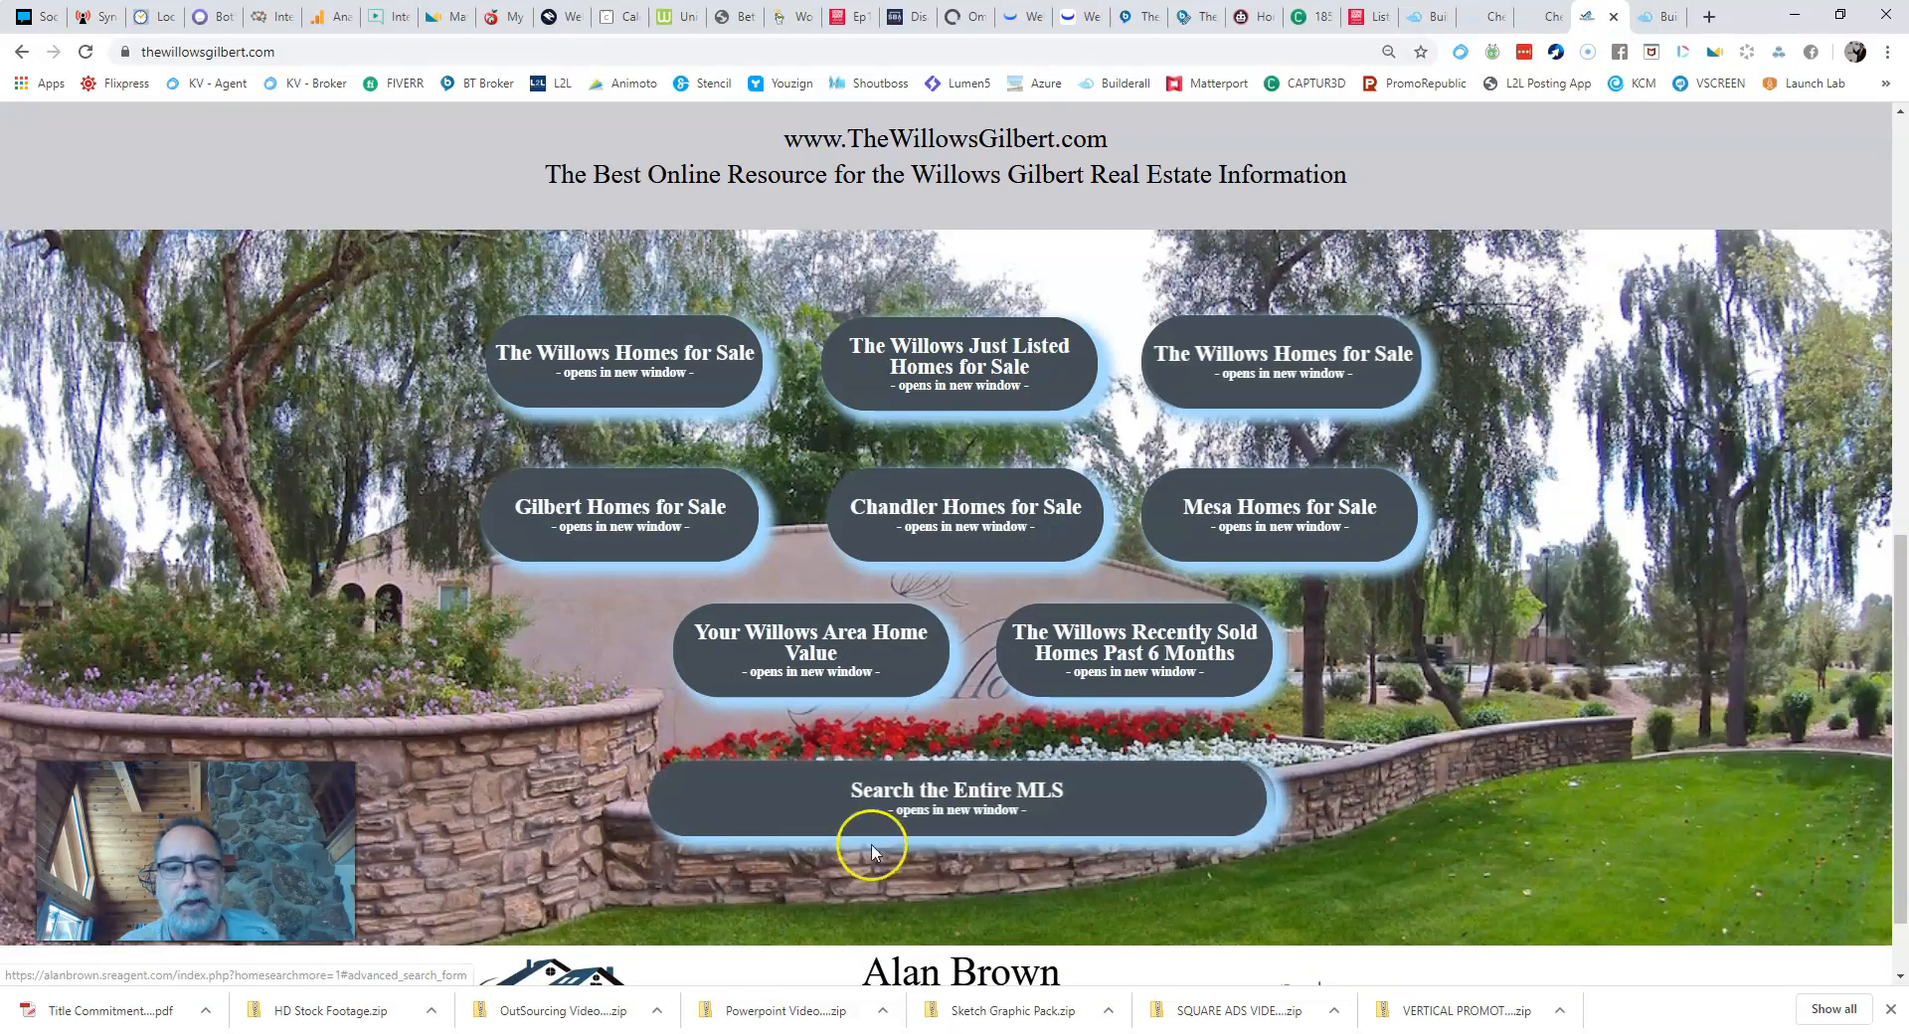
pyautogui.scroll(-1, 1478, 701)
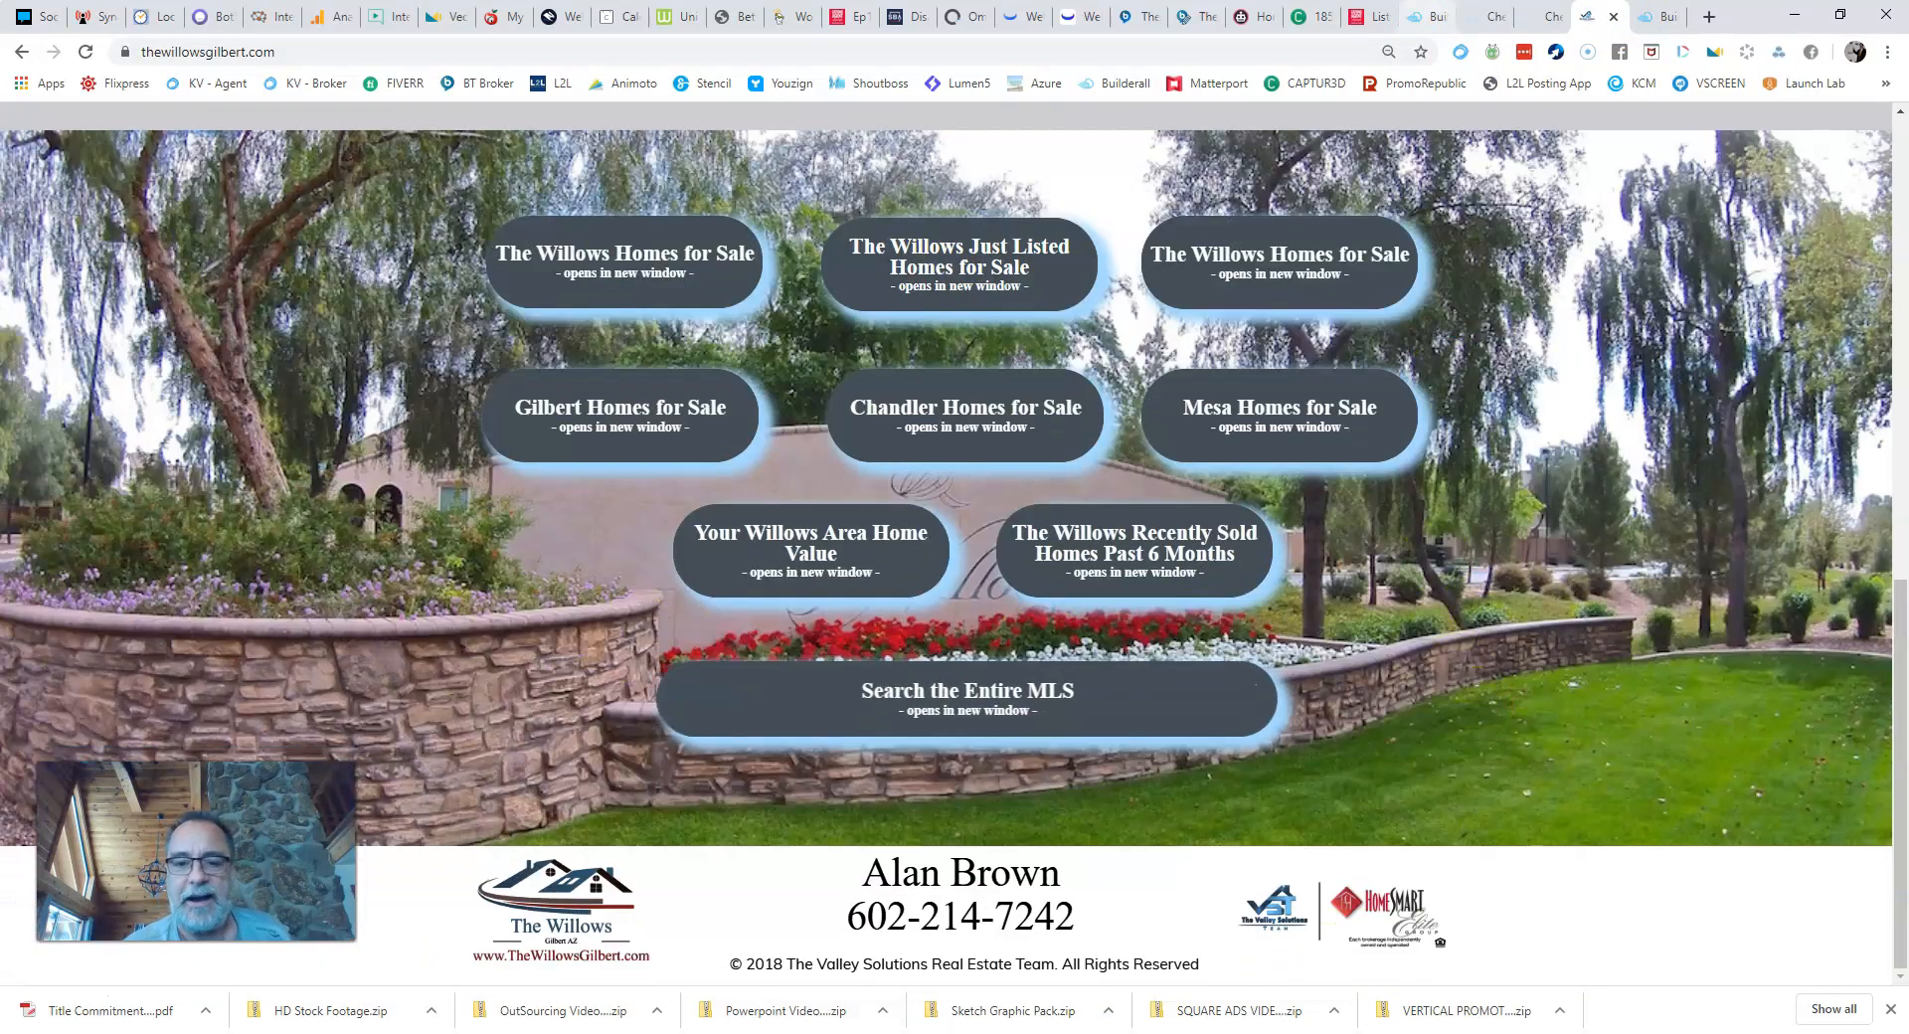
pyautogui.click(1531, 17)
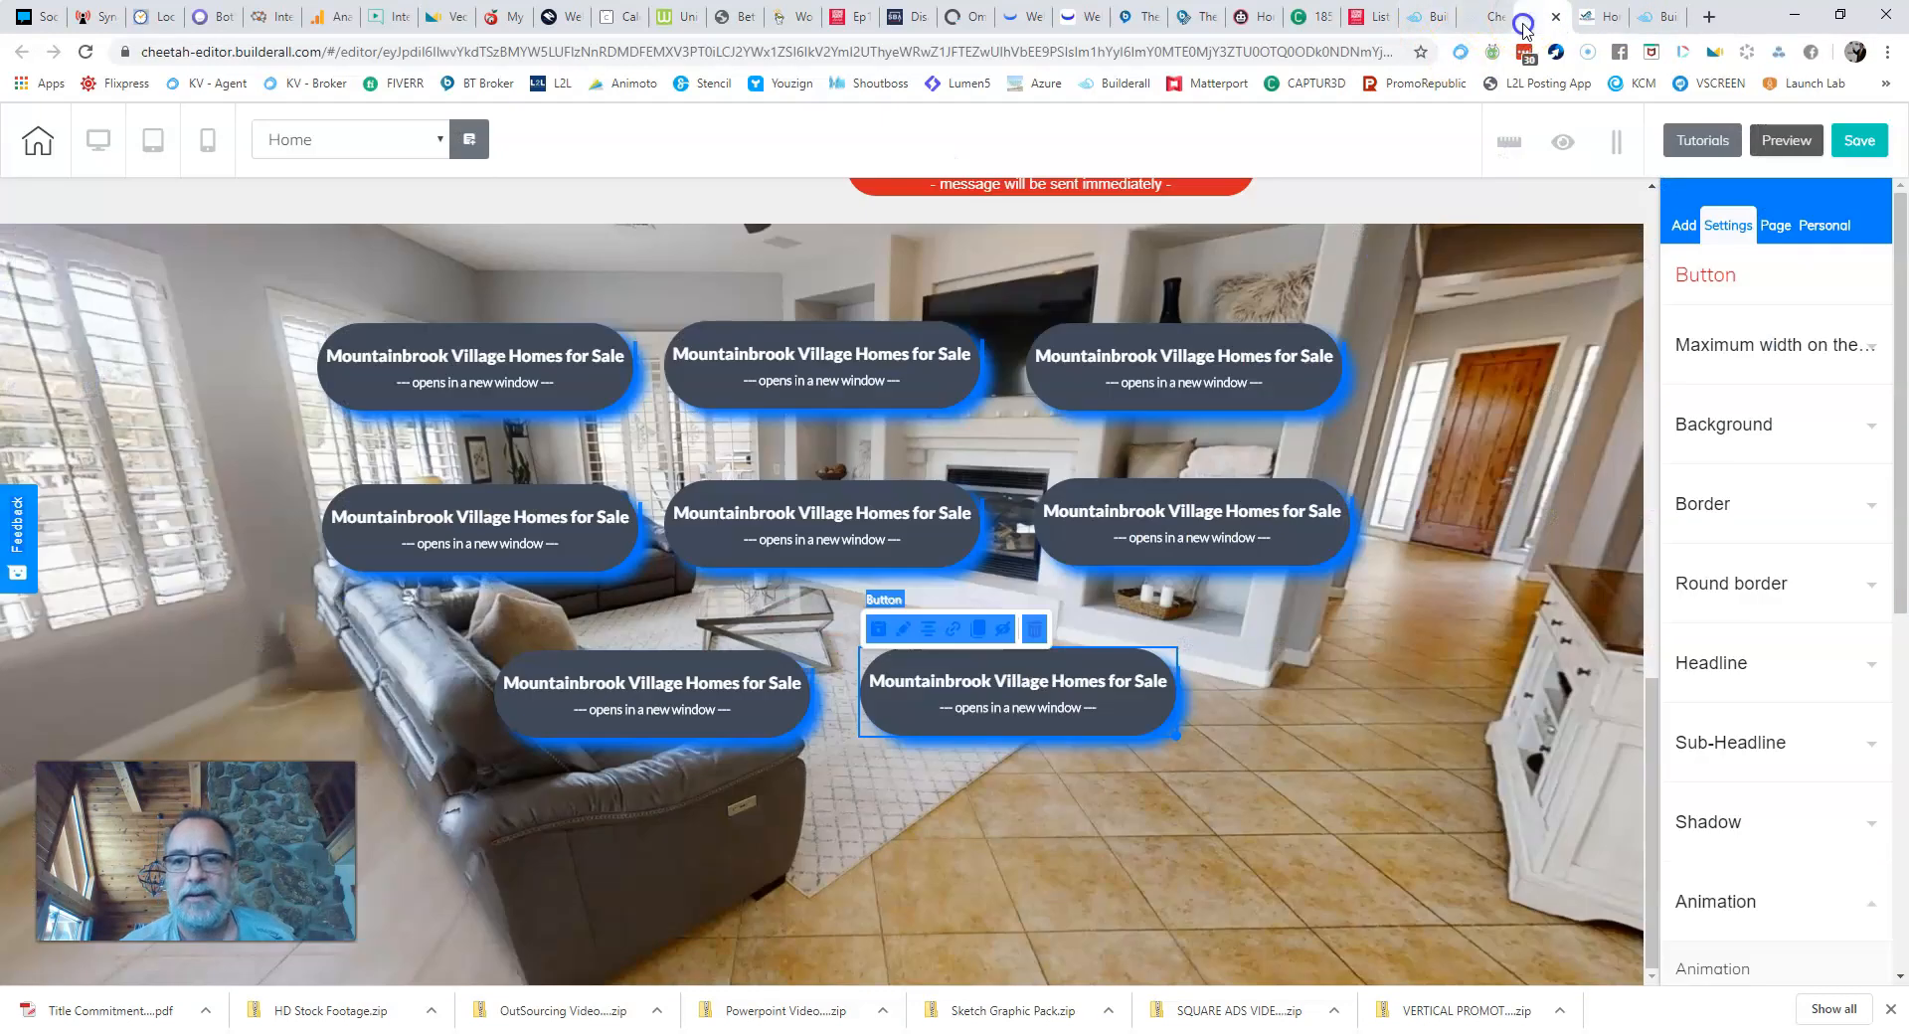
pyautogui.click(458, 368)
pyautogui.click(435, 308)
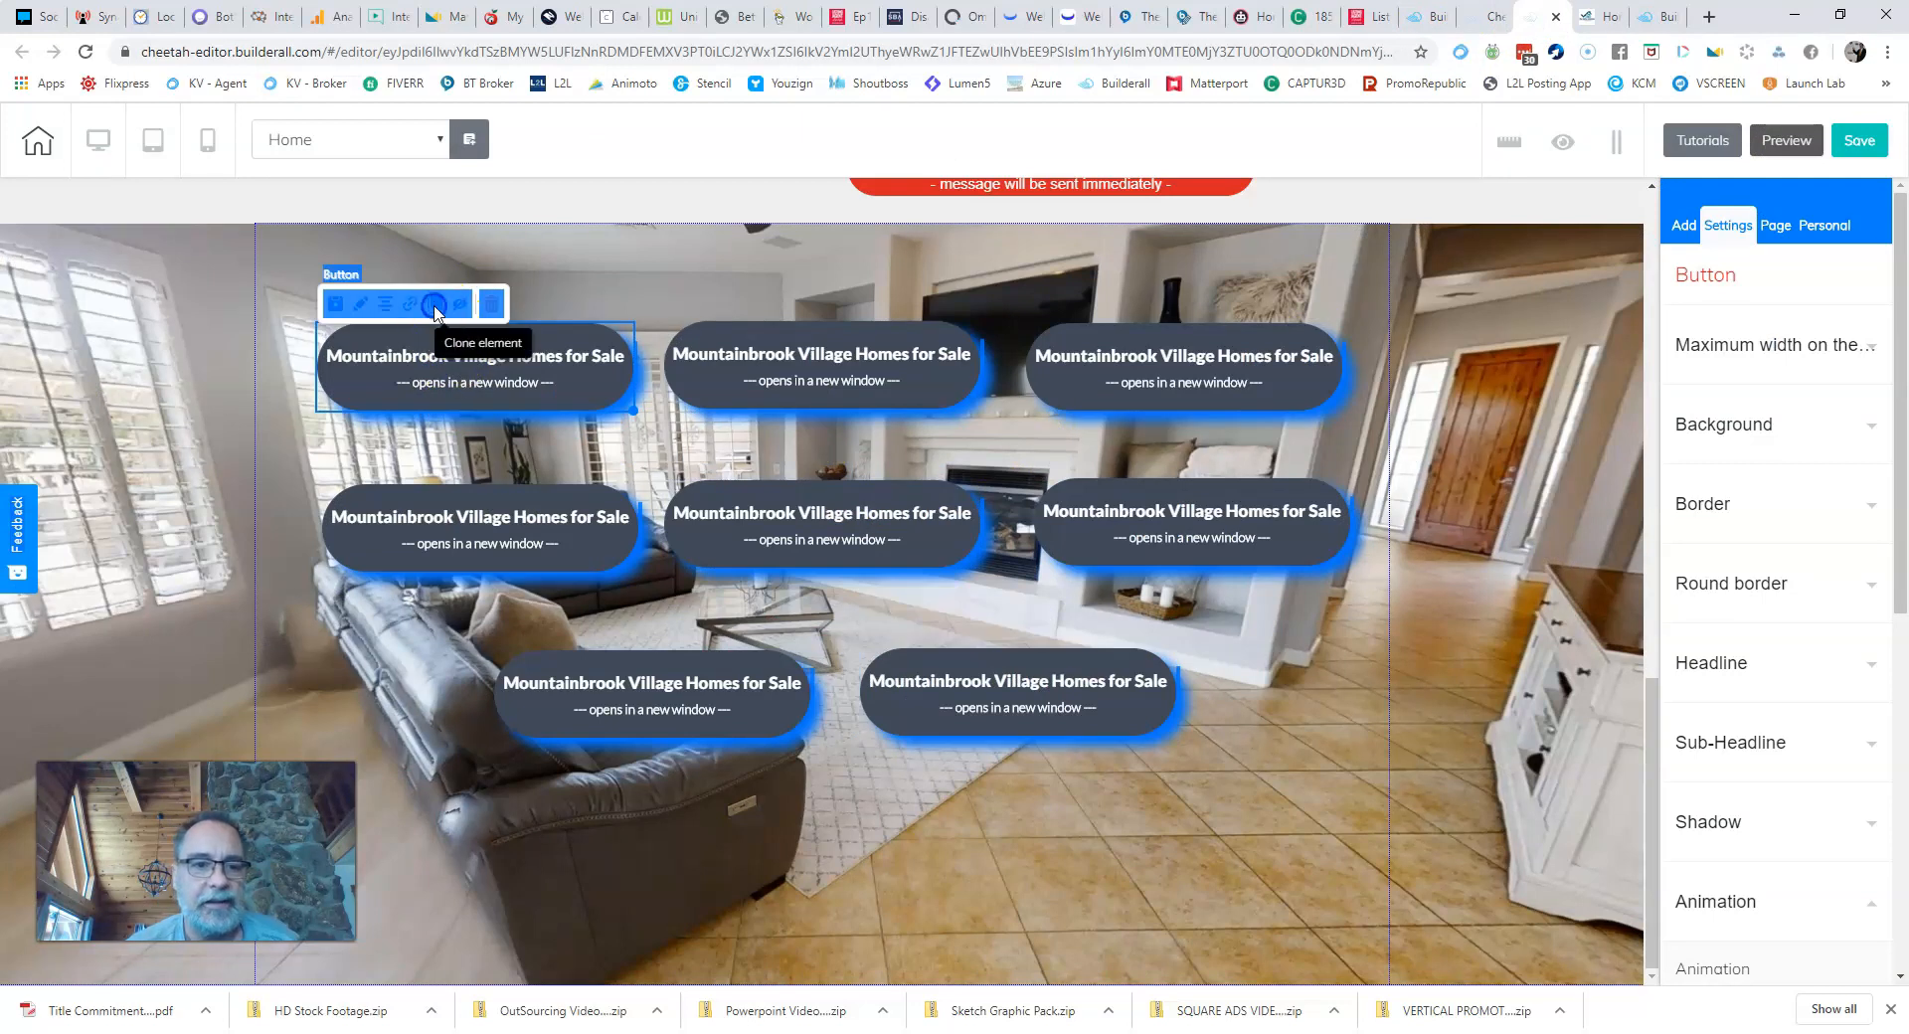
pyautogui.moveTo(597, 412)
pyautogui.mouseDown()
pyautogui.moveTo(567, 379)
pyautogui.moveTo(775, 768)
pyautogui.moveTo(765, 853)
pyautogui.moveTo(717, 865)
pyautogui.mouseUp()
pyautogui.moveTo(817, 907); pyautogui.dragTo(1180, 907)
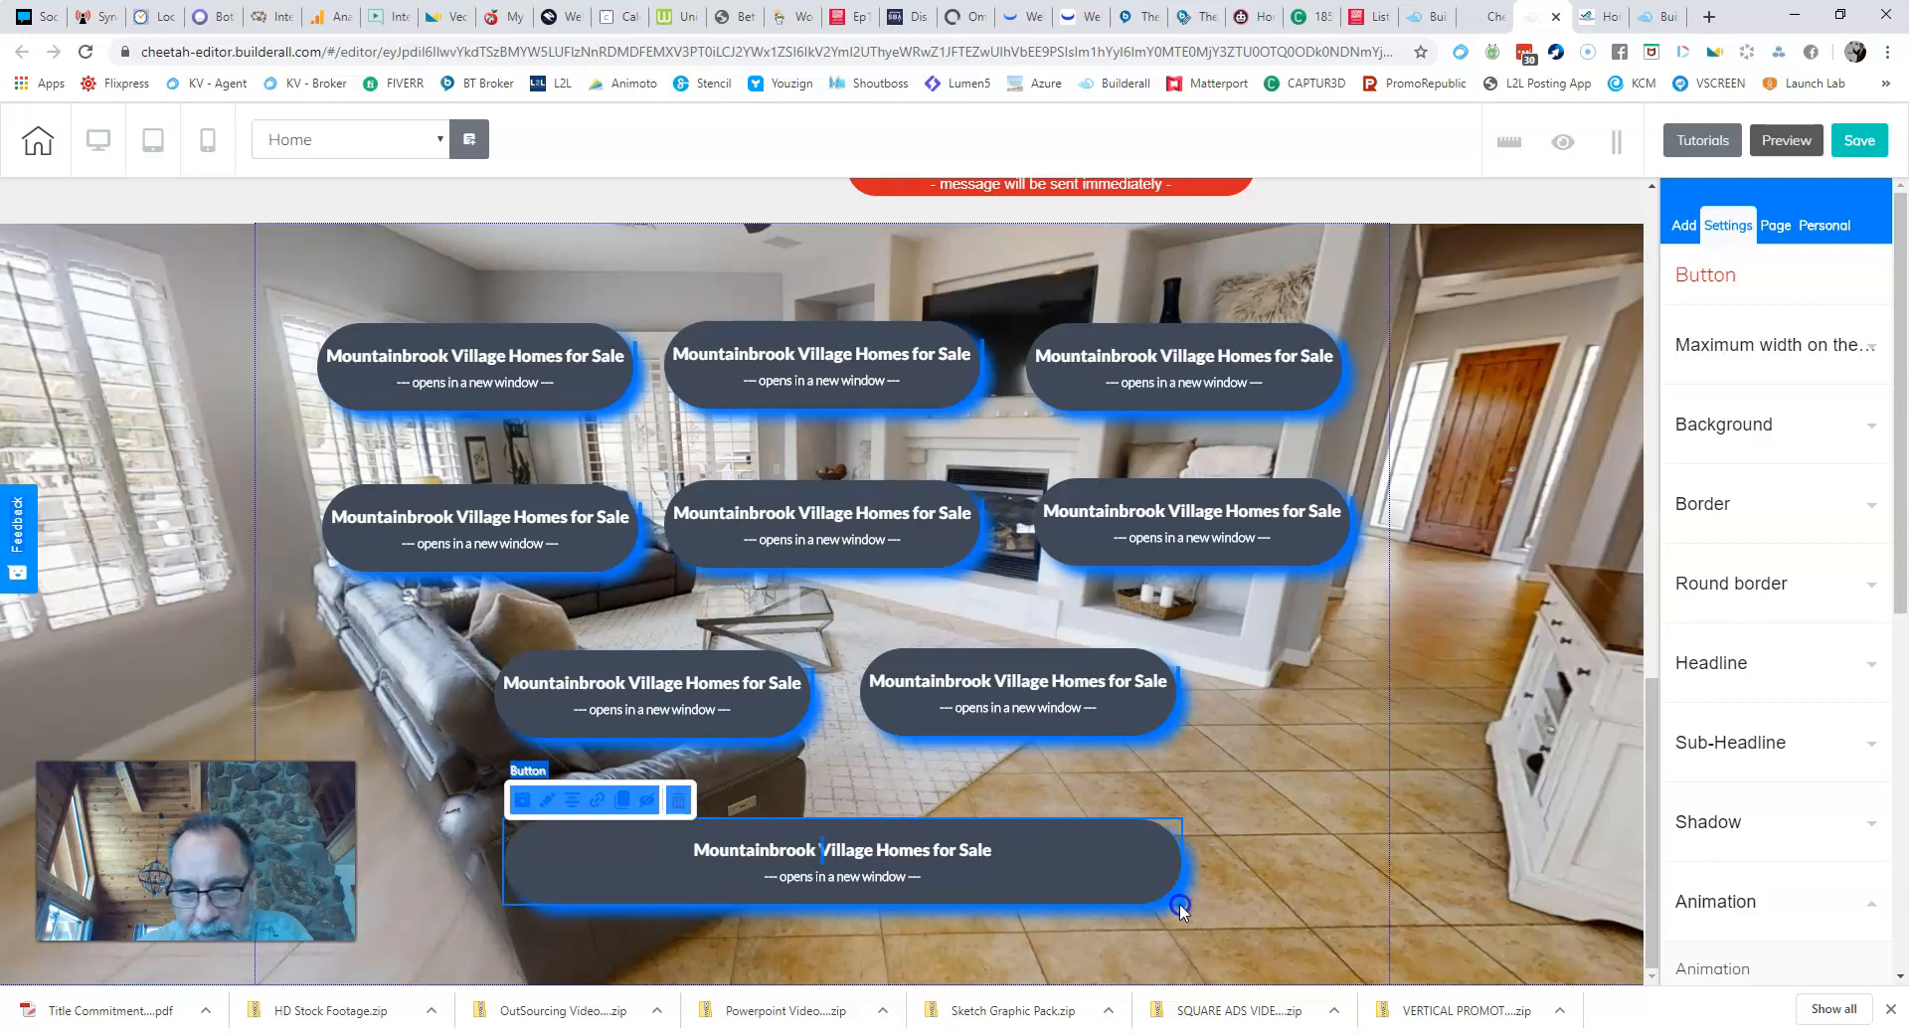
pyautogui.click(1344, 722)
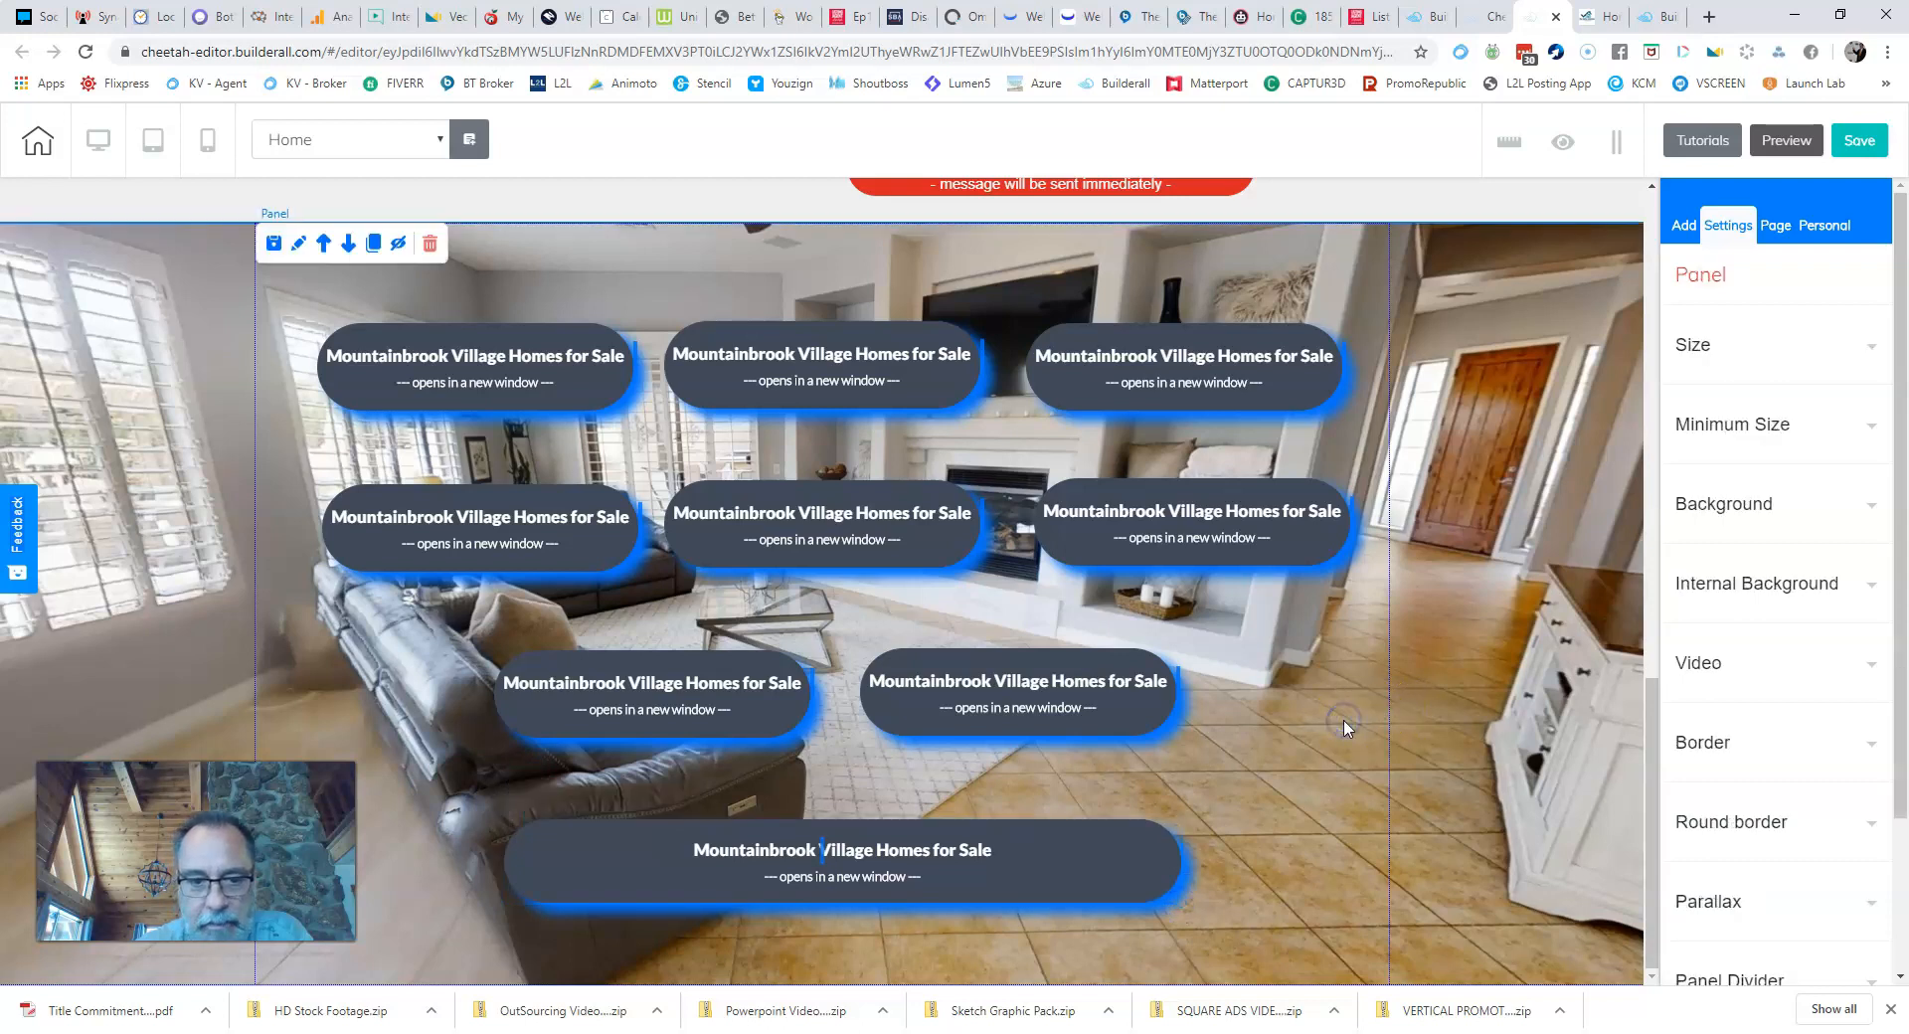
# Step: Change the headline of the first row's middle button to "Mountainbrook Village Just Listed Homes for Sale"
pyautogui.click(462, 363)
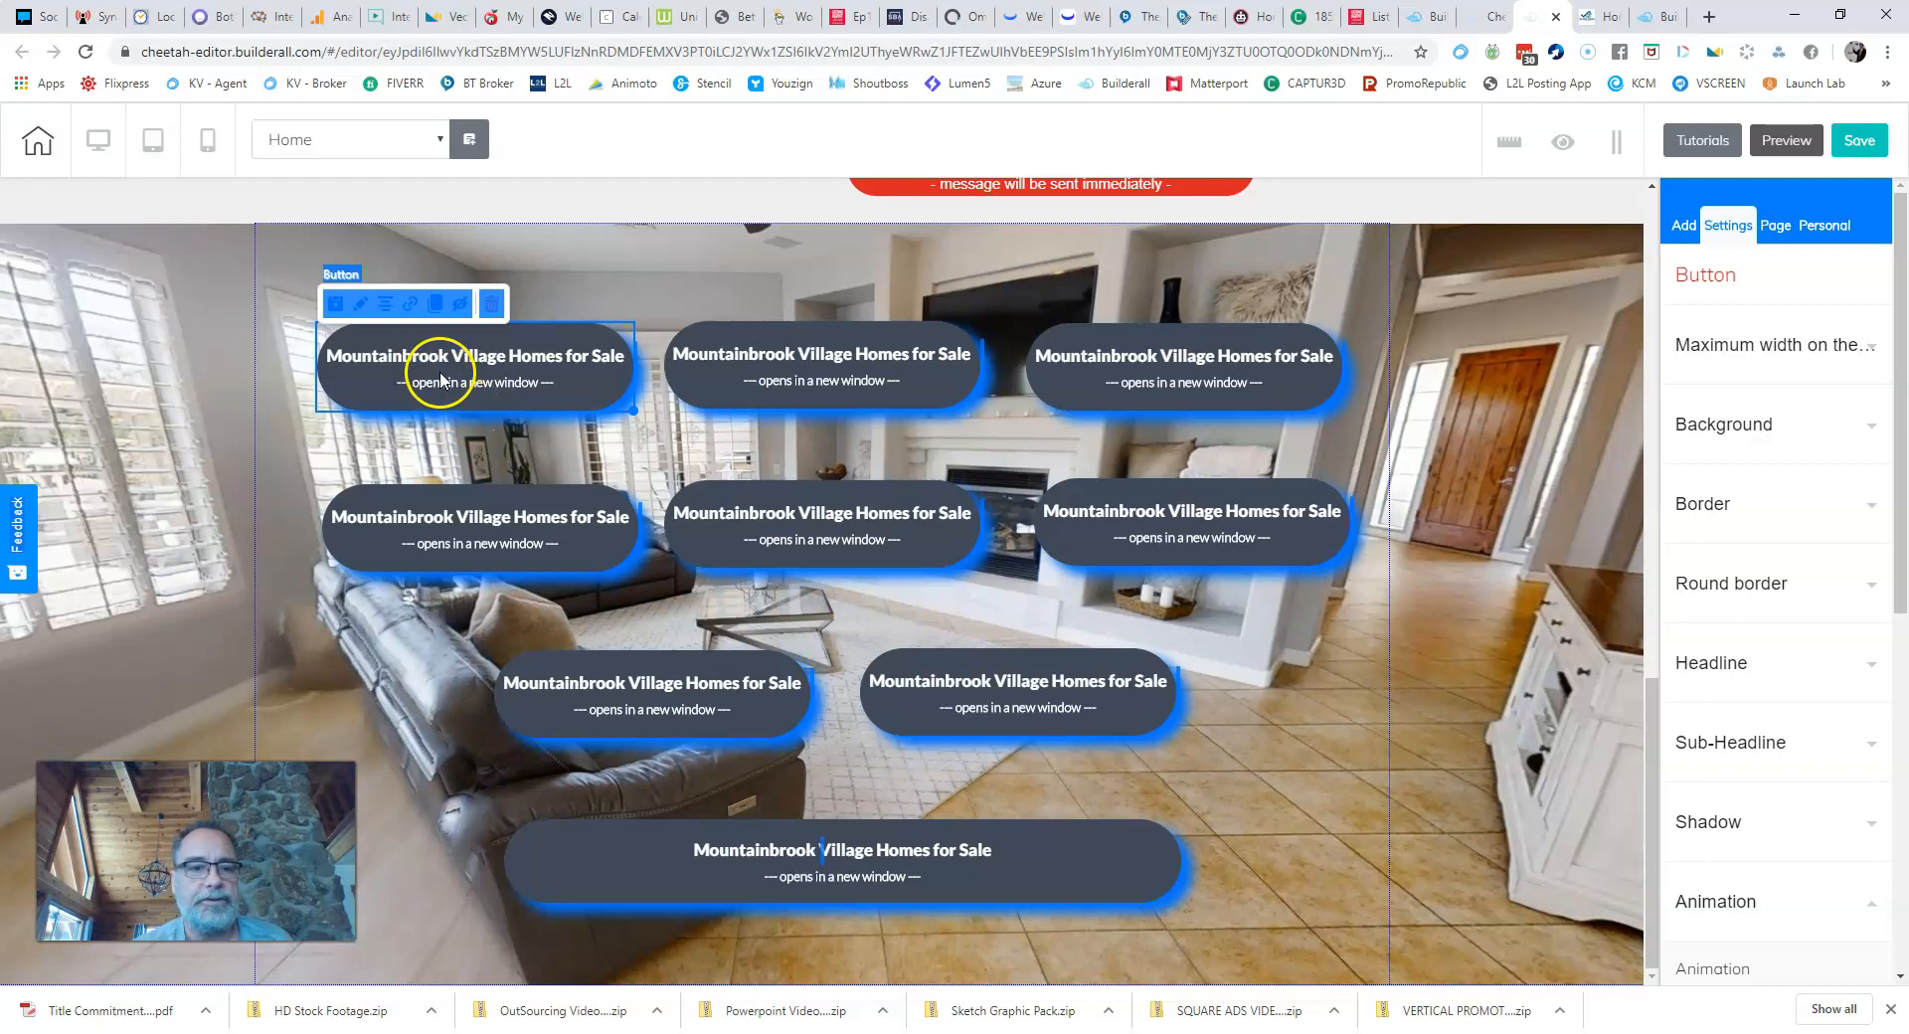
pyautogui.click(846, 383)
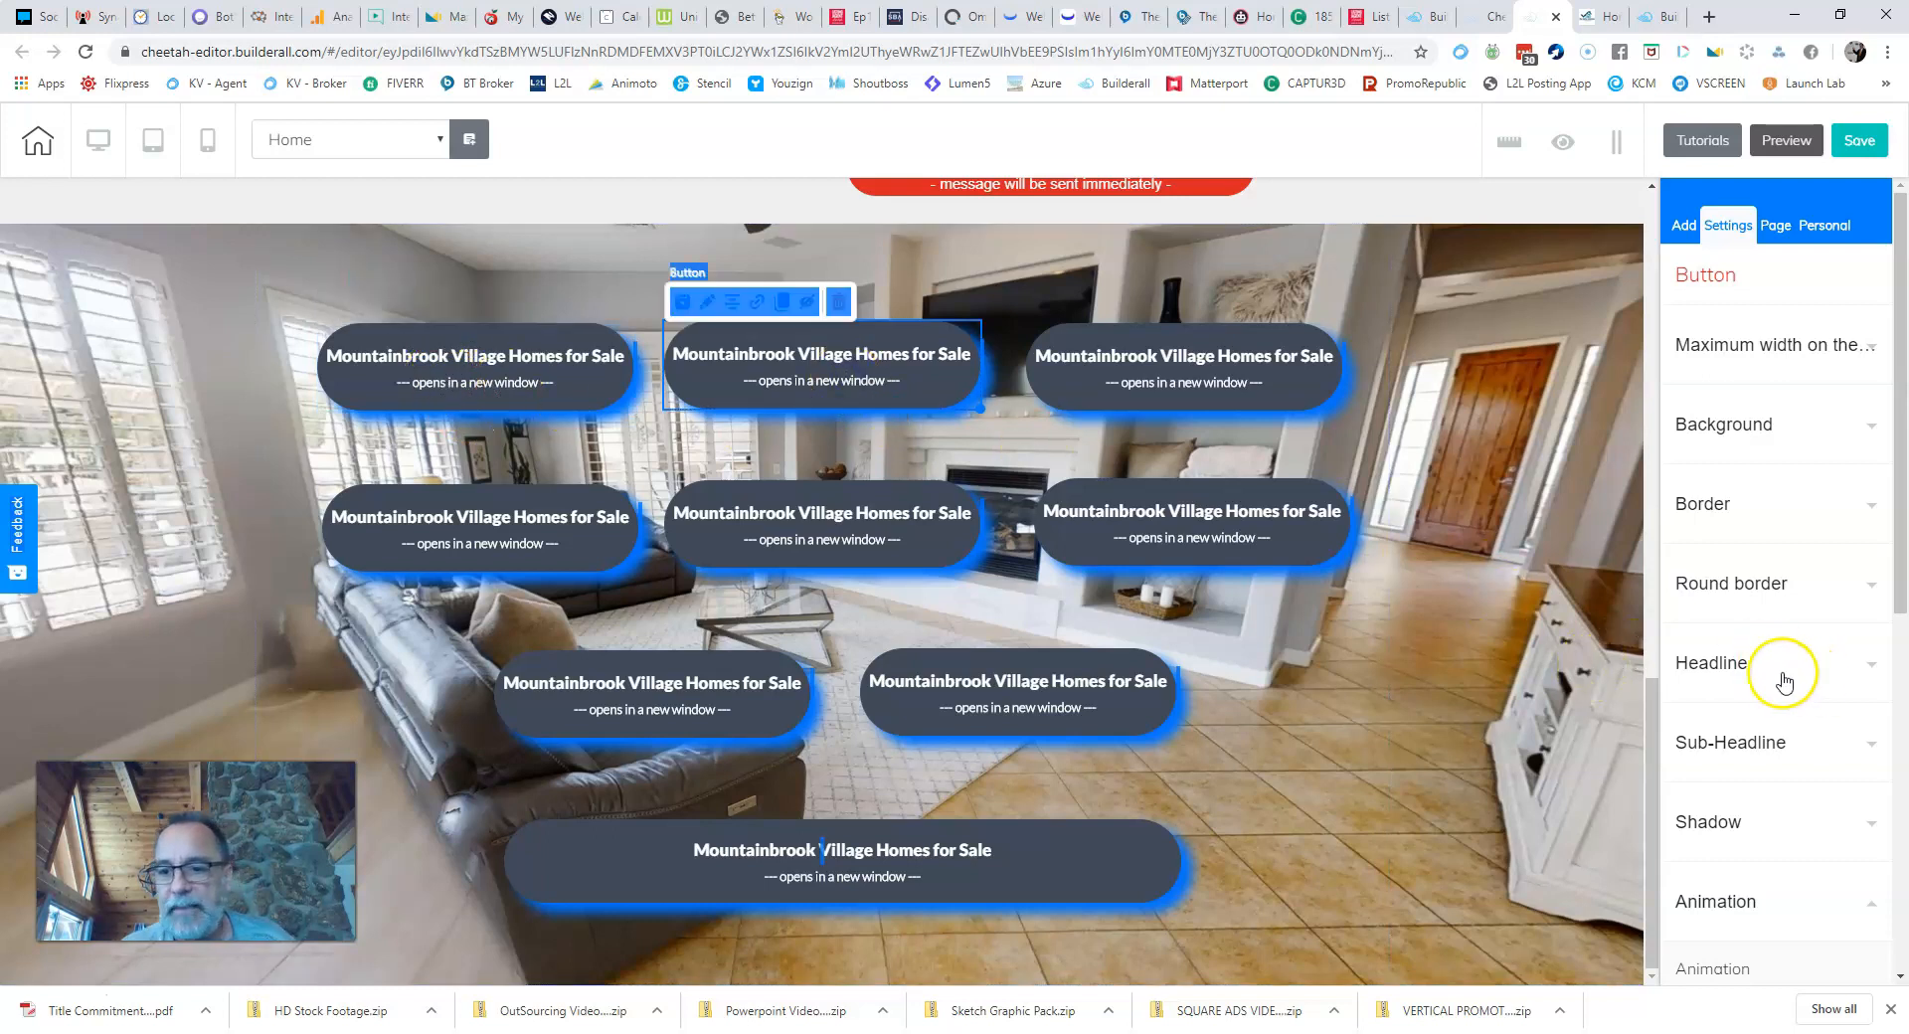
pyautogui.click(1711, 672)
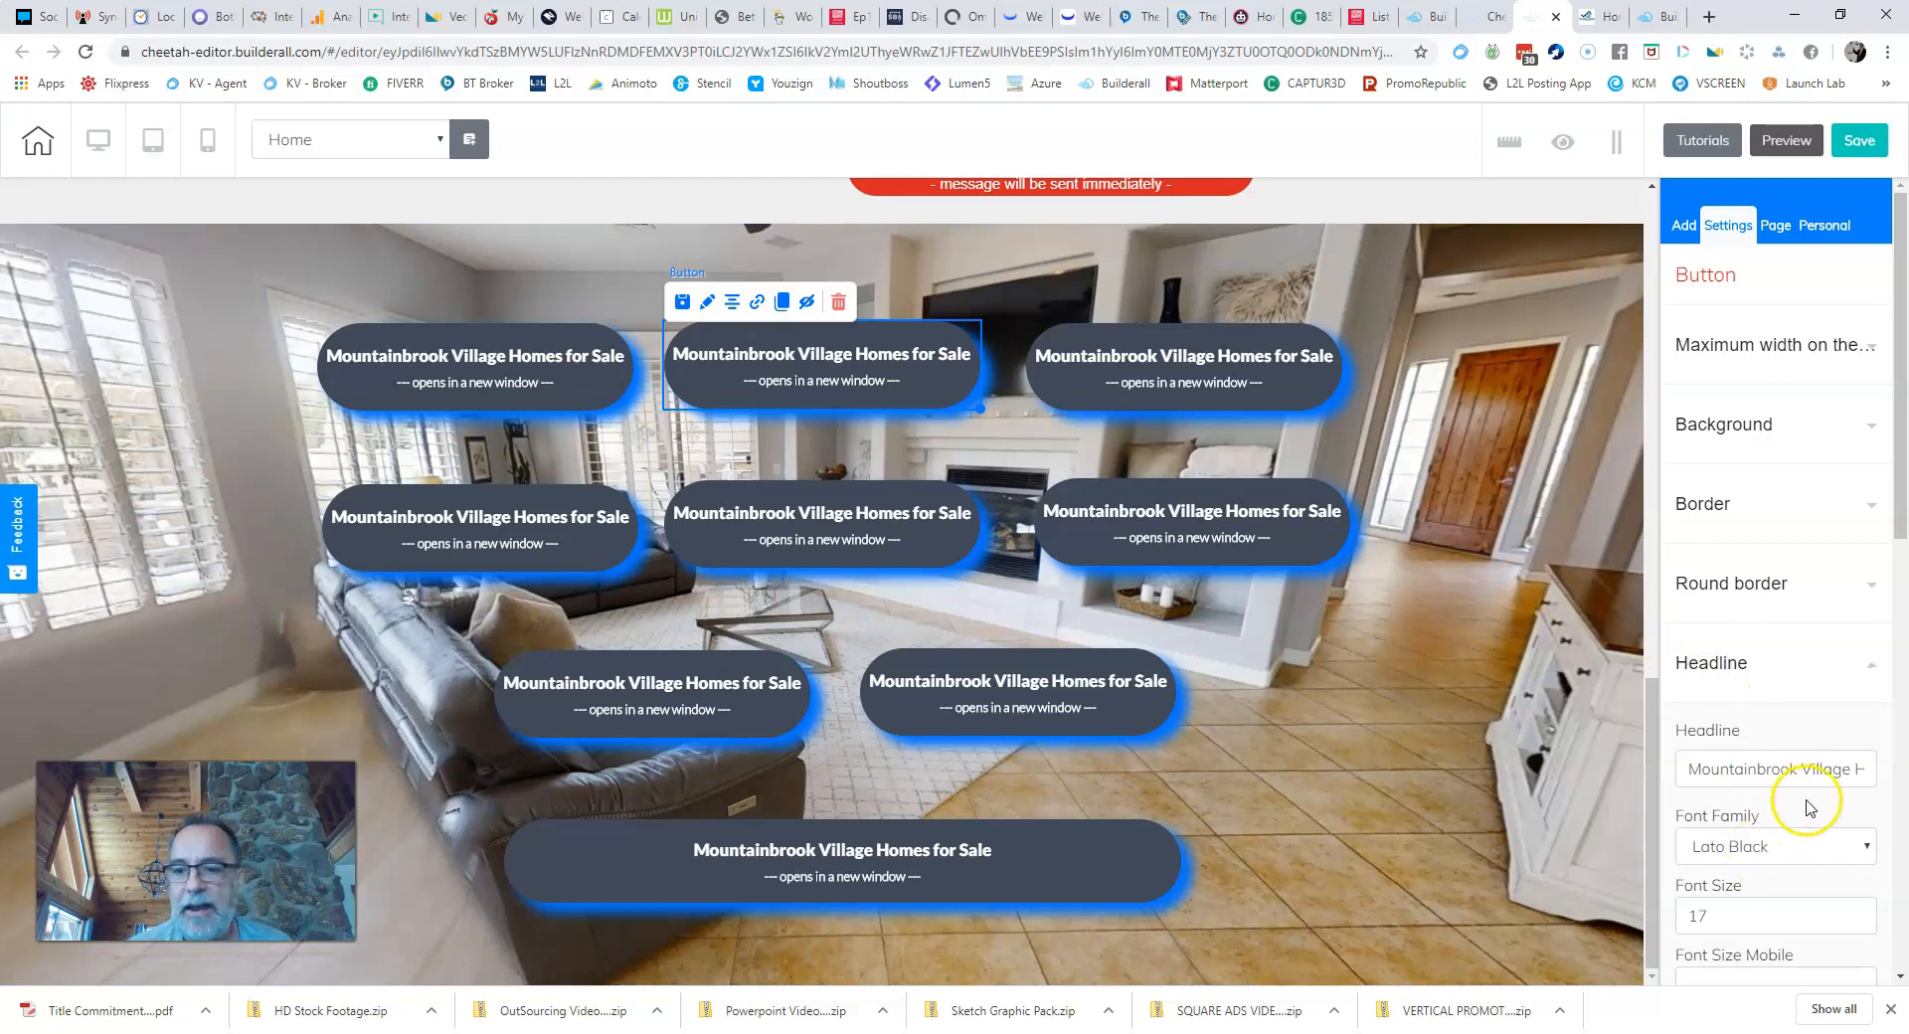
pyautogui.click(1851, 768)
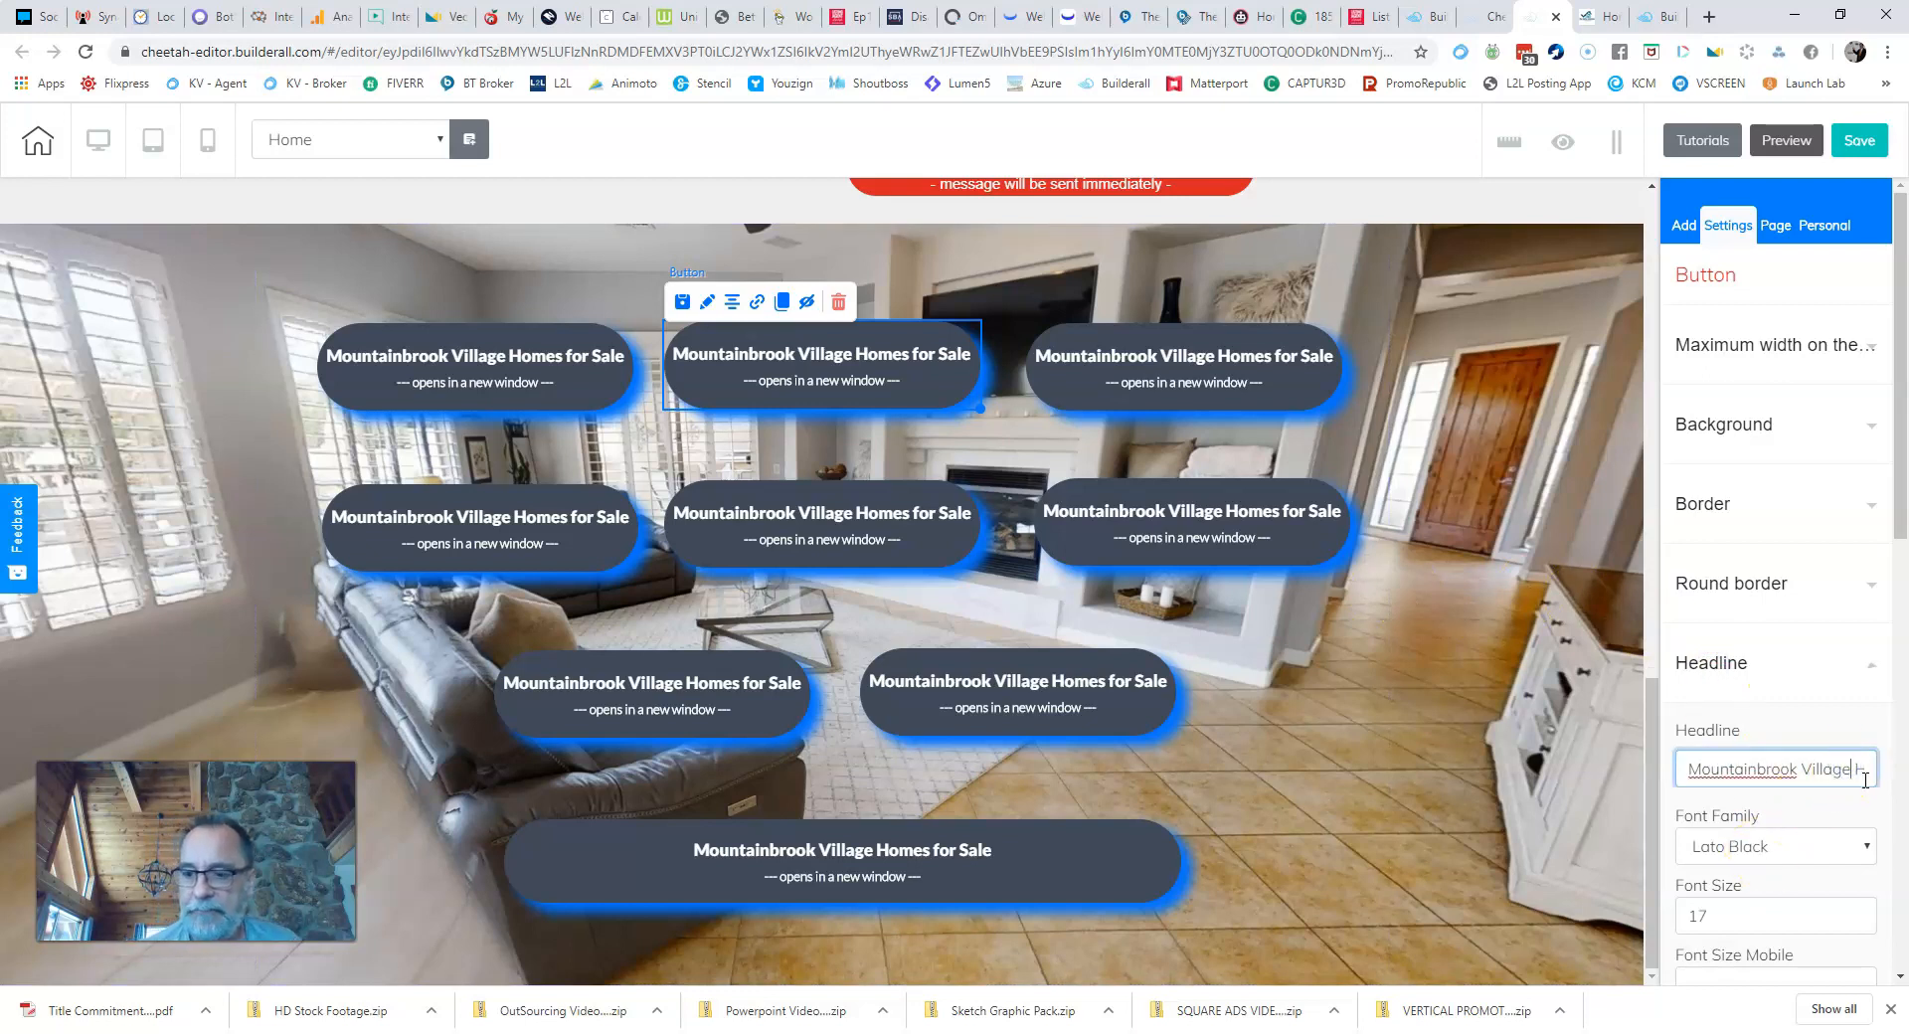
pyautogui.write('Just Listed')
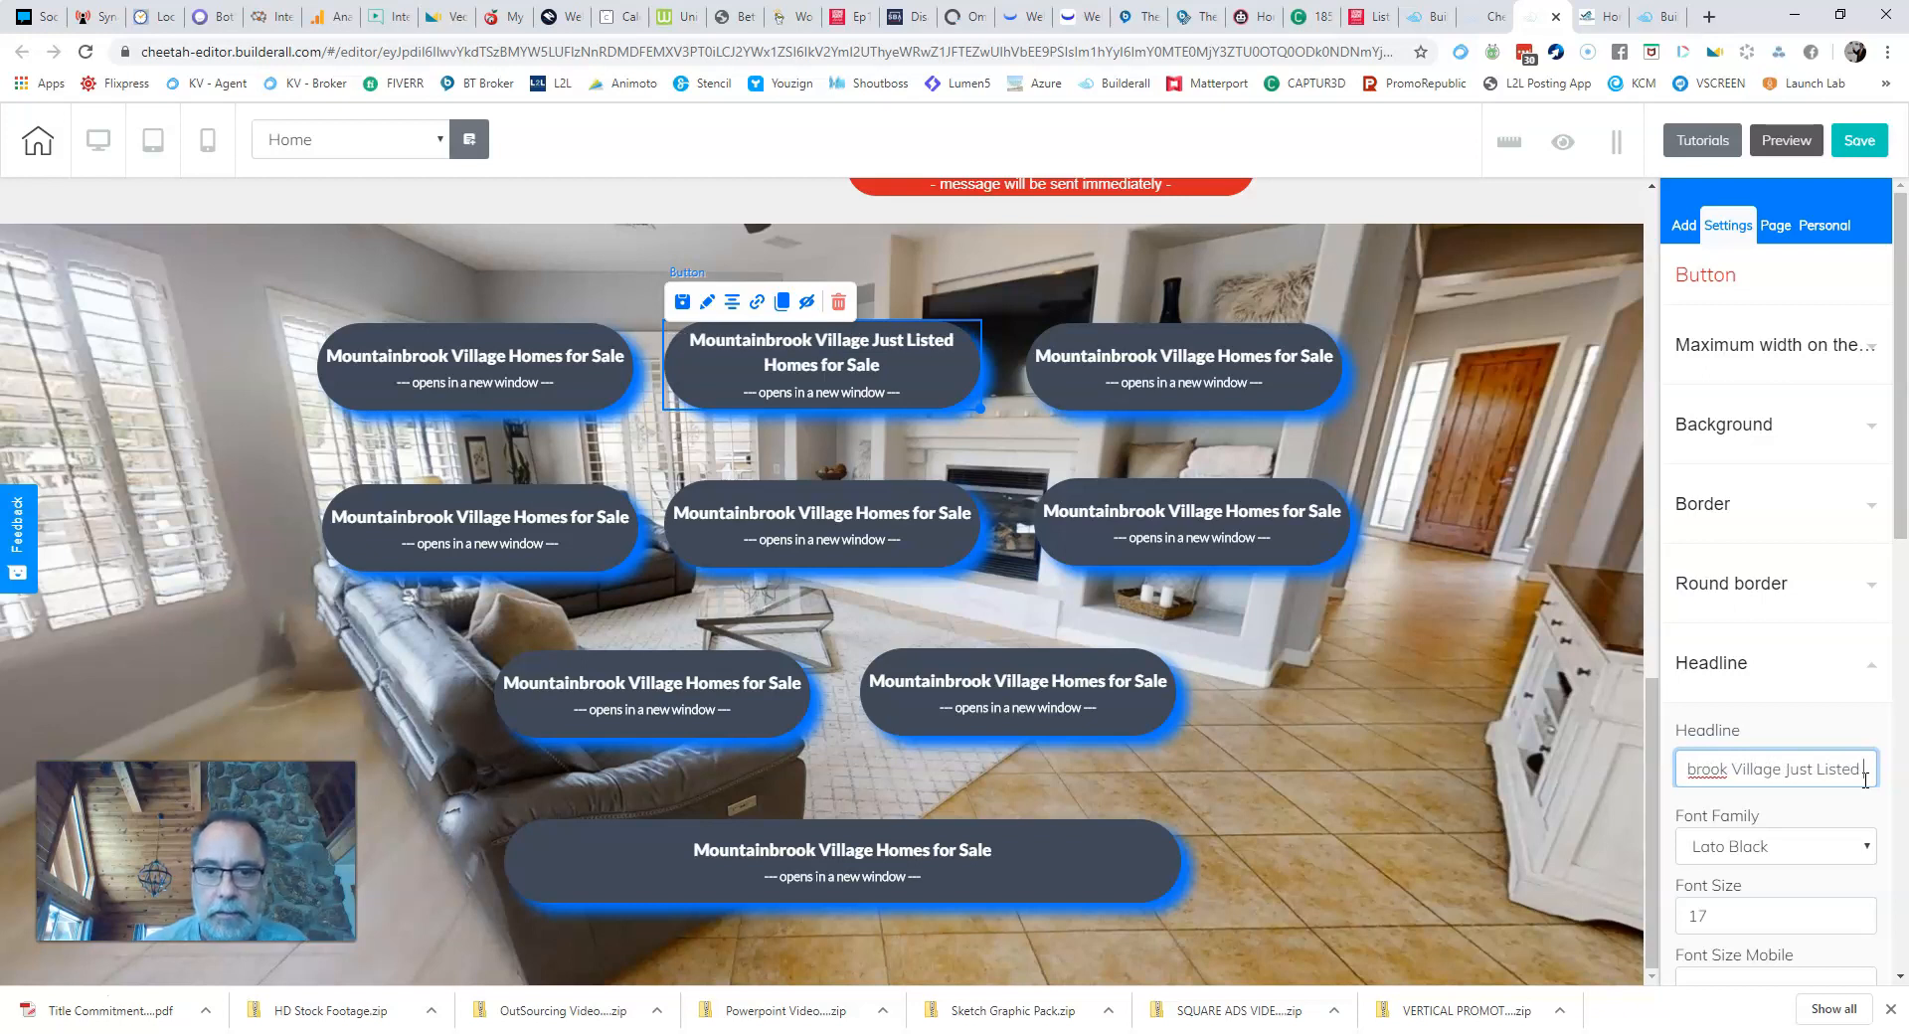
# Step: Change the headline of the first row's third button to "Mountainbrook Village Homes With a Pool", keeping the button itself
pyautogui.click(1221, 369)
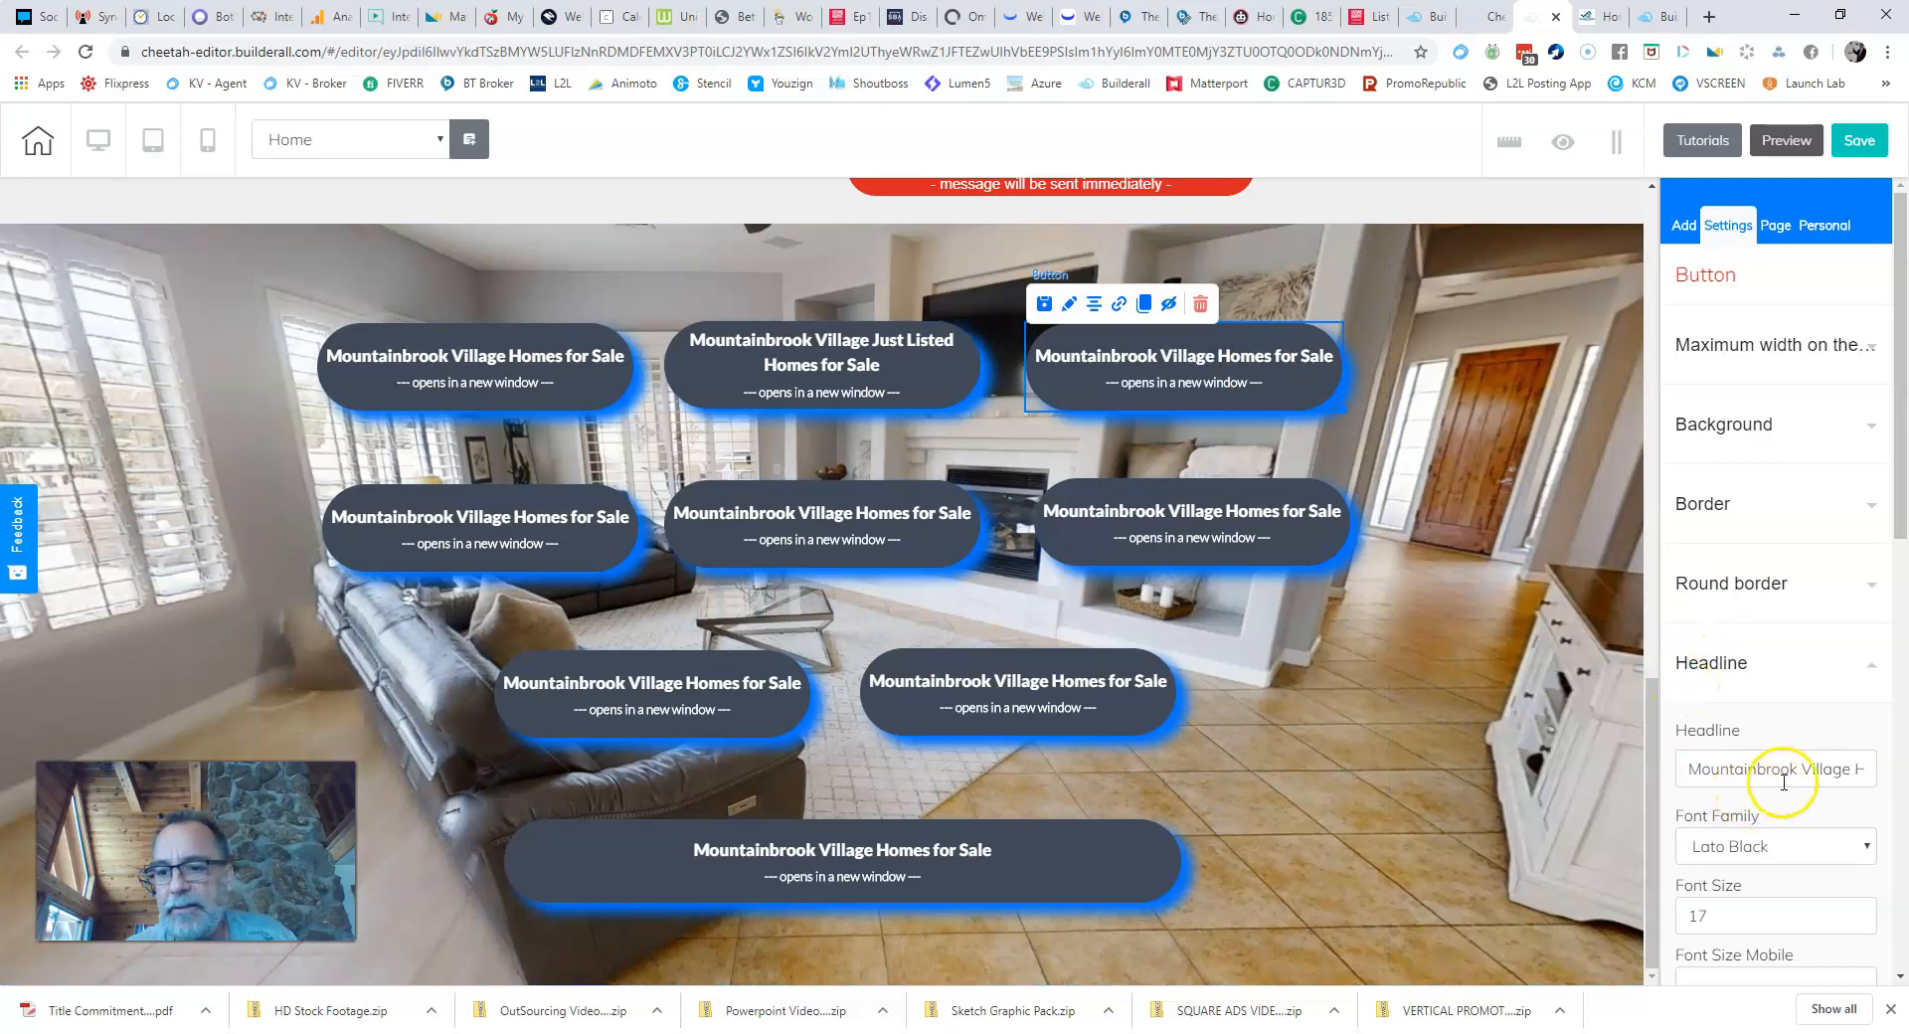
pyautogui.click(1855, 766)
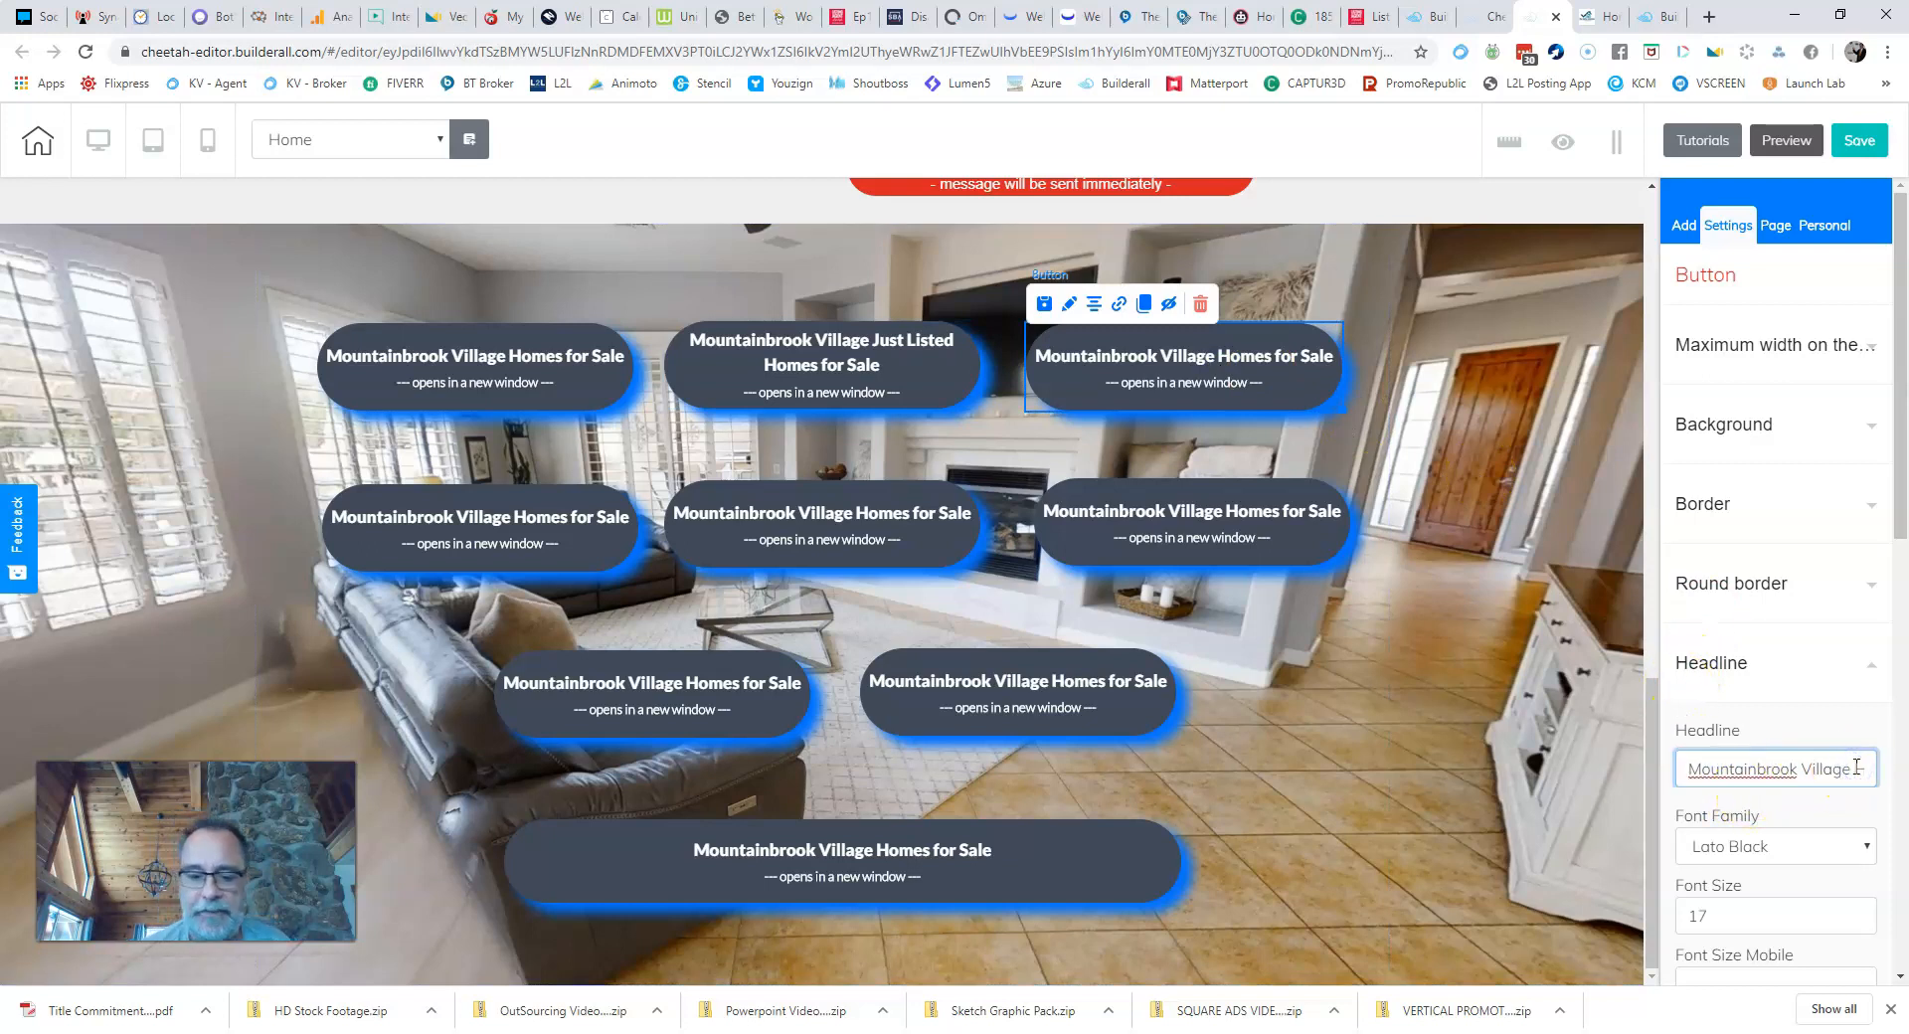
pyautogui.write('Homes with')
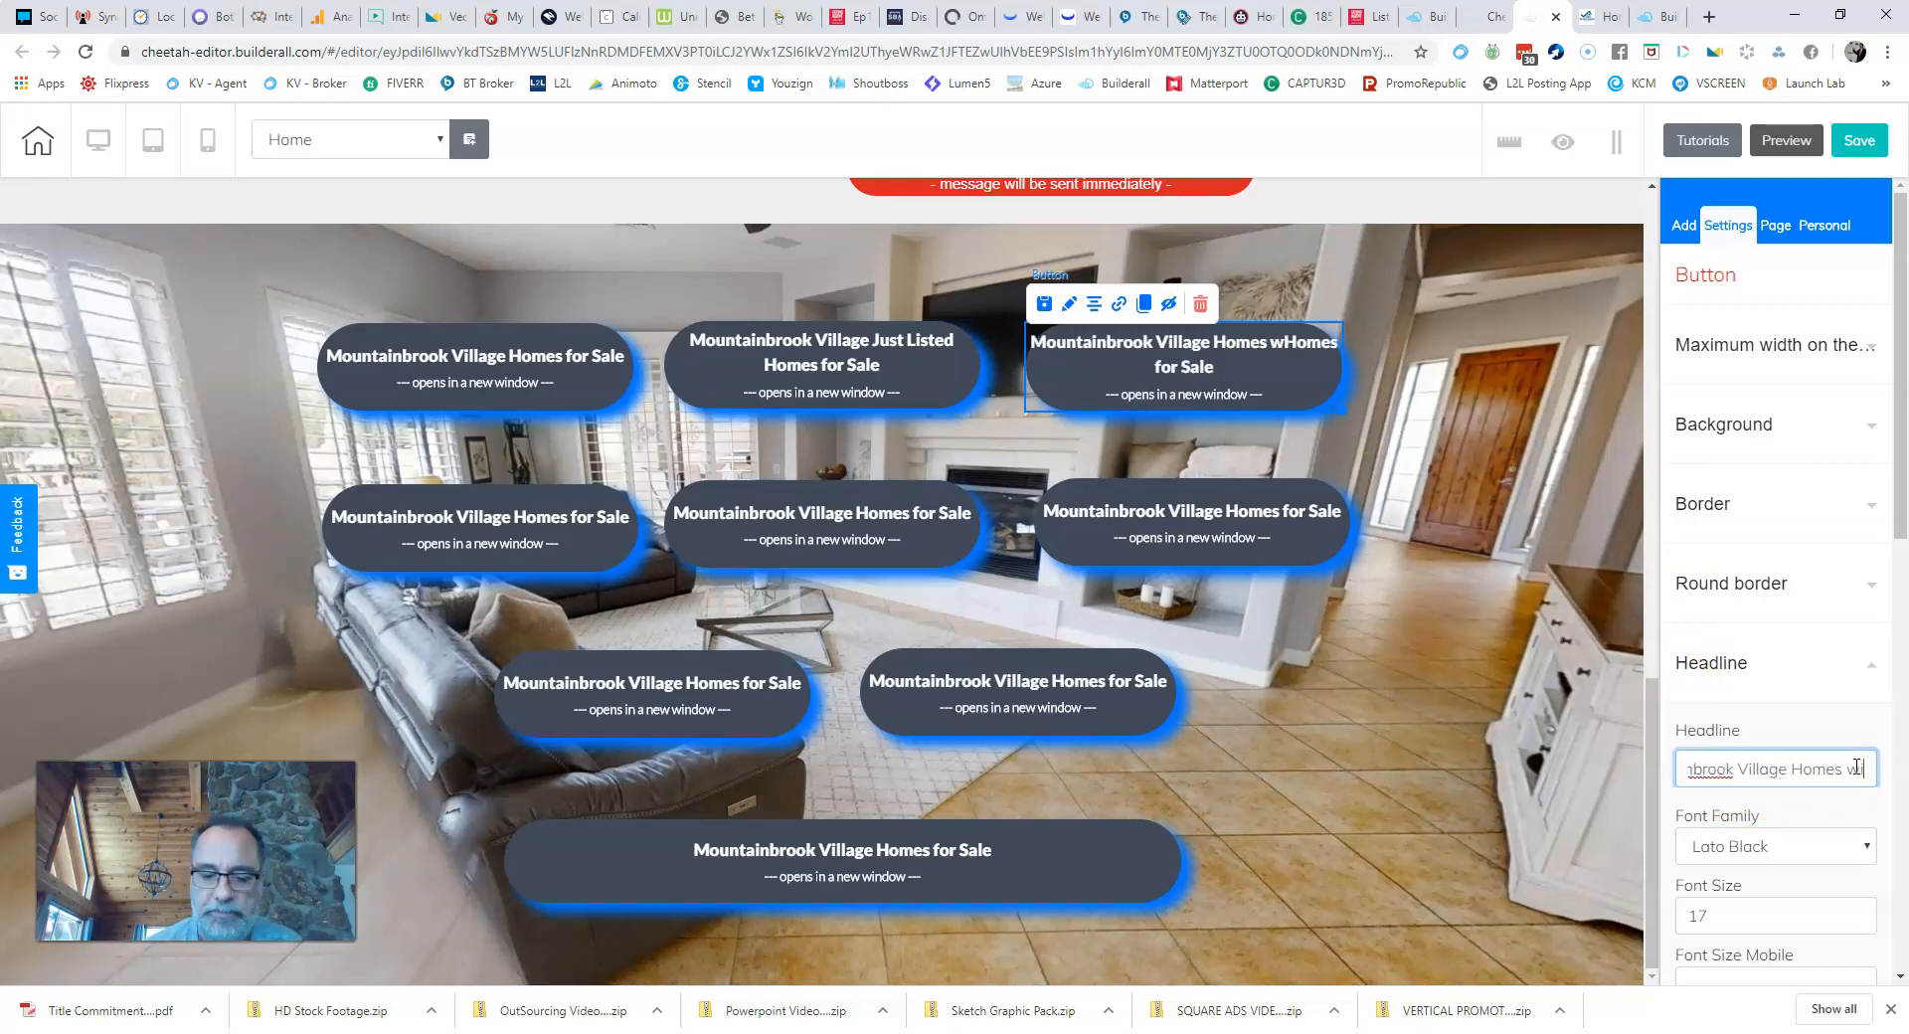
pyautogui.press('BackSpace')
pyautogui.press('BackSpace')
pyautogui.press('BackSpace')
pyautogui.press('BackSpace')
pyautogui.write('With a Pool')
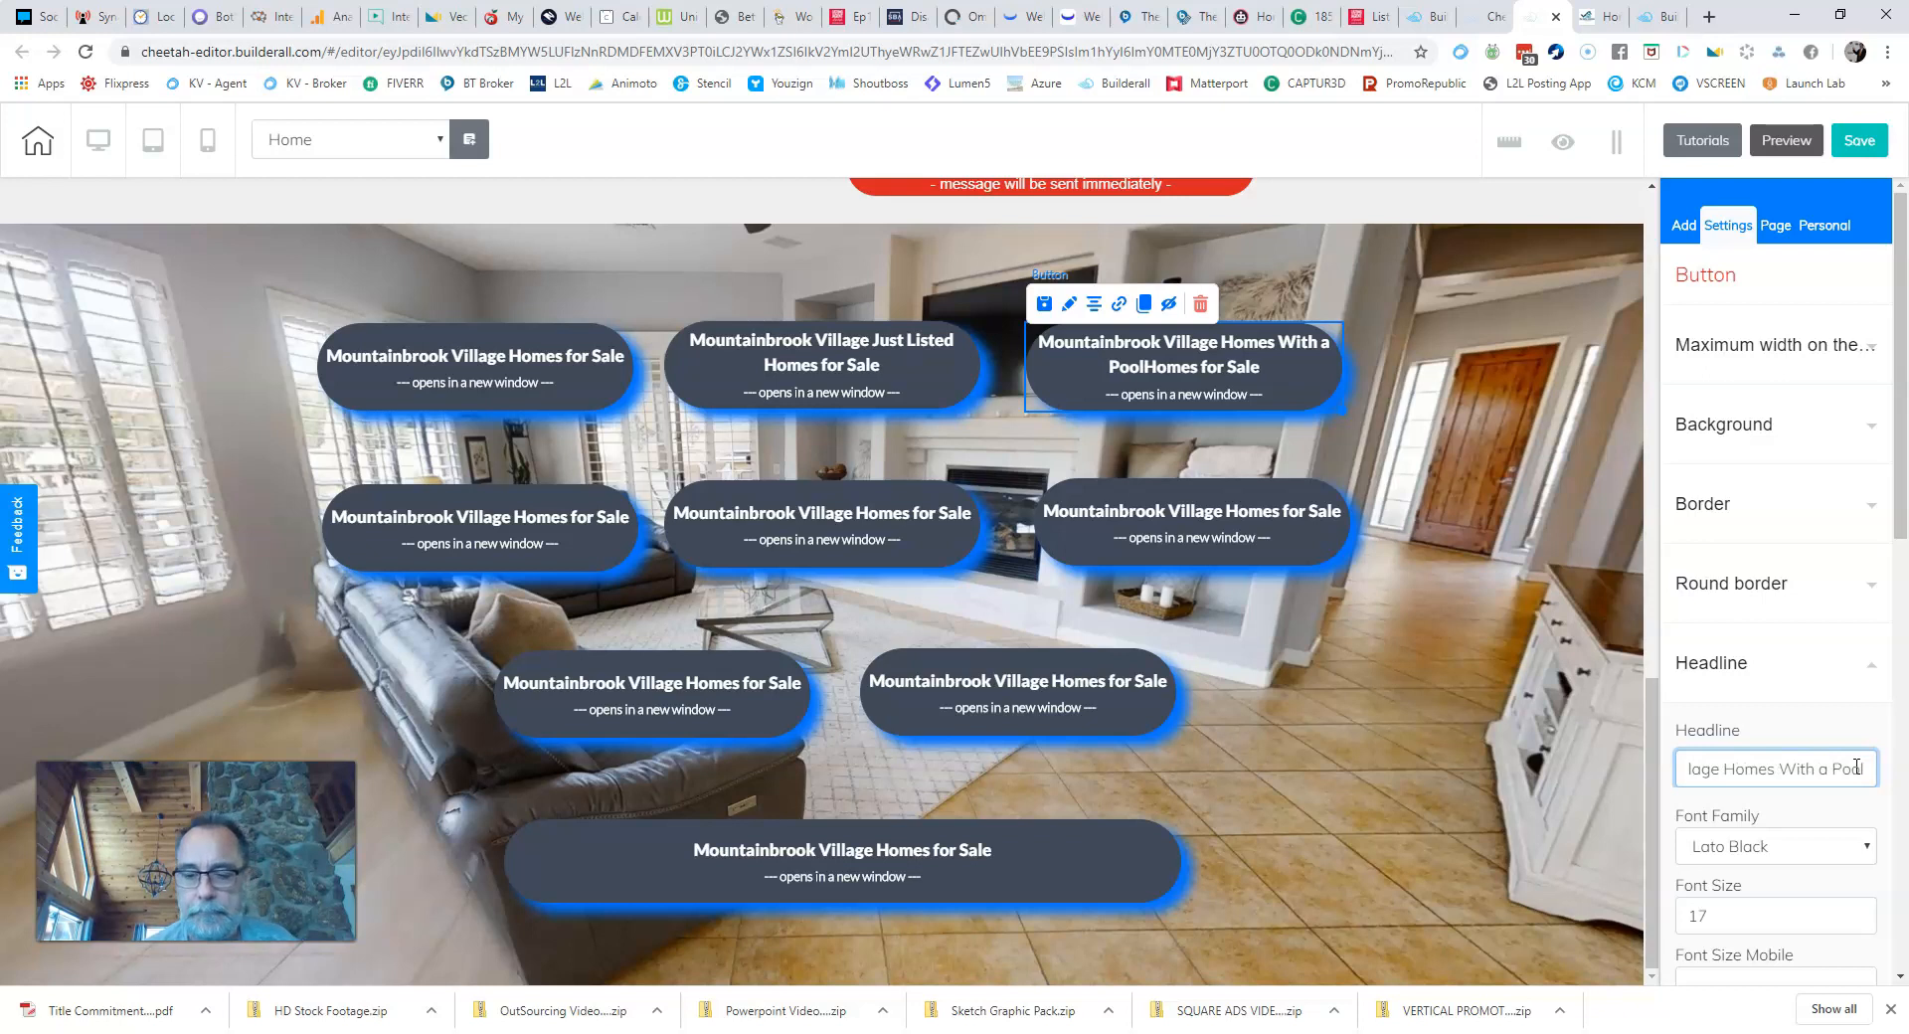
pyautogui.press('Delete')
pyautogui.press('Delete')
pyautogui.press('Delete')
pyautogui.press('Delete')
pyautogui.press('Delete')
pyautogui.press('Delete')
pyautogui.press('Delete')
pyautogui.press('Delete')
pyautogui.press('Delete')
pyautogui.press('Delete')
pyautogui.press('Delete')
pyautogui.press('Delete')
pyautogui.press('Delete')
pyautogui.press('Delete')
pyautogui.press('Delete')
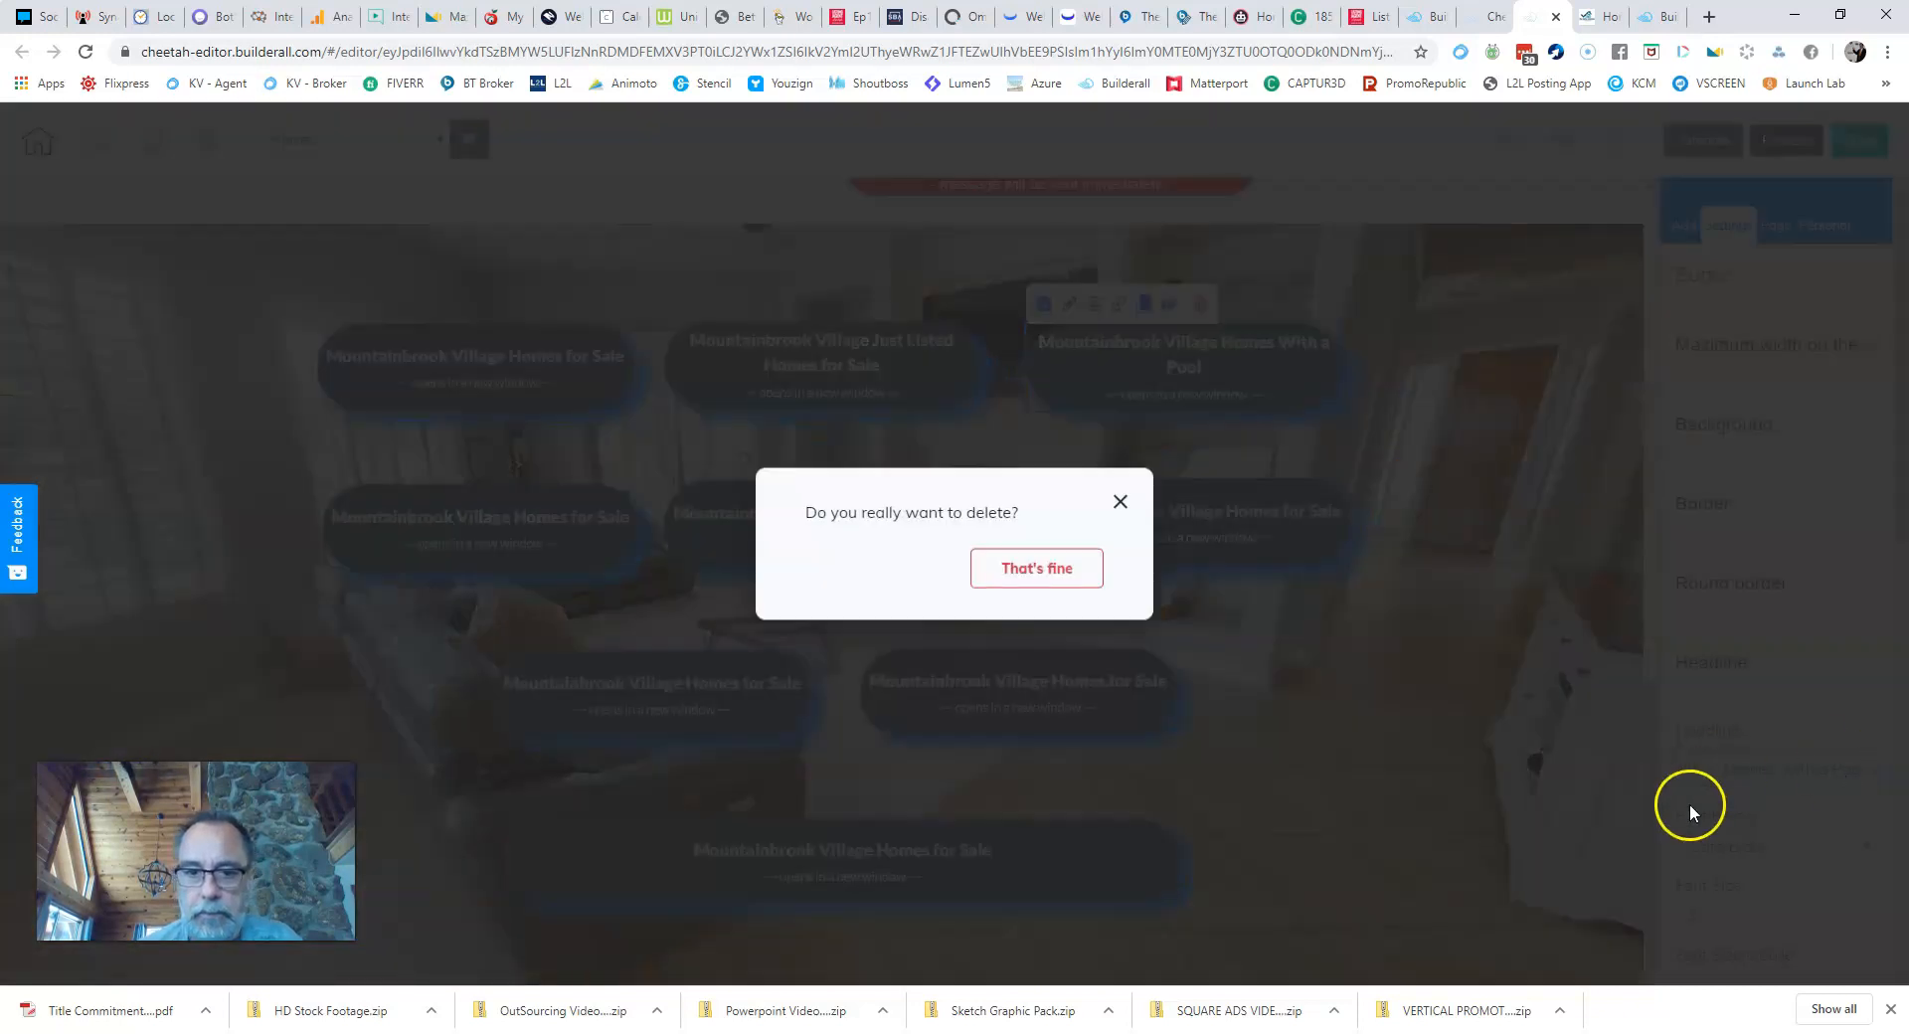
pyautogui.click(1119, 501)
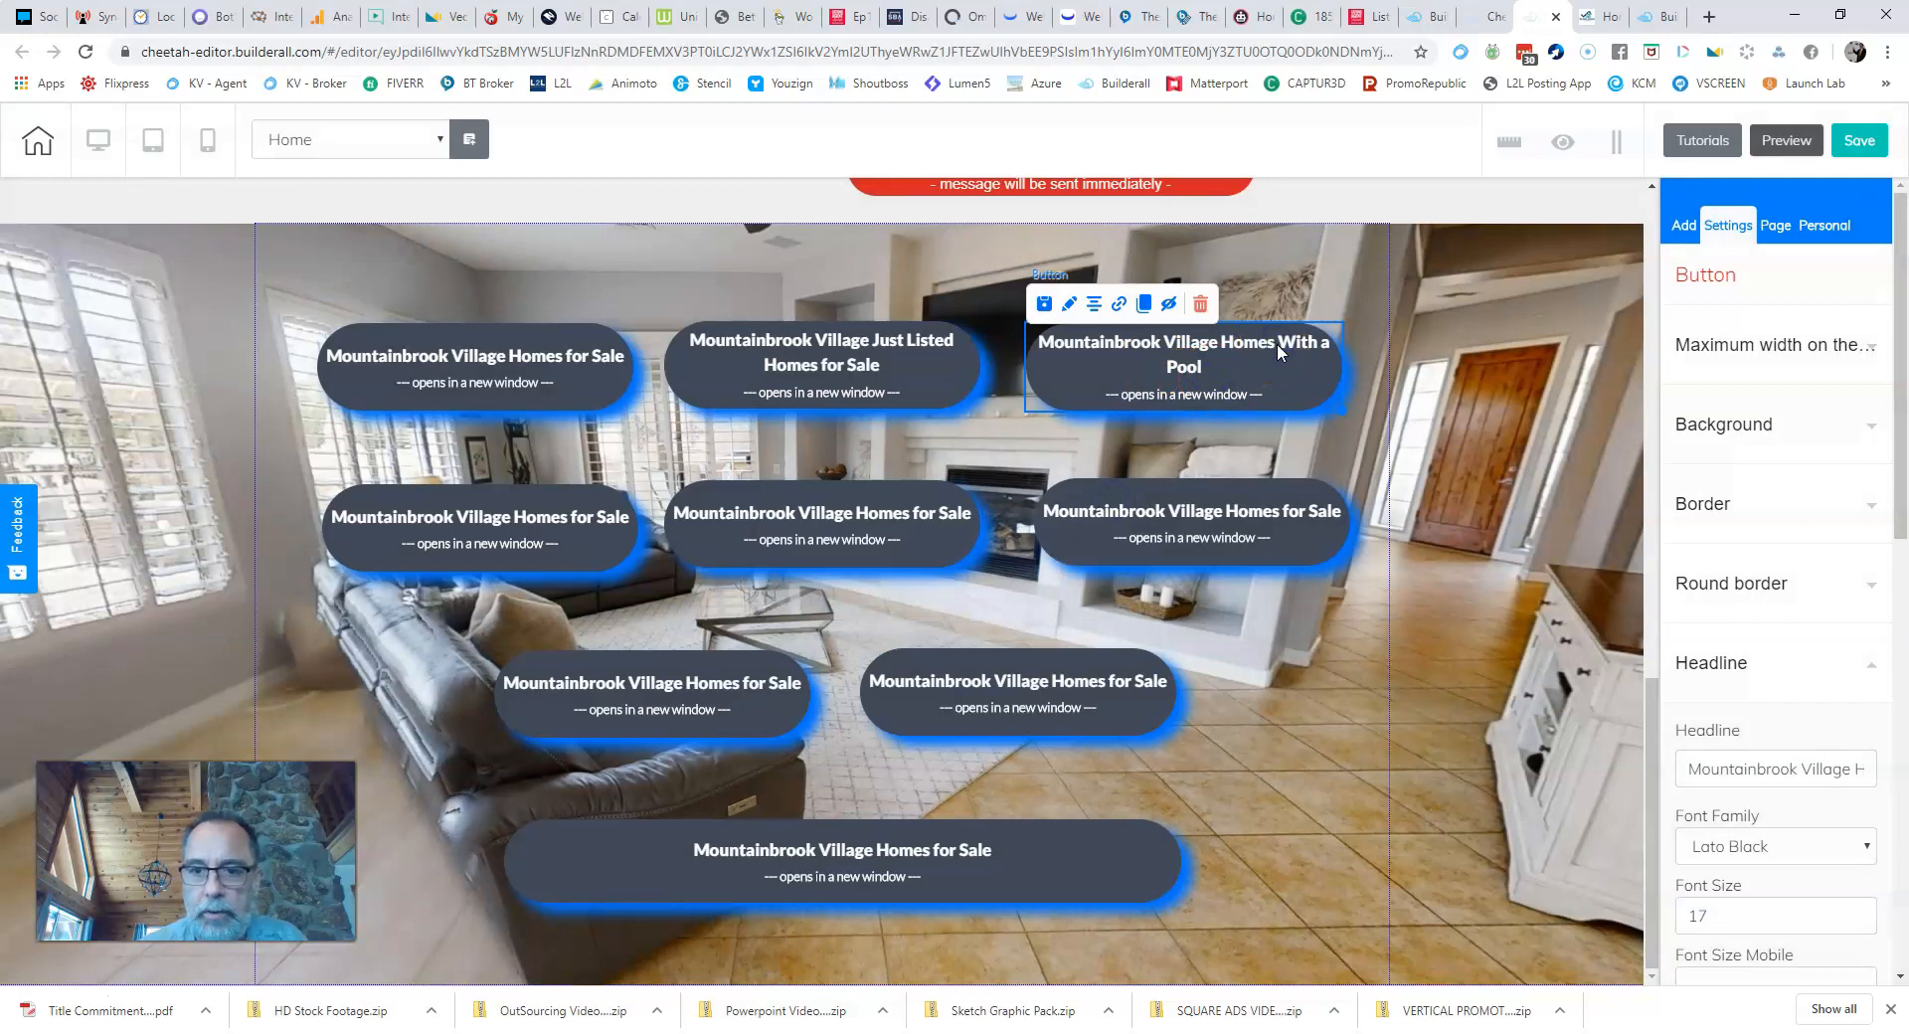
# Step: Reword the headline of the first row's third button as "Mountainbrook Village Pool Homes for Sale", keeping the button itself
pyautogui.click(1224, 344)
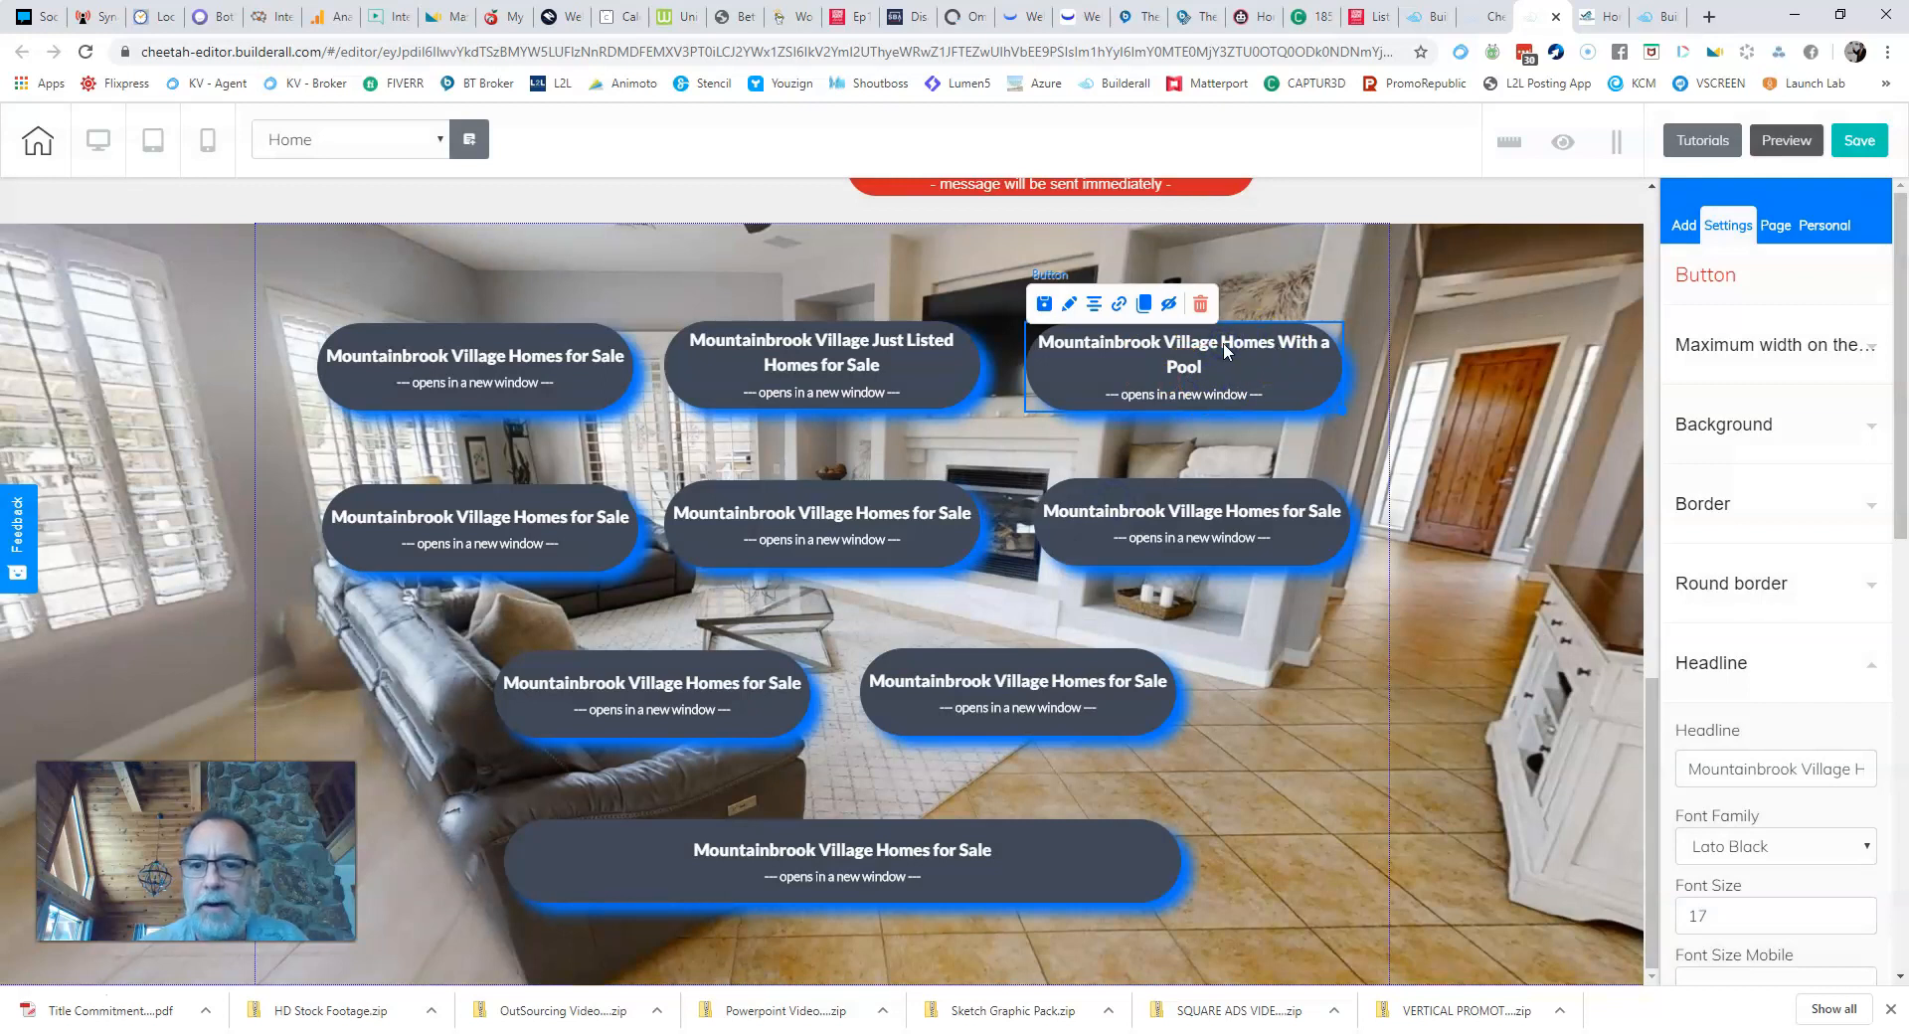
pyautogui.click(1852, 767)
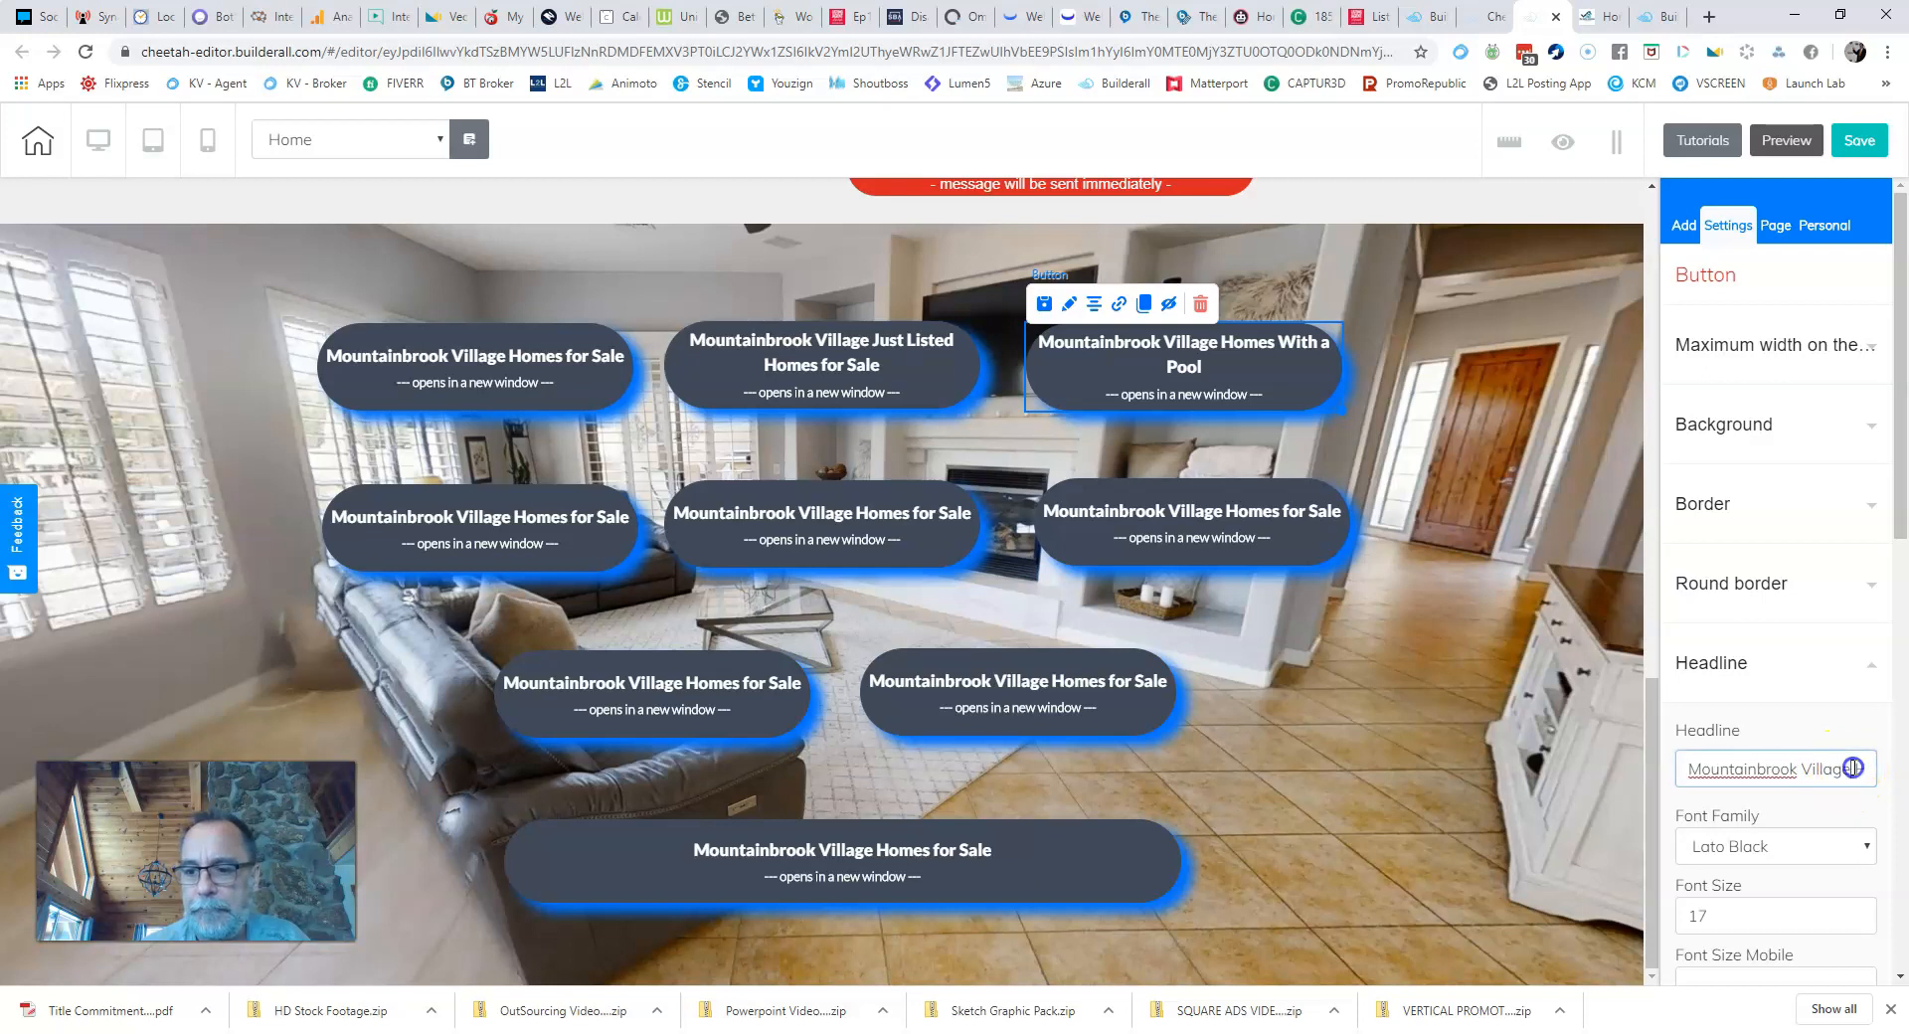
pyautogui.write('Poo')
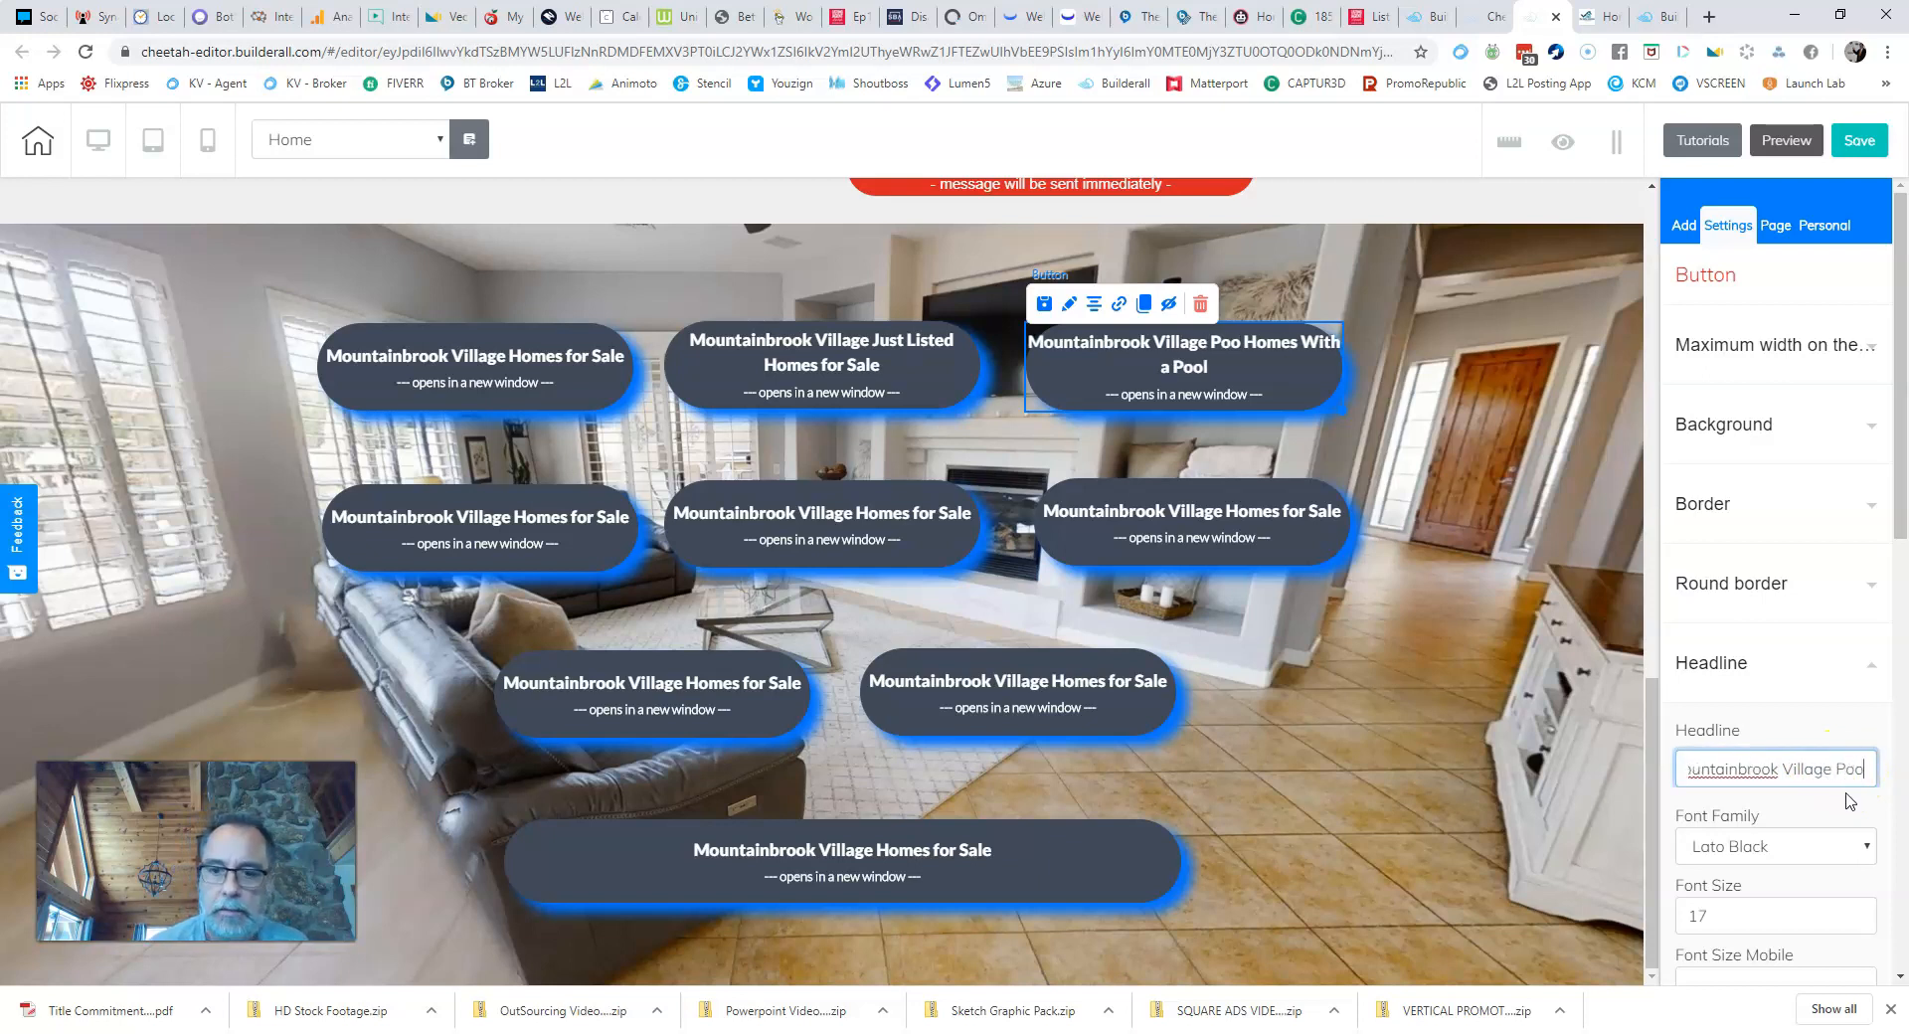
pyautogui.write('l  Homes')
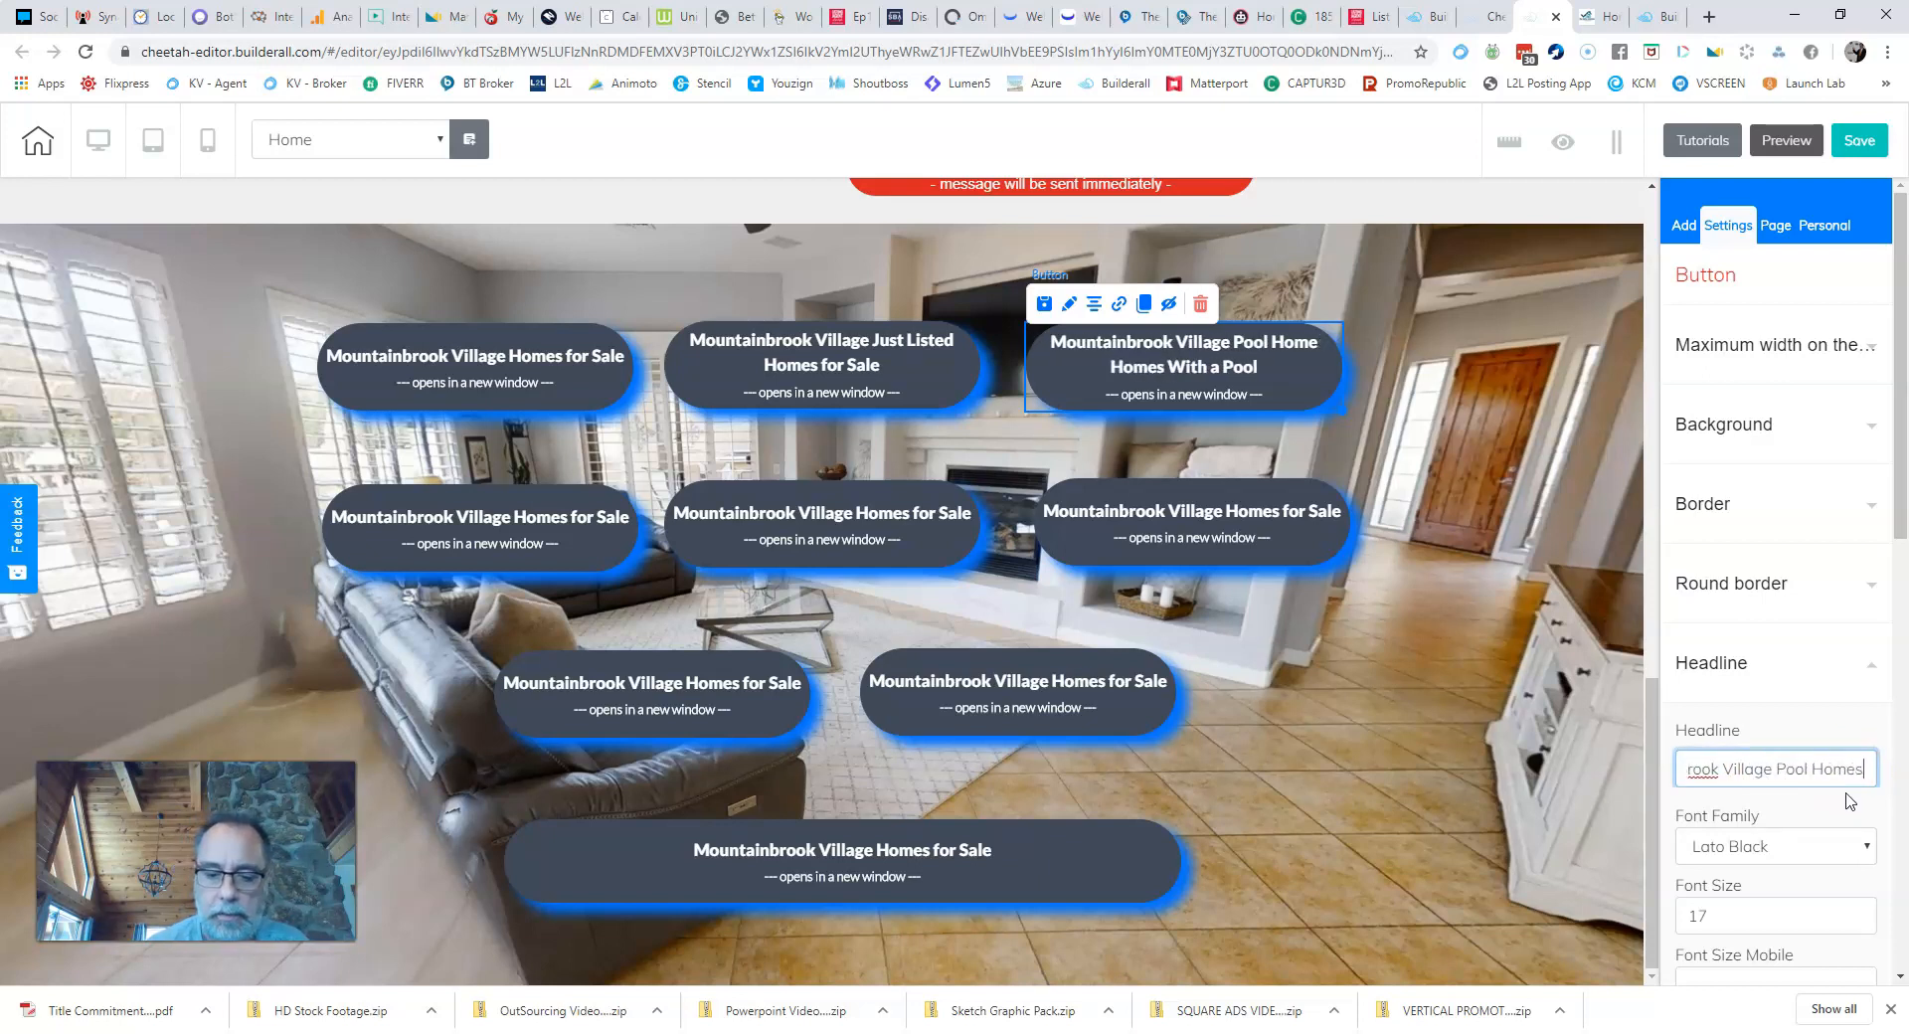
pyautogui.write(' for Sale')
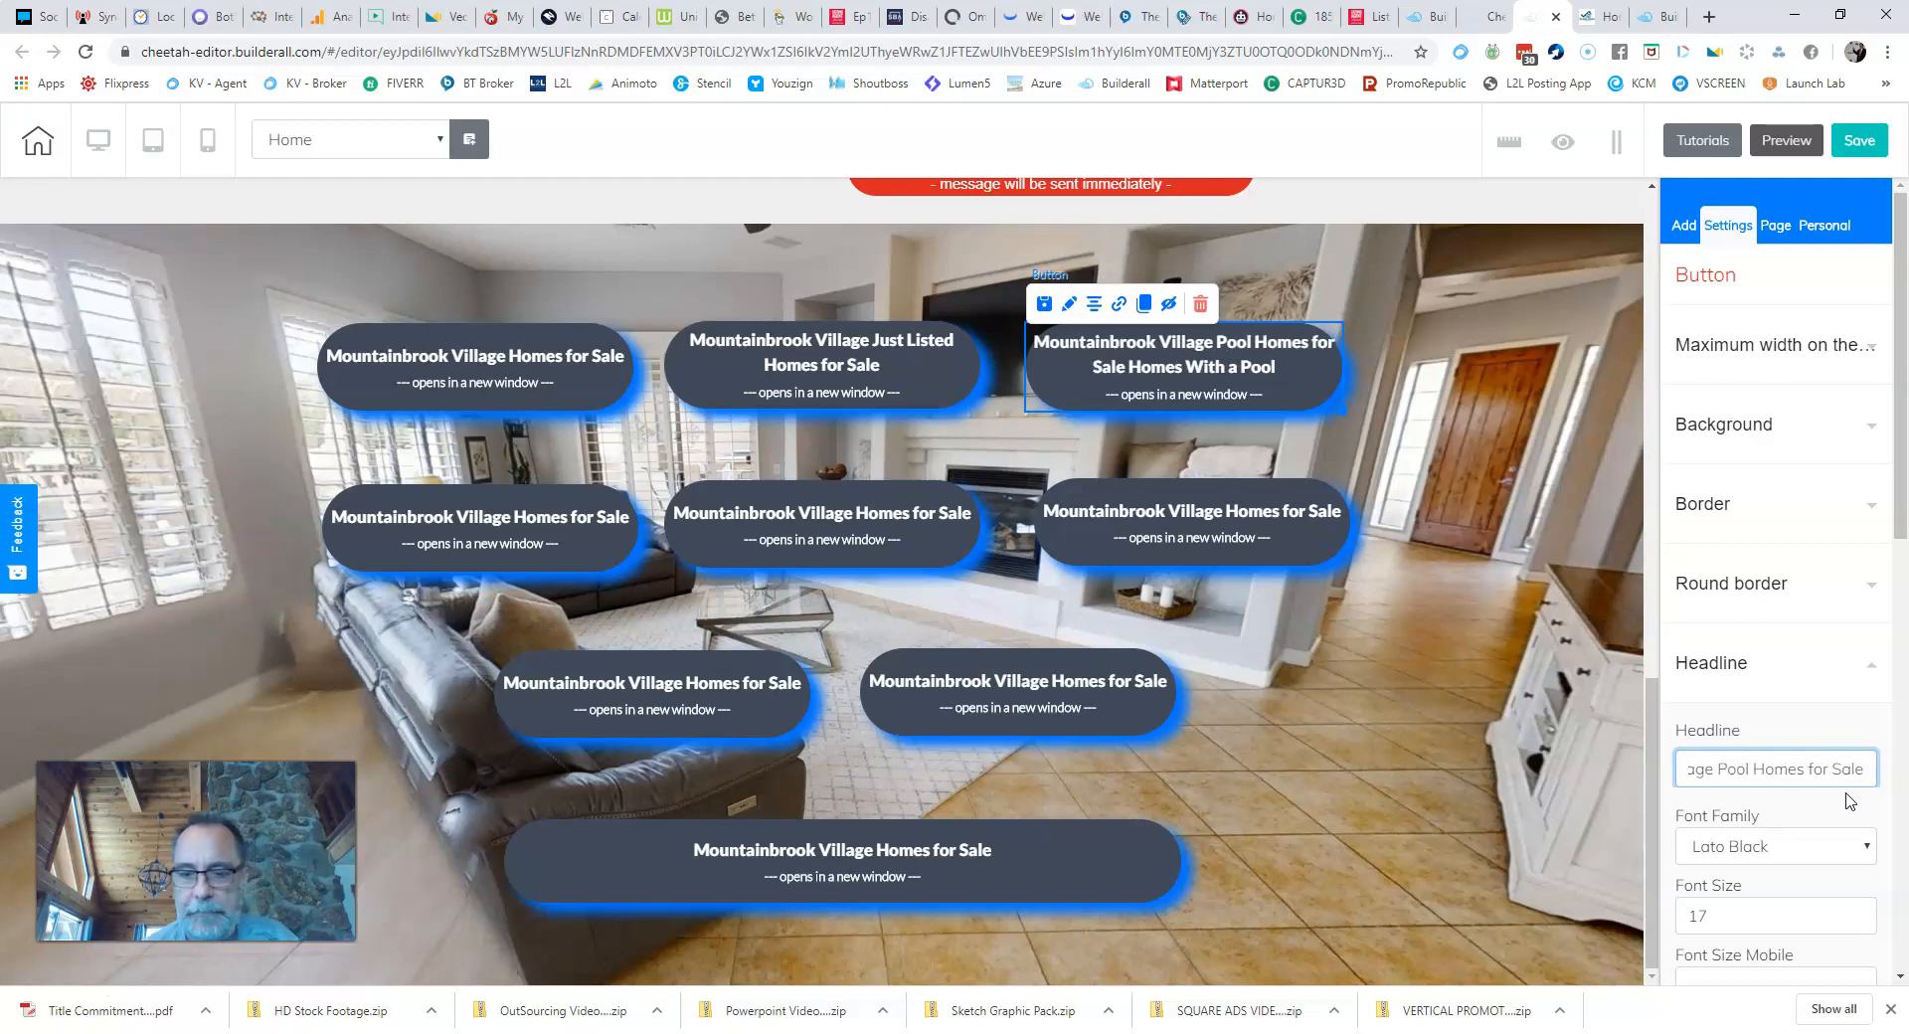
pyautogui.hotkey('shift', 'End')
pyautogui.press('Delete')
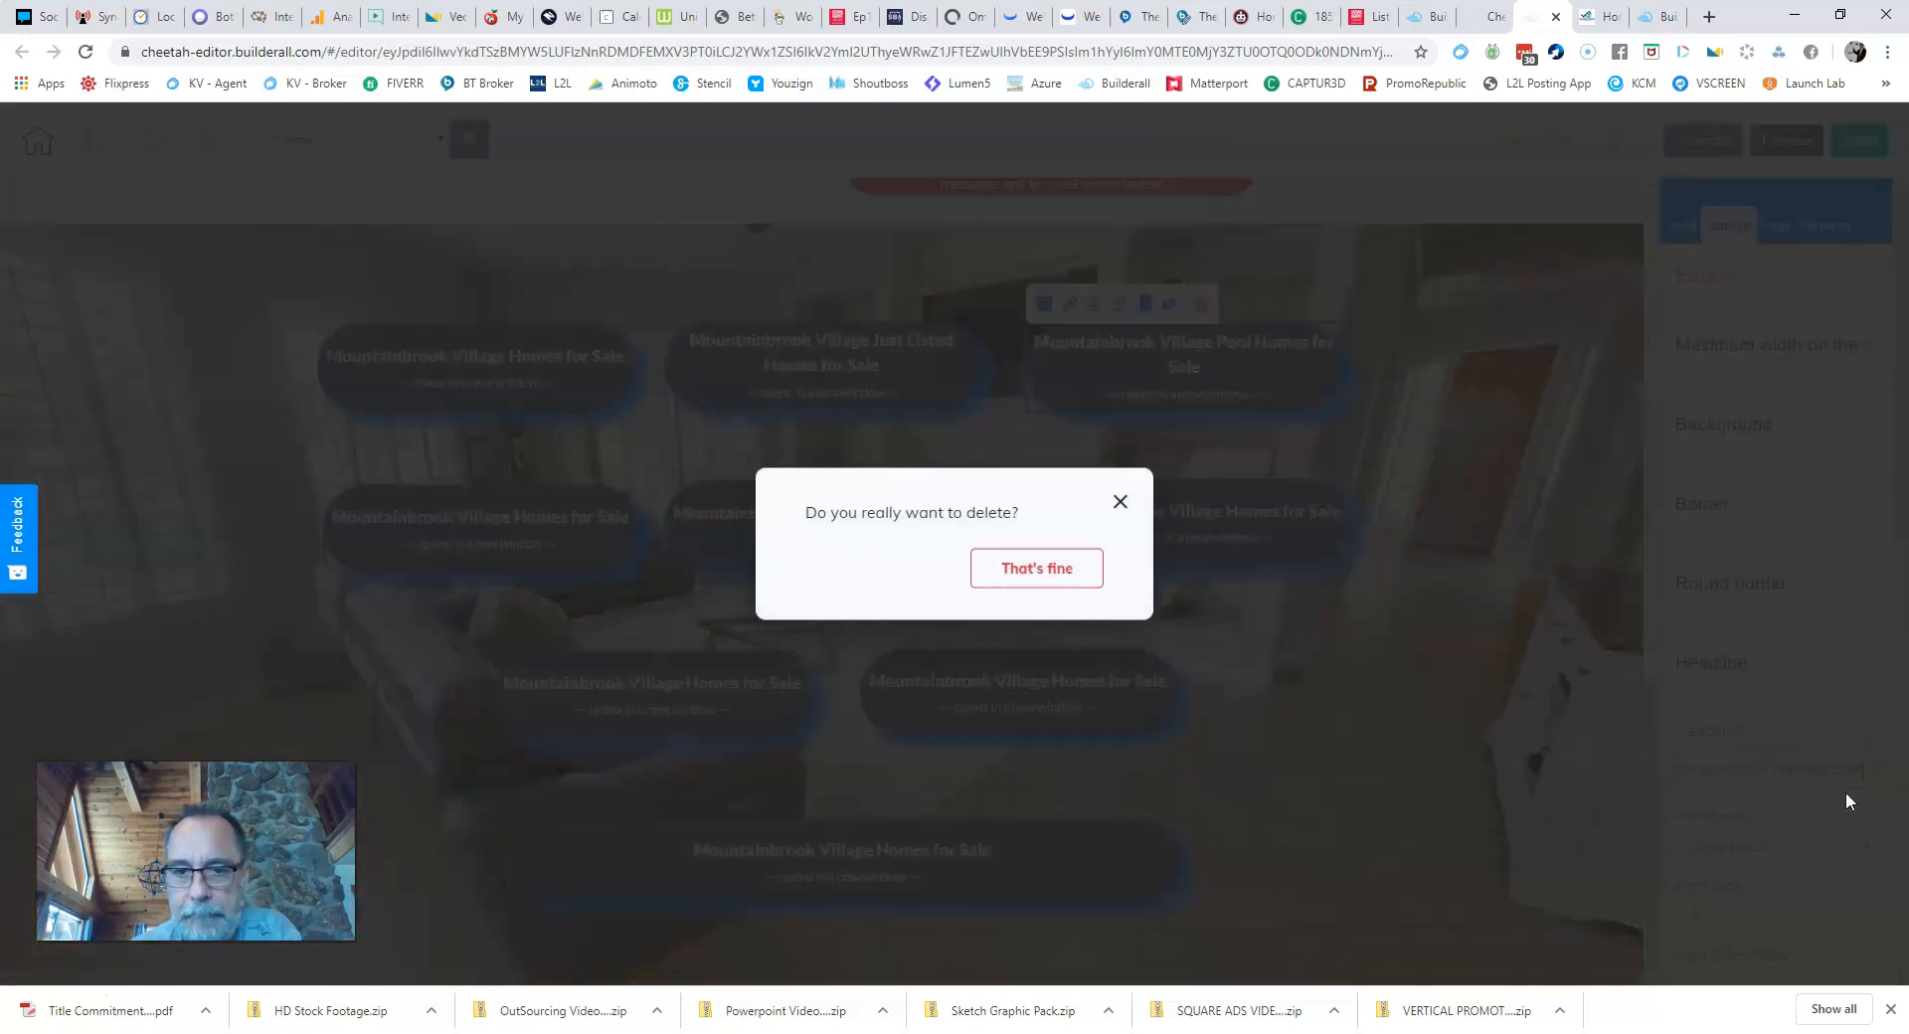
pyautogui.click(1120, 501)
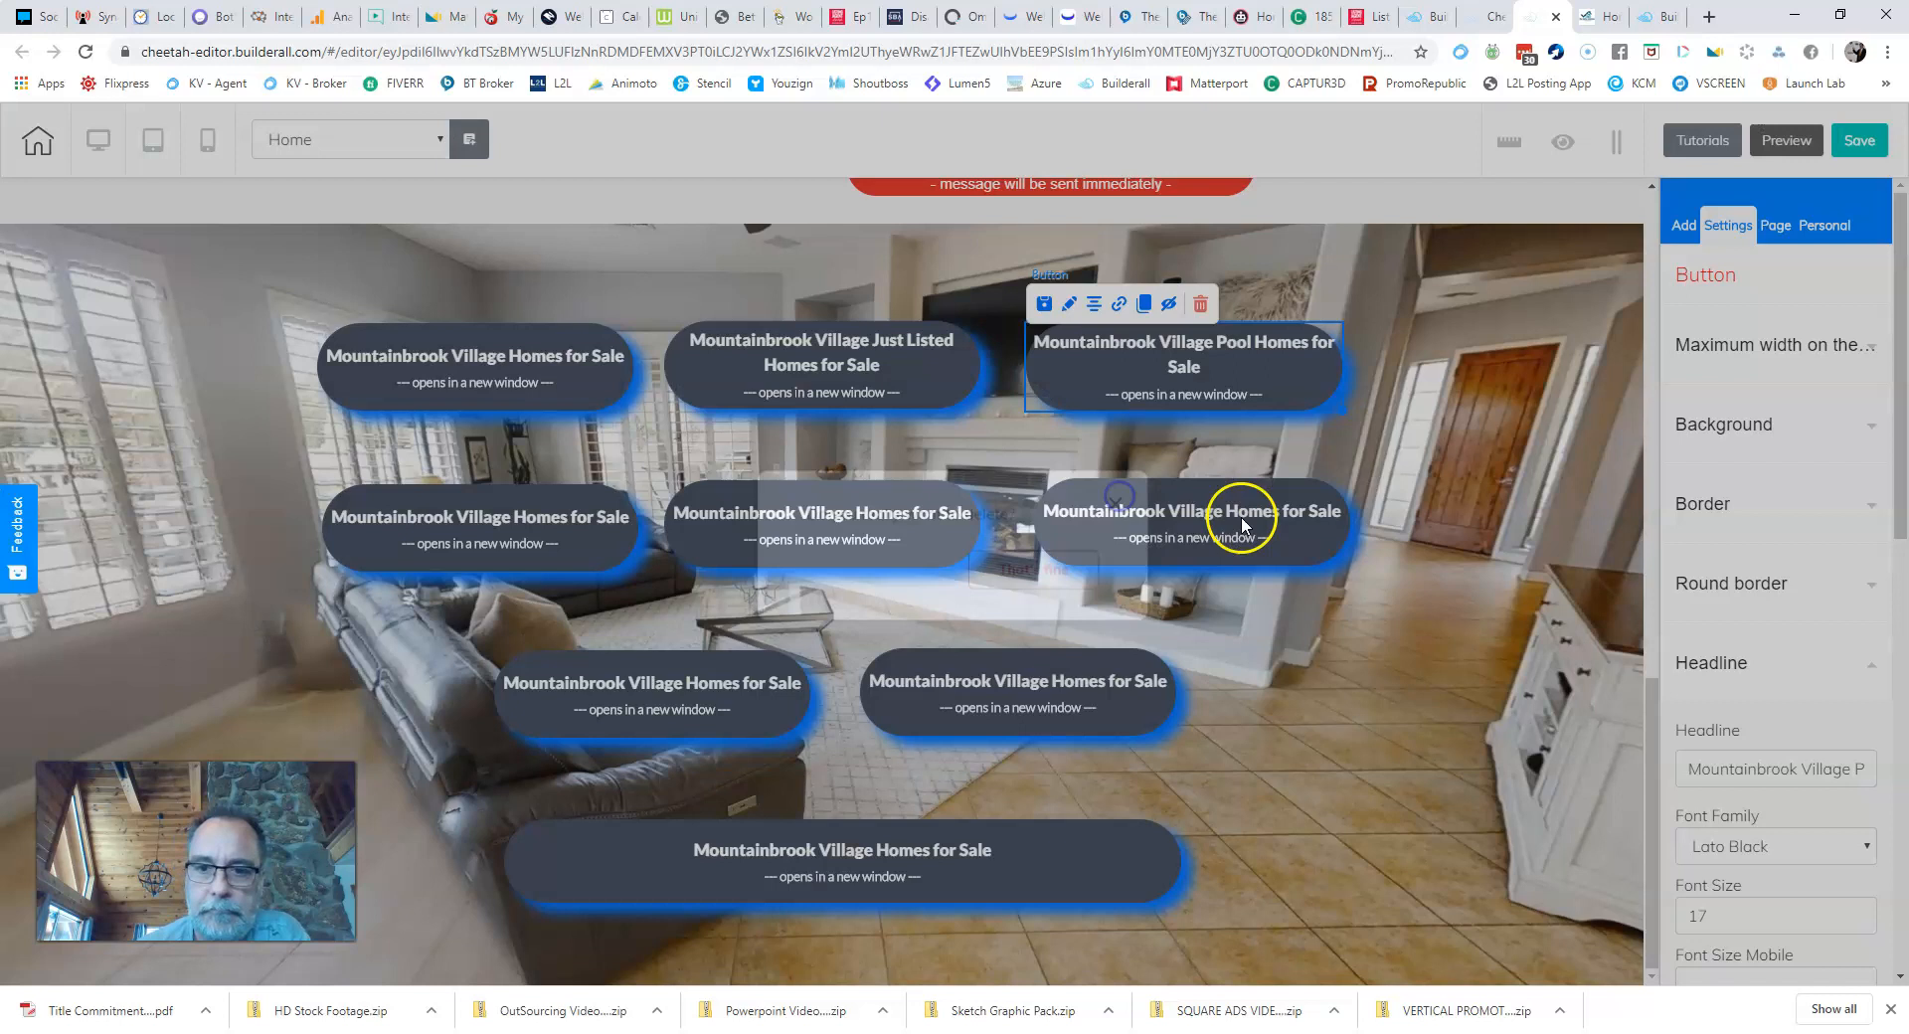
# Step: Replace the headline of the second row's first button with "Gold Canyon Homes for Sale", keeping the button itself
pyautogui.click(472, 519)
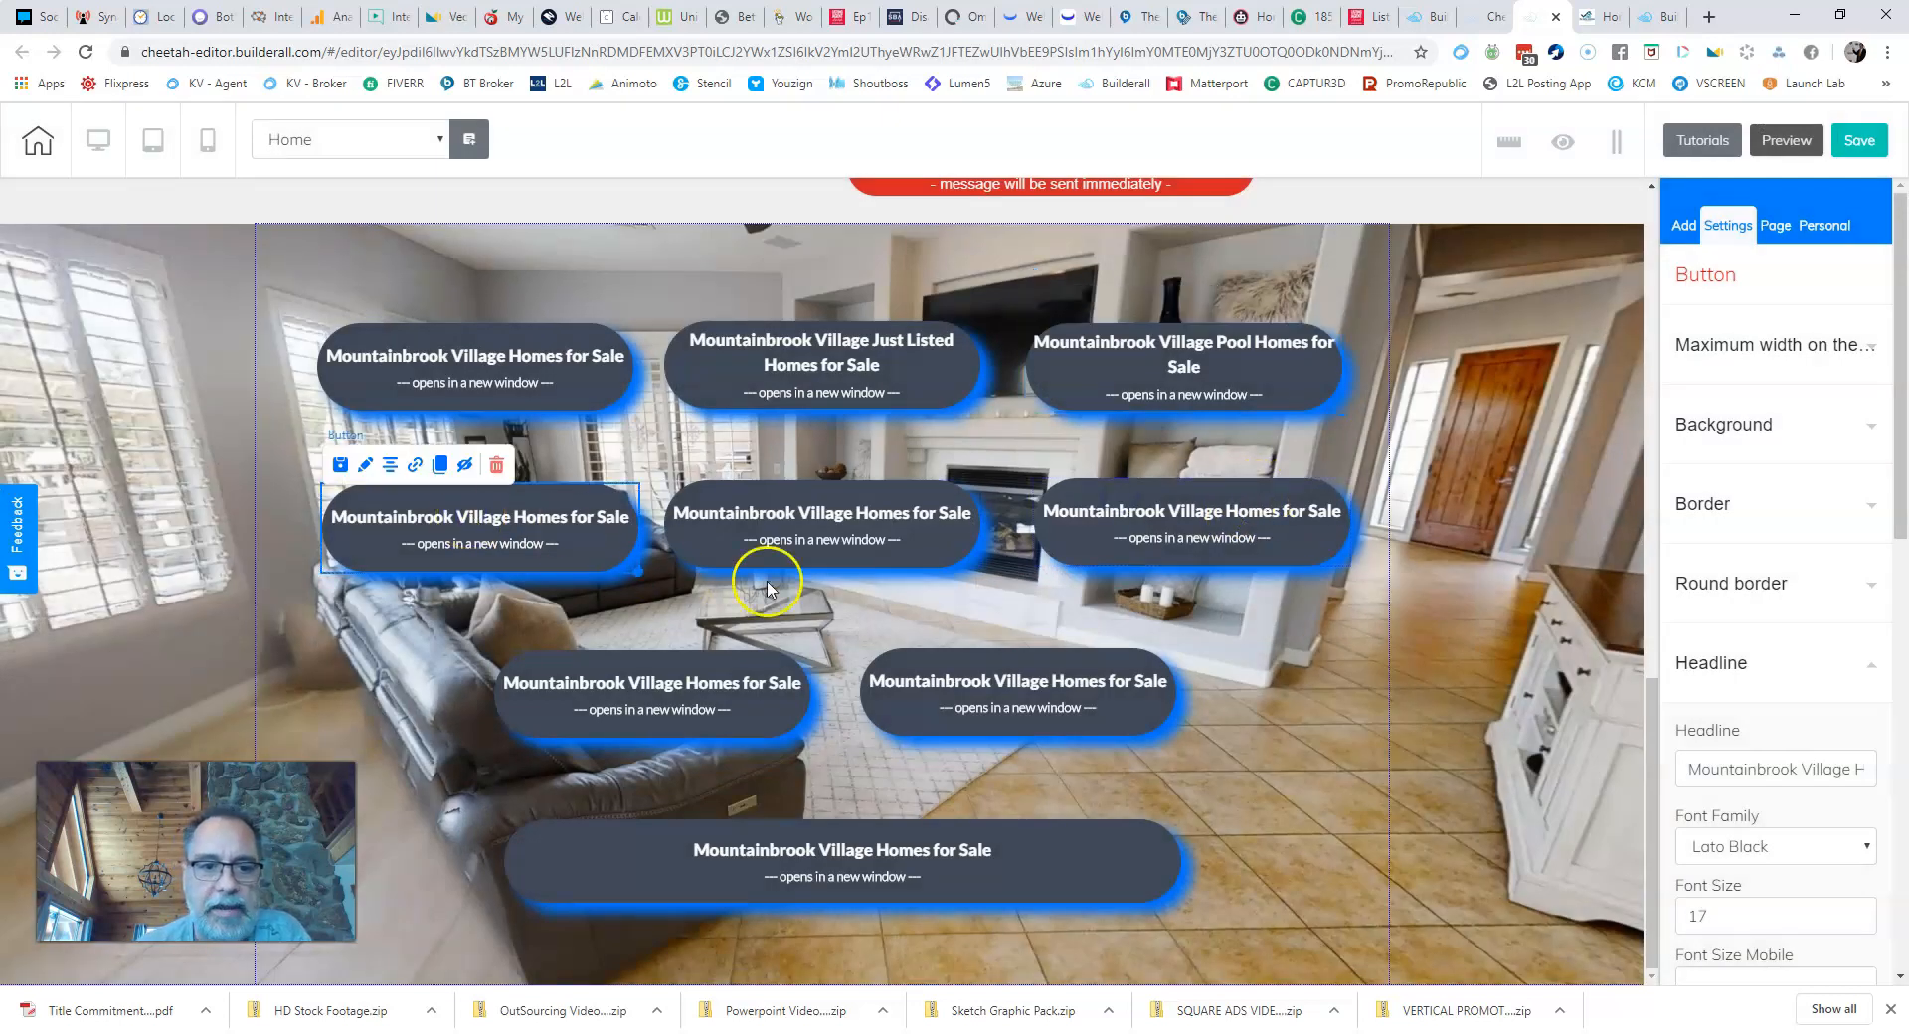
pyautogui.click(1690, 770)
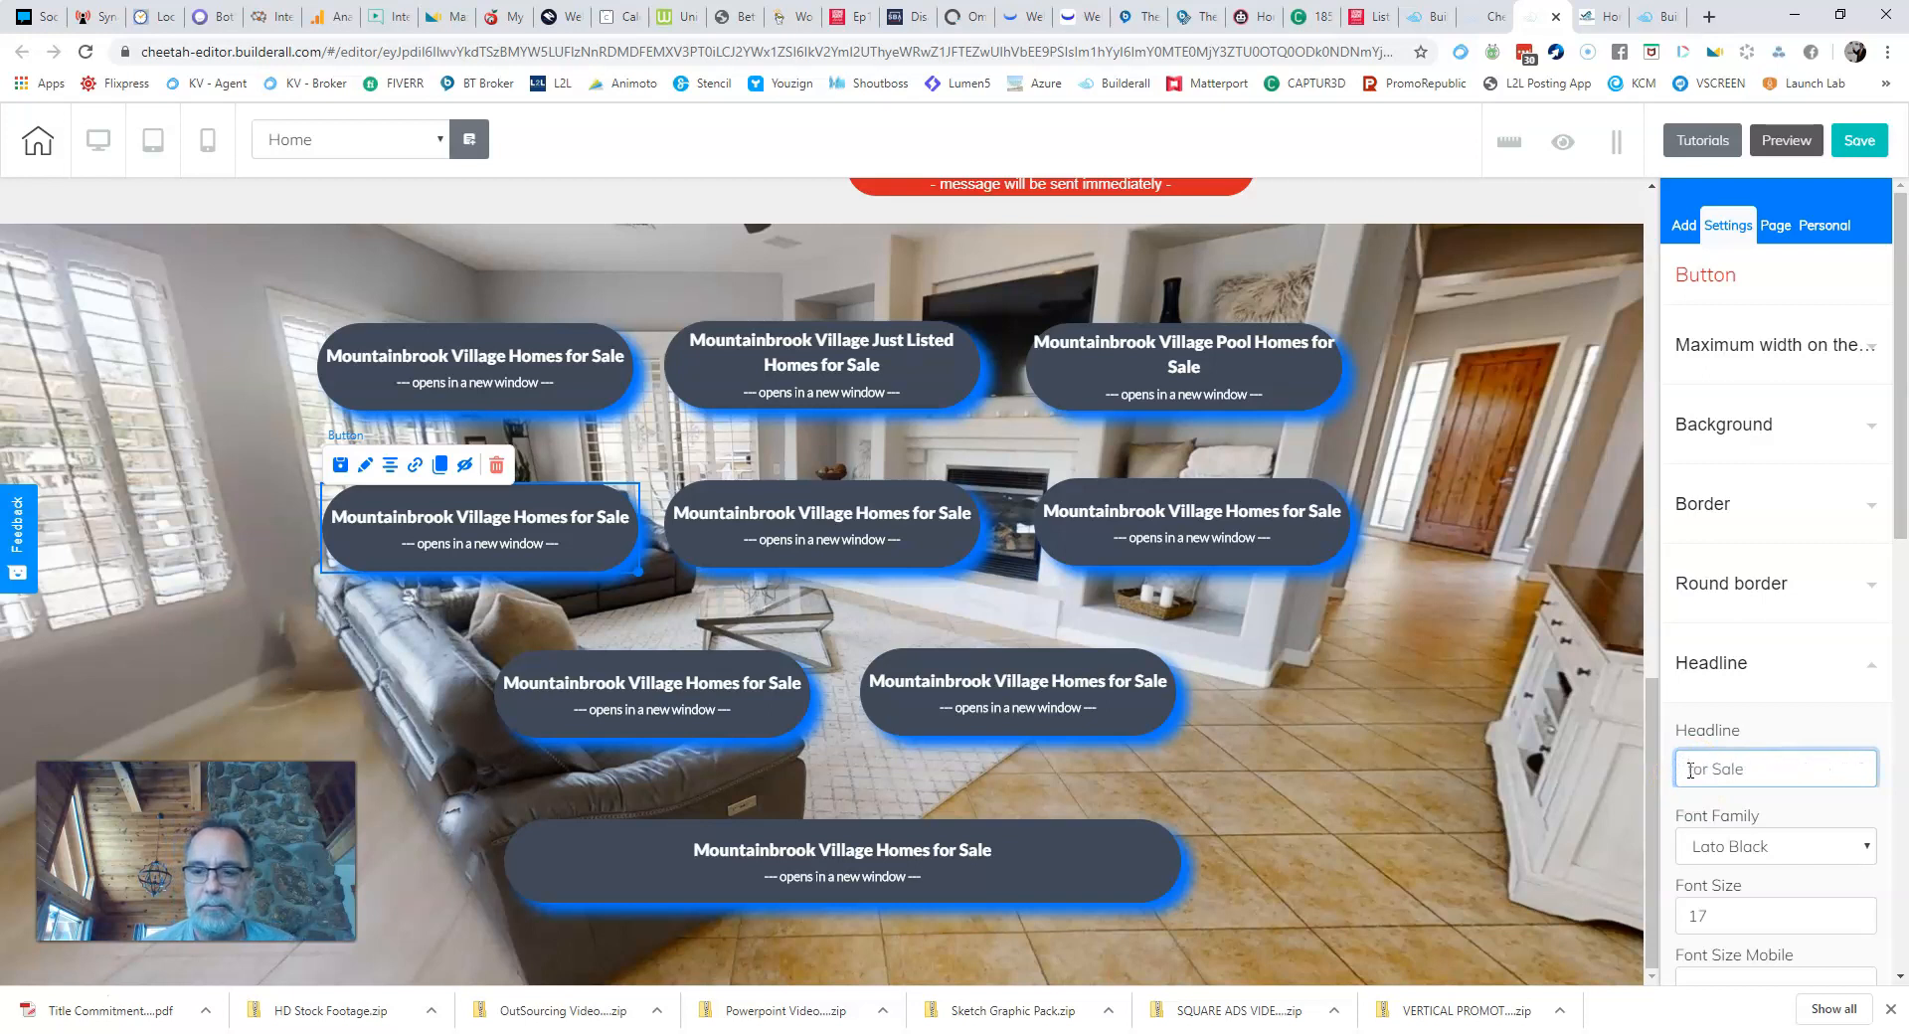
pyautogui.press('Delete')
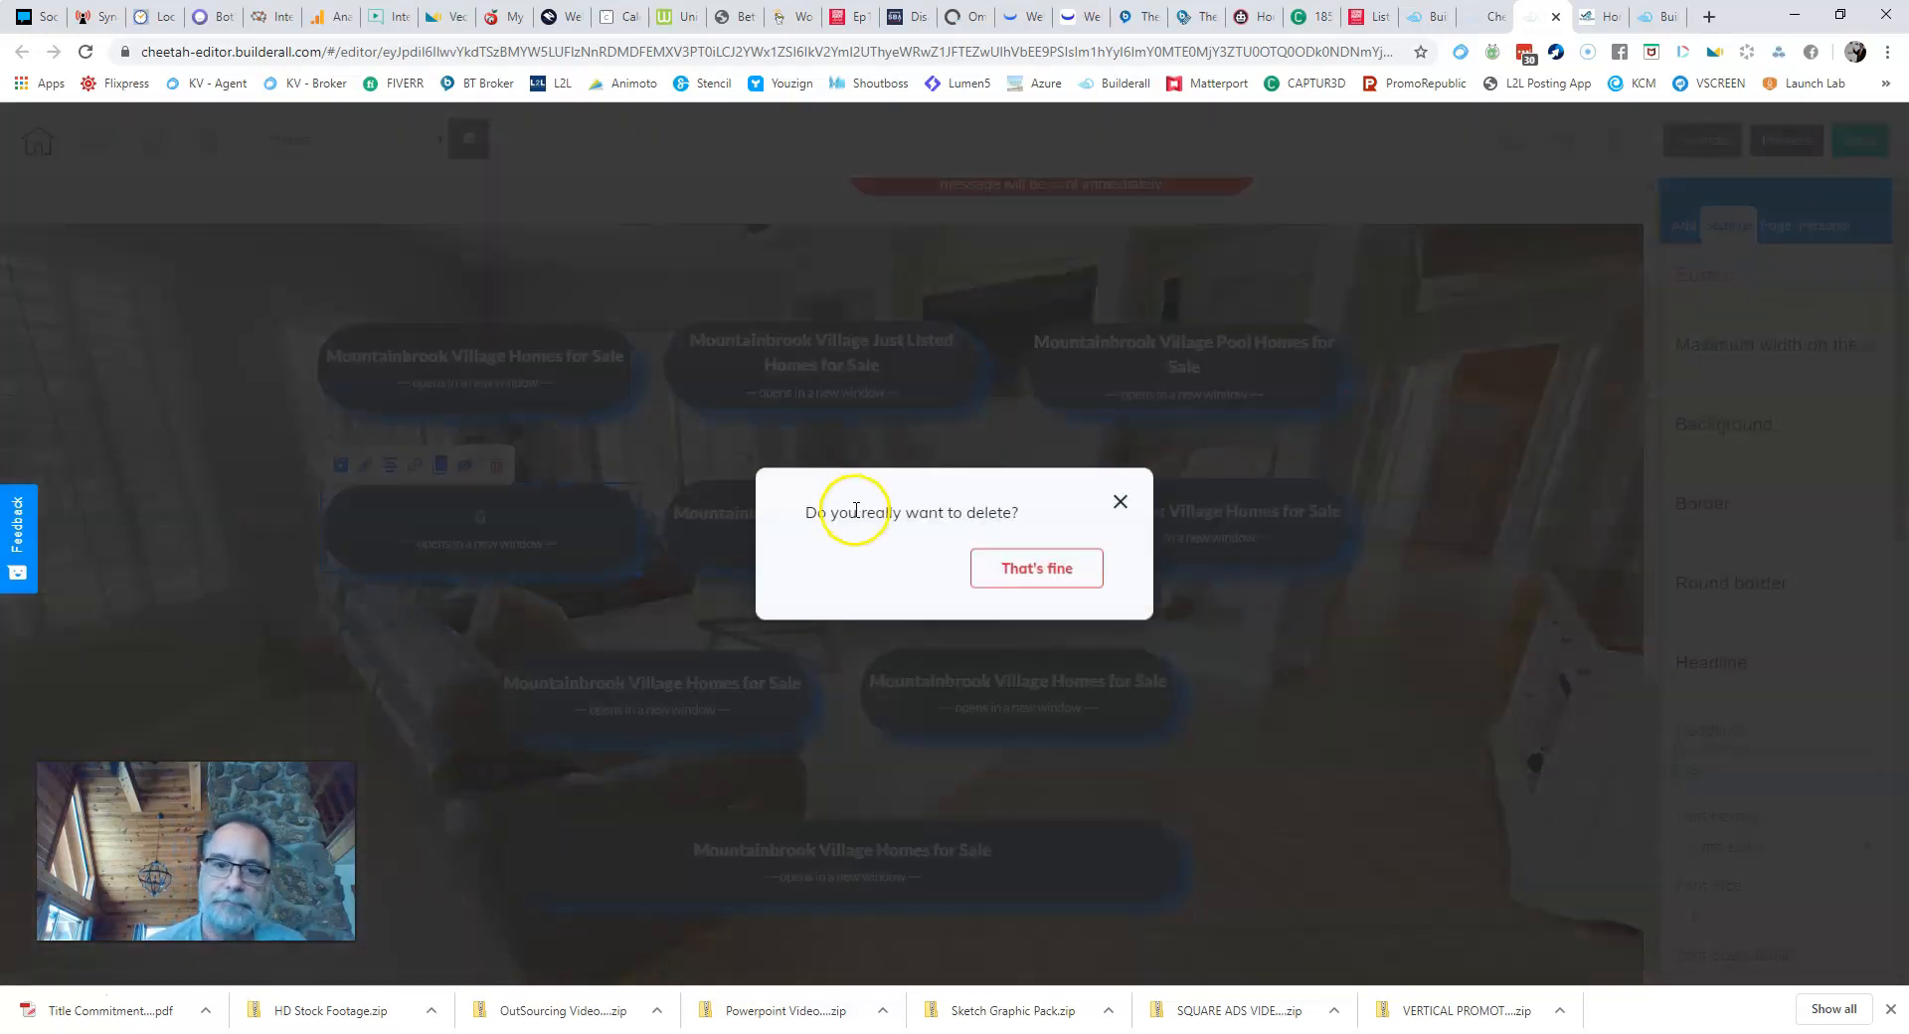
pyautogui.click(1119, 501)
pyautogui.click(1745, 770)
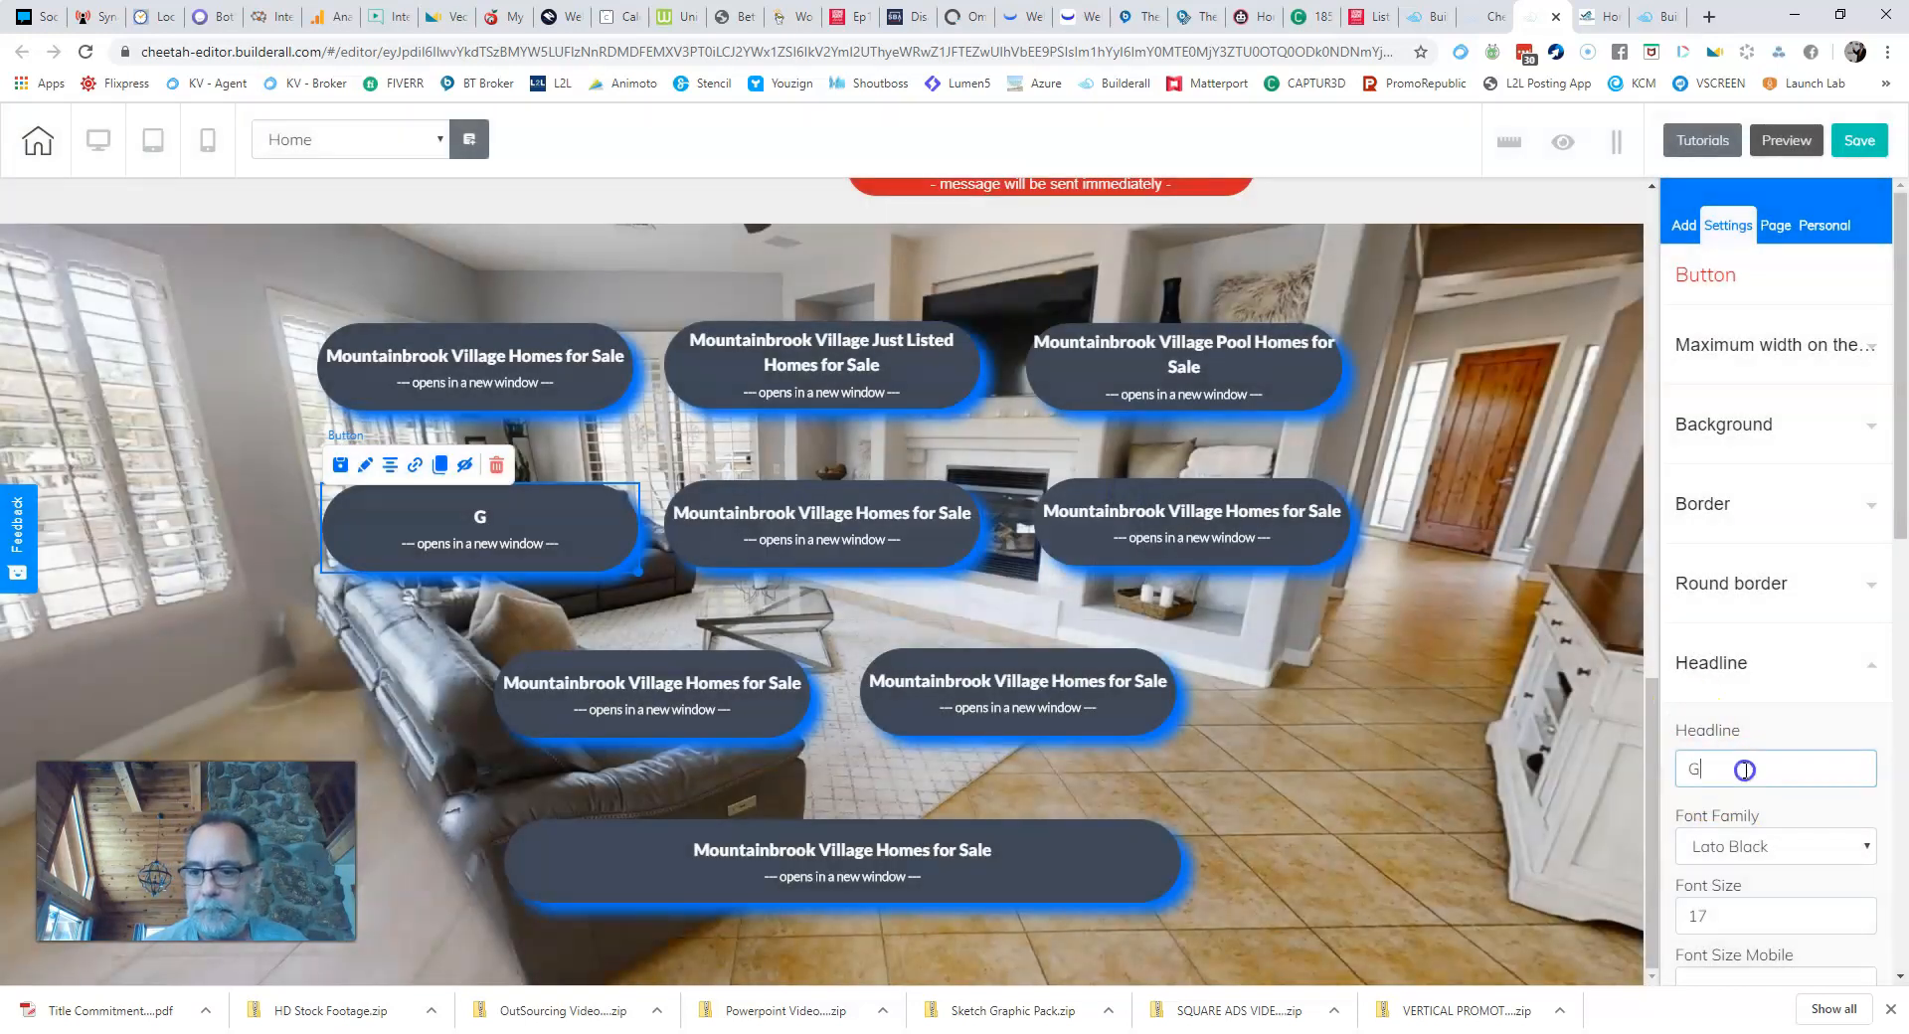
pyautogui.write('old canyo')
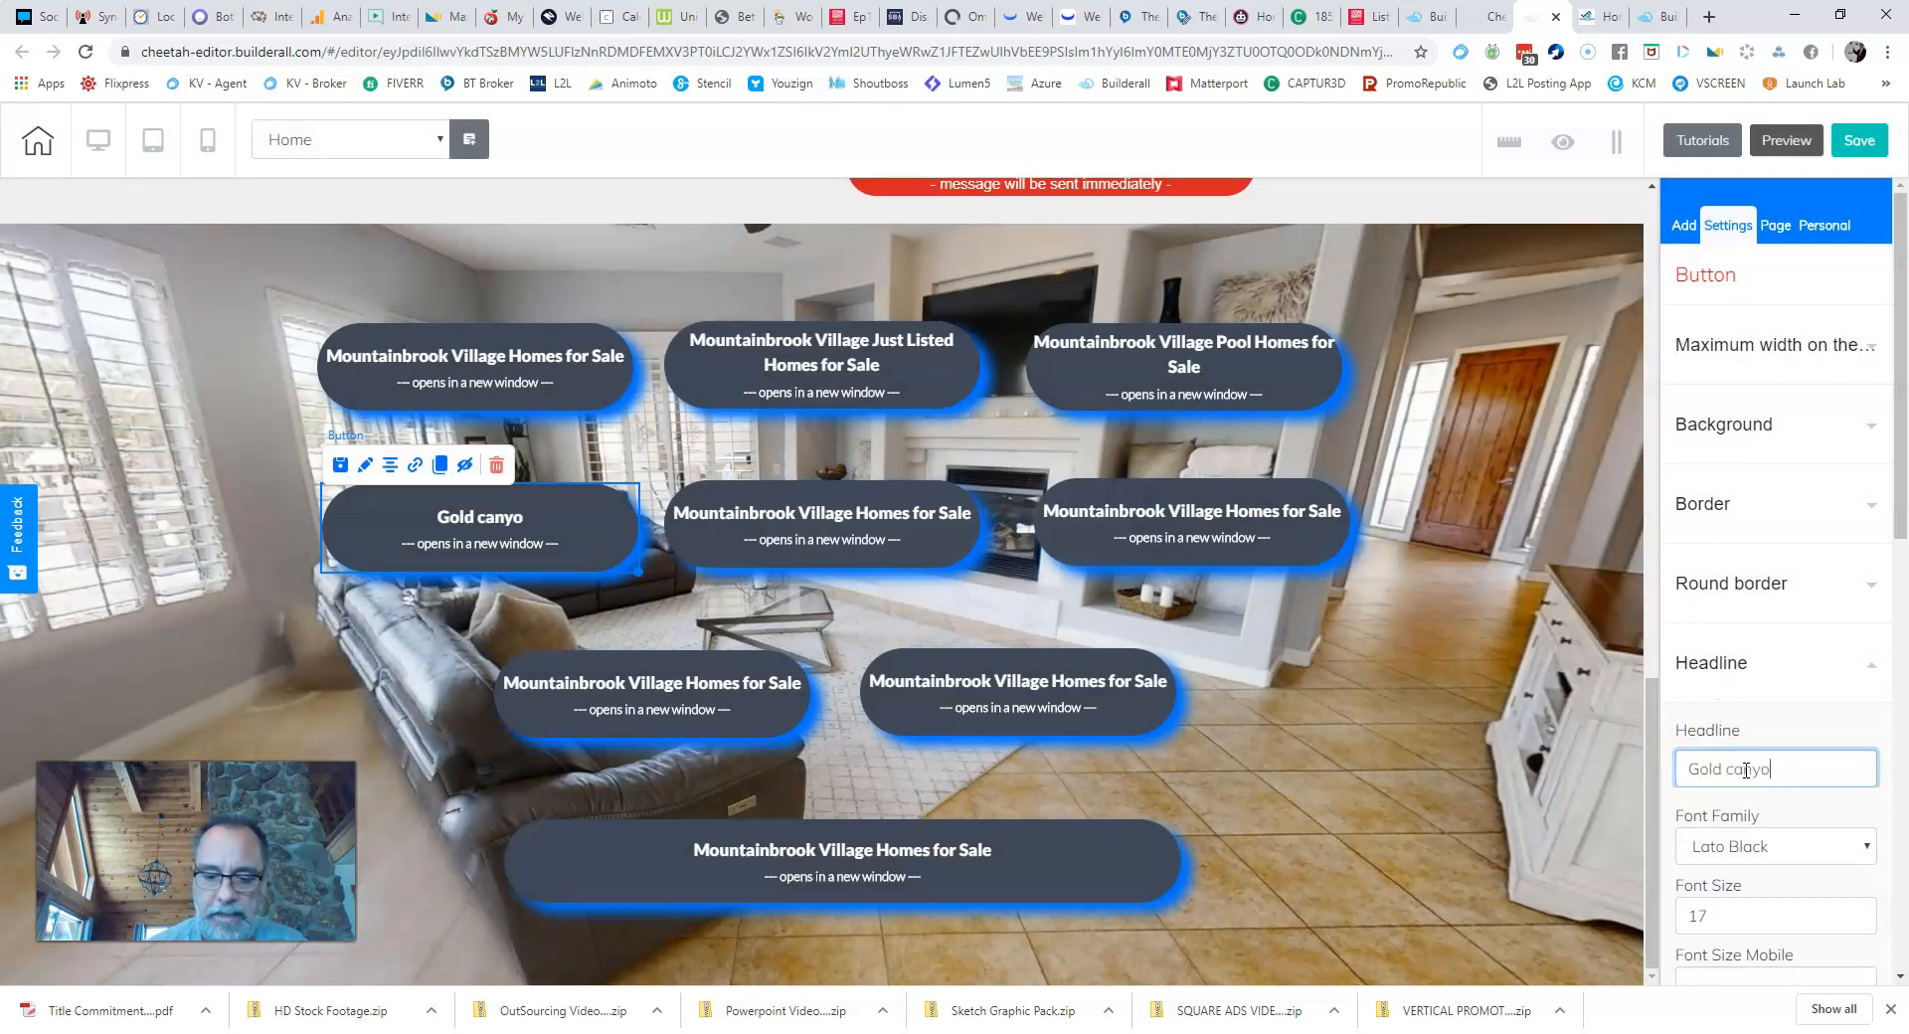
pyautogui.press('BackSpace')
pyautogui.press('BackSpace')
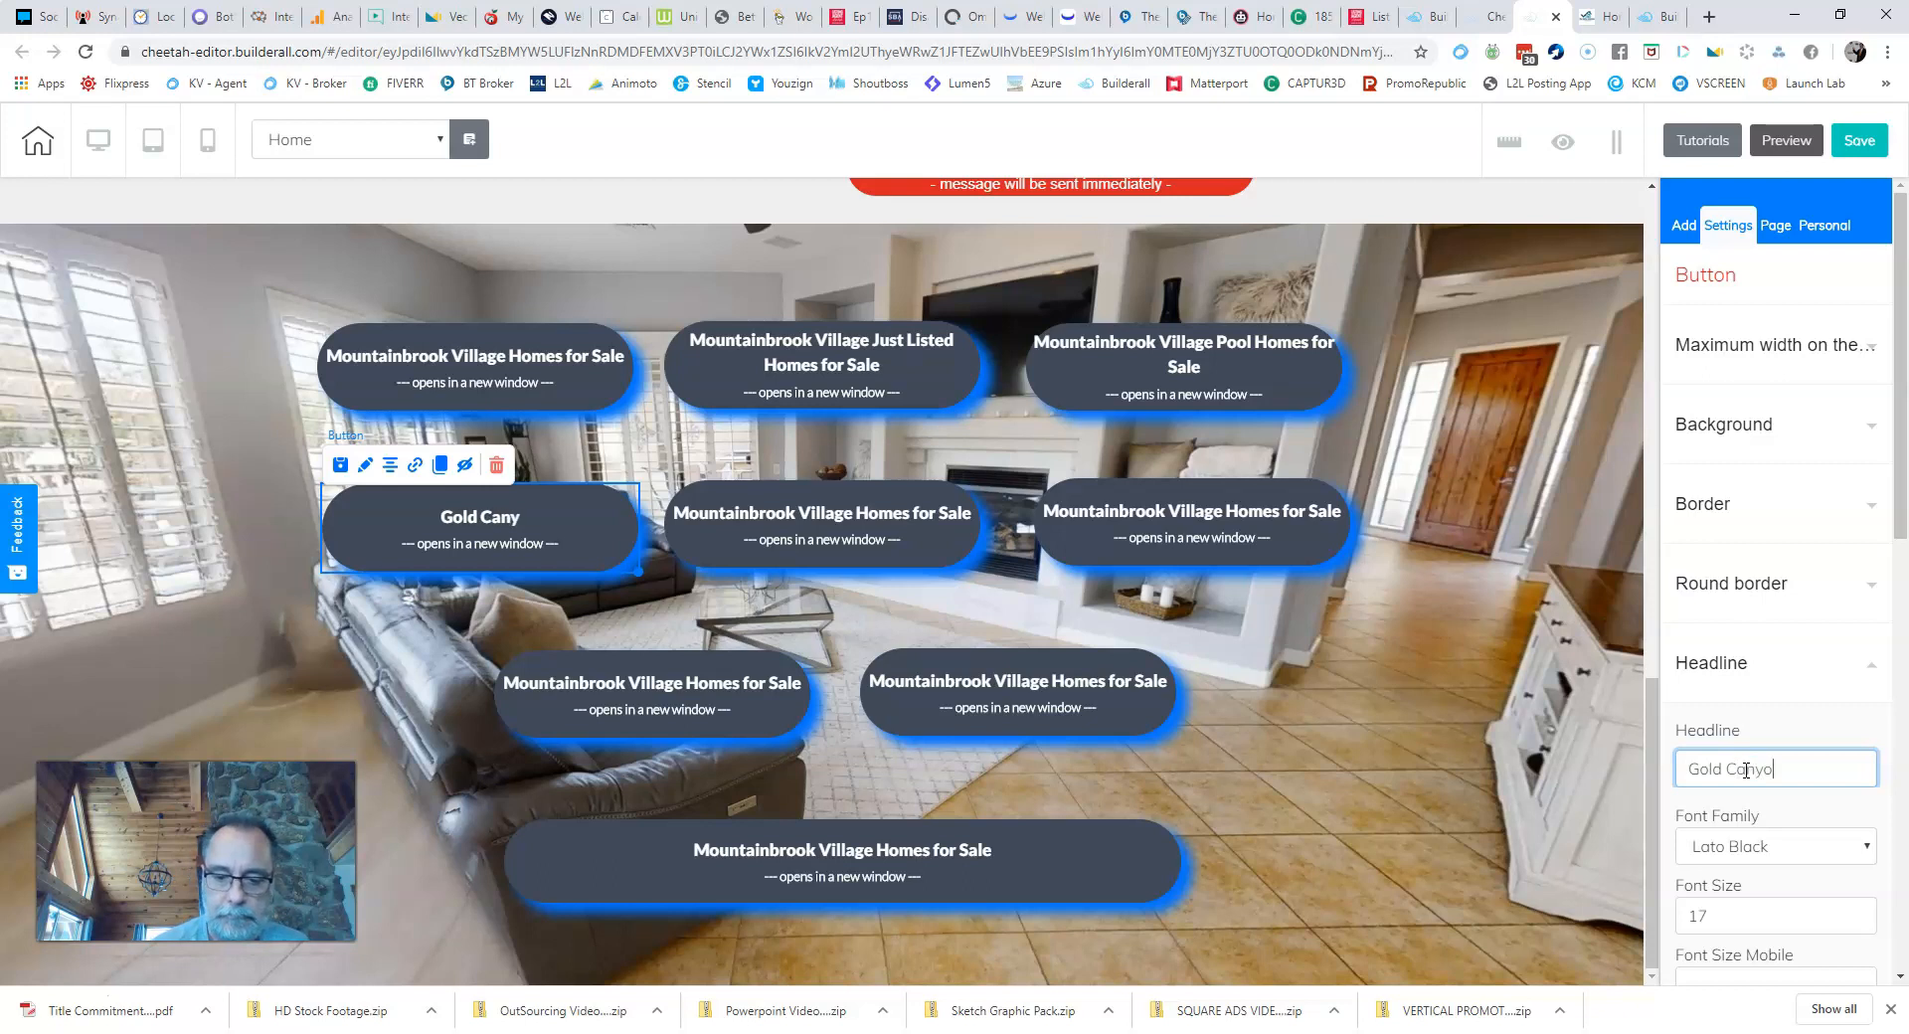
pyautogui.write('Homes for Sale')
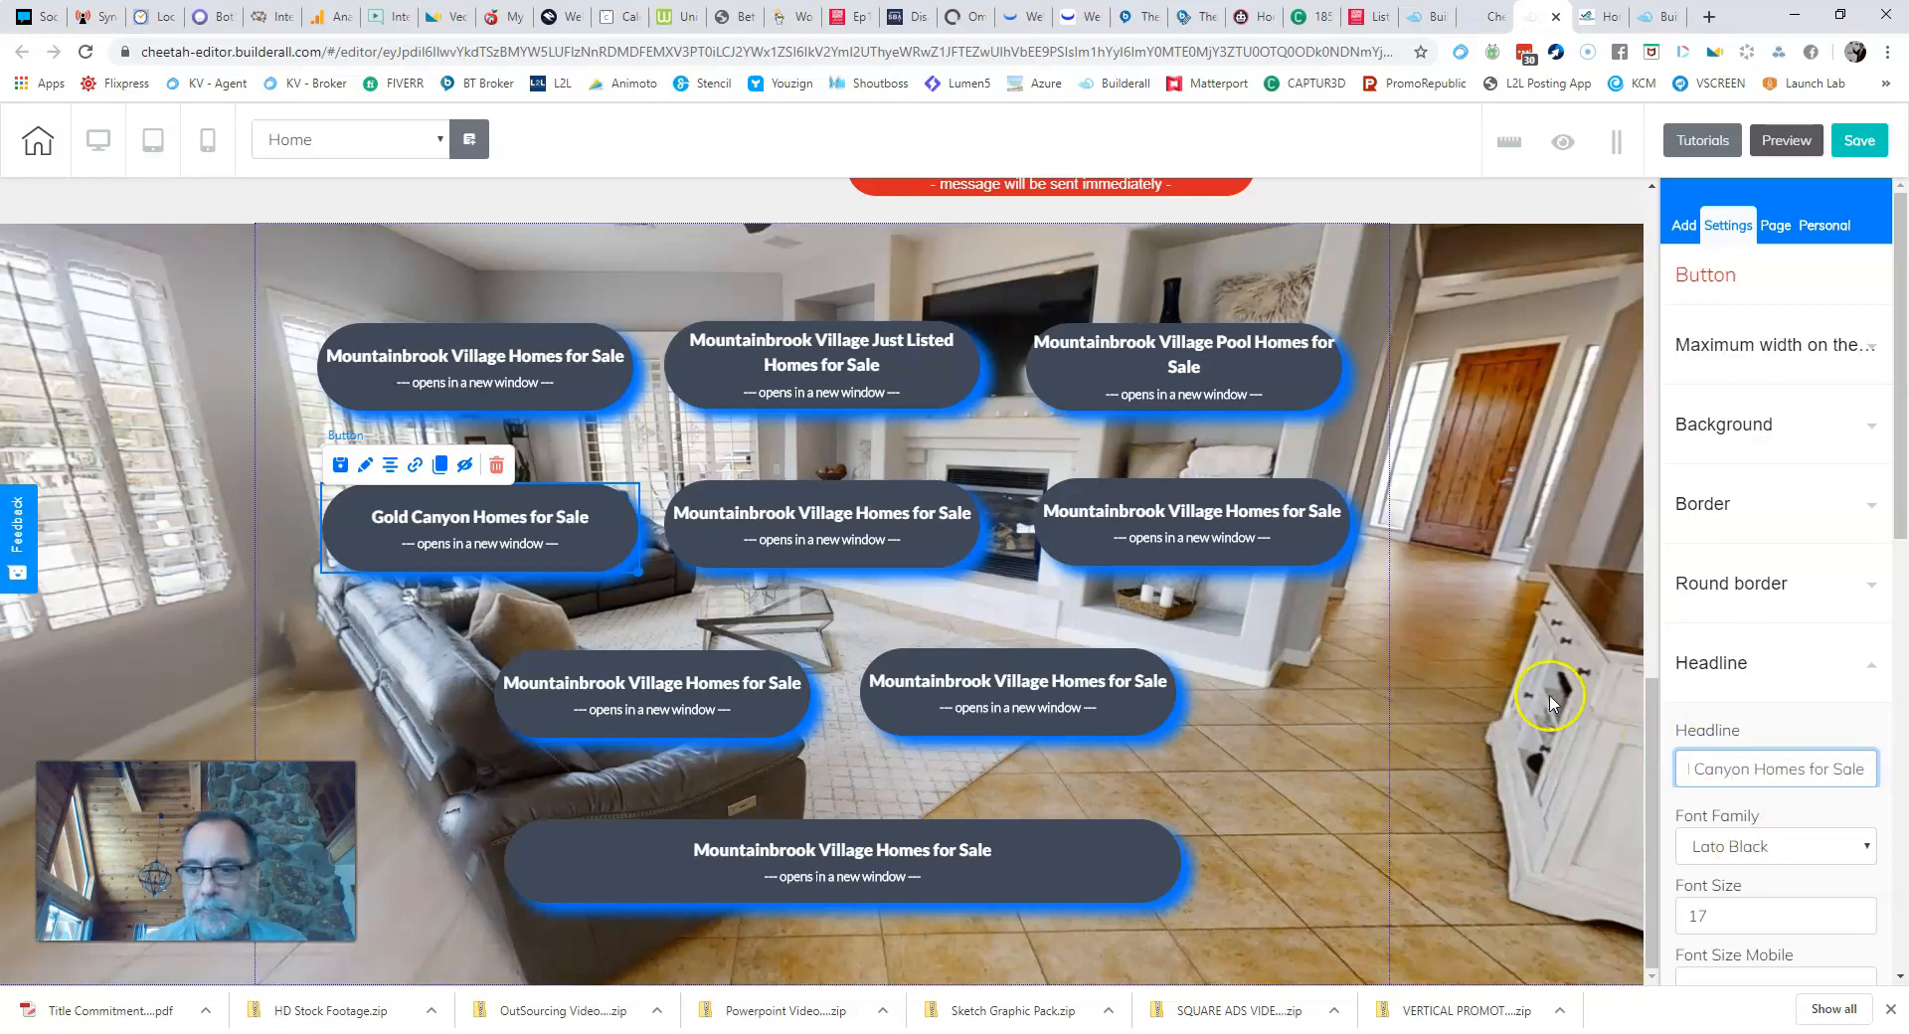
# Step: Change the headline of the second row's middle button to "Apache Junction Homes for Sale"
pyautogui.click(859, 541)
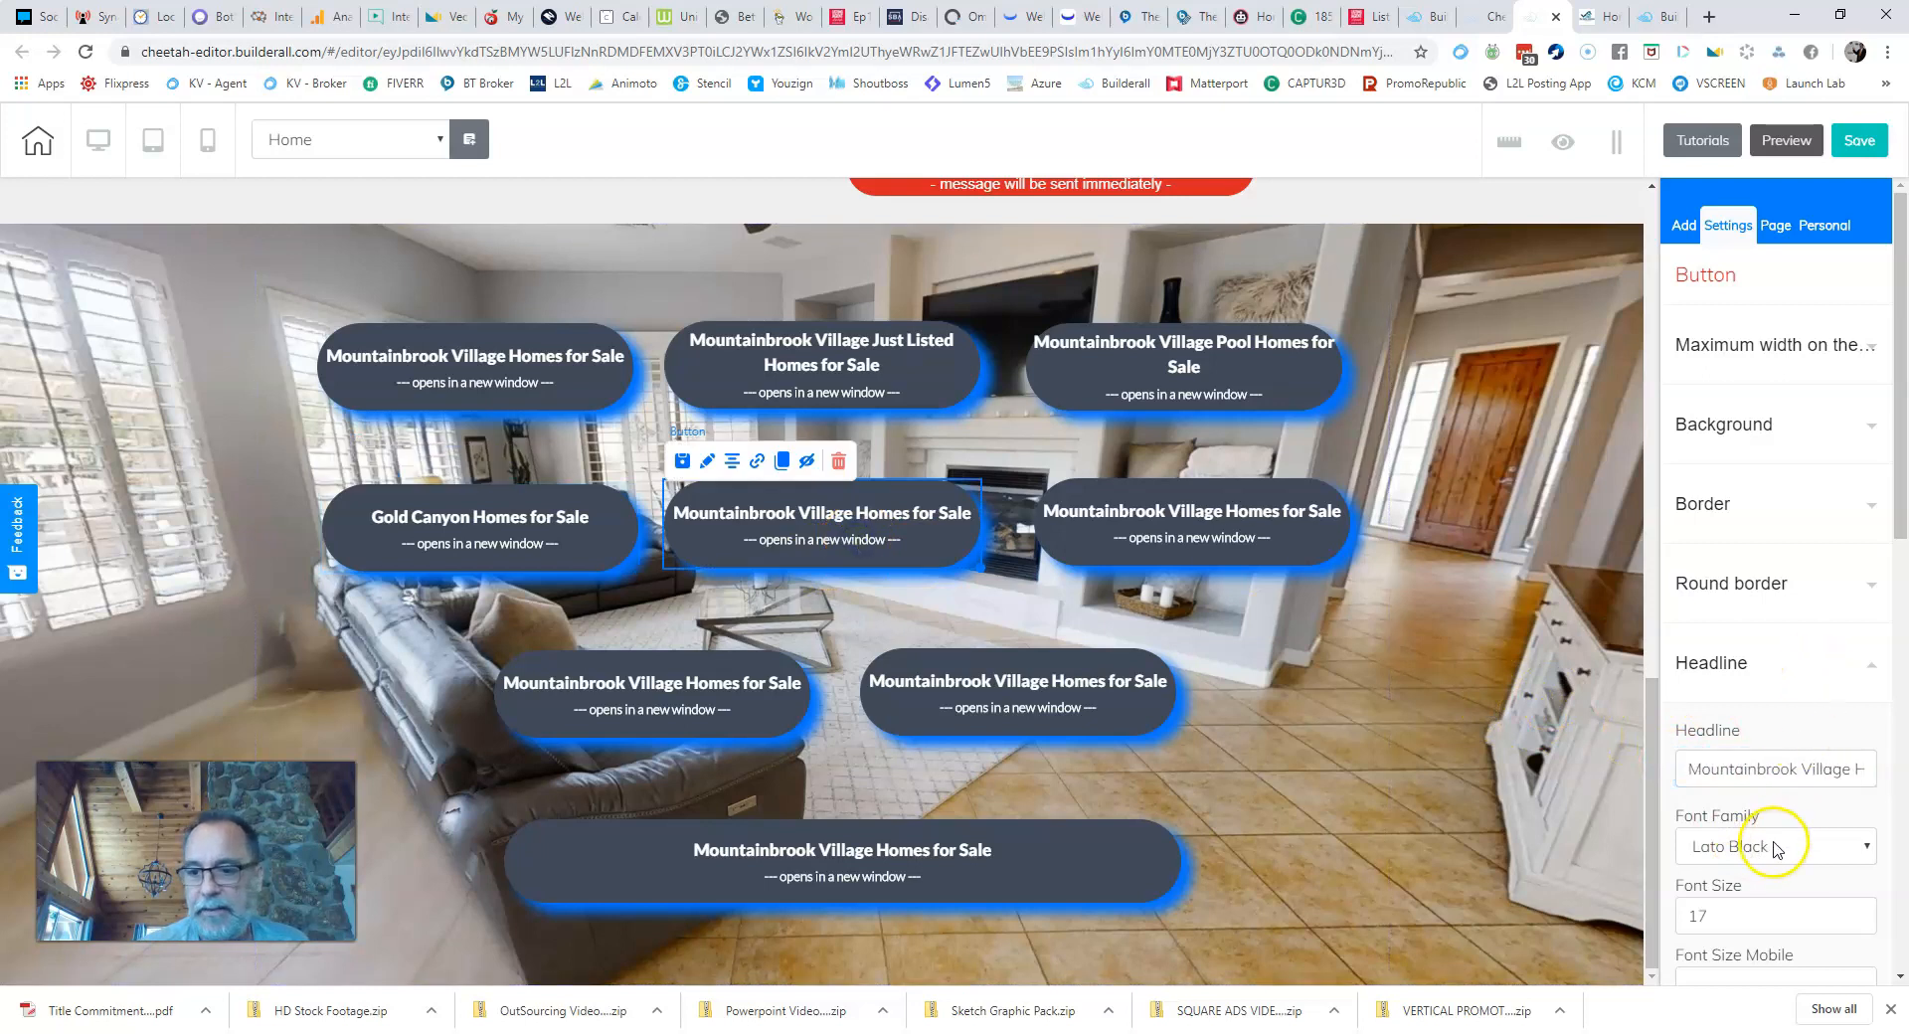
pyautogui.click(1848, 764)
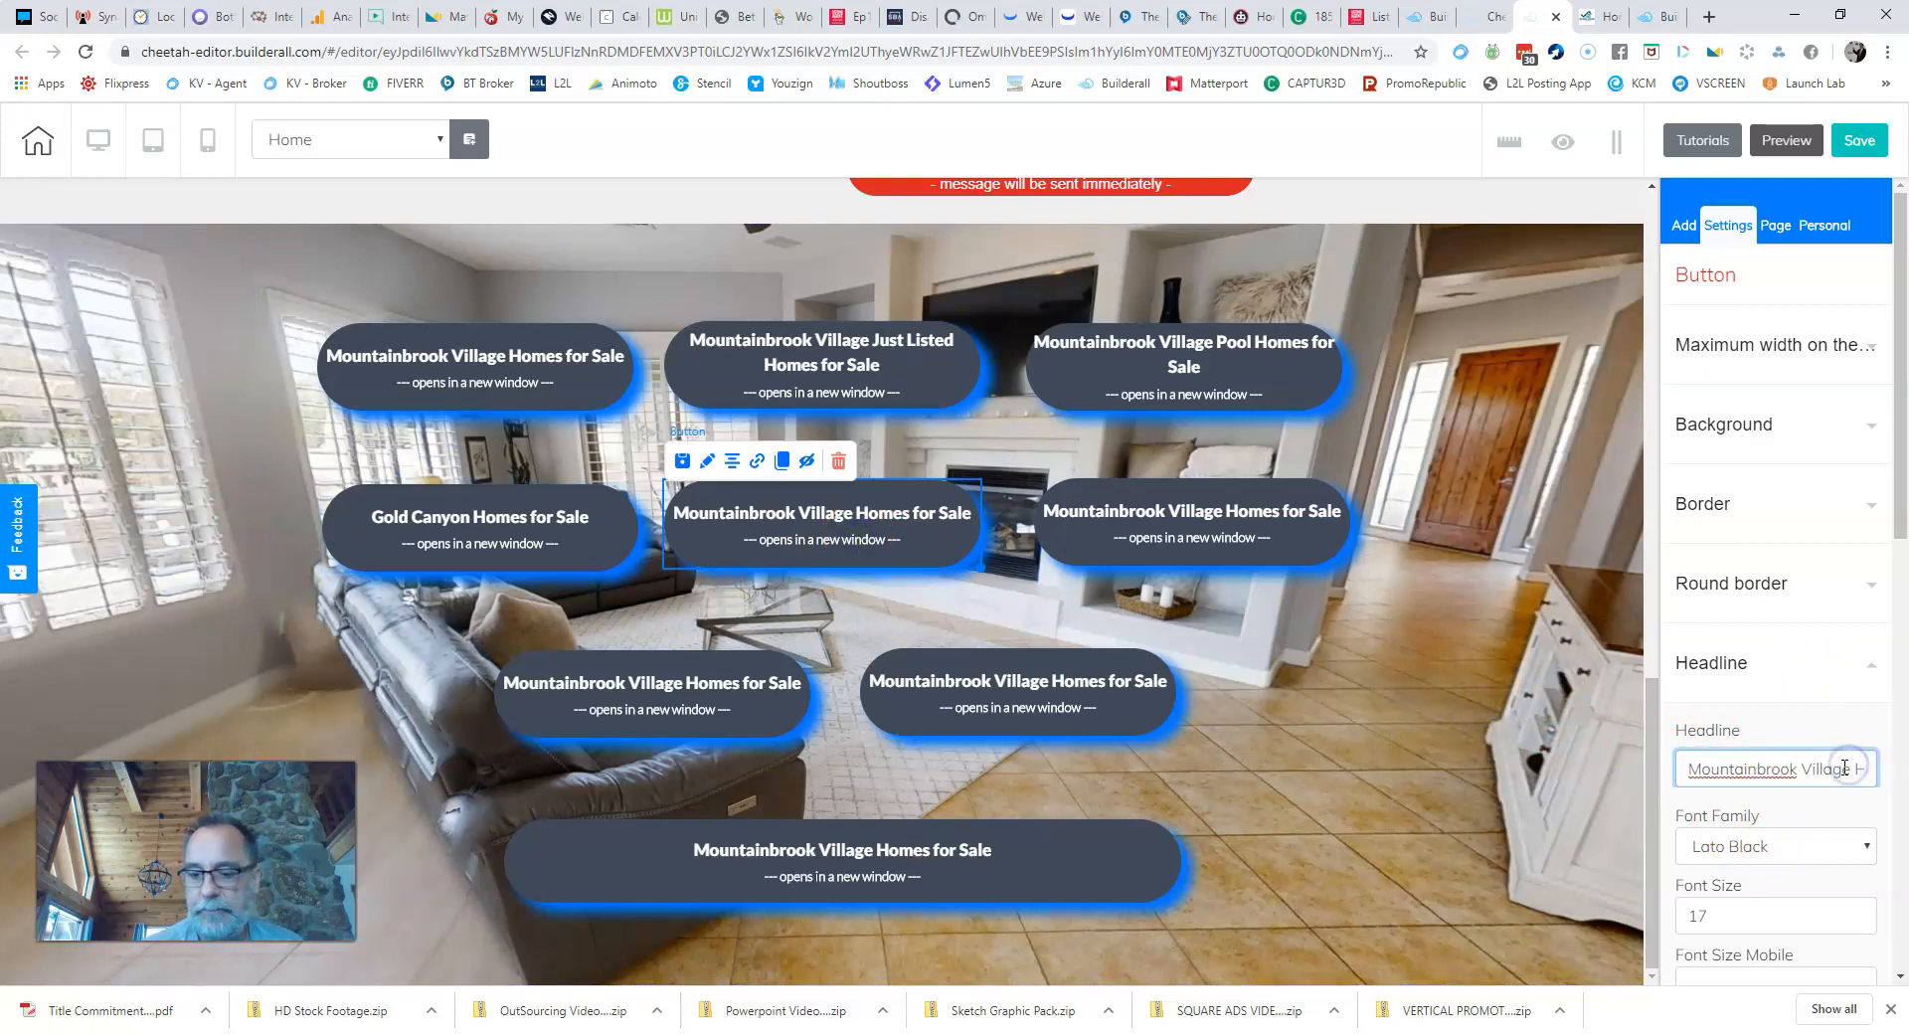
pyautogui.press('BackSpace')
pyautogui.press('BackSpace')
pyautogui.press('BackSpace')
pyautogui.press('BackSpace')
pyautogui.write('Apache')
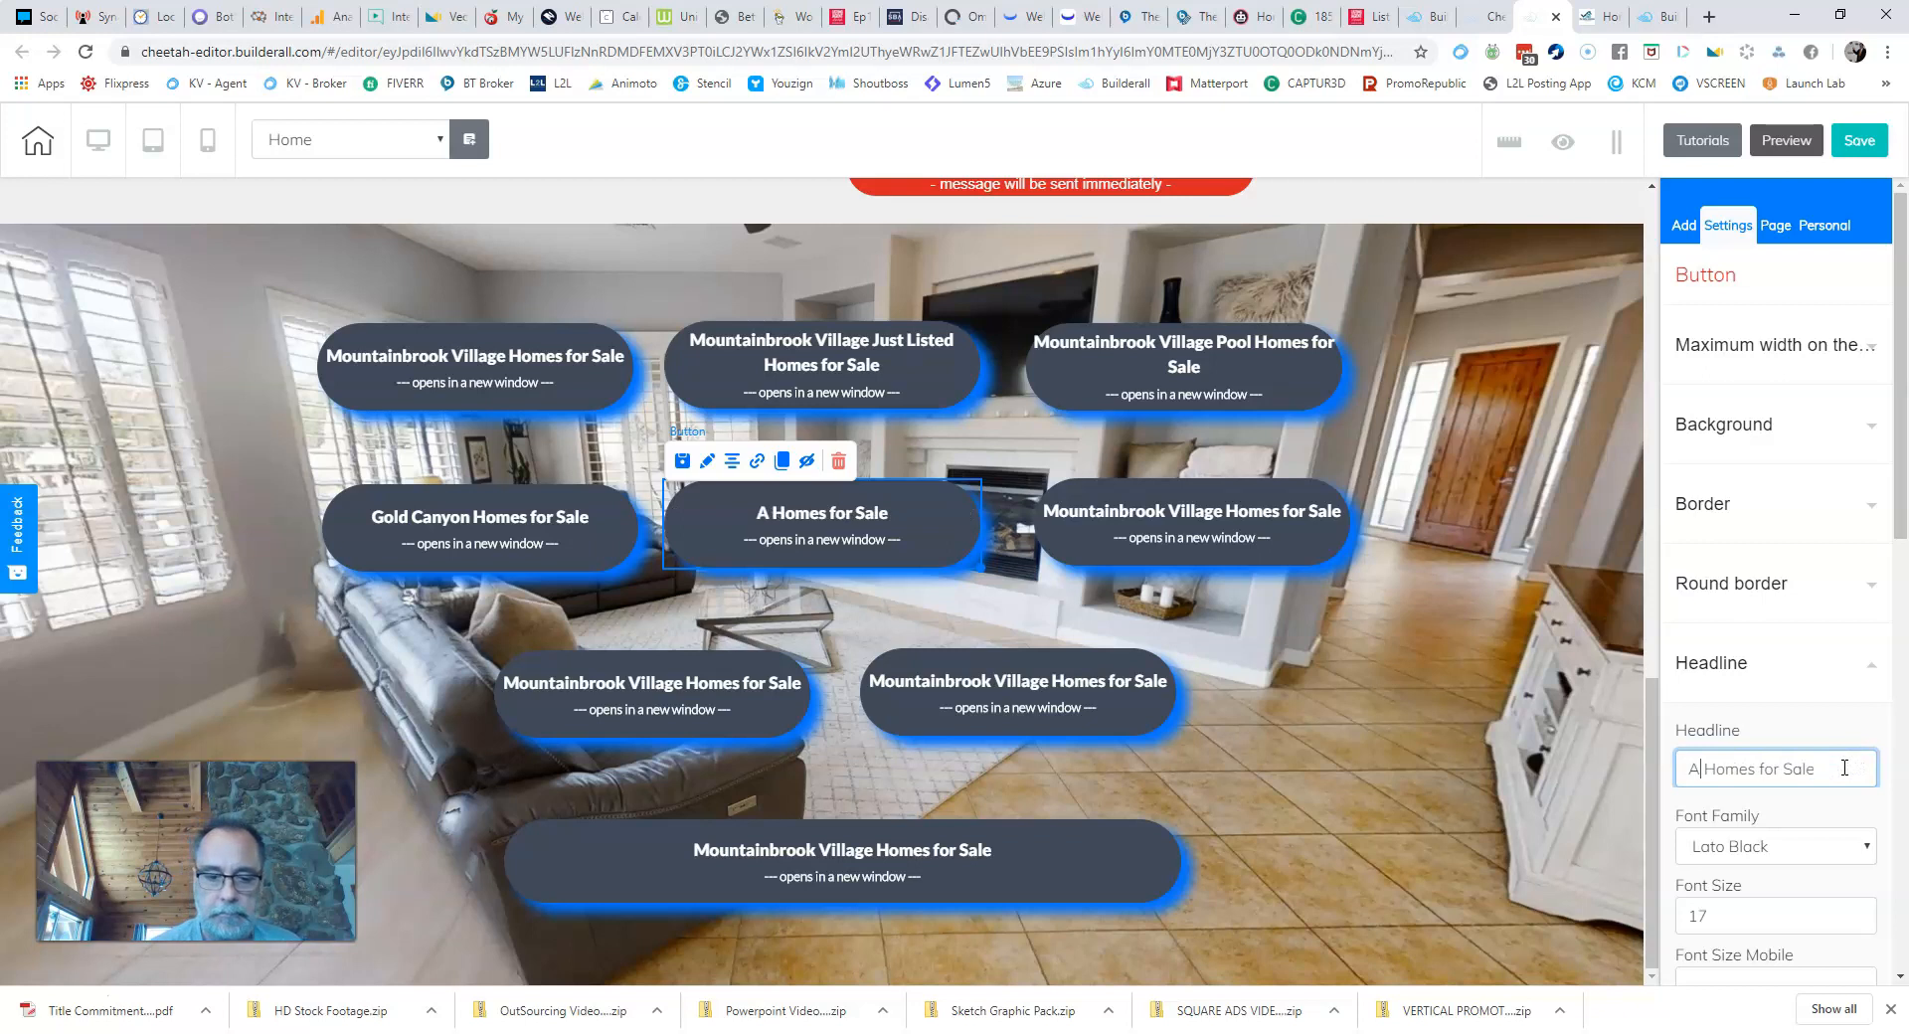
pyautogui.write(' Junction')
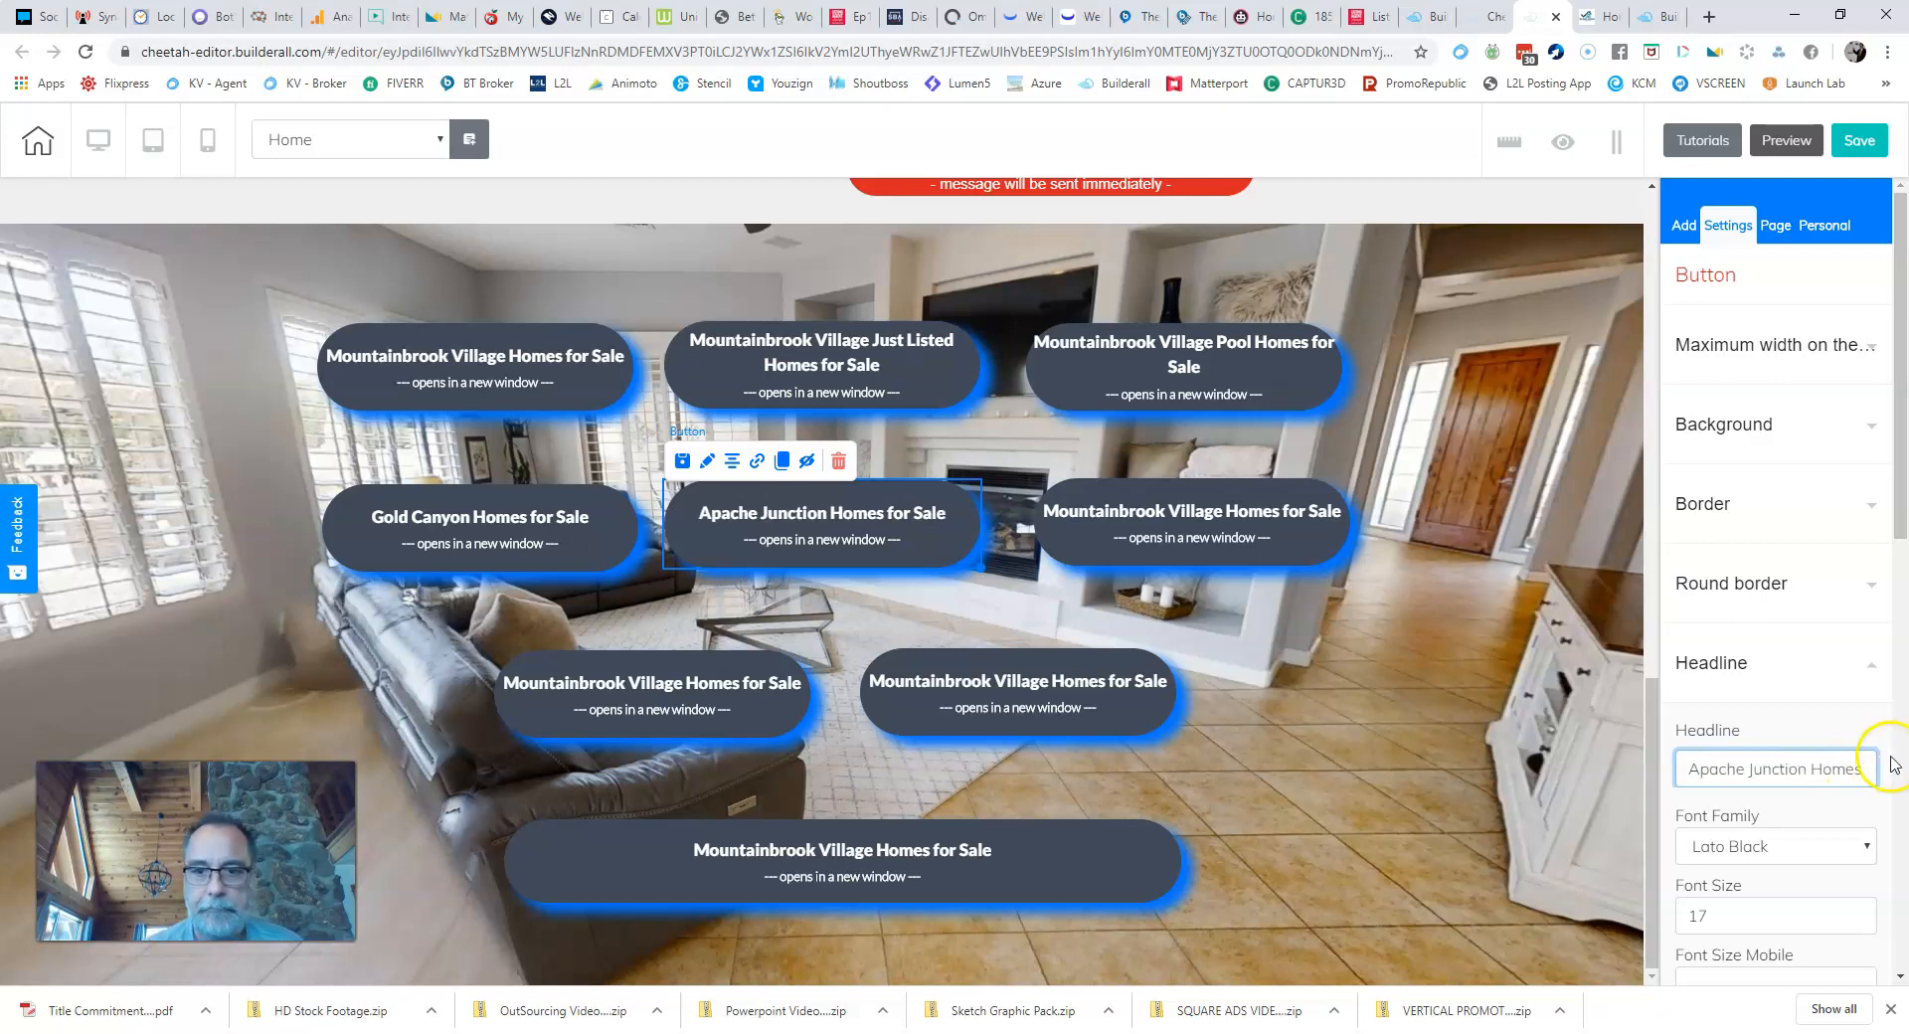
# Step: Change the headline of the second row's third button to "Queen Creek Homes for Sale"
pyautogui.click(1205, 519)
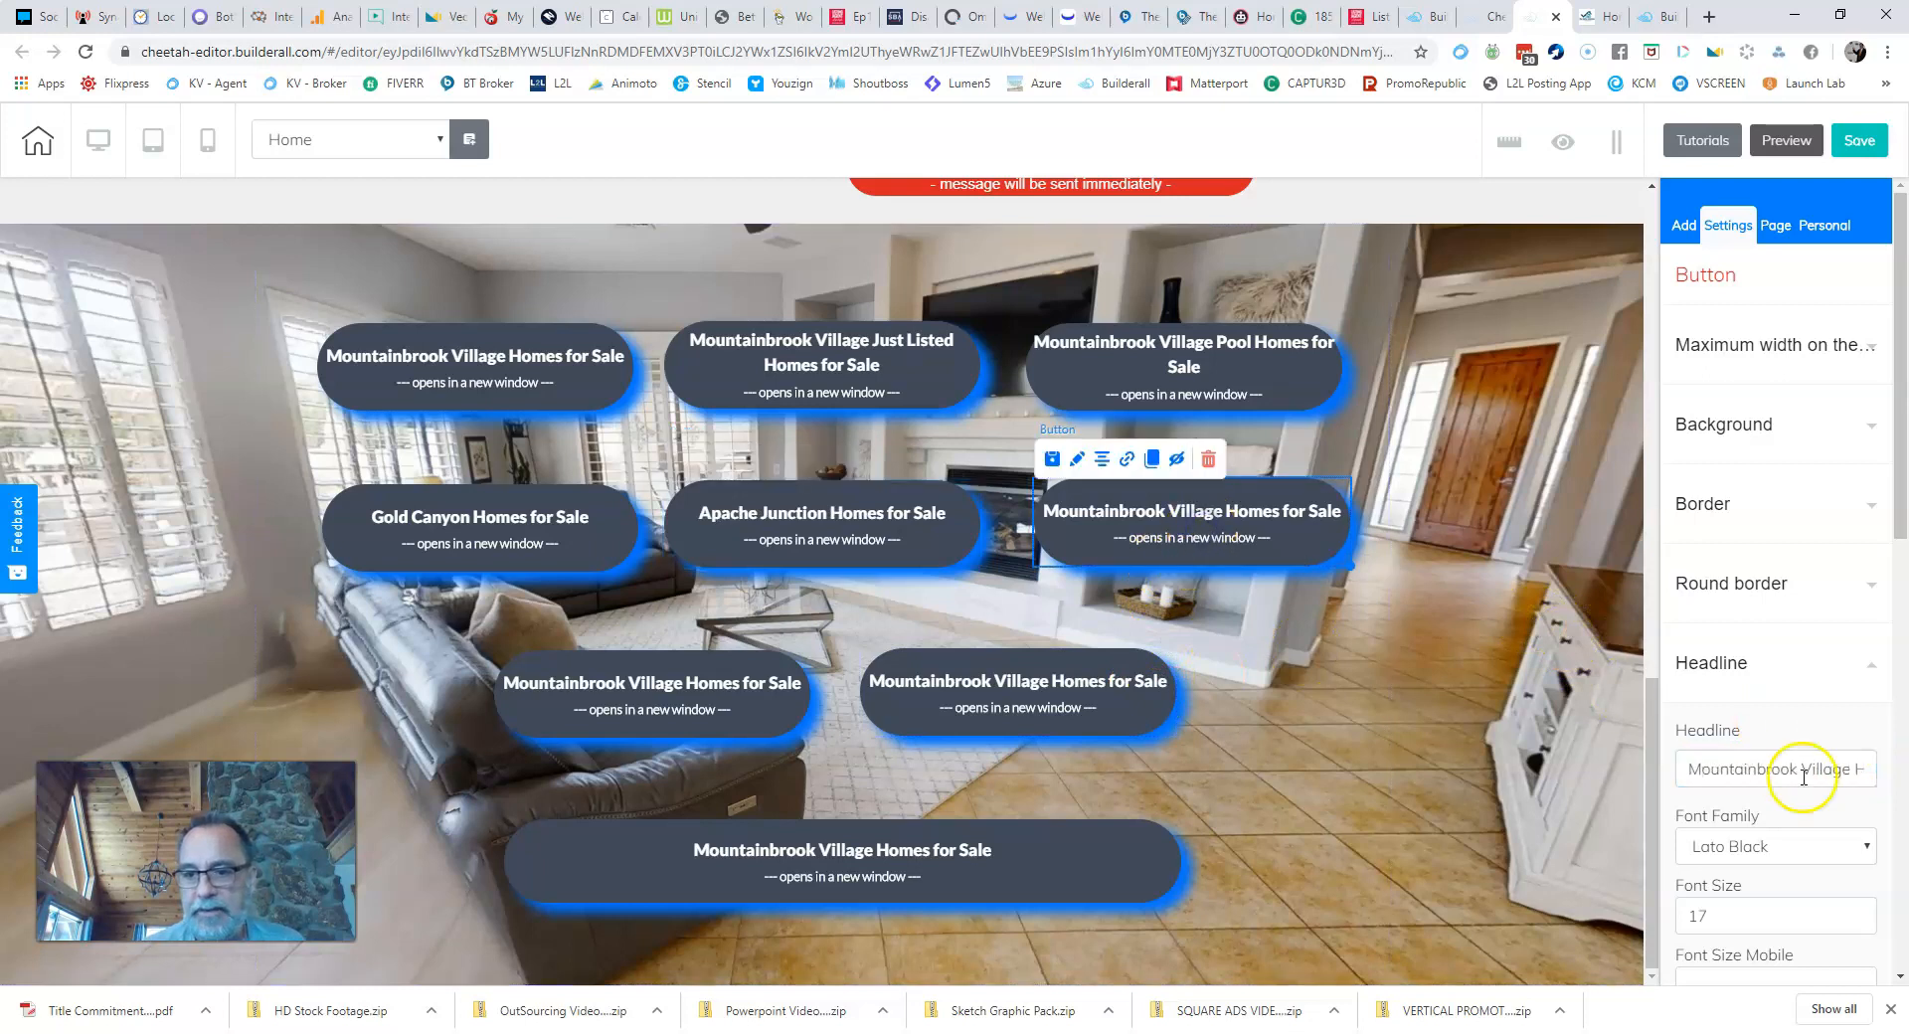
pyautogui.click(1849, 767)
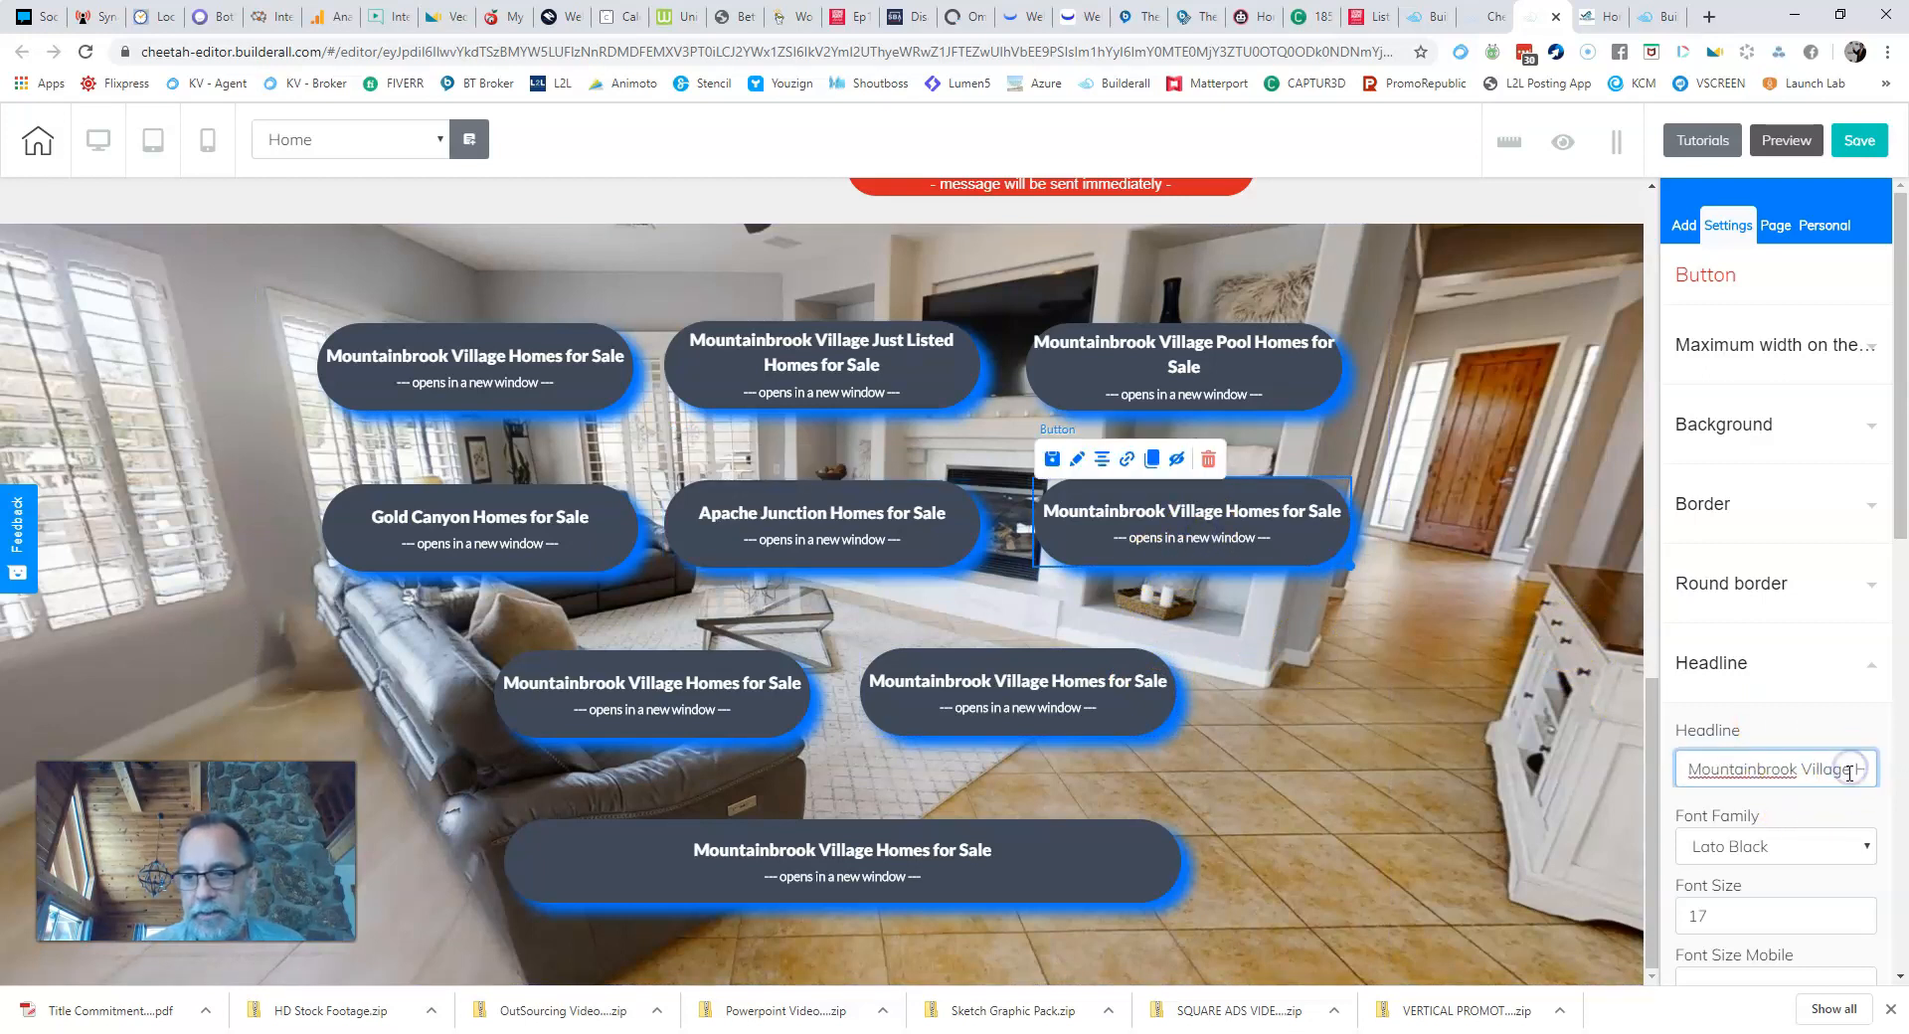
pyautogui.hotkey('ctrl', 'BackSpace')
pyautogui.hotkey('ctrl', 'BackSpace')
pyautogui.write('Queen Creek Homes for')
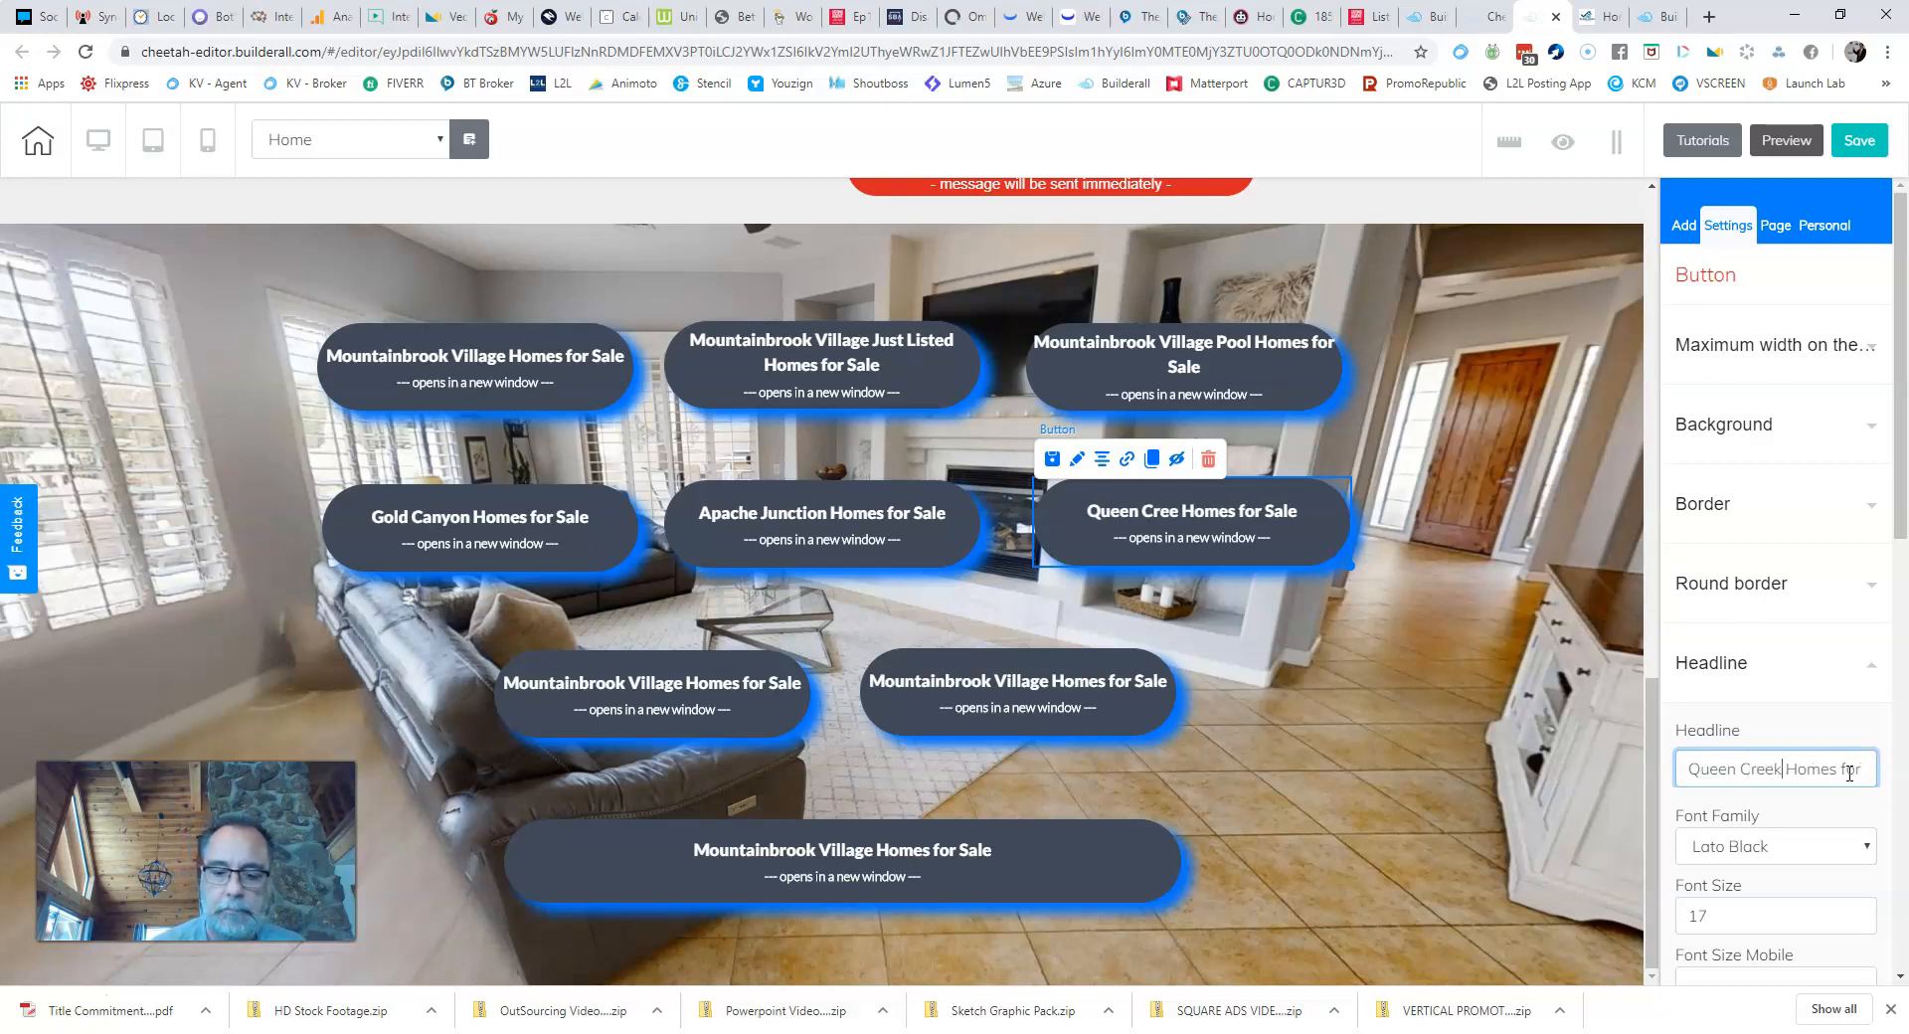
# Step: Following the example site's wording, insert "Your" before the headline of the third row's first button and dismiss the antivirus notice
pyautogui.click(706, 701)
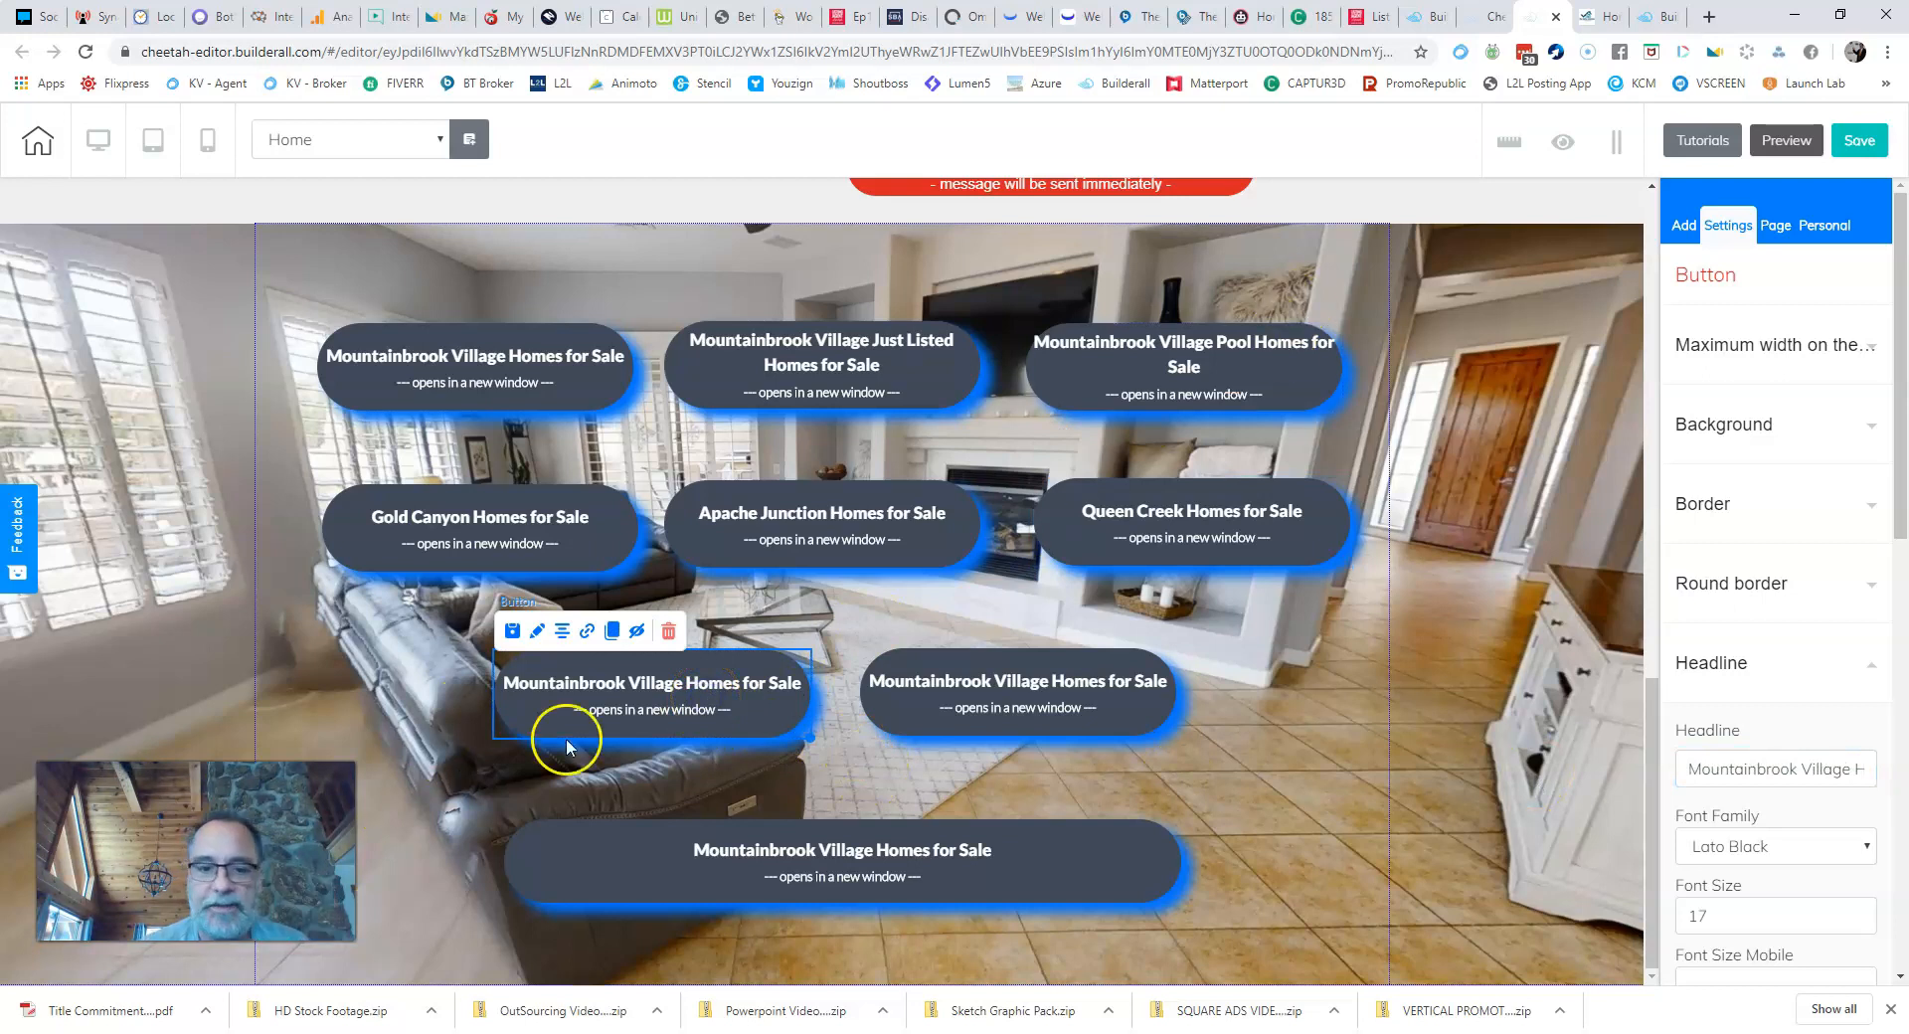
pyautogui.click(1588, 18)
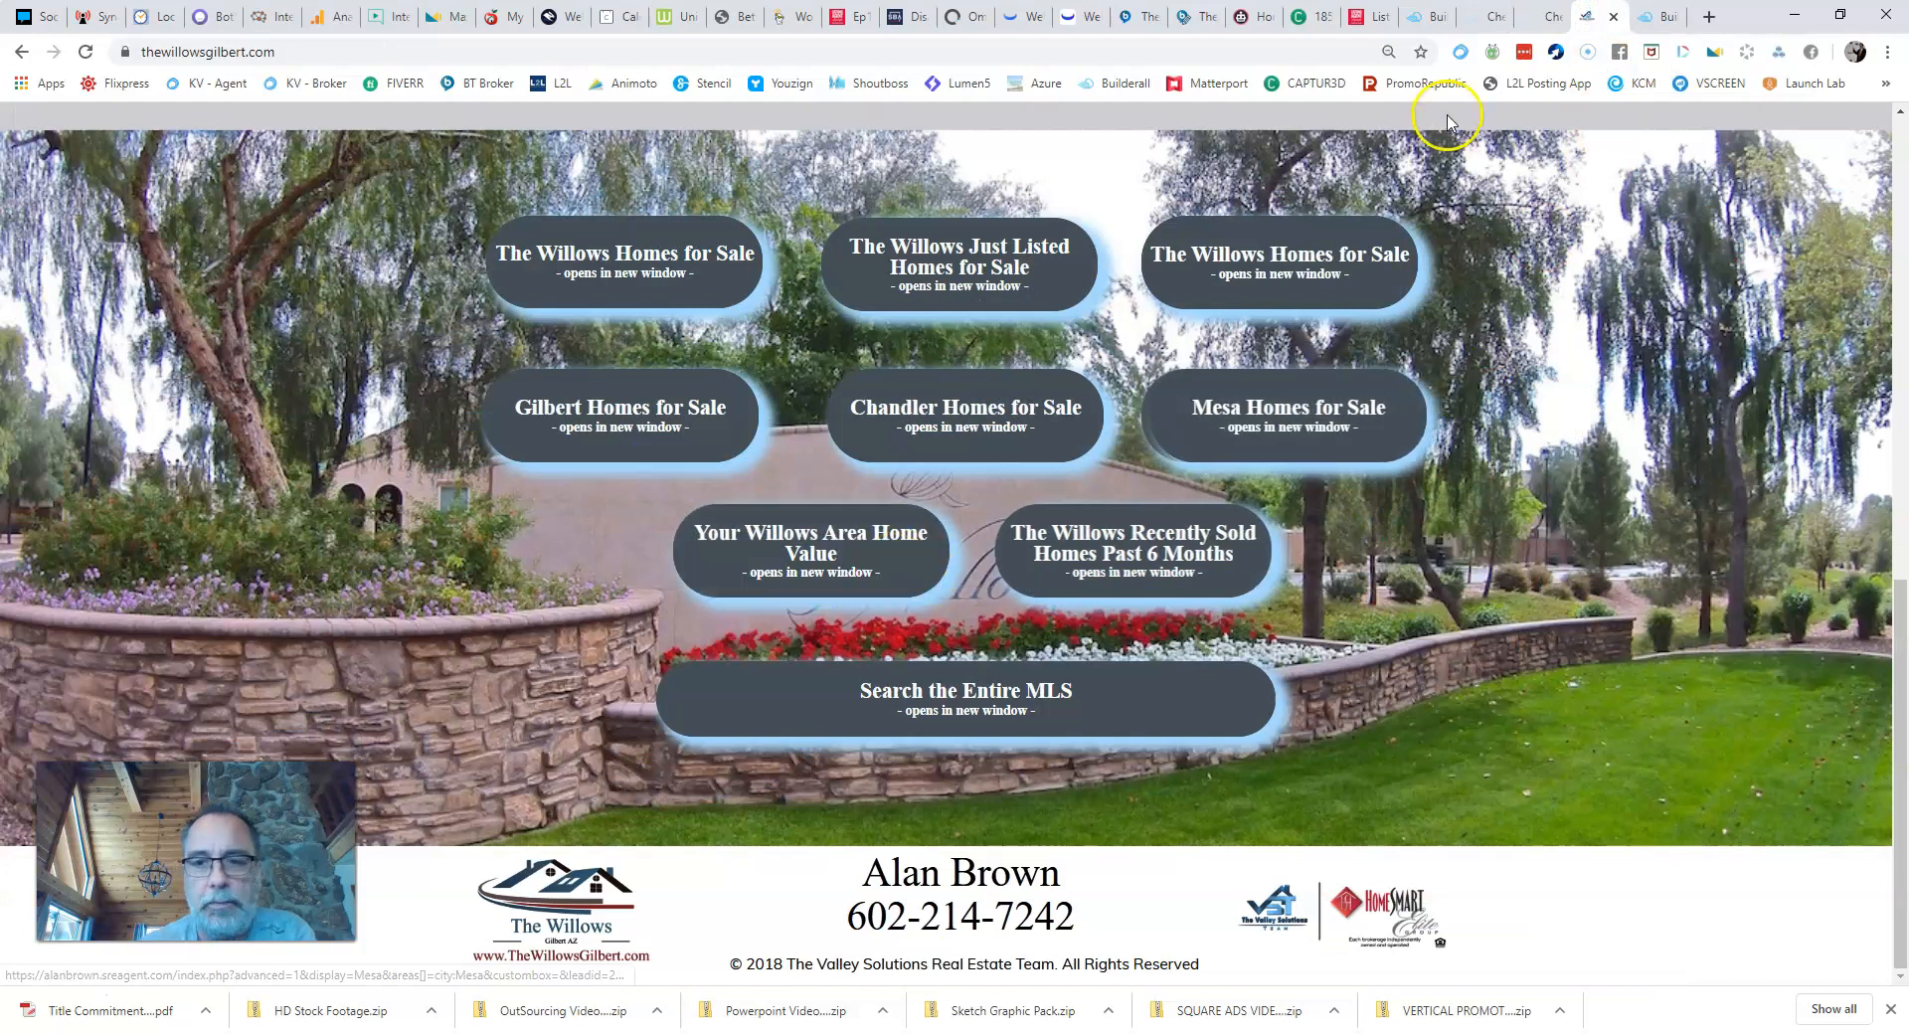
pyautogui.click(1531, 18)
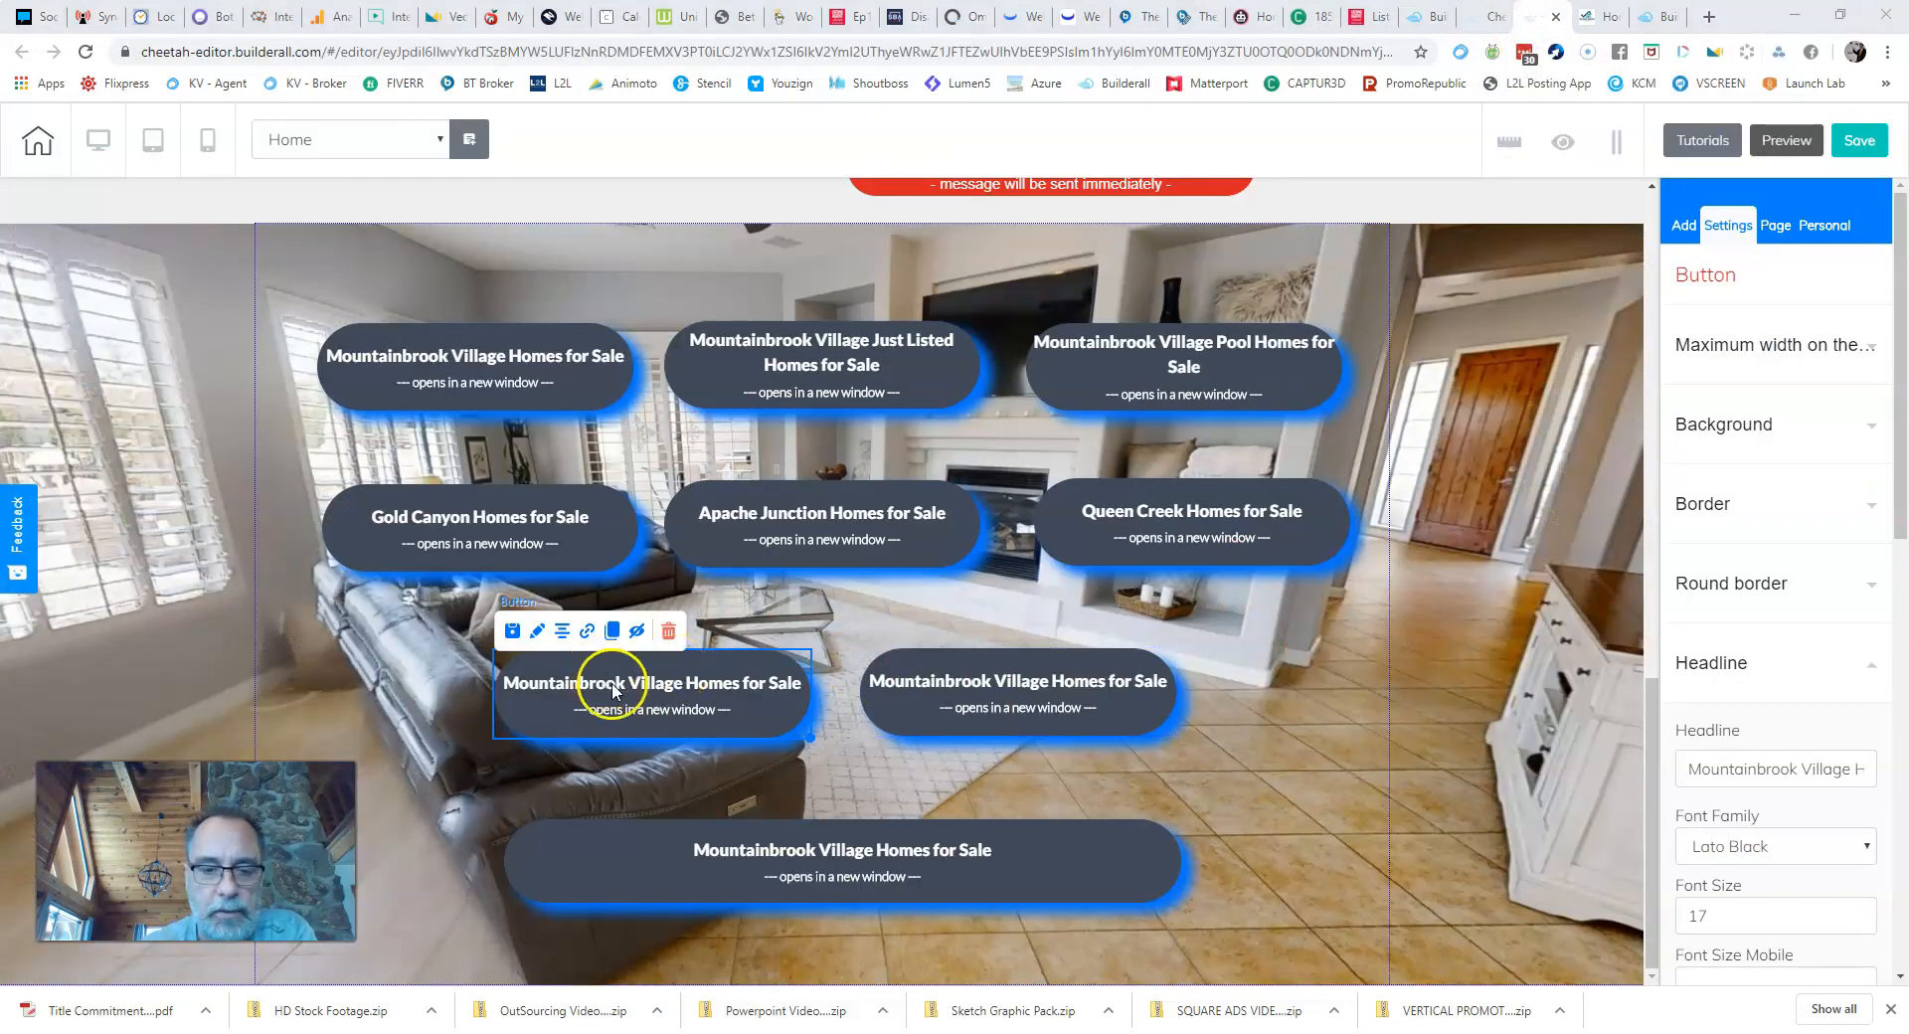
pyautogui.click(612, 685)
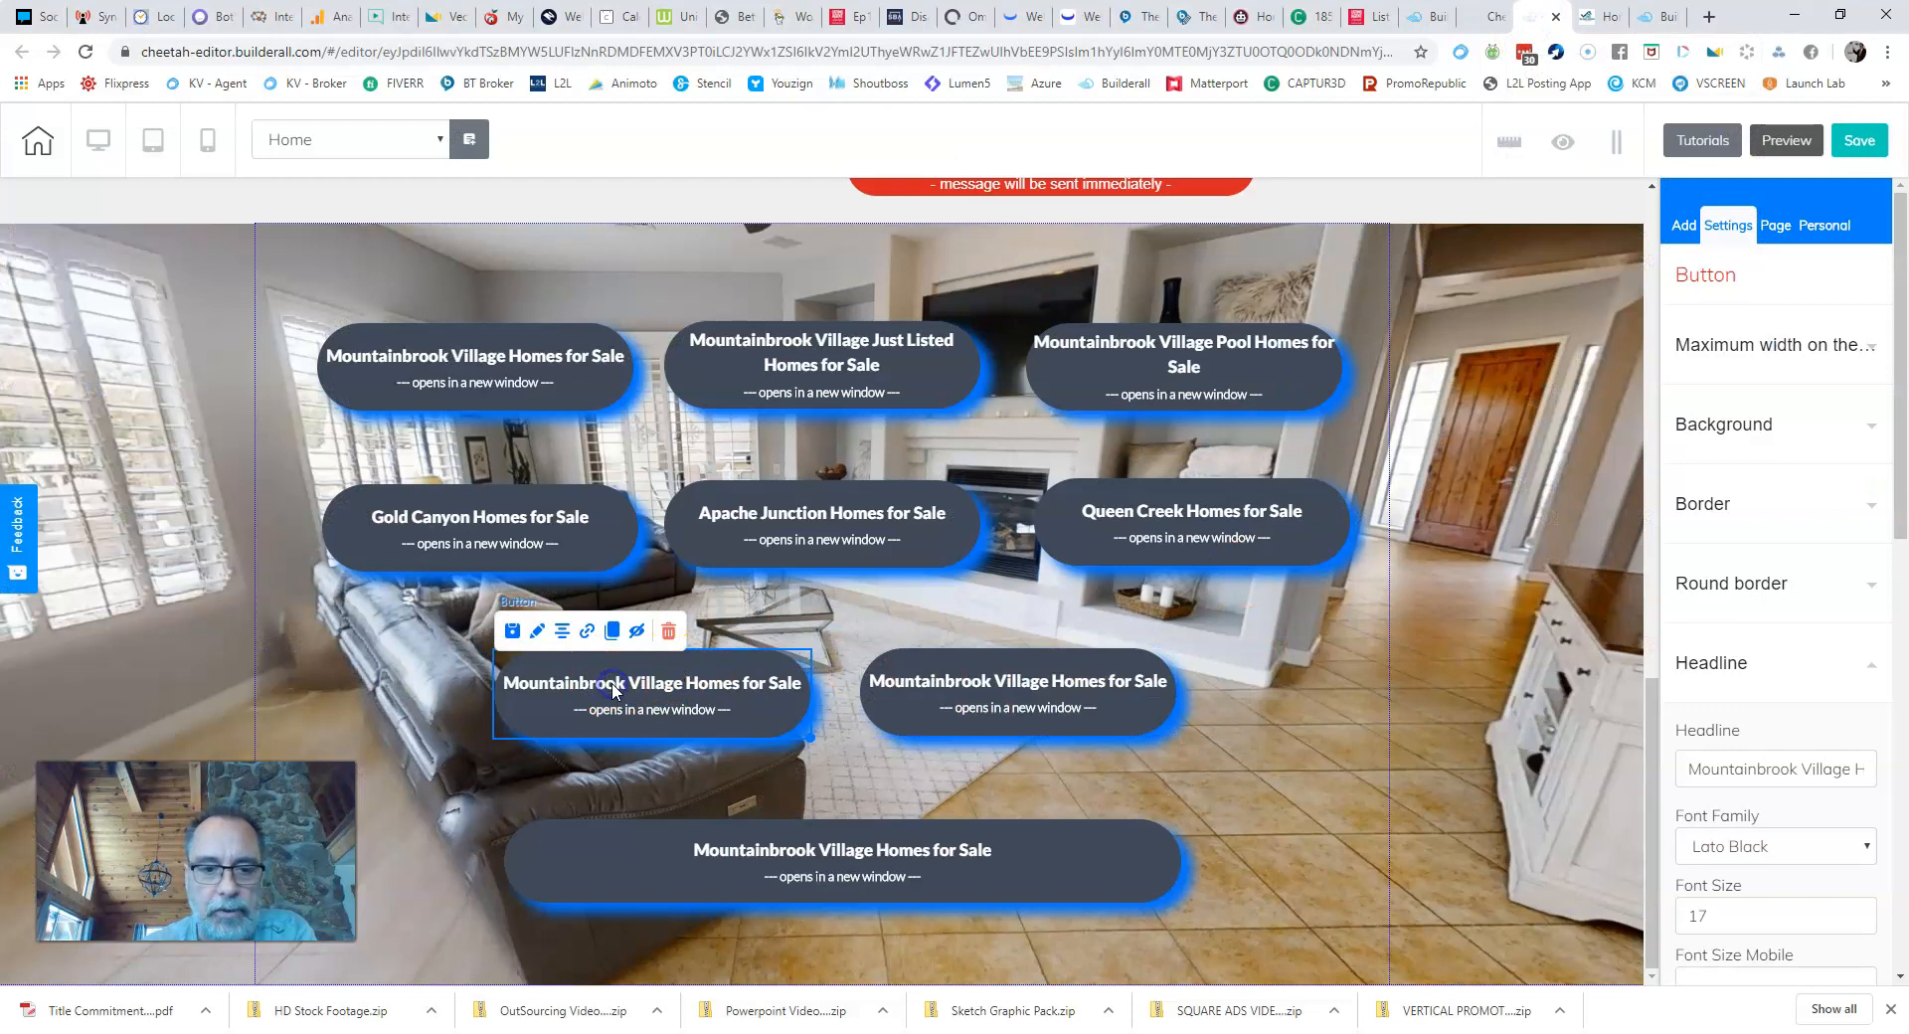
pyautogui.click(1687, 771)
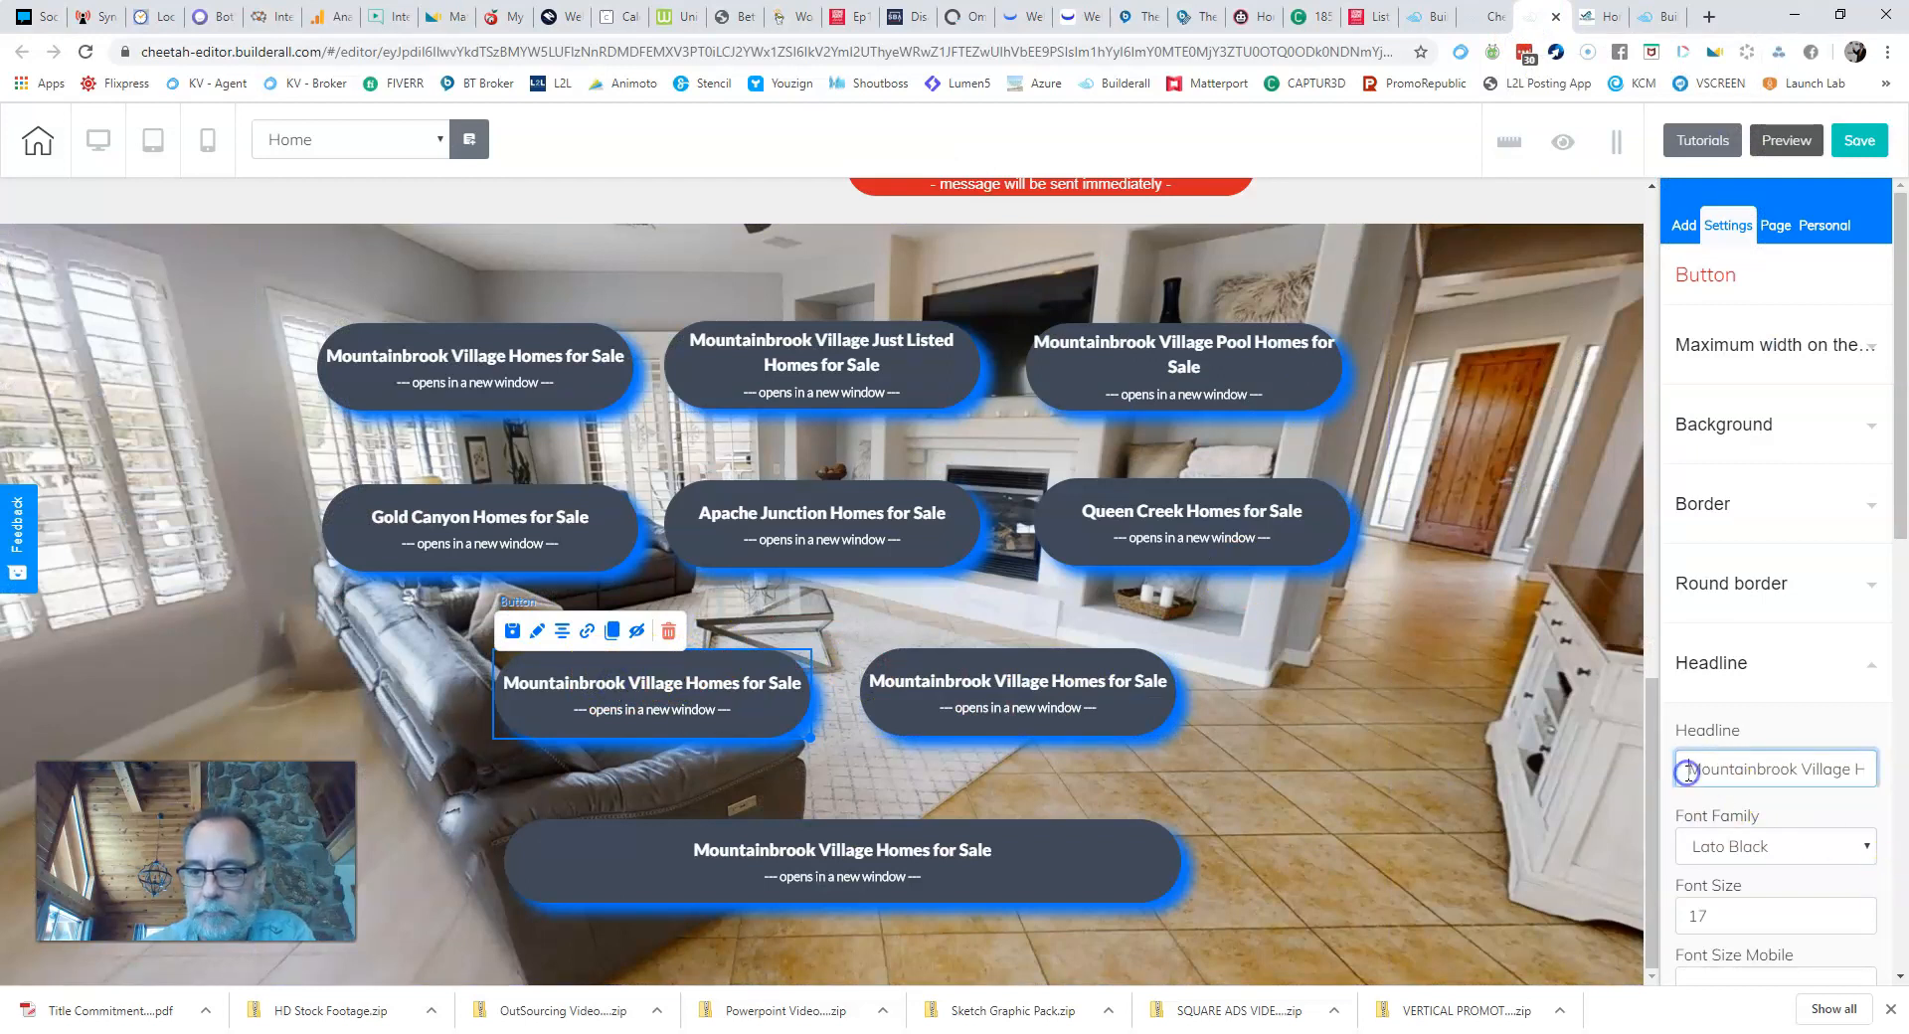
pyautogui.write('Your')
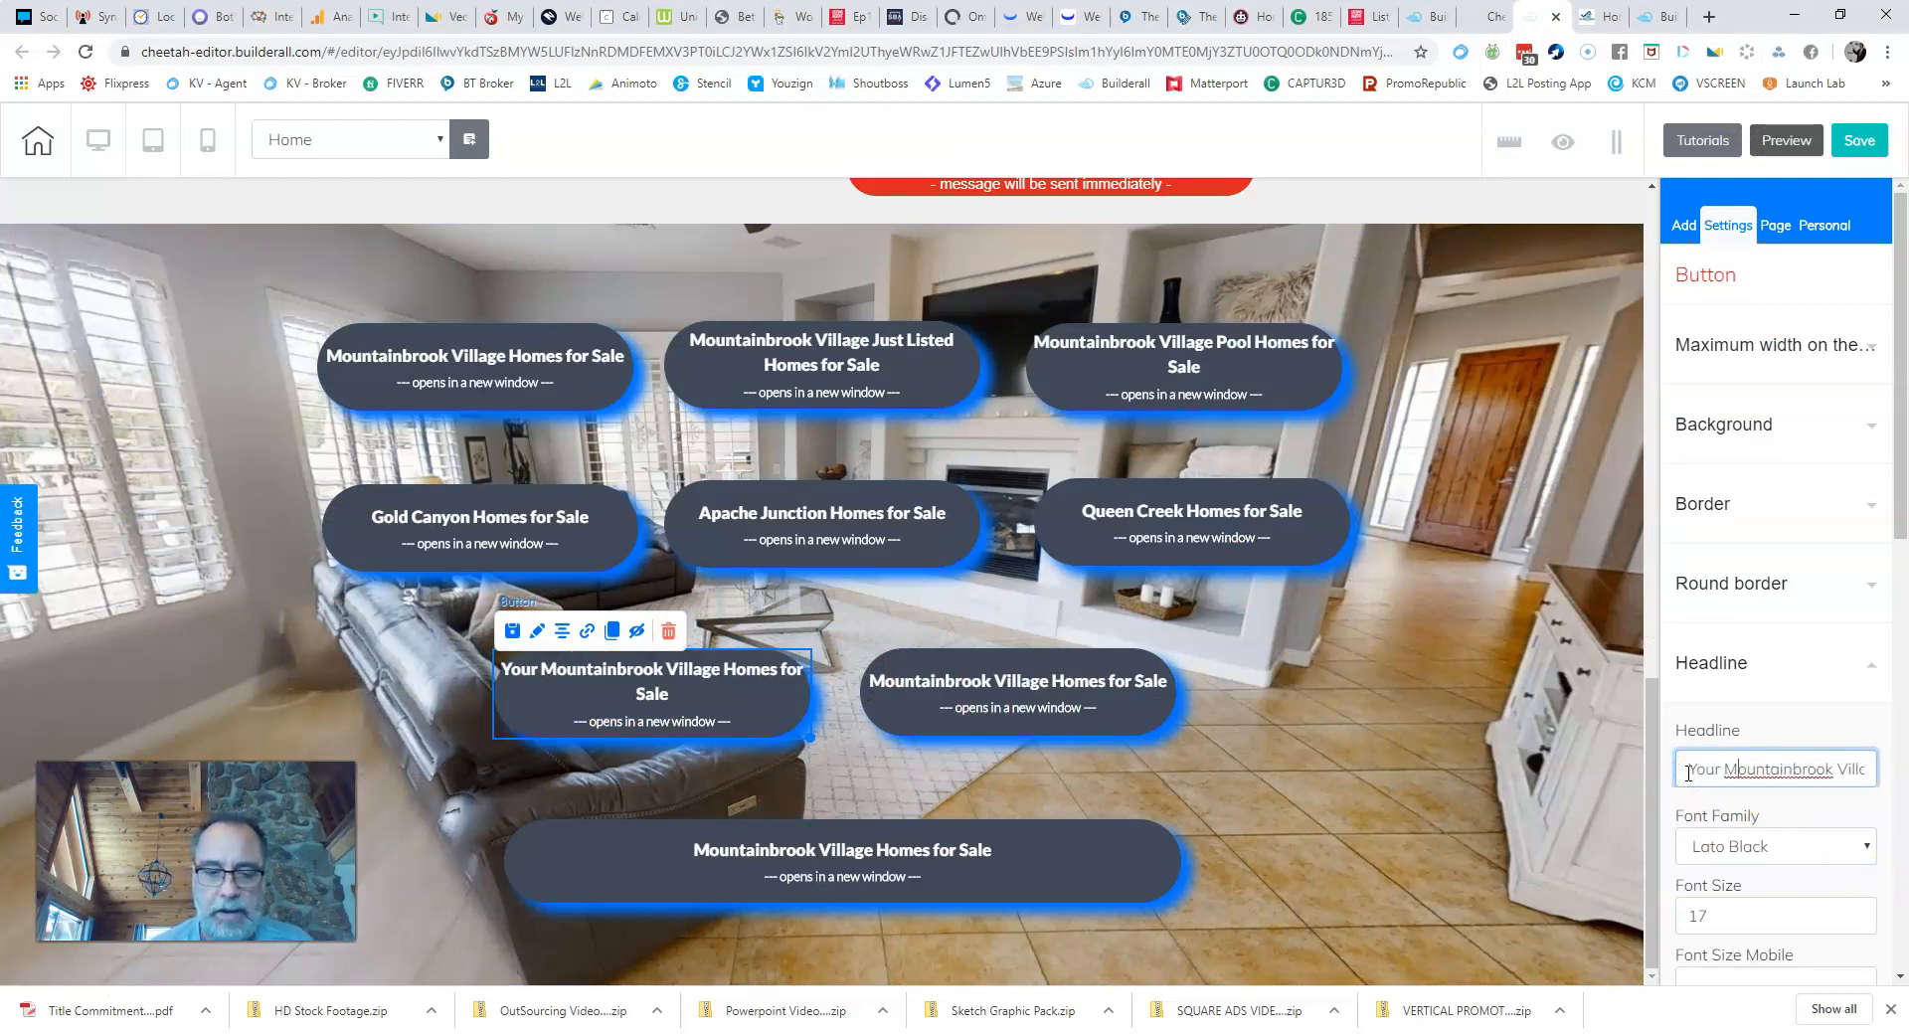
pyautogui.click(1865, 896)
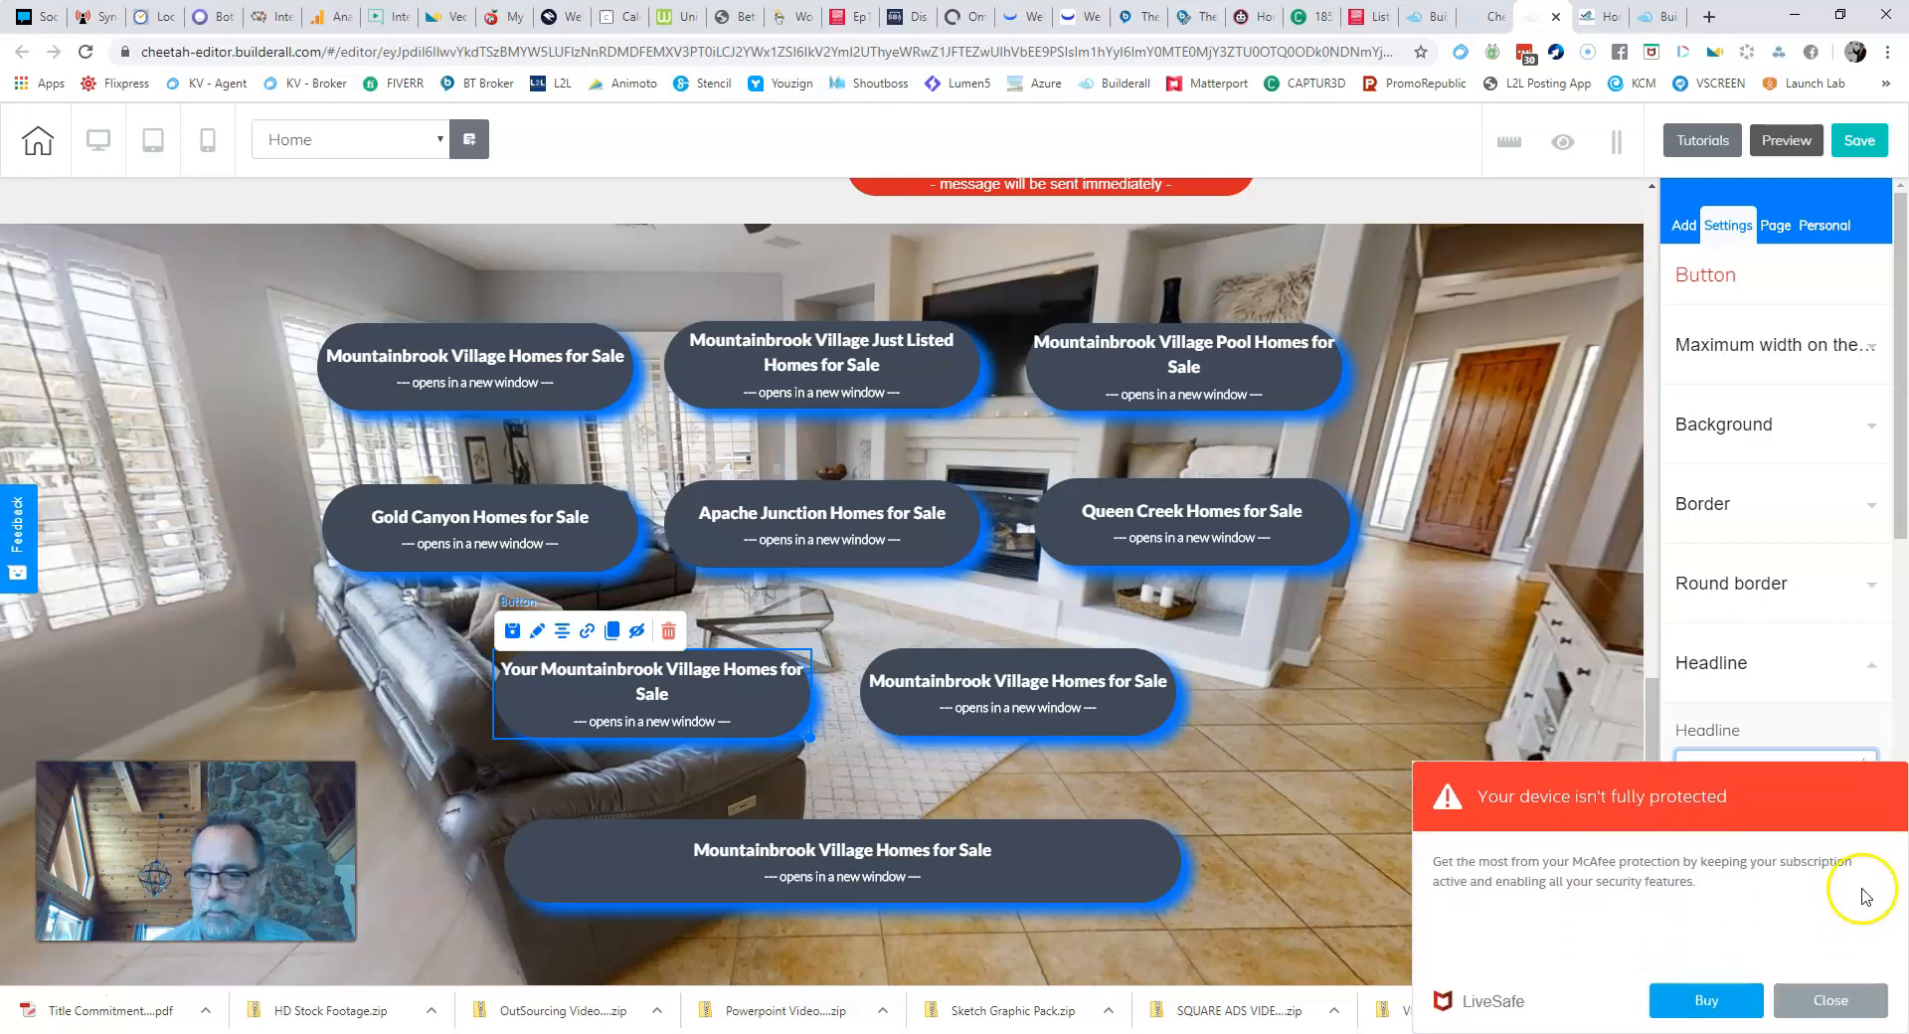
pyautogui.click(1827, 994)
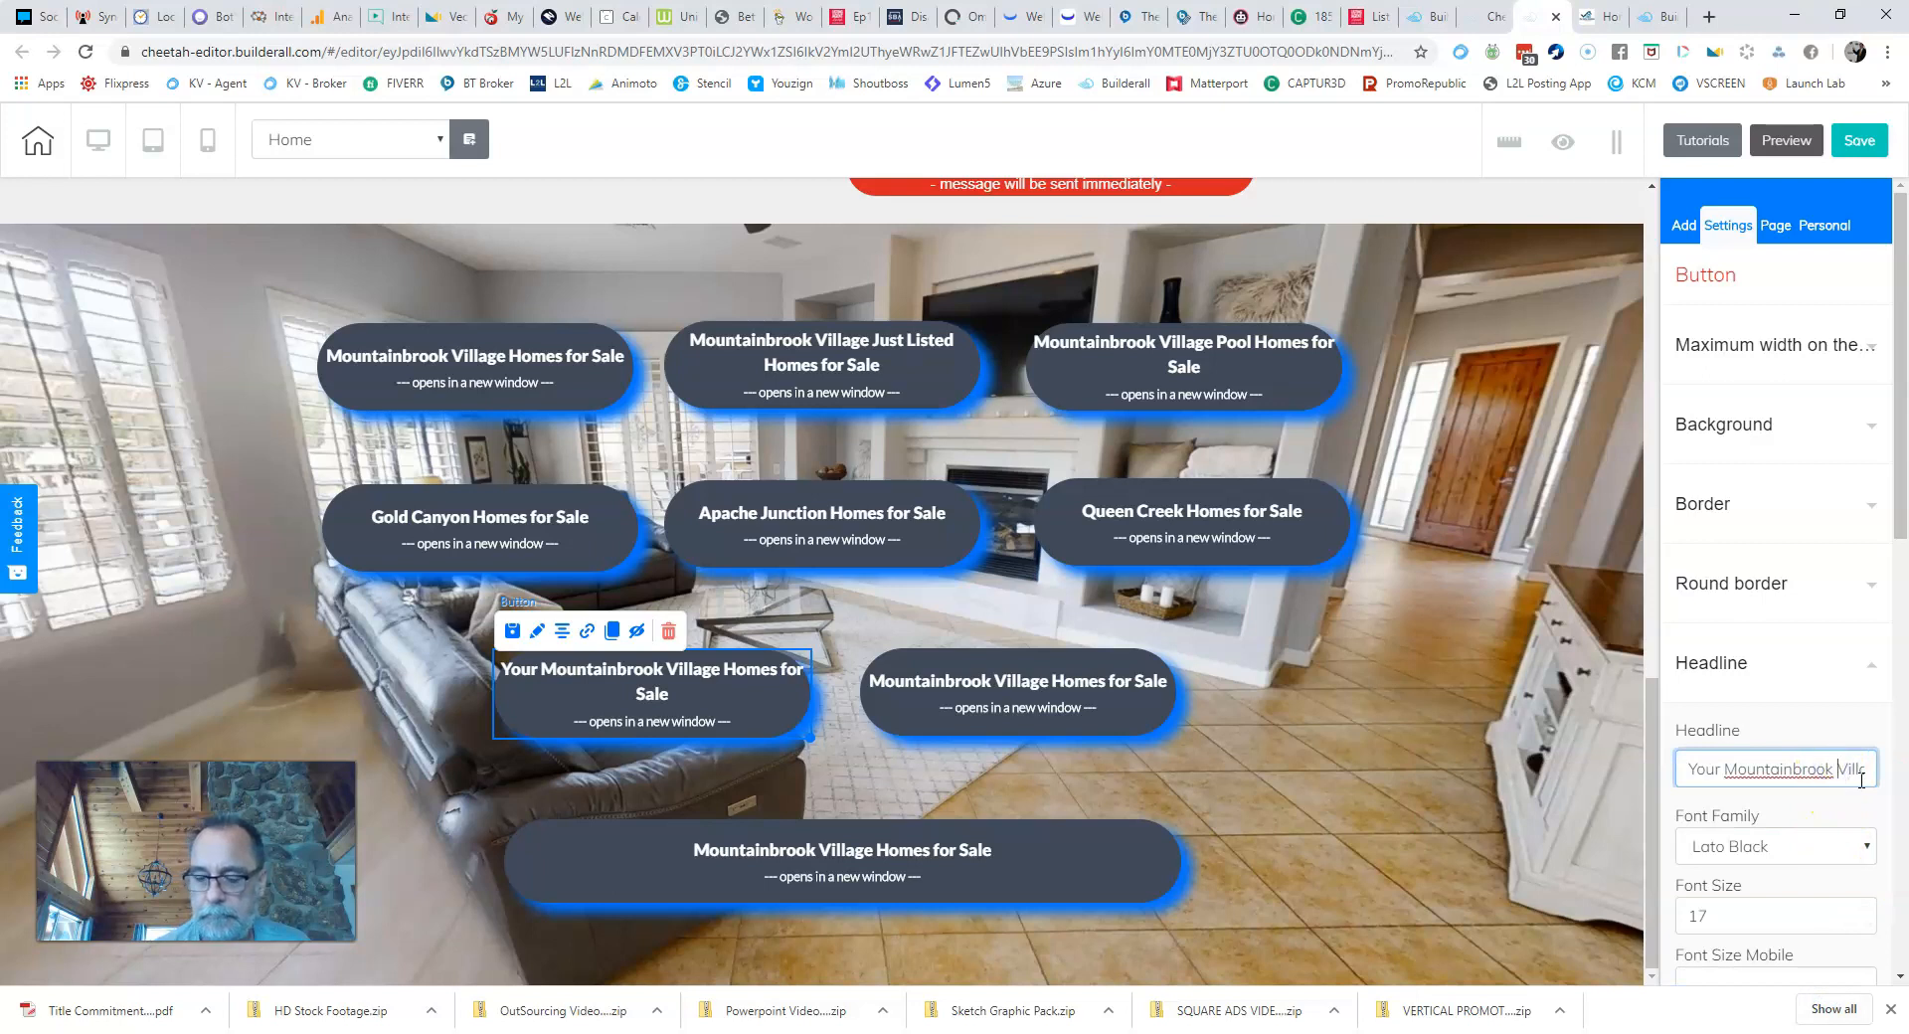
# Step: Change "Homes" to "Home Value" in the headline of the third row's first button
pyautogui.press('Right')
pyautogui.press('Right')
pyautogui.press('Right')
pyautogui.press('Right')
pyautogui.press('Right')
pyautogui.press('Right')
pyautogui.press('Right')
pyautogui.press('Right')
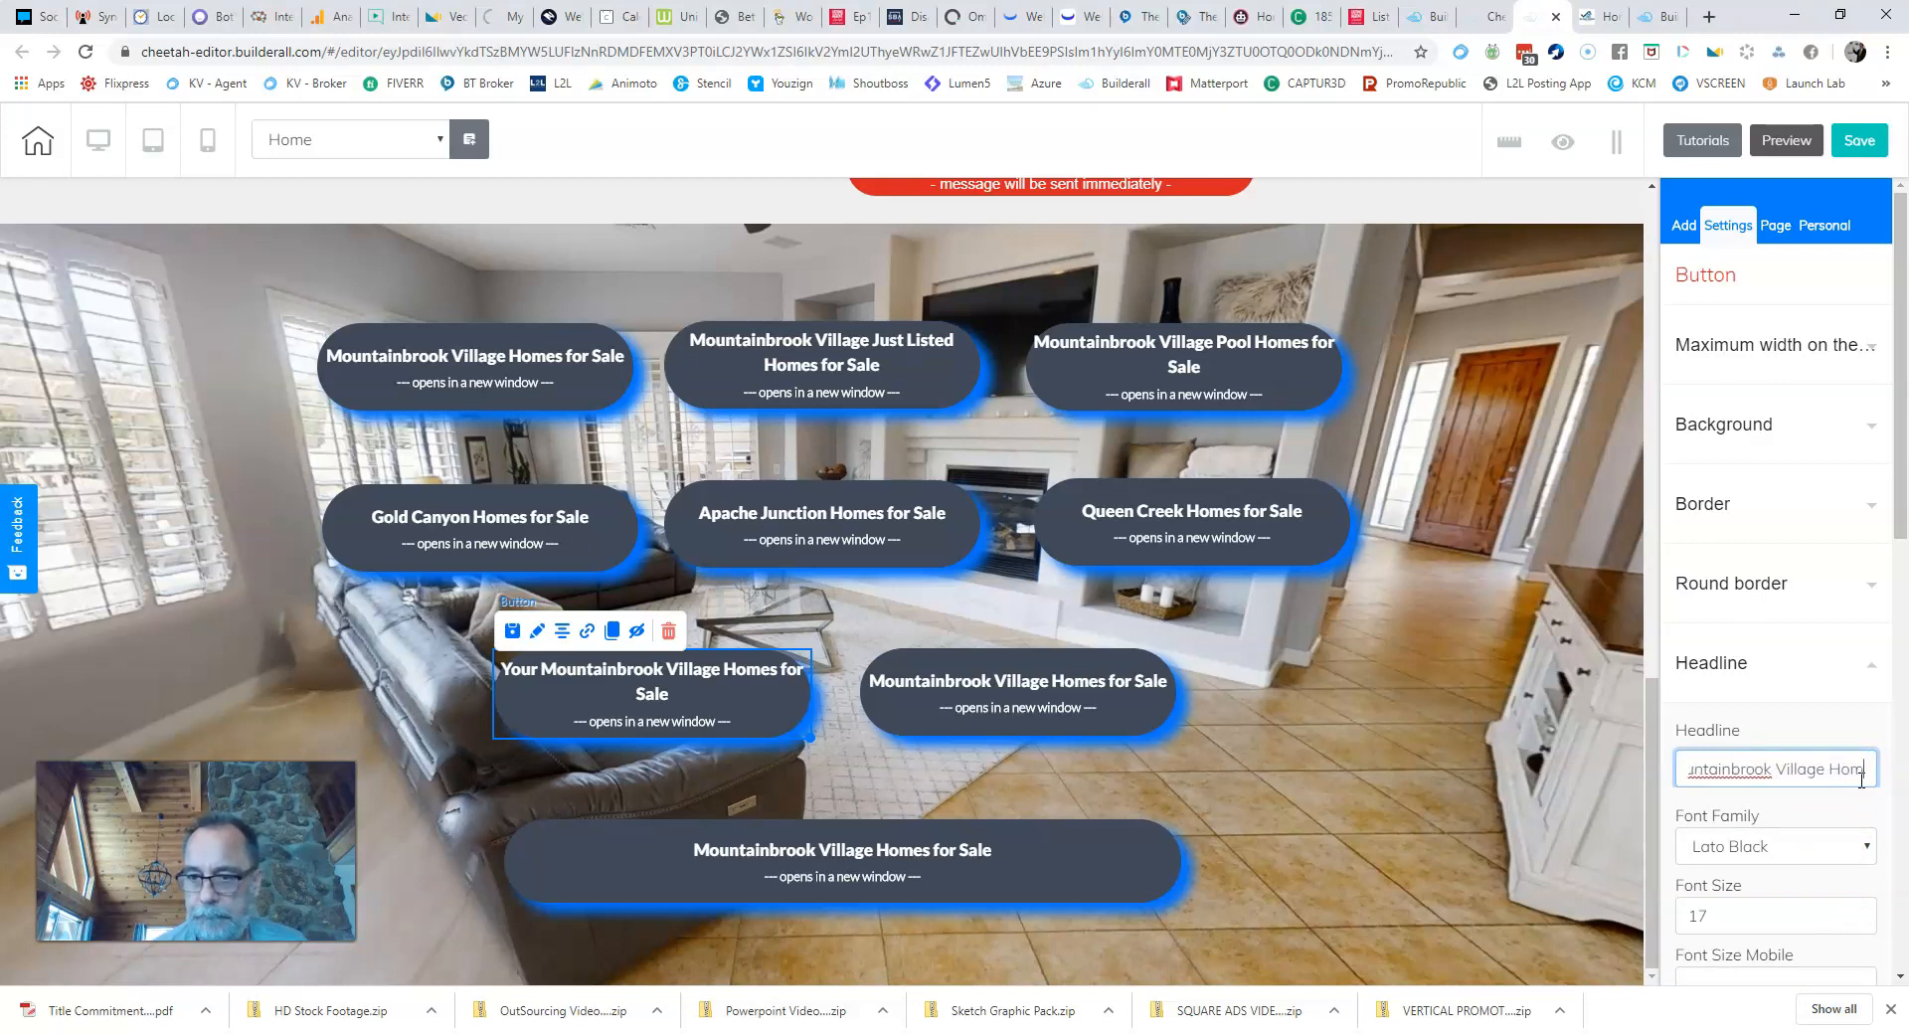
pyautogui.press('Delete')
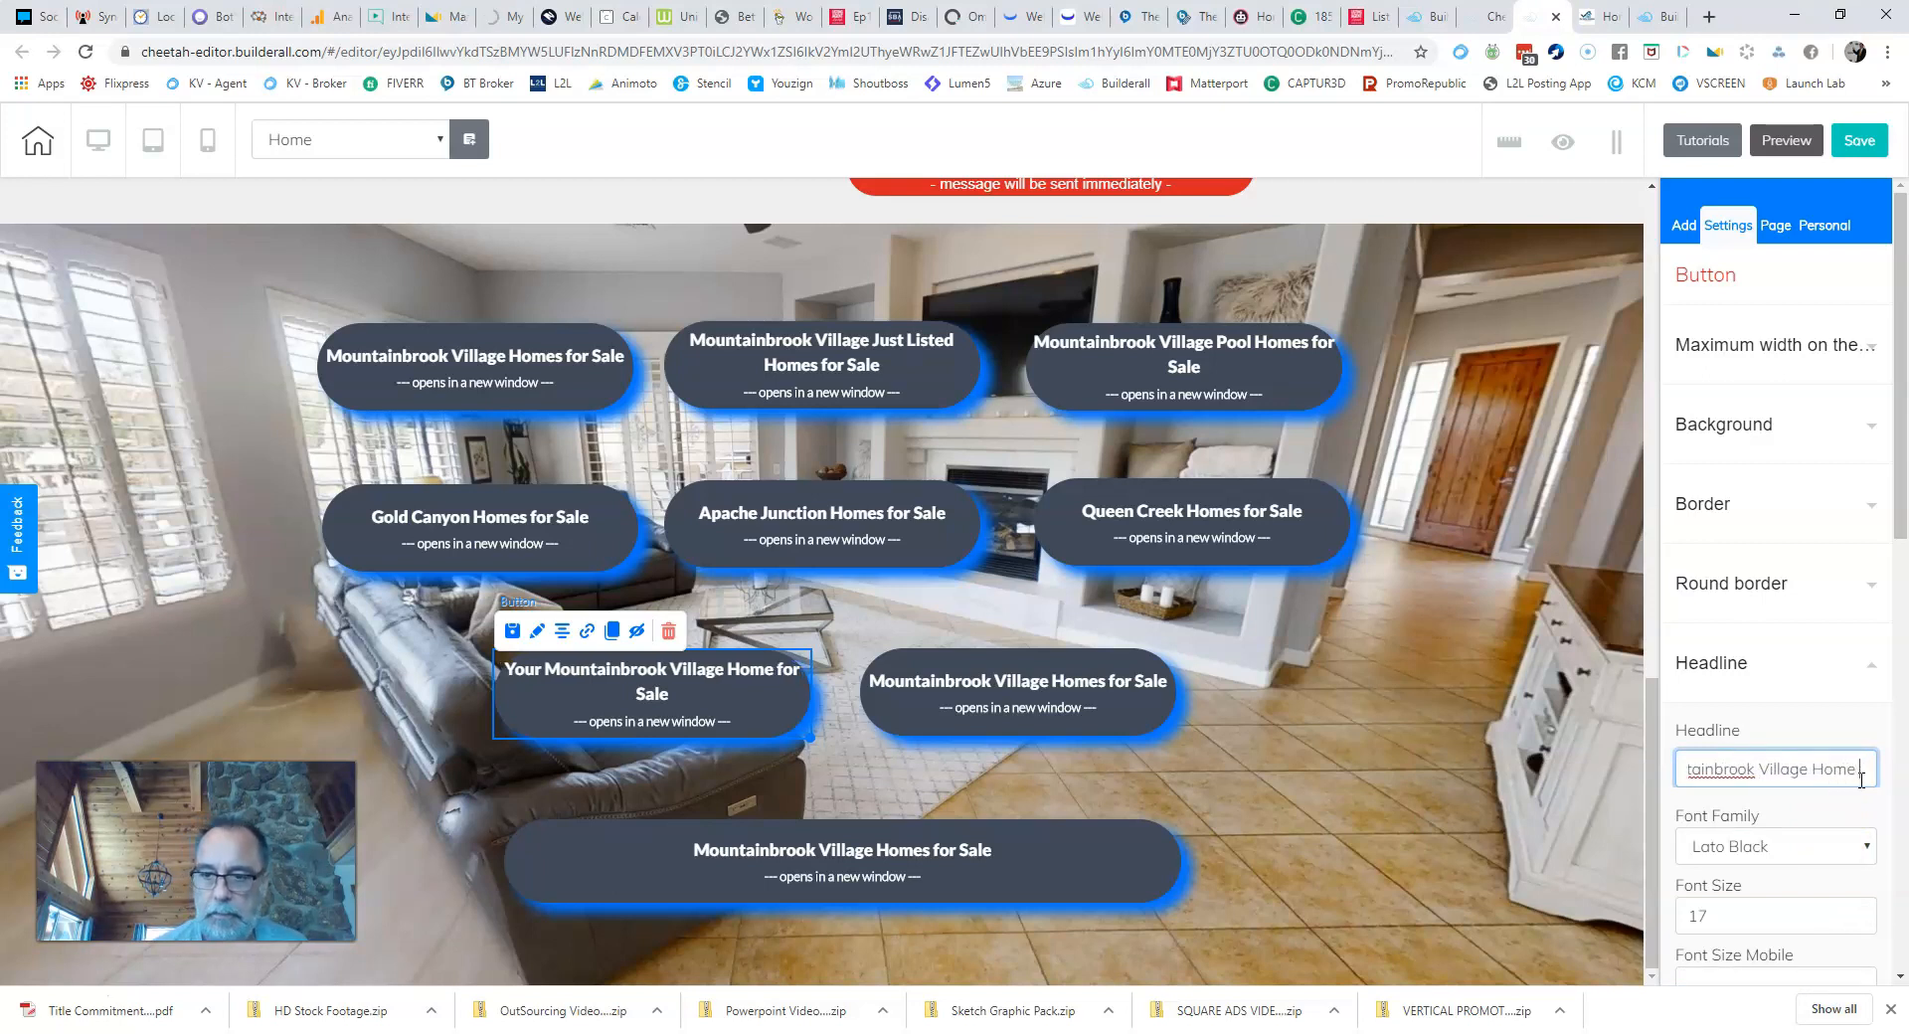
pyautogui.write('Value')
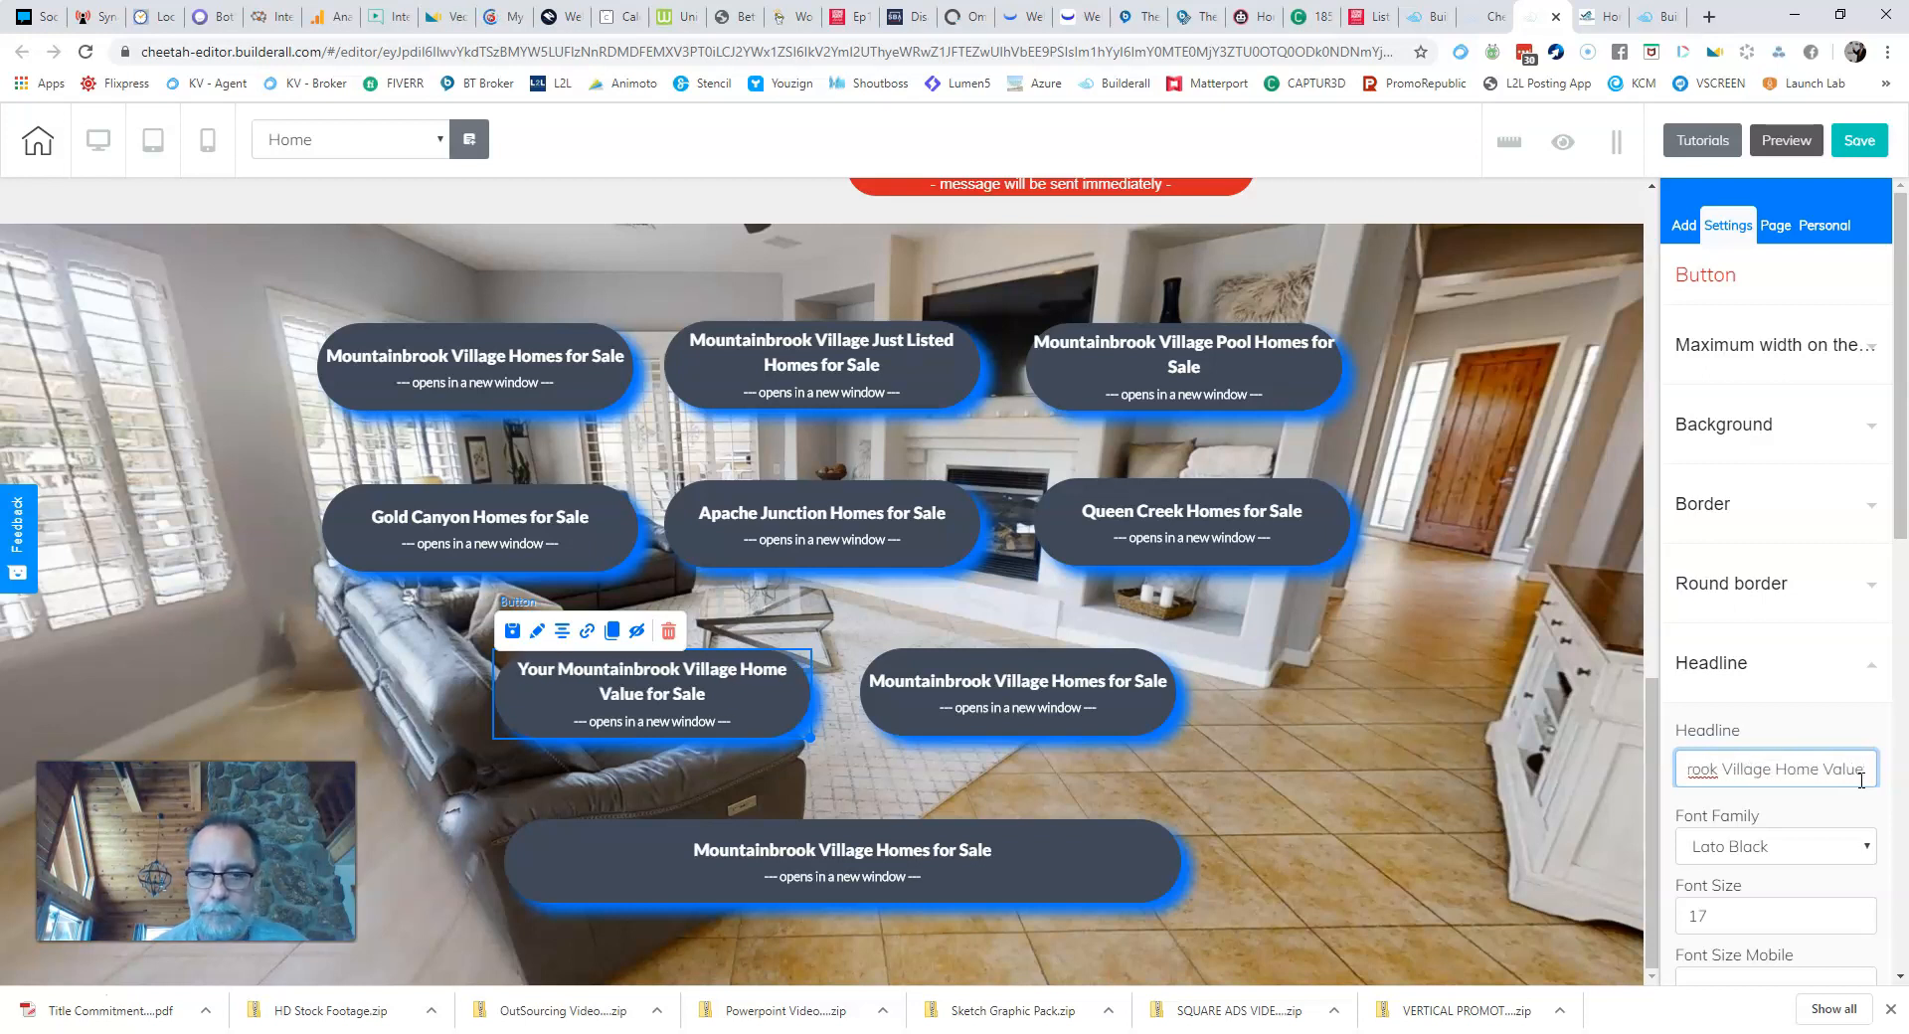
# Step: Remove "for Sale" from the end of the "Your Mountainbrook Village Home Value" headline, keeping the button itself
pyautogui.press('Delete')
pyautogui.press('Delete')
pyautogui.press('Delete')
pyautogui.press('Delete')
pyautogui.press('Delete')
pyautogui.press('Delete')
pyautogui.press('Delete')
pyautogui.press('Delete')
pyautogui.press('Delete')
pyautogui.press('Delete')
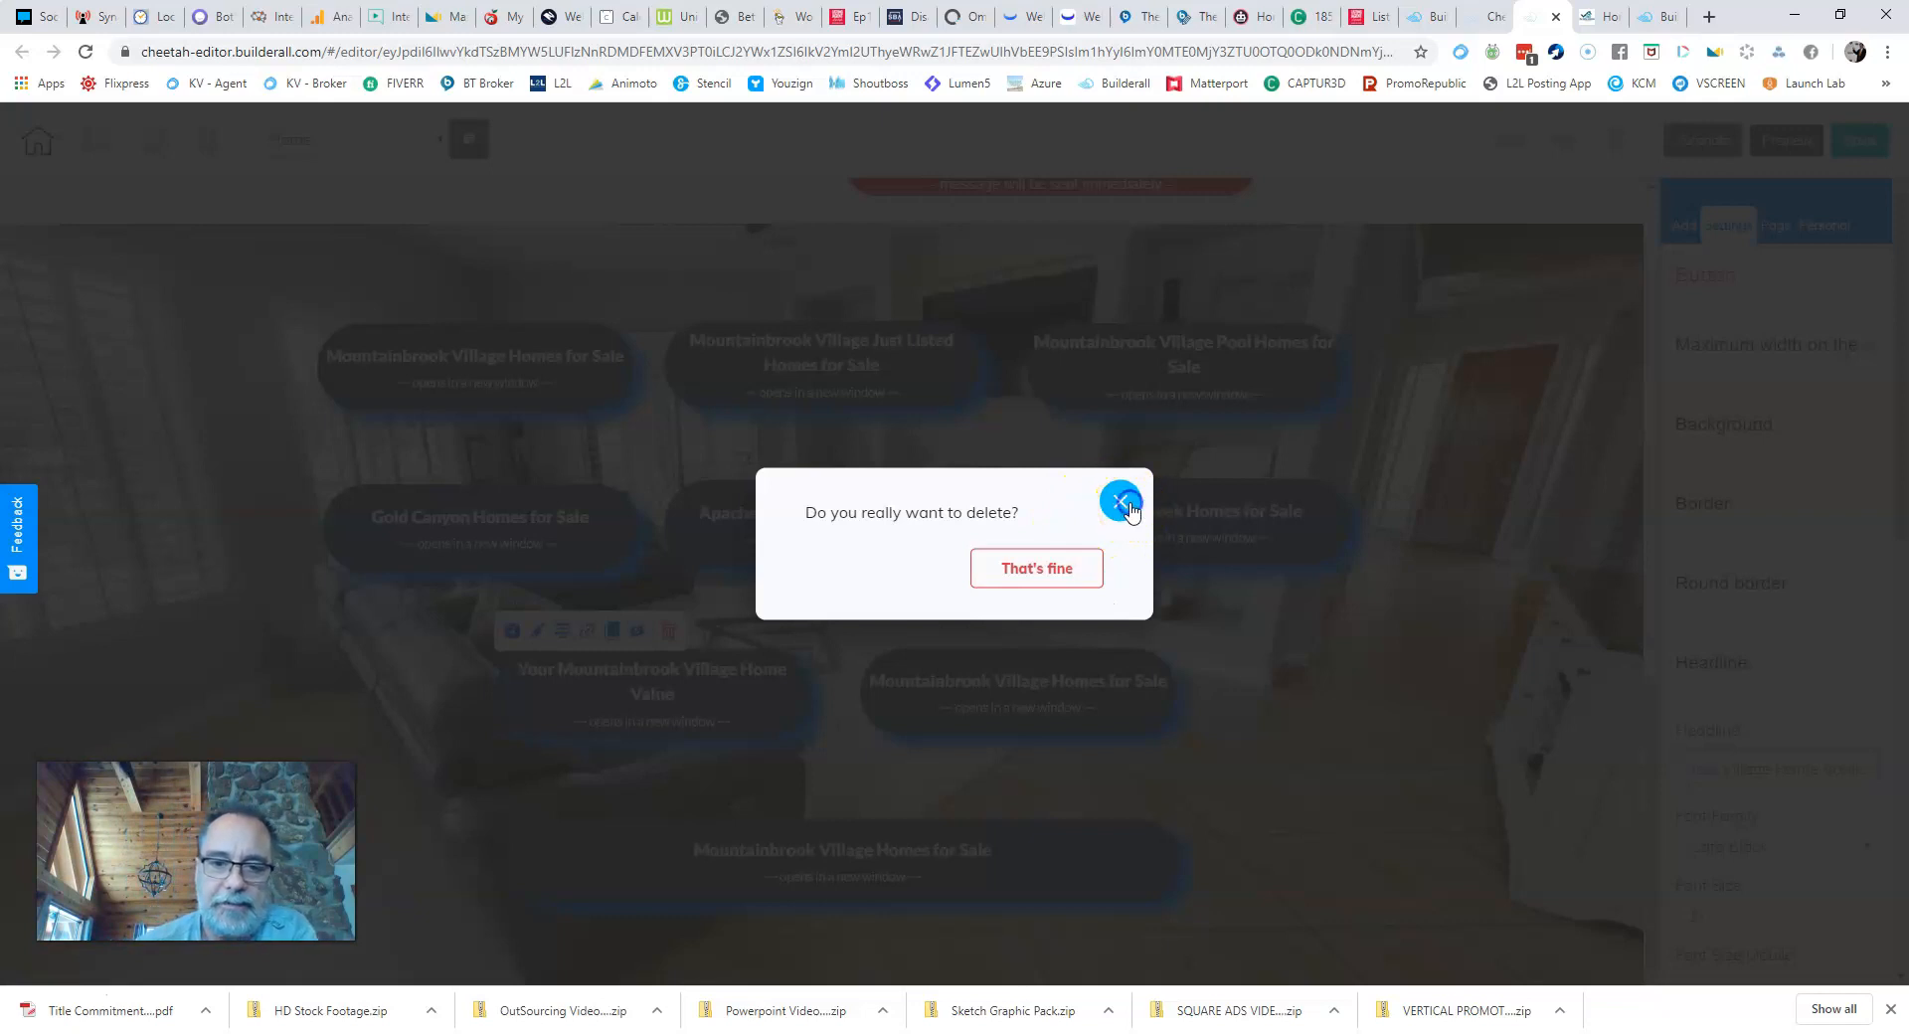
pyautogui.click(1122, 502)
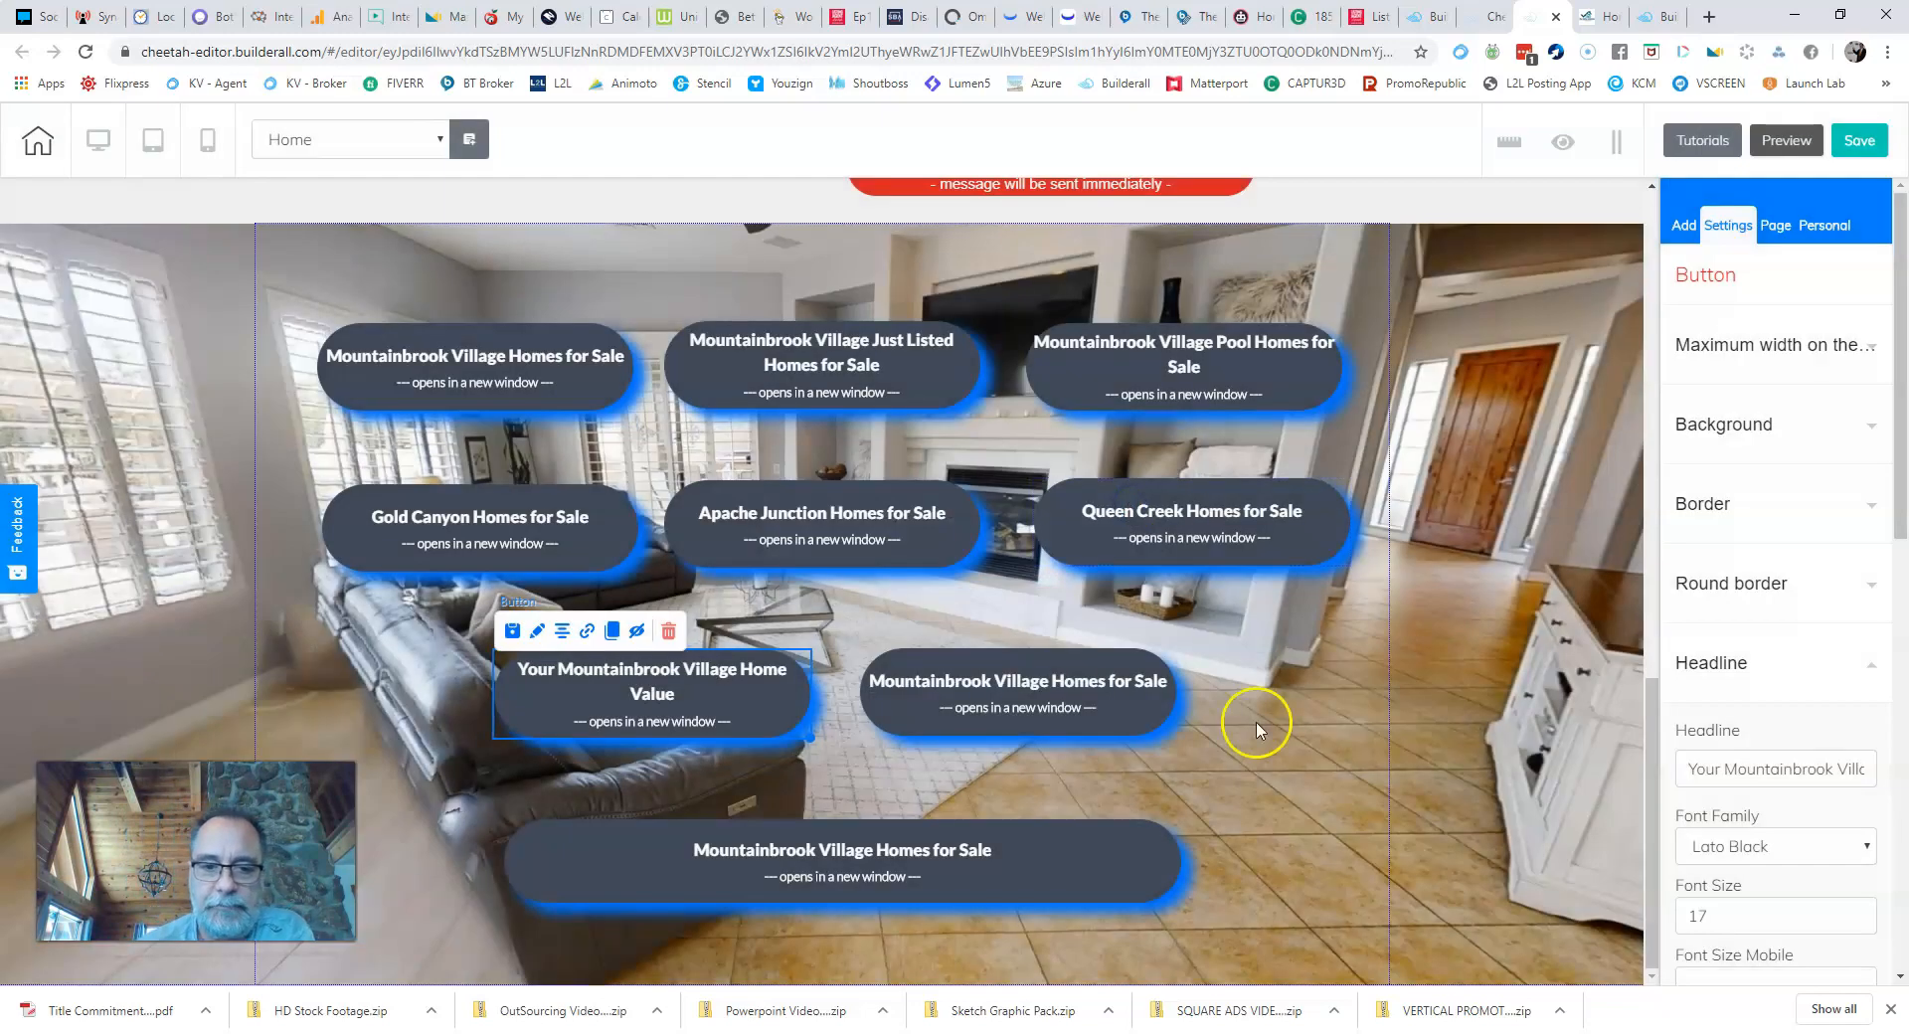
# Step: Change the headline of the third row's second button to "Mountainbrook Village Past 6 Months Homes Sold", keeping the button itself
pyautogui.click(1072, 706)
pyautogui.click(1807, 771)
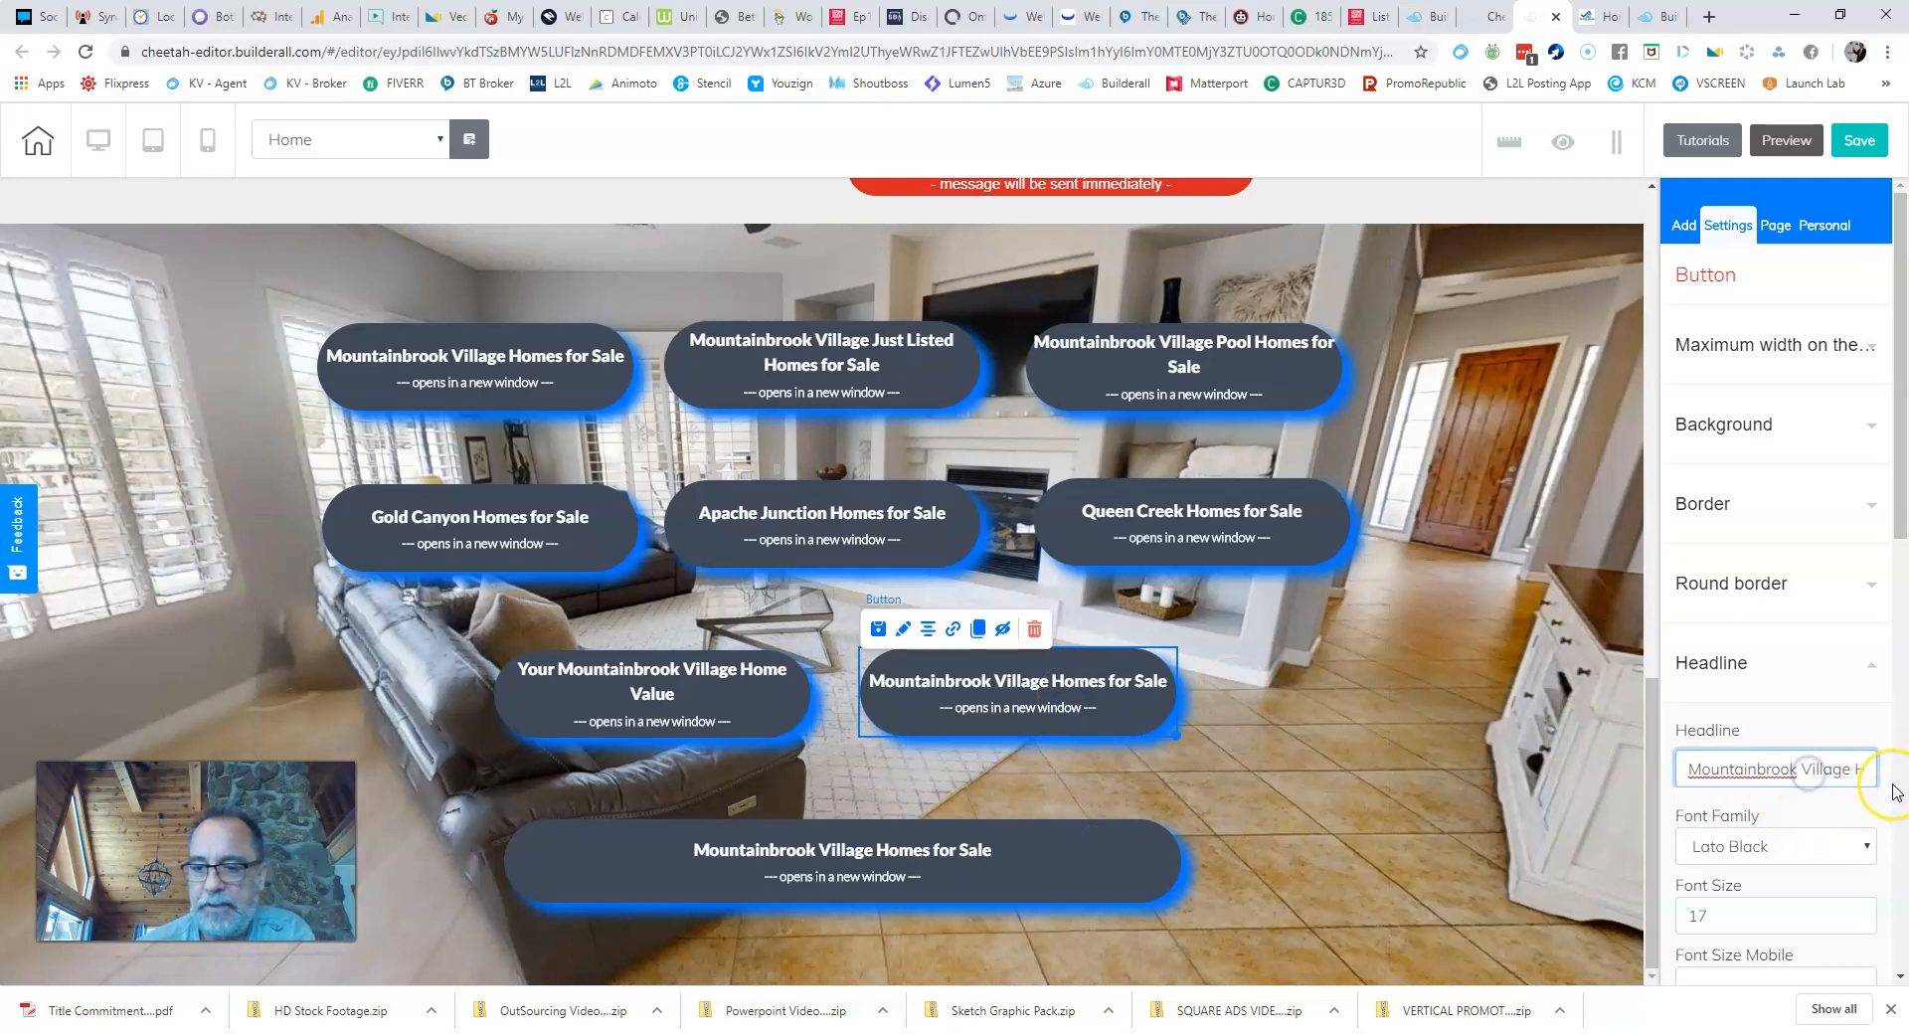
pyautogui.write('S')
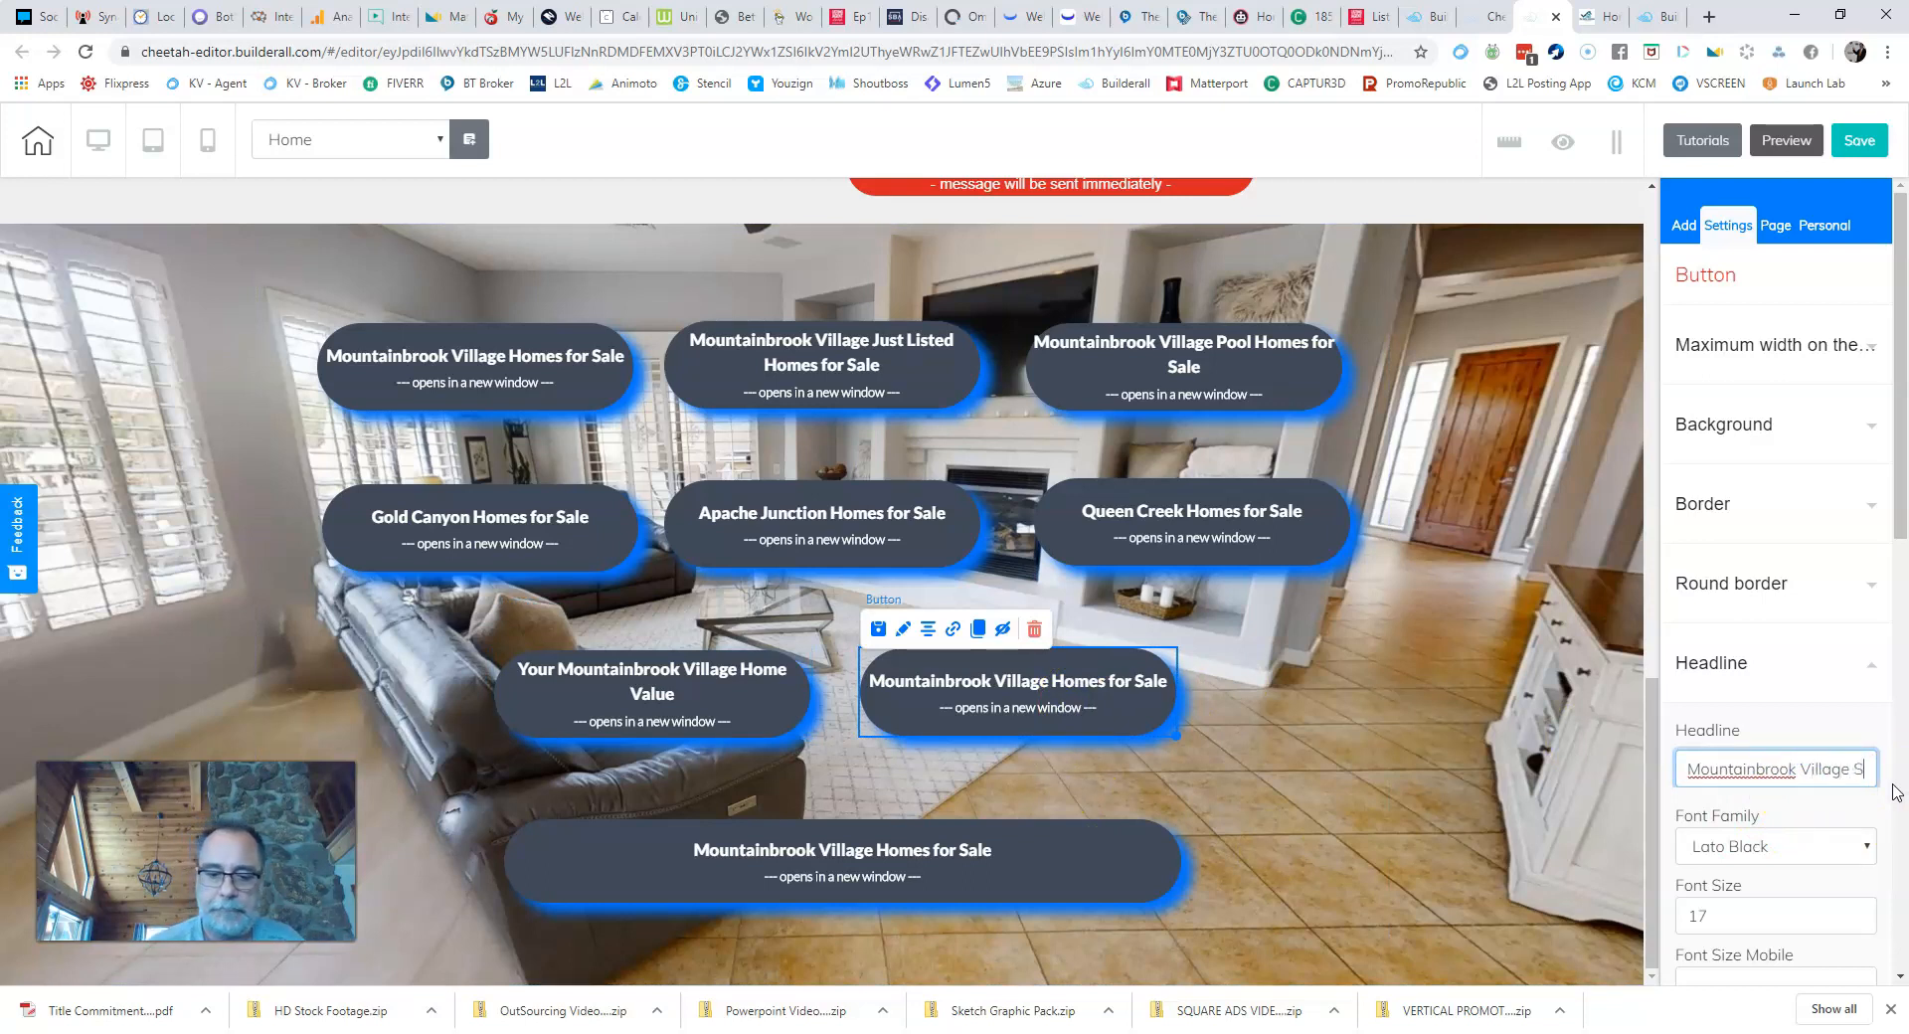
pyautogui.write('old Homes')
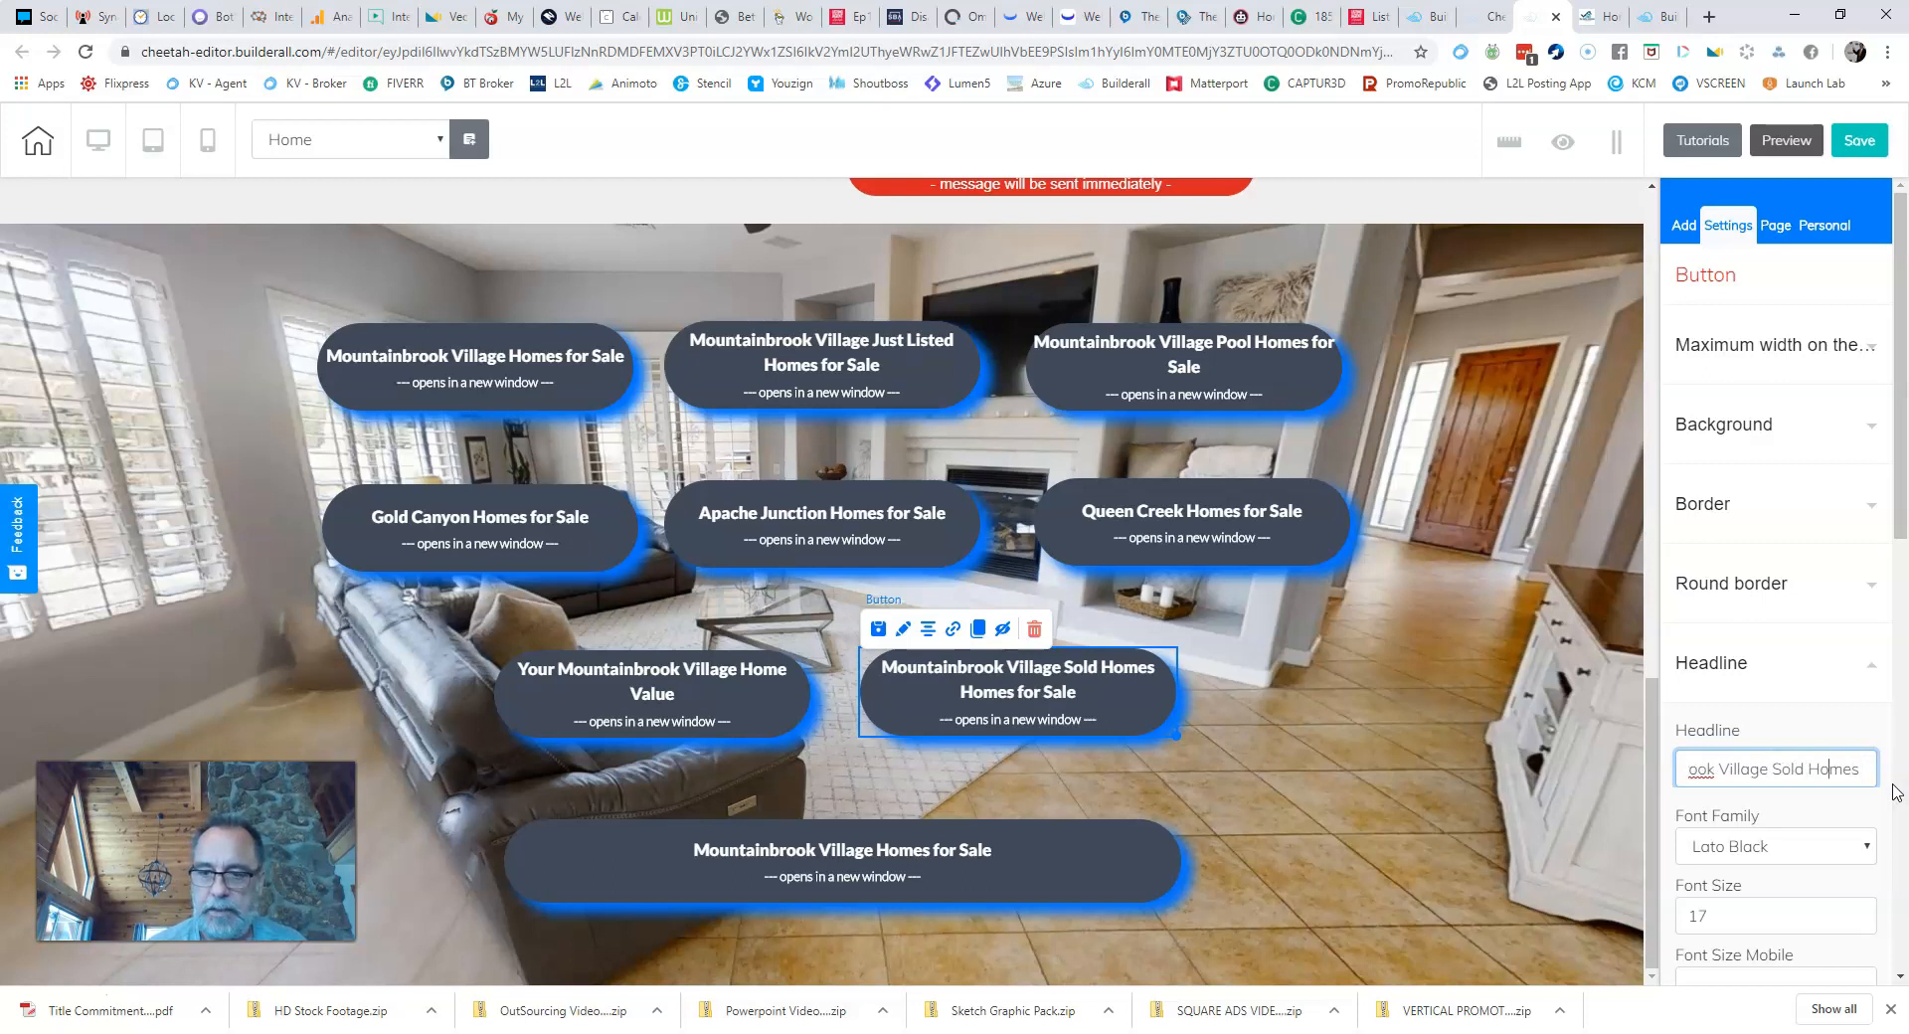
pyautogui.write('Past 6 Months Homes Sold')
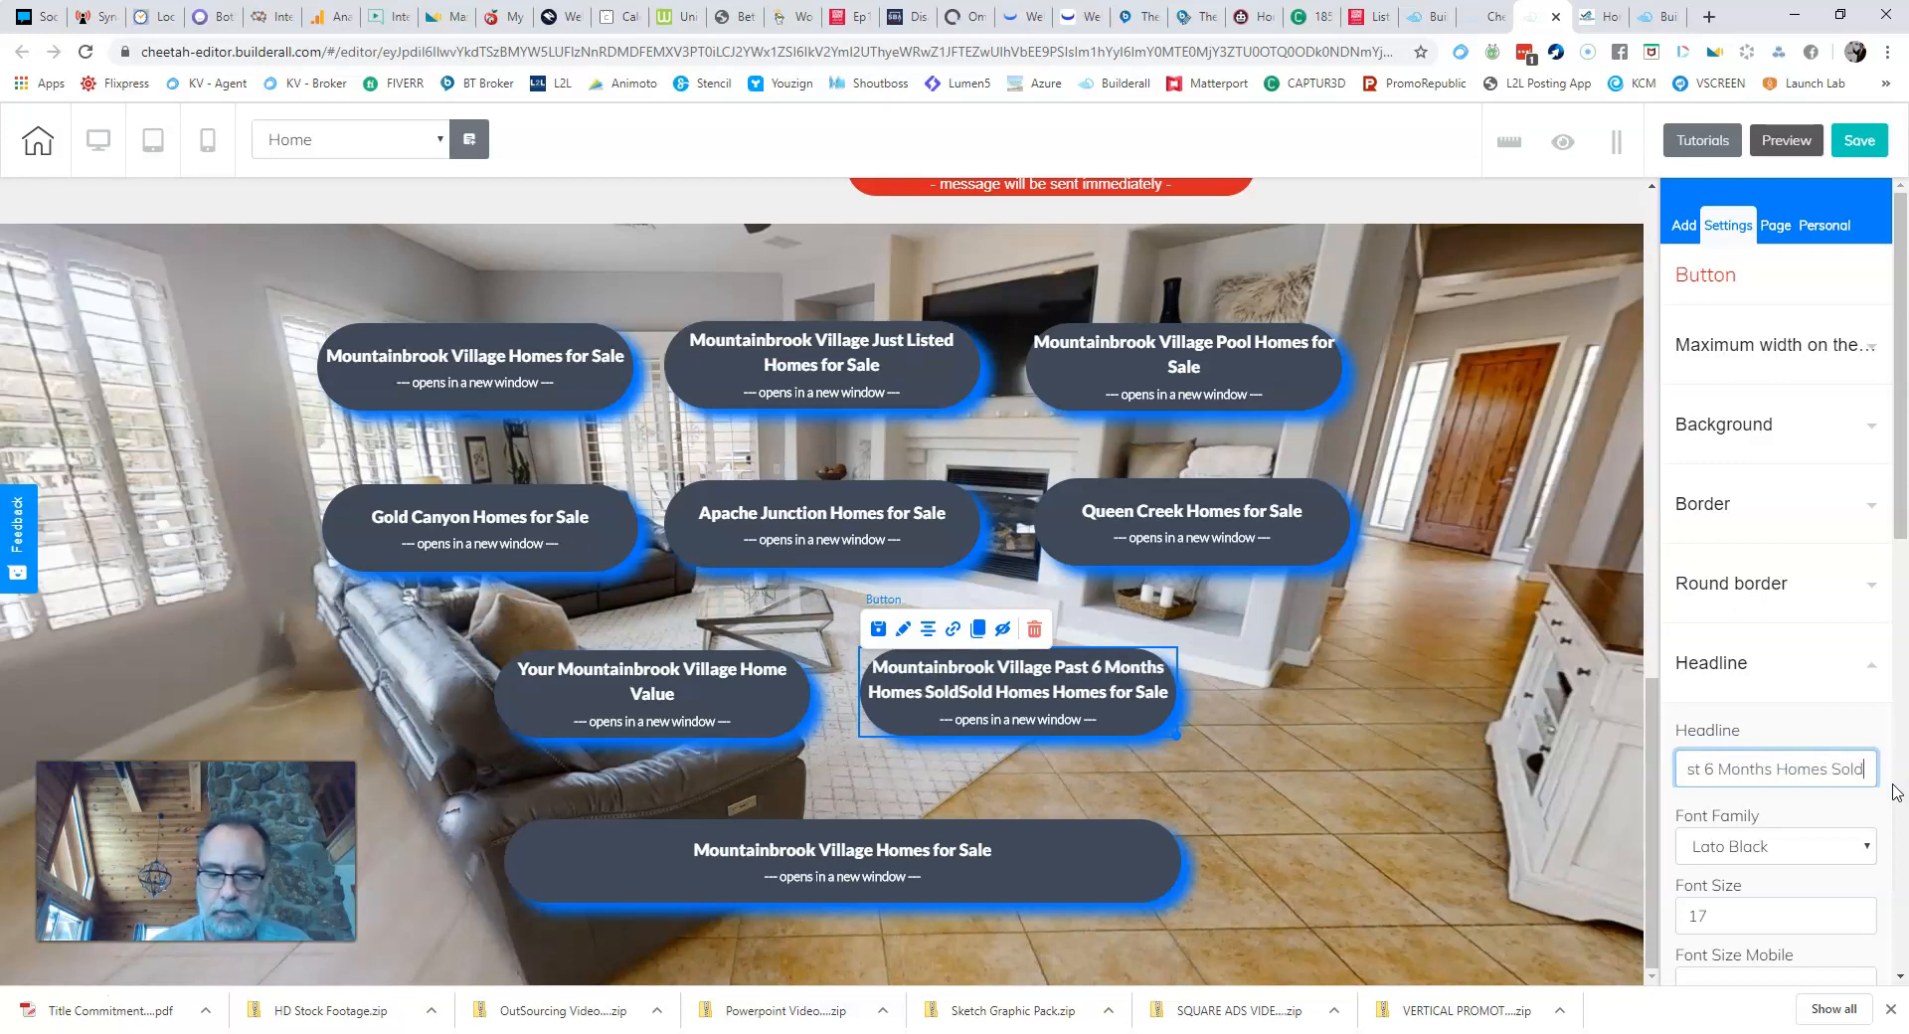
pyautogui.hotkey('shift', 'End')
pyautogui.press('Delete')
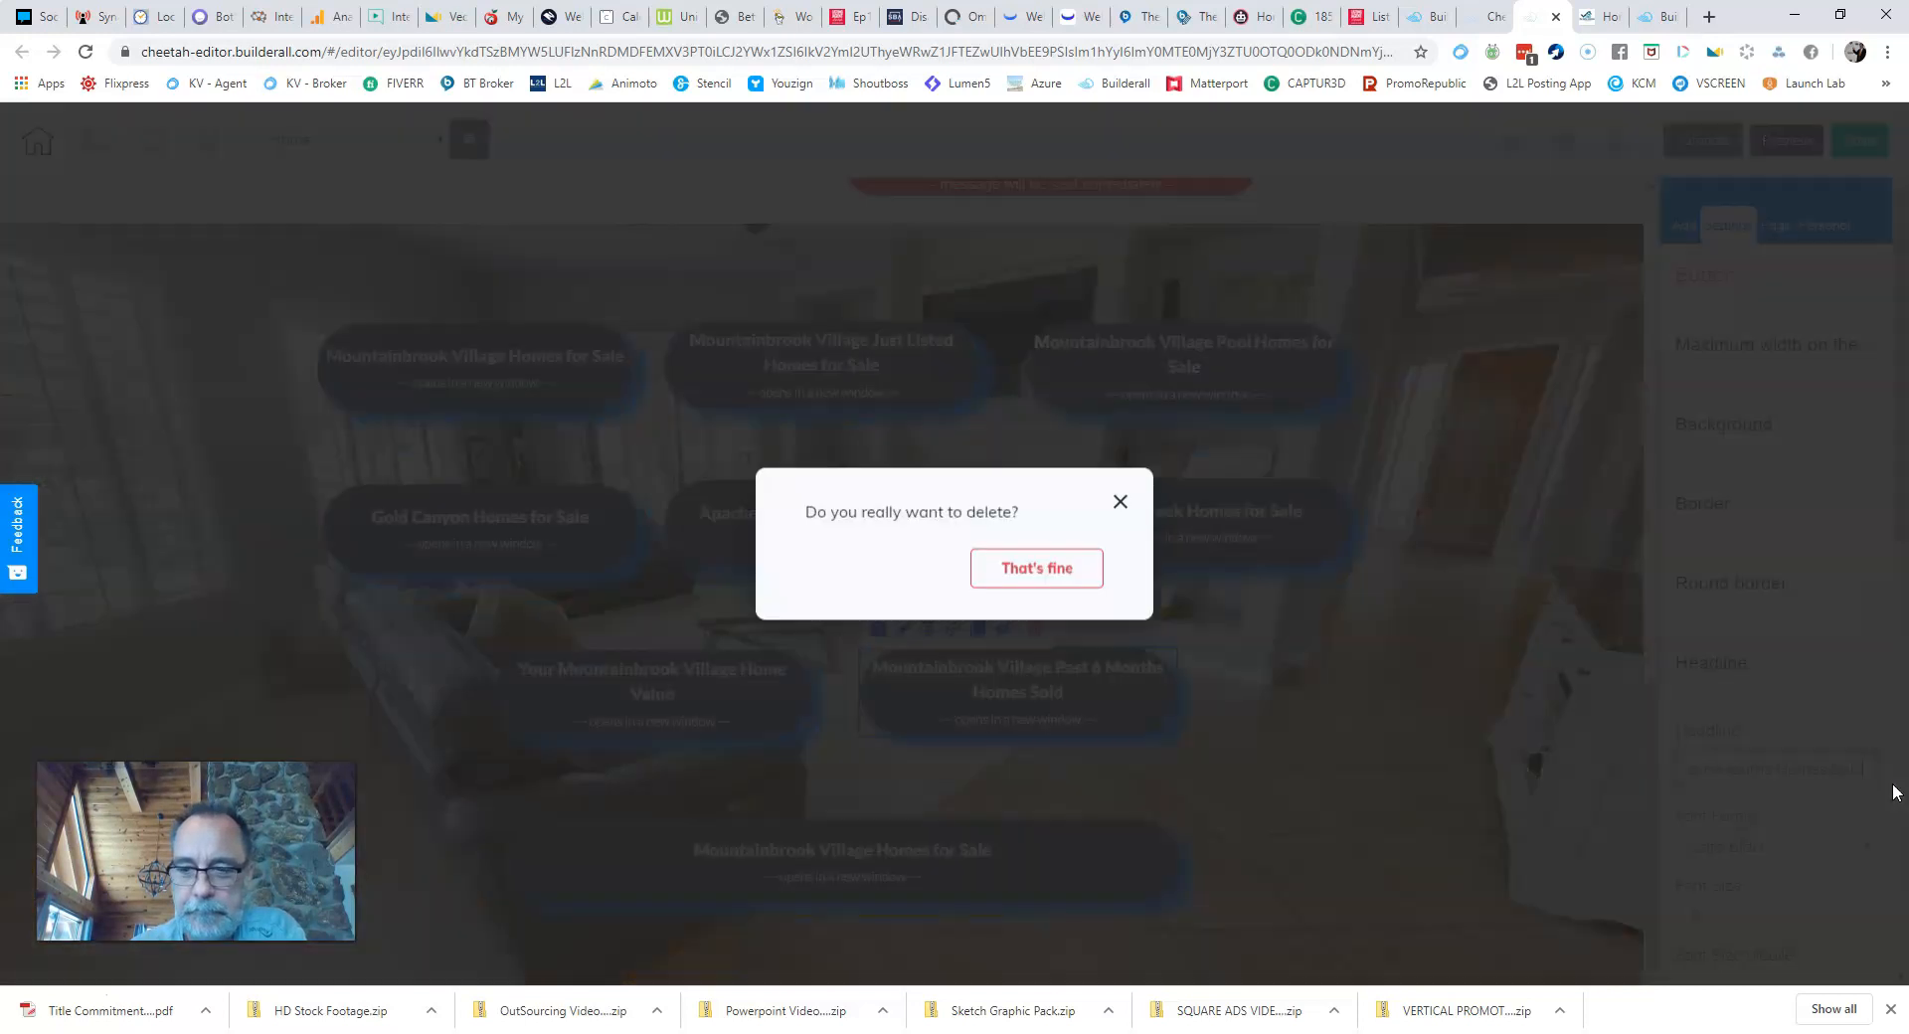
pyautogui.click(1121, 501)
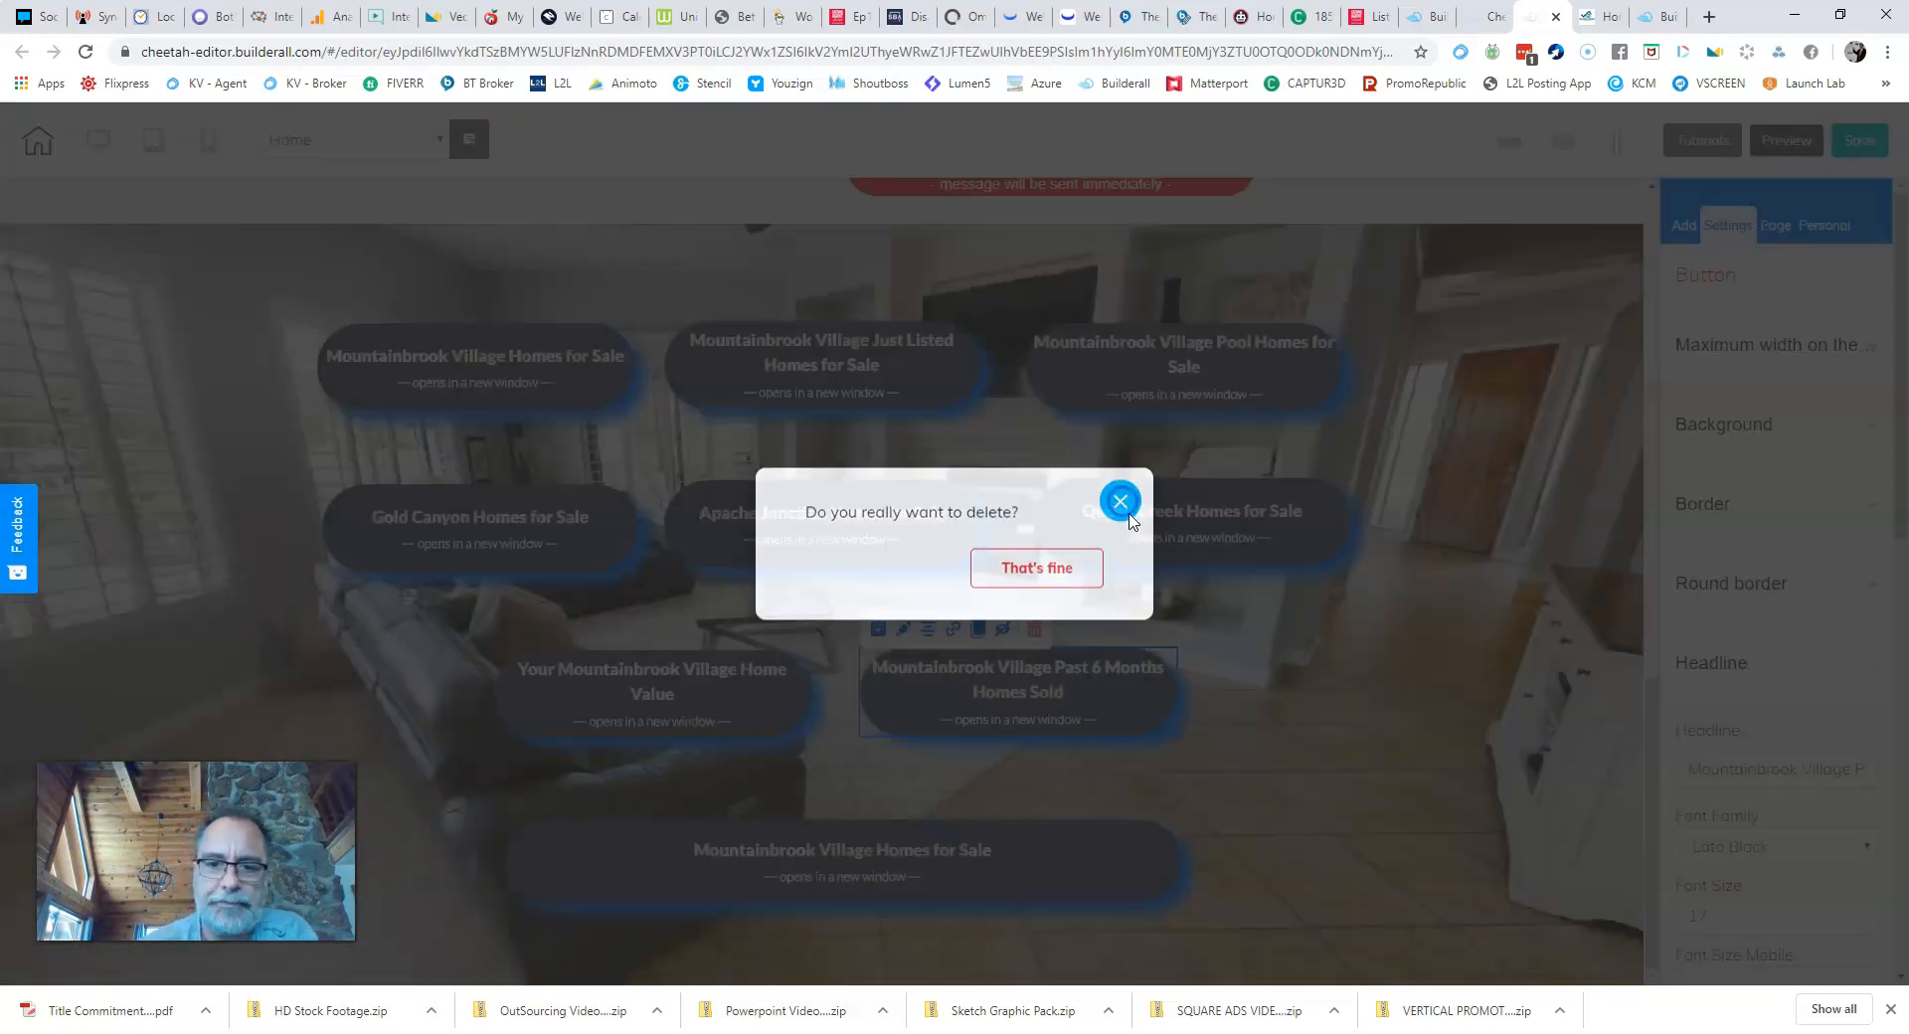
# Step: Replace the headline of the wide button in the last row with "Search the Entire MLS", keeping the button itself
pyautogui.click(810, 855)
pyautogui.click(1685, 771)
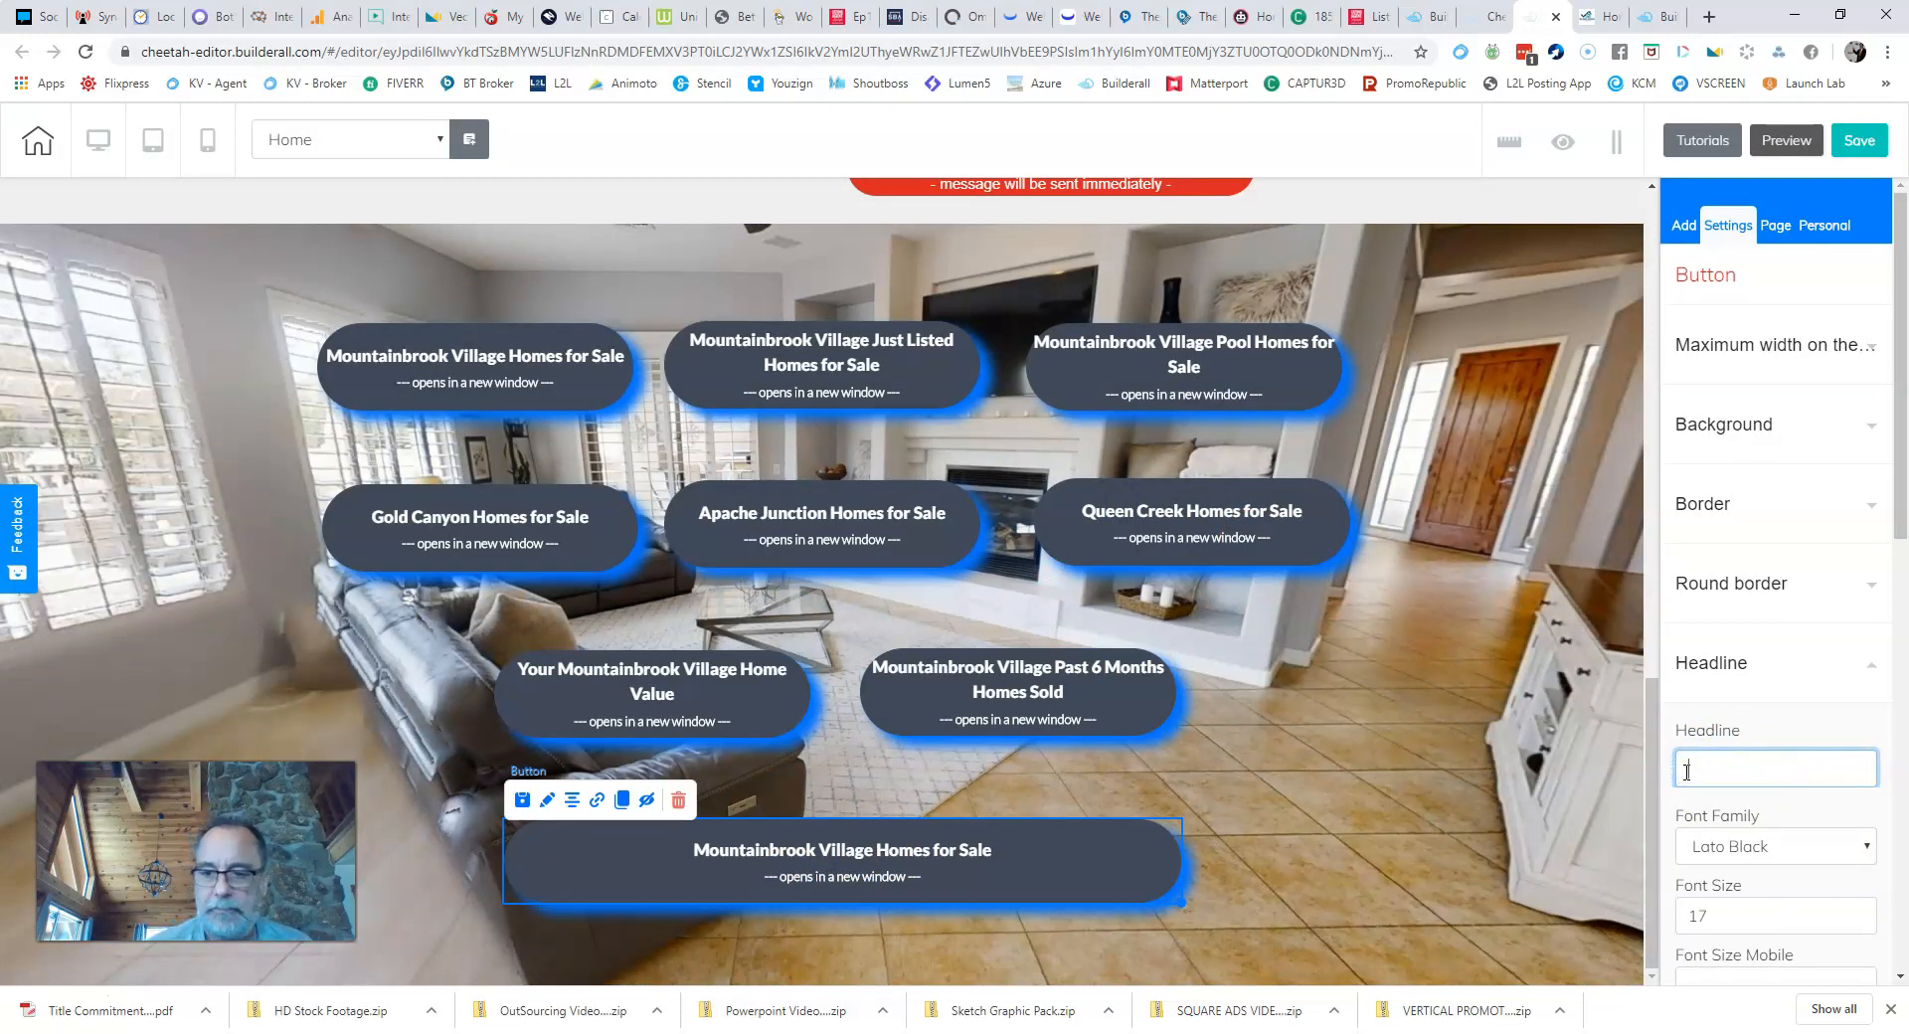
pyautogui.press('Delete')
pyautogui.click(1119, 502)
pyautogui.click(1730, 771)
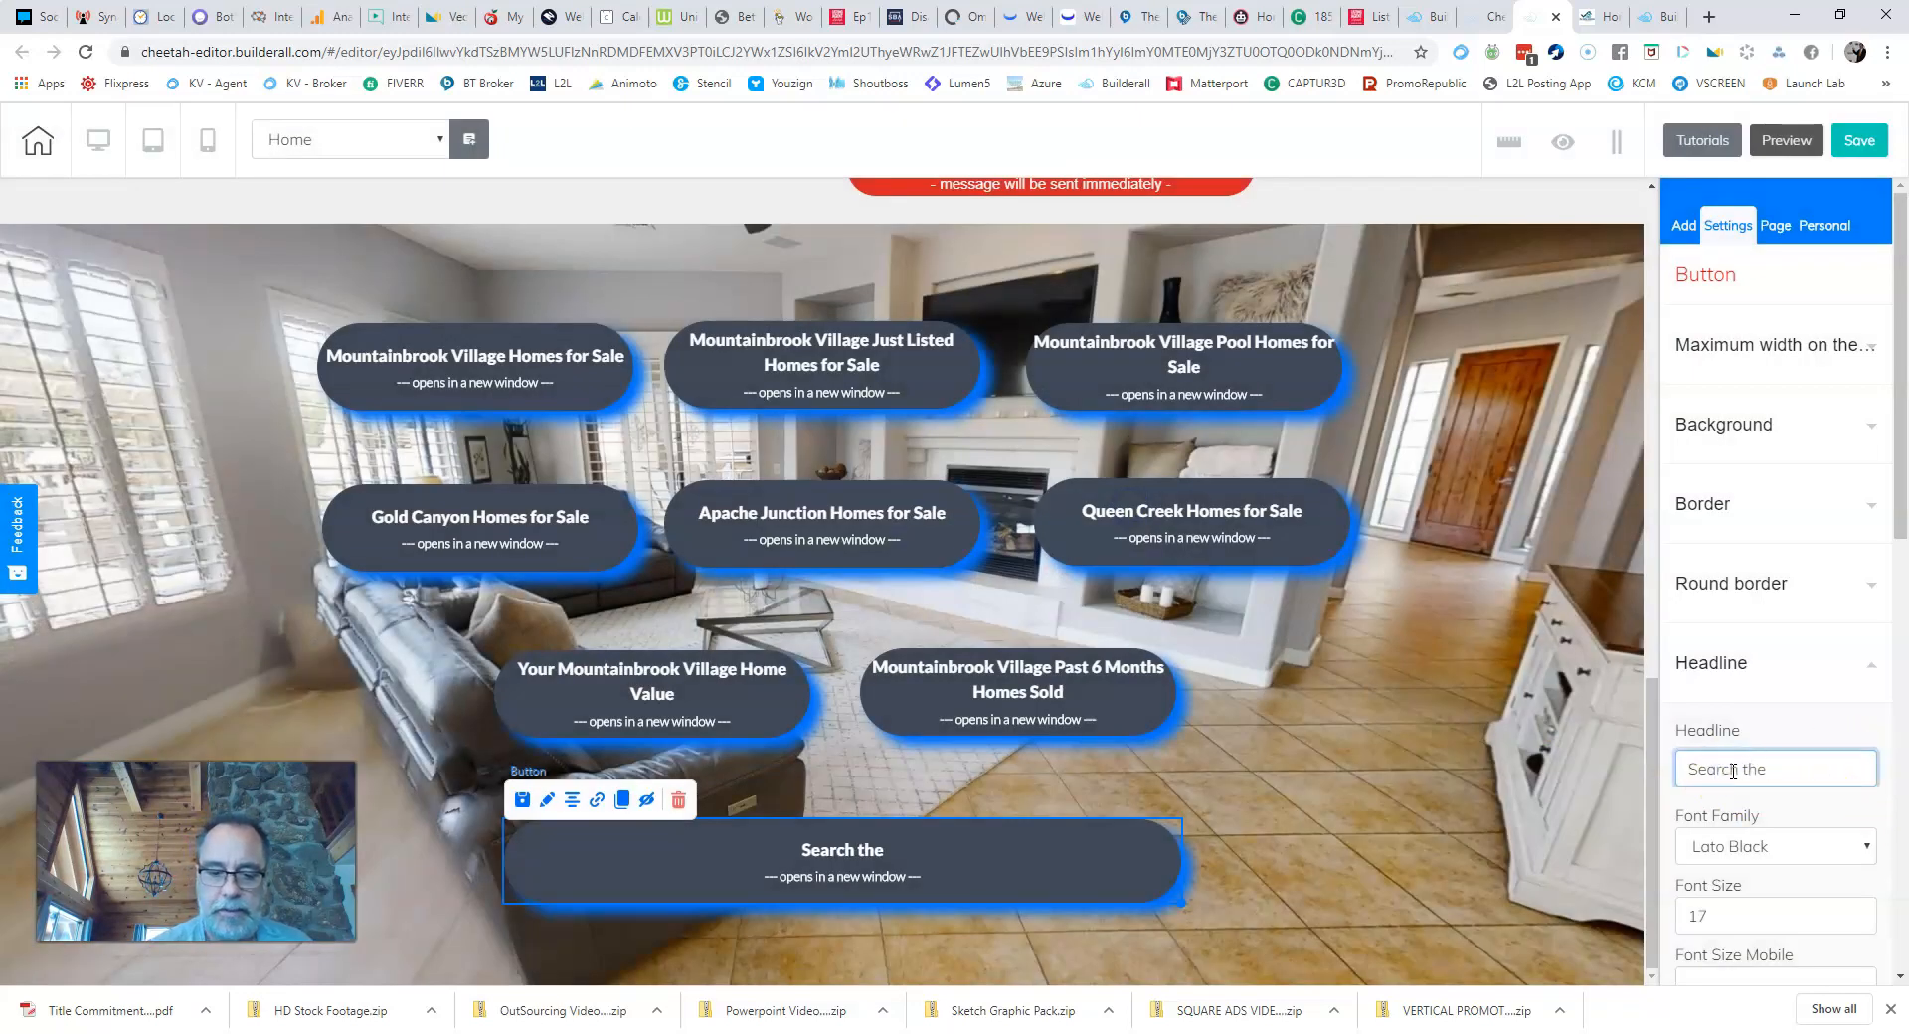
pyautogui.write('rch the En')
pyautogui.press('BackSpace')
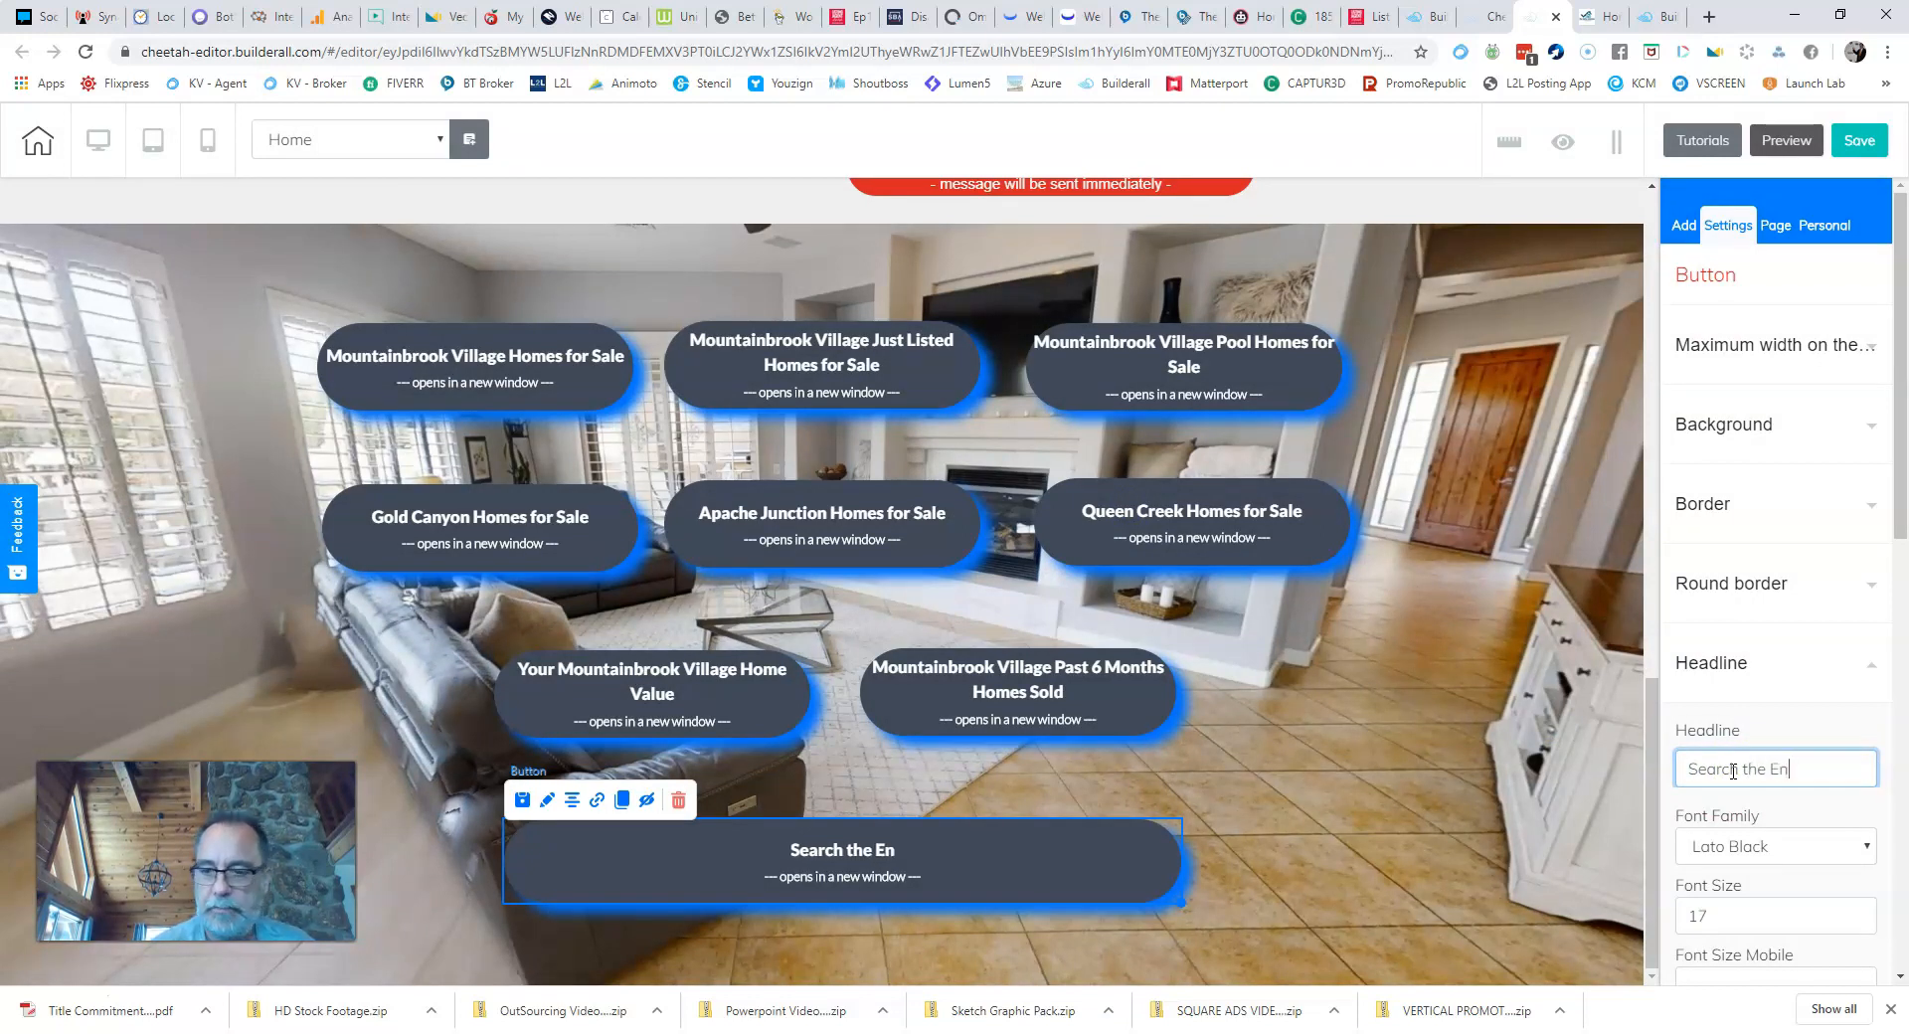
pyautogui.write('tire MLS')
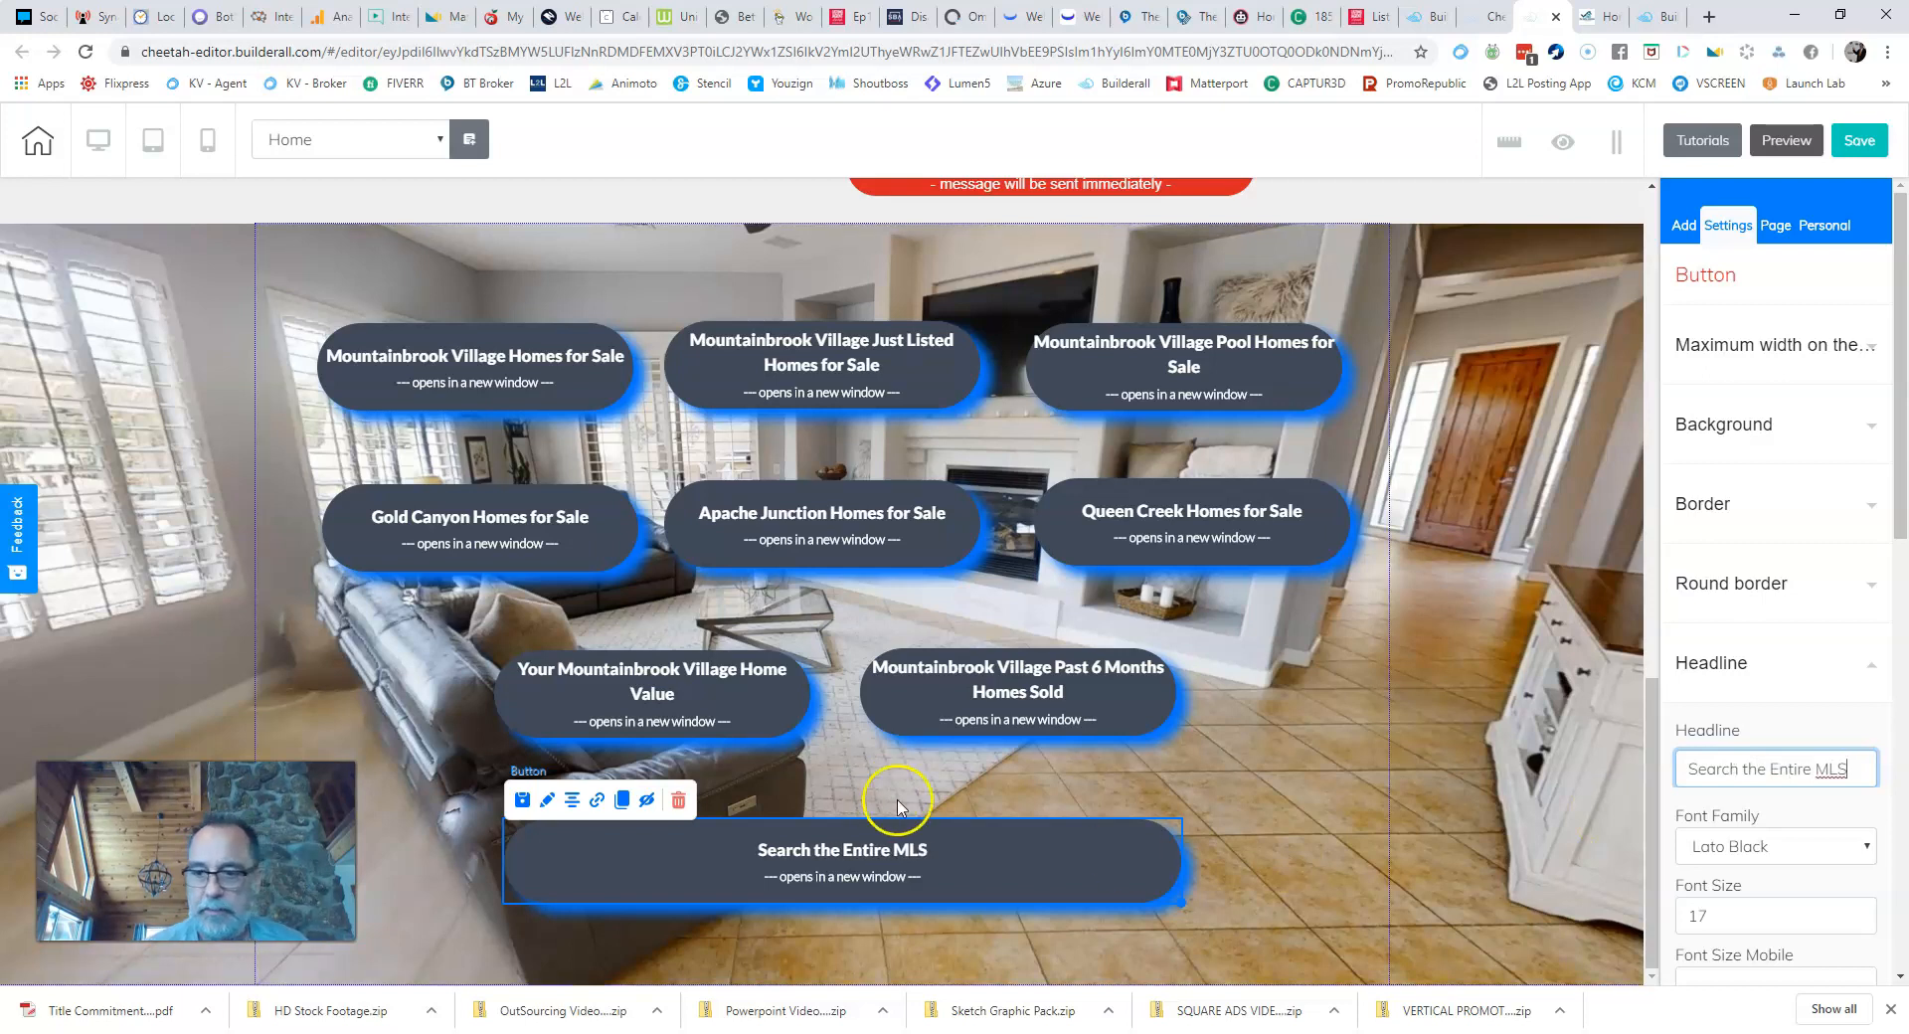
# Step: Expand the wide button's headline to "Search All Homes in the Entire MLS" and deselect the button
pyautogui.write('All Homes ')
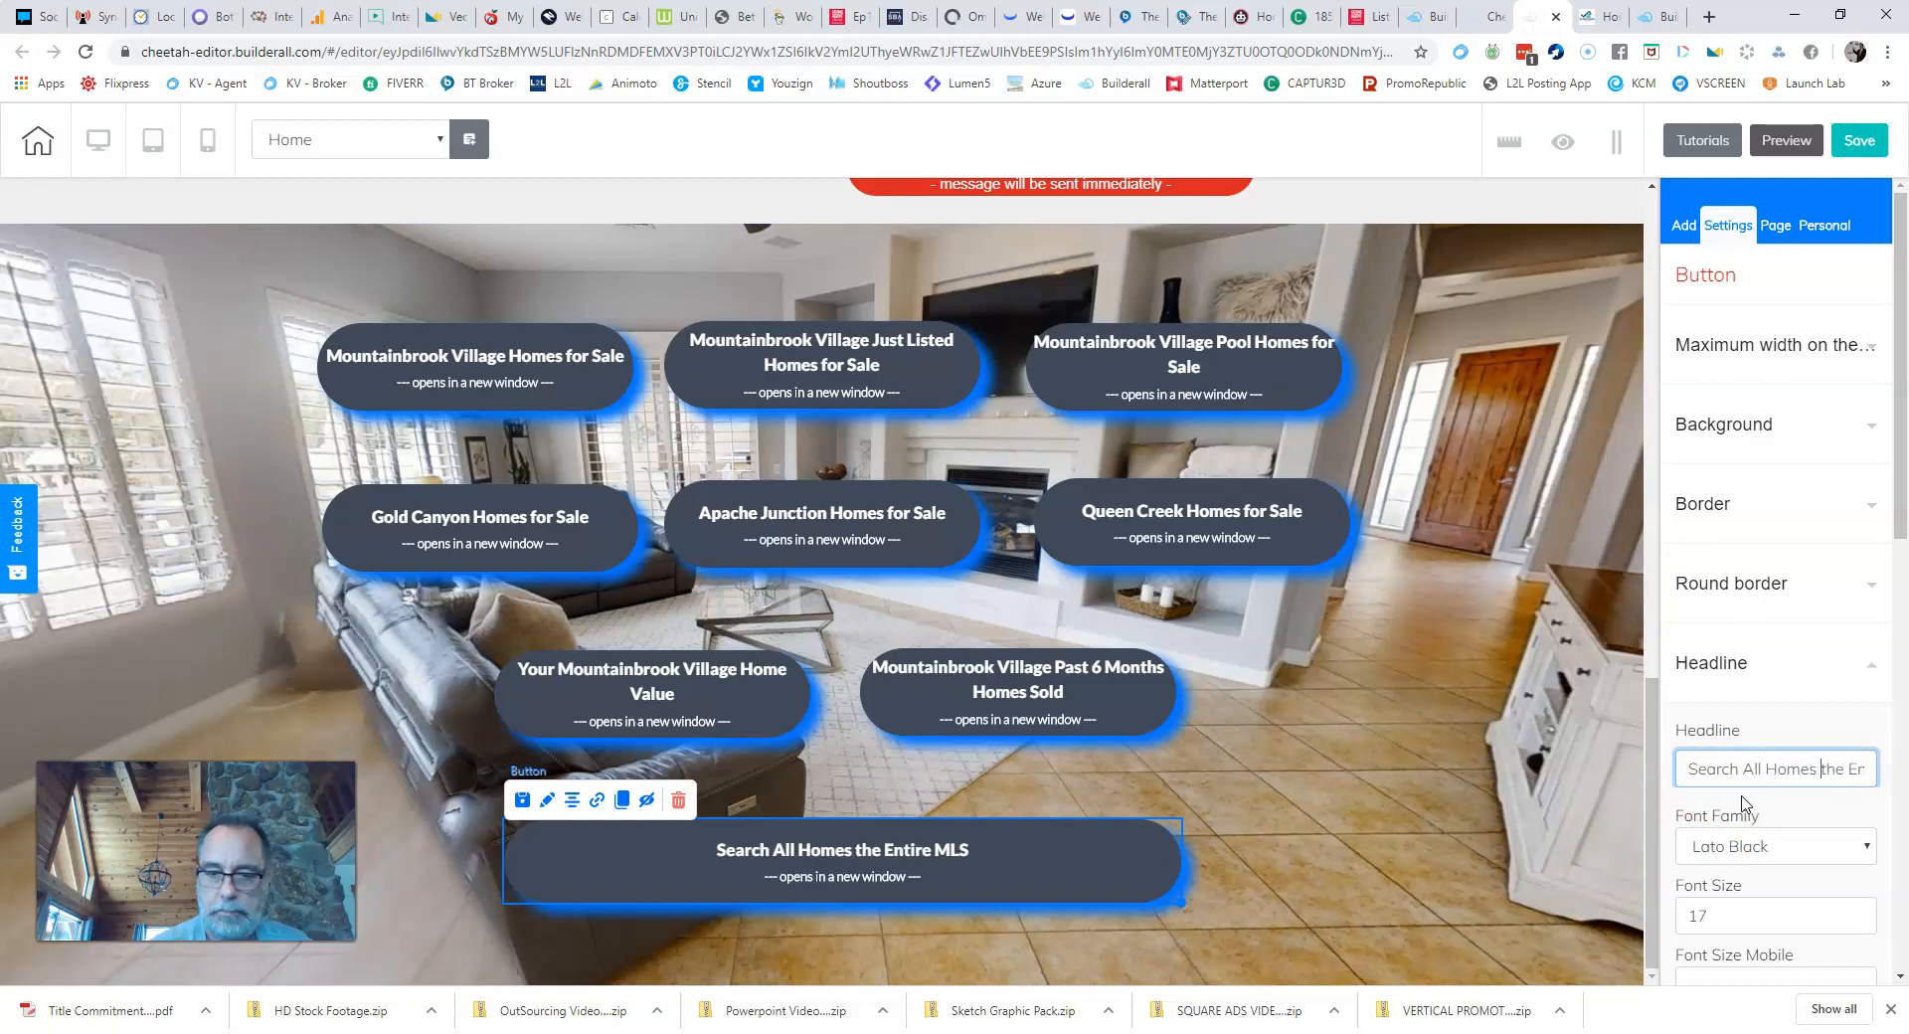
pyautogui.write('in')
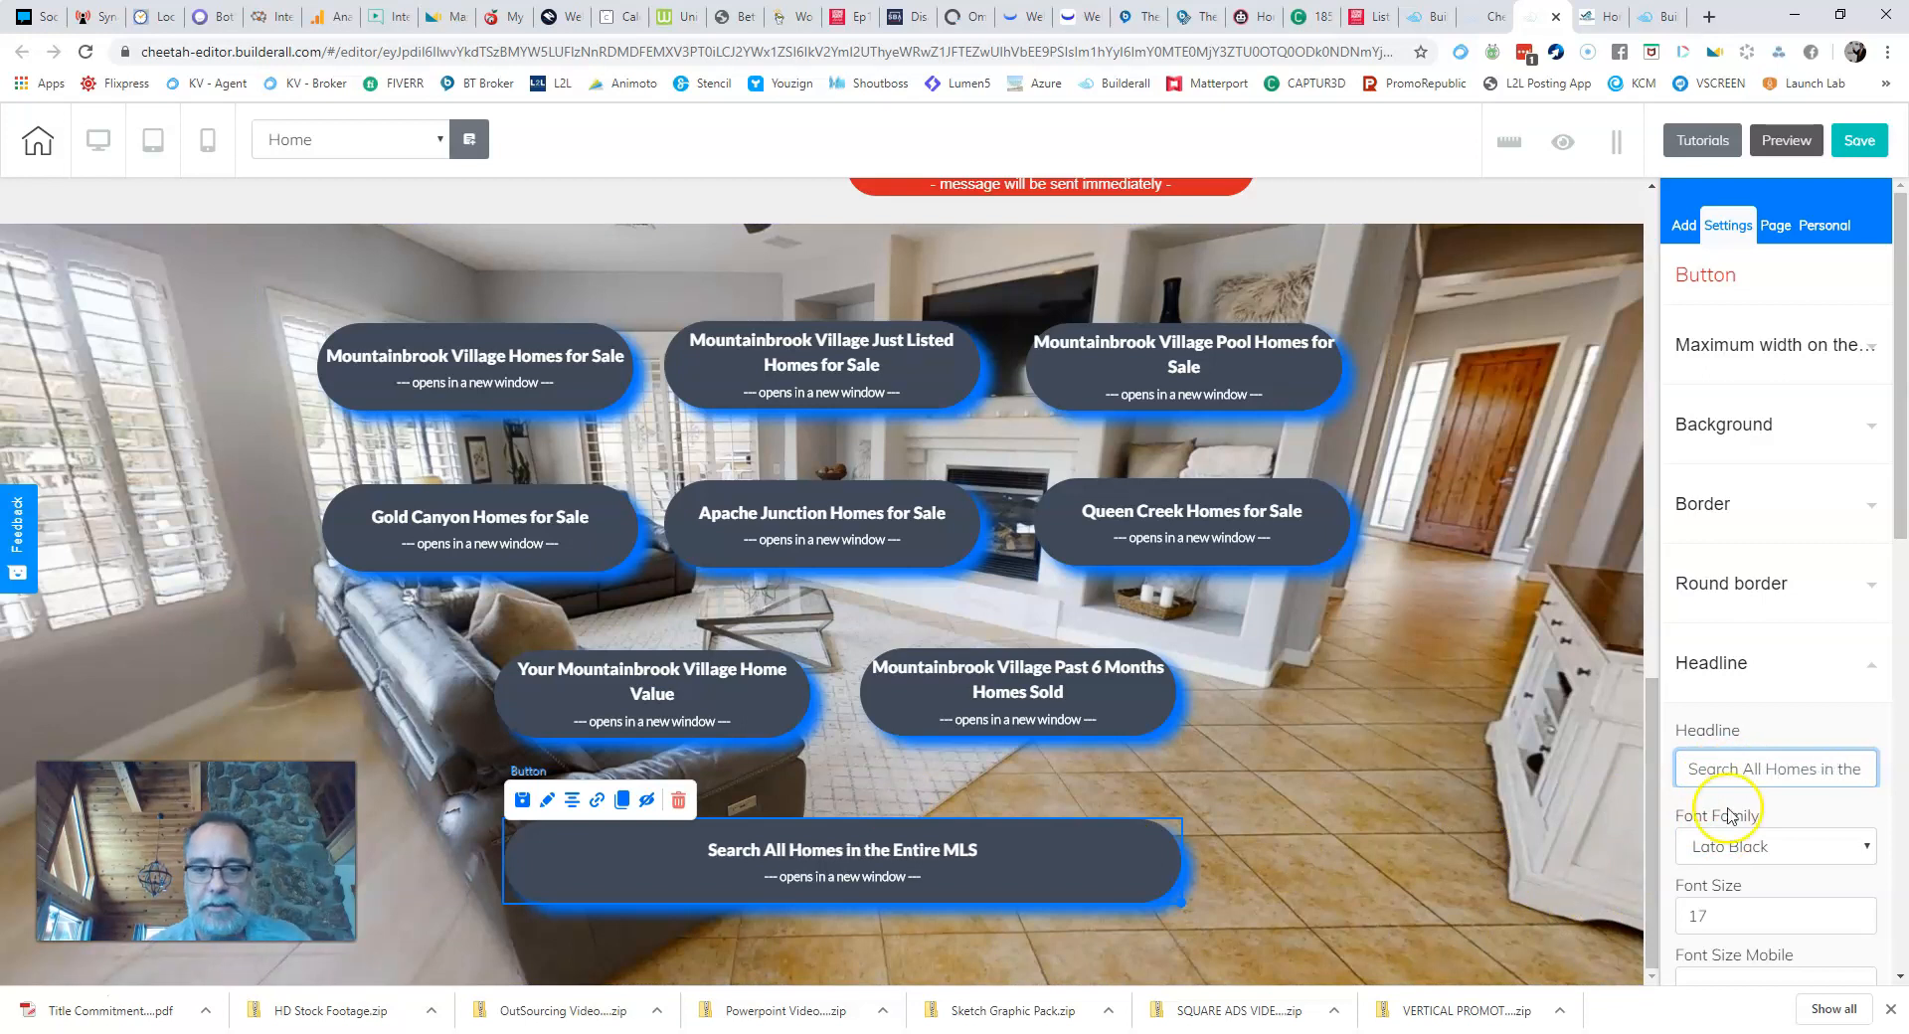
pyautogui.click(1504, 808)
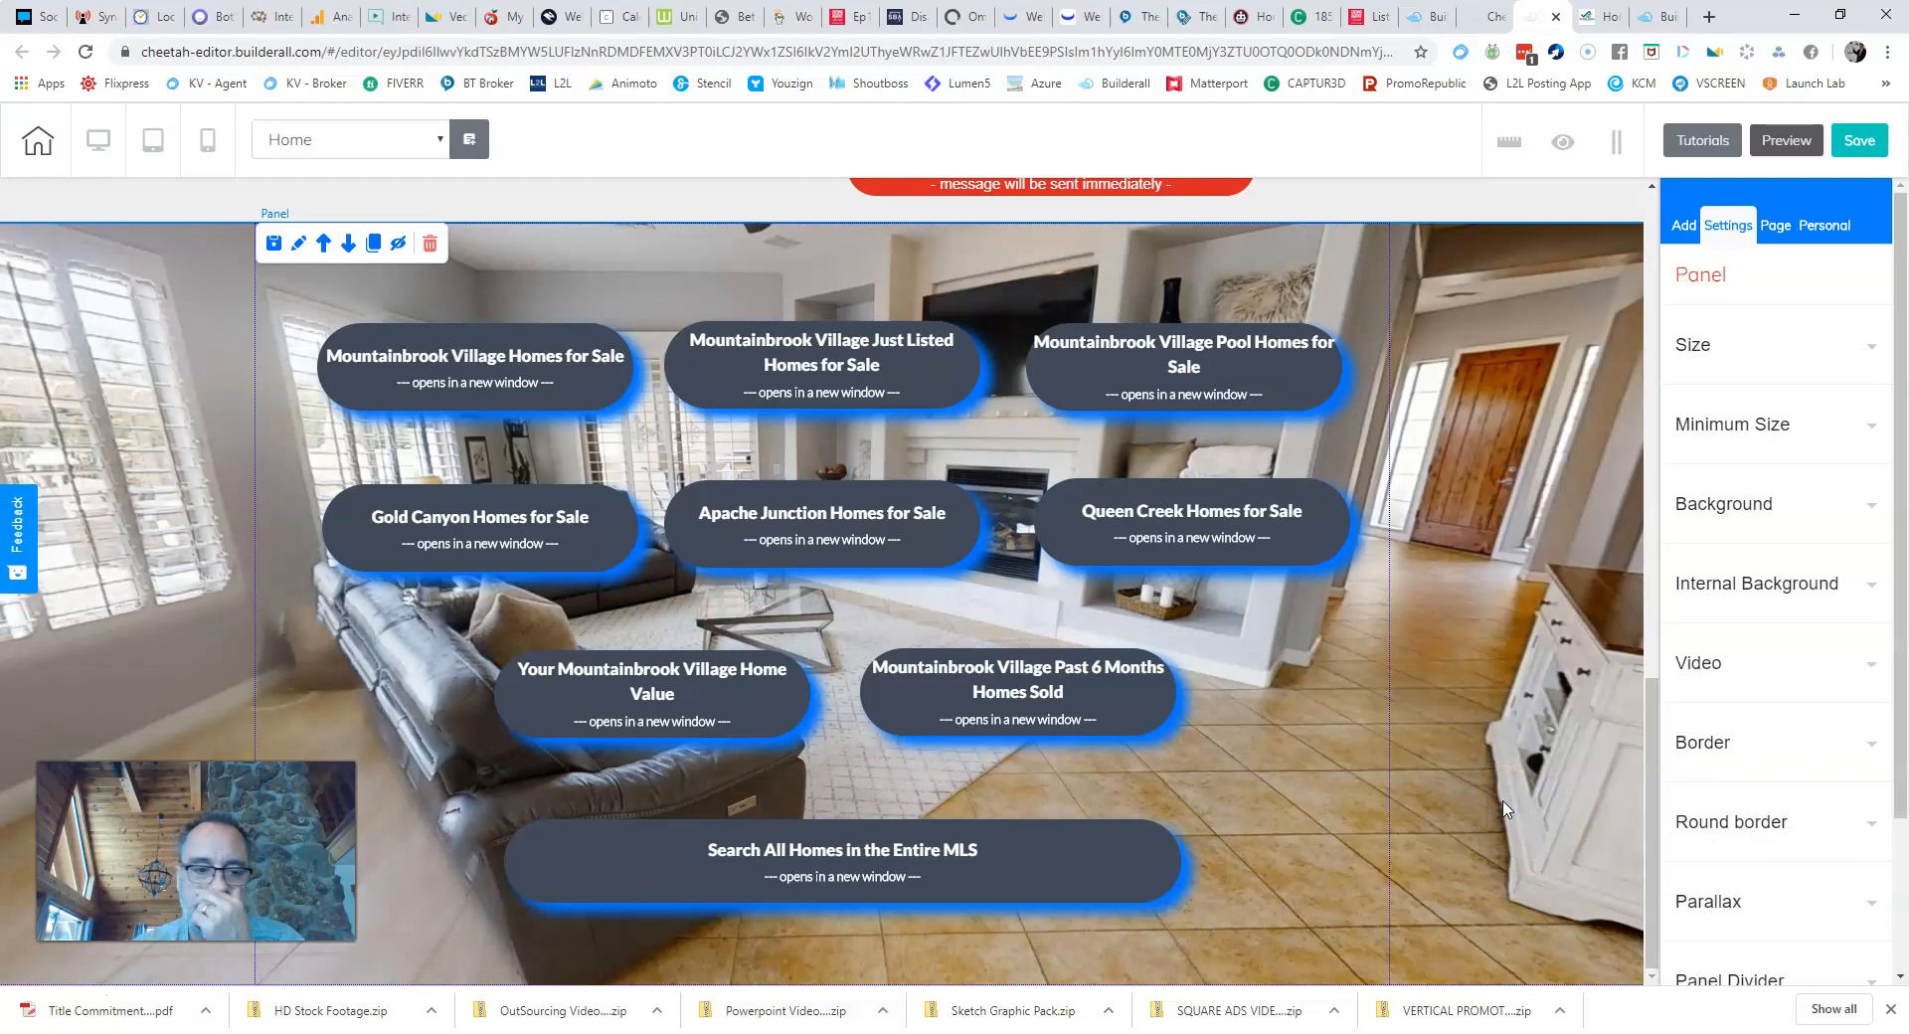